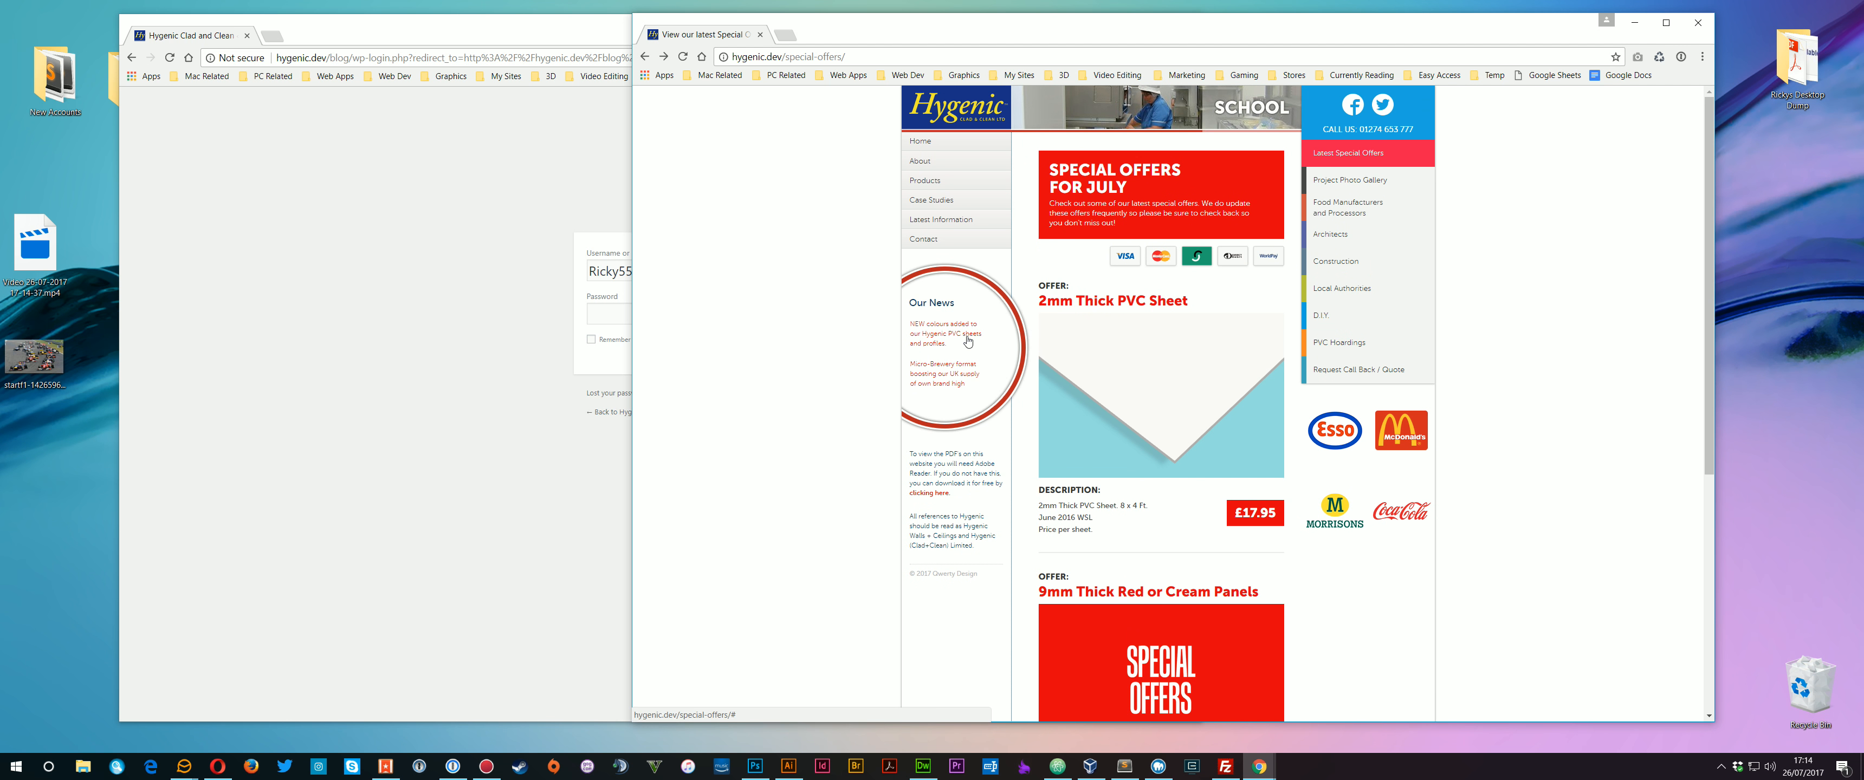
Look through the offers on the live Special Offers page, including their images, descriptions and prices.
{"action": "scroll", "coordinate": [779, 399], "scroll_direction": "down", "scroll_amount": 3}
{"action": "scroll", "coordinate": [1265, 332], "scroll_direction": "down", "scroll_amount": 2}
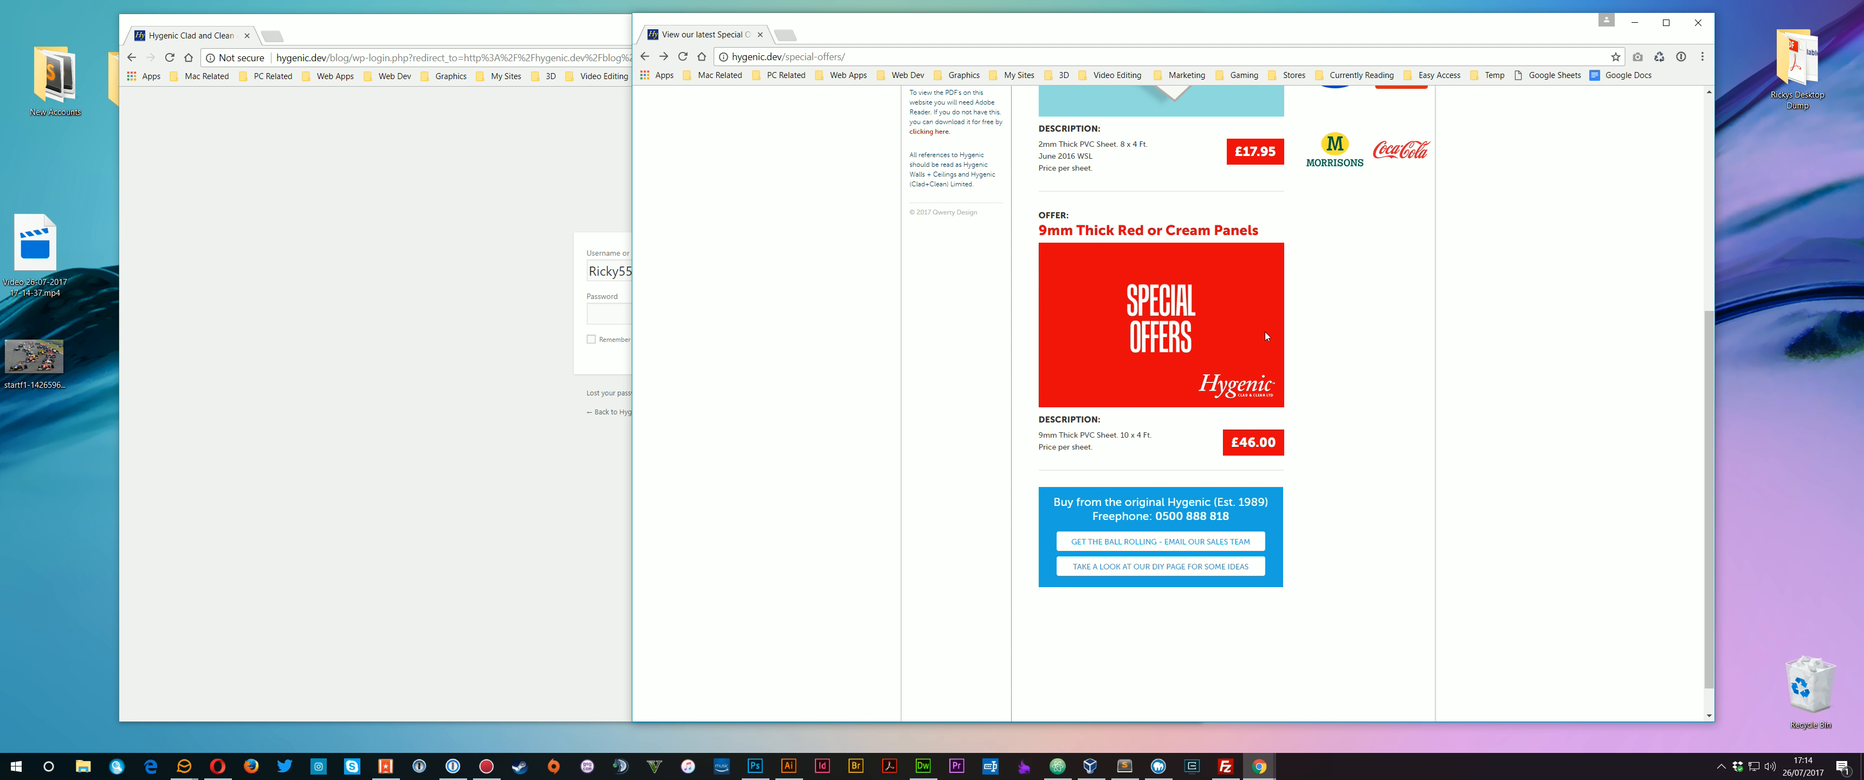
{"action": "scroll", "coordinate": [1199, 285], "scroll_direction": "up", "scroll_amount": 4}
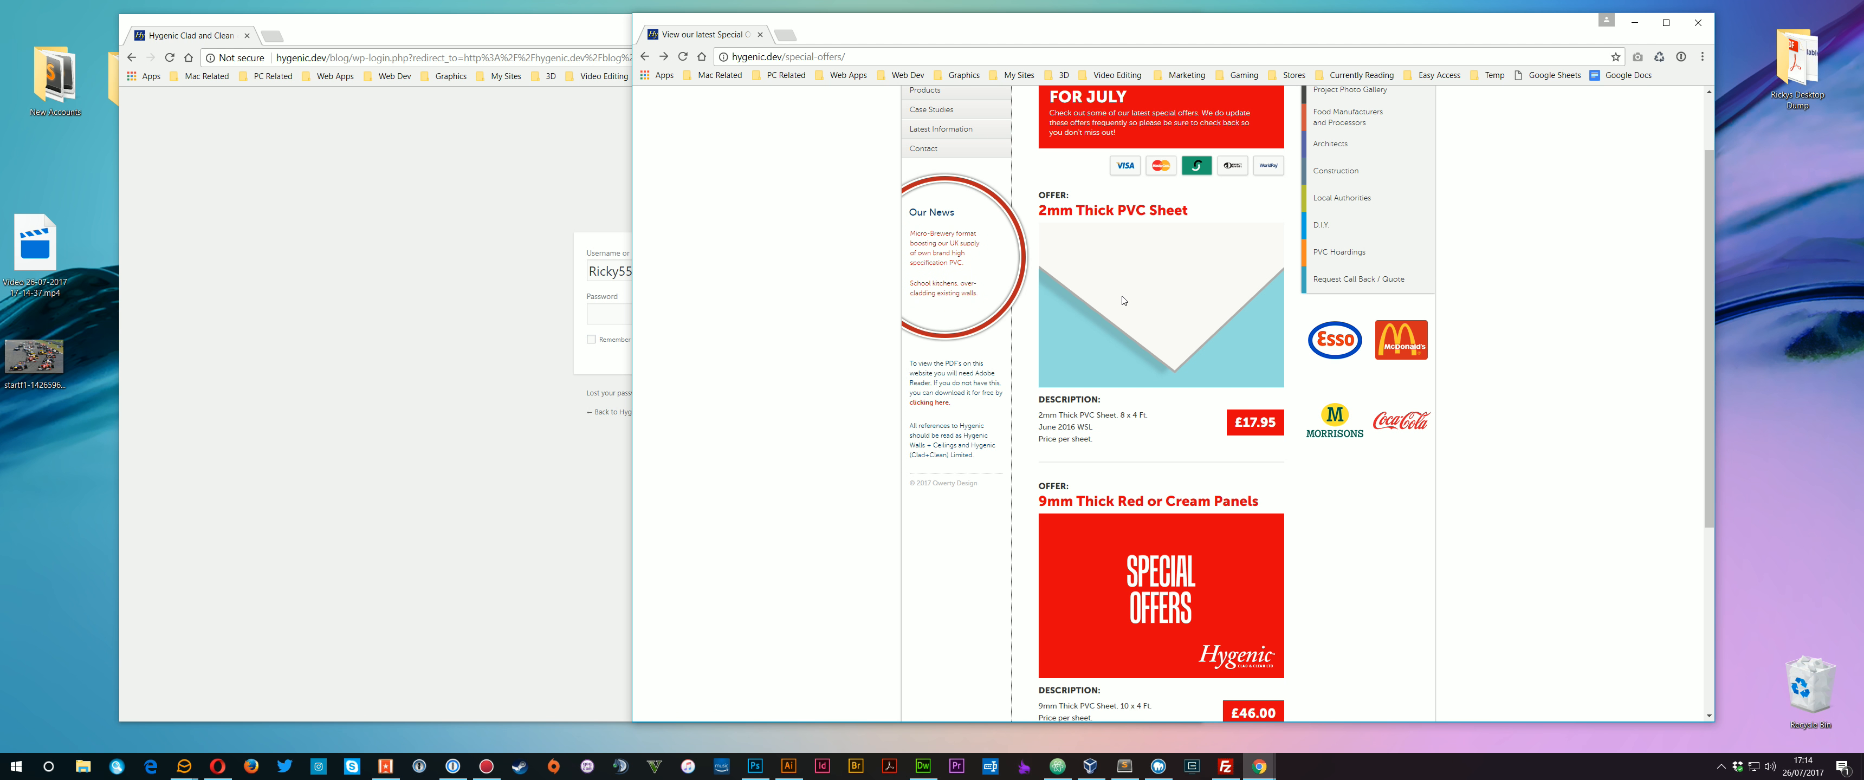
{"action": "scroll", "coordinate": [1109, 315], "scroll_direction": "down", "scroll_amount": 1}
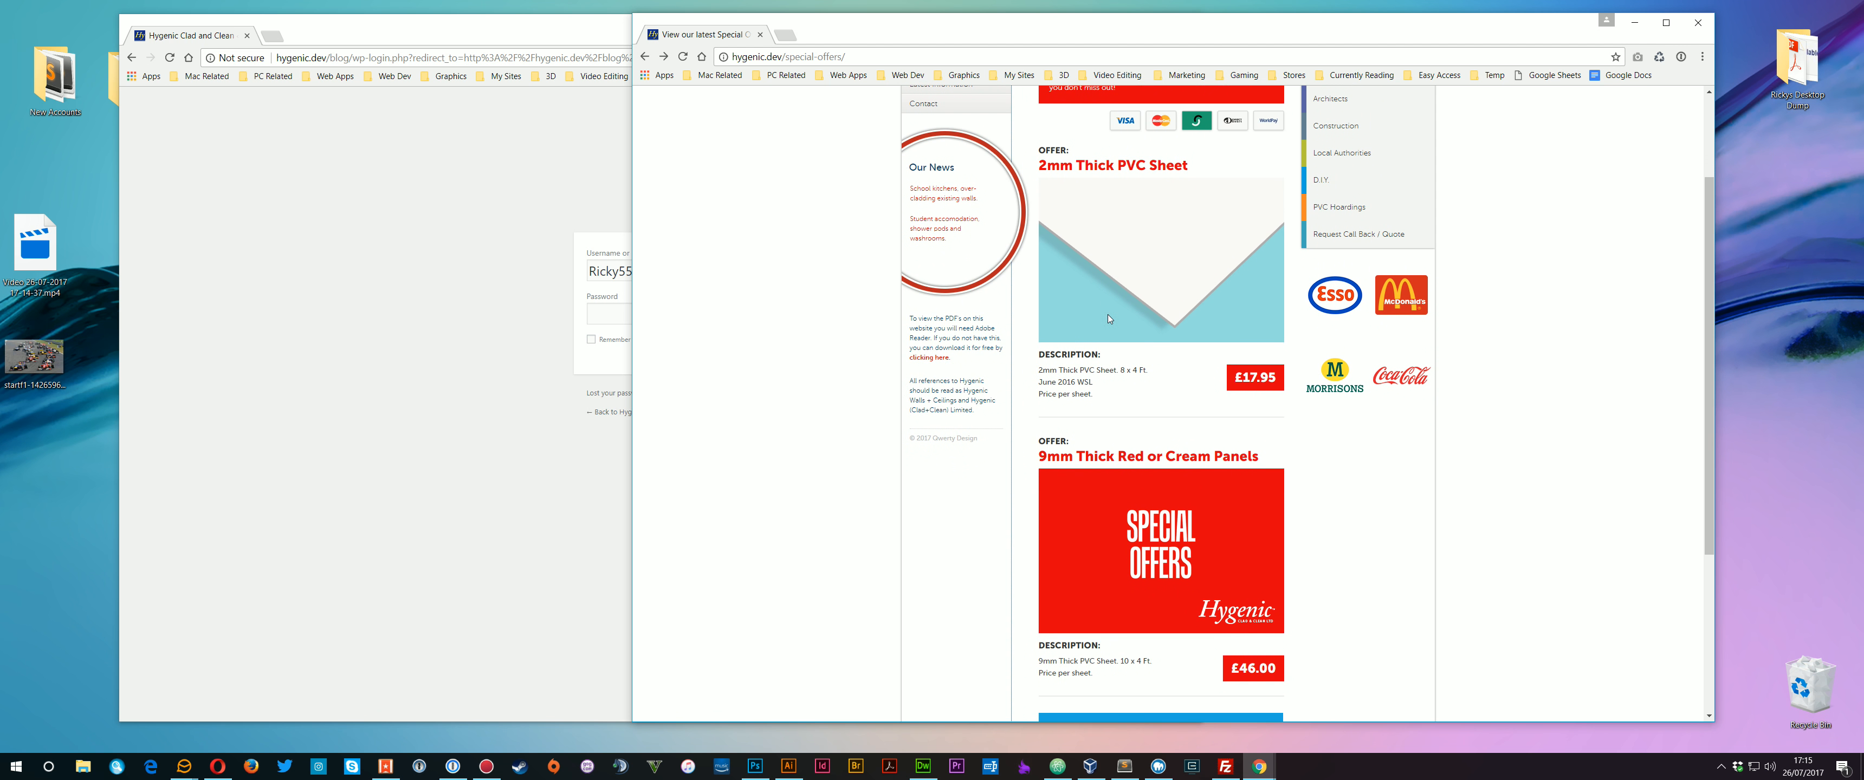
{"action": "scroll", "coordinate": [1109, 315], "scroll_direction": "up", "scroll_amount": 2}
{"action": "scroll", "coordinate": [1112, 322], "scroll_direction": "down", "scroll_amount": 2}
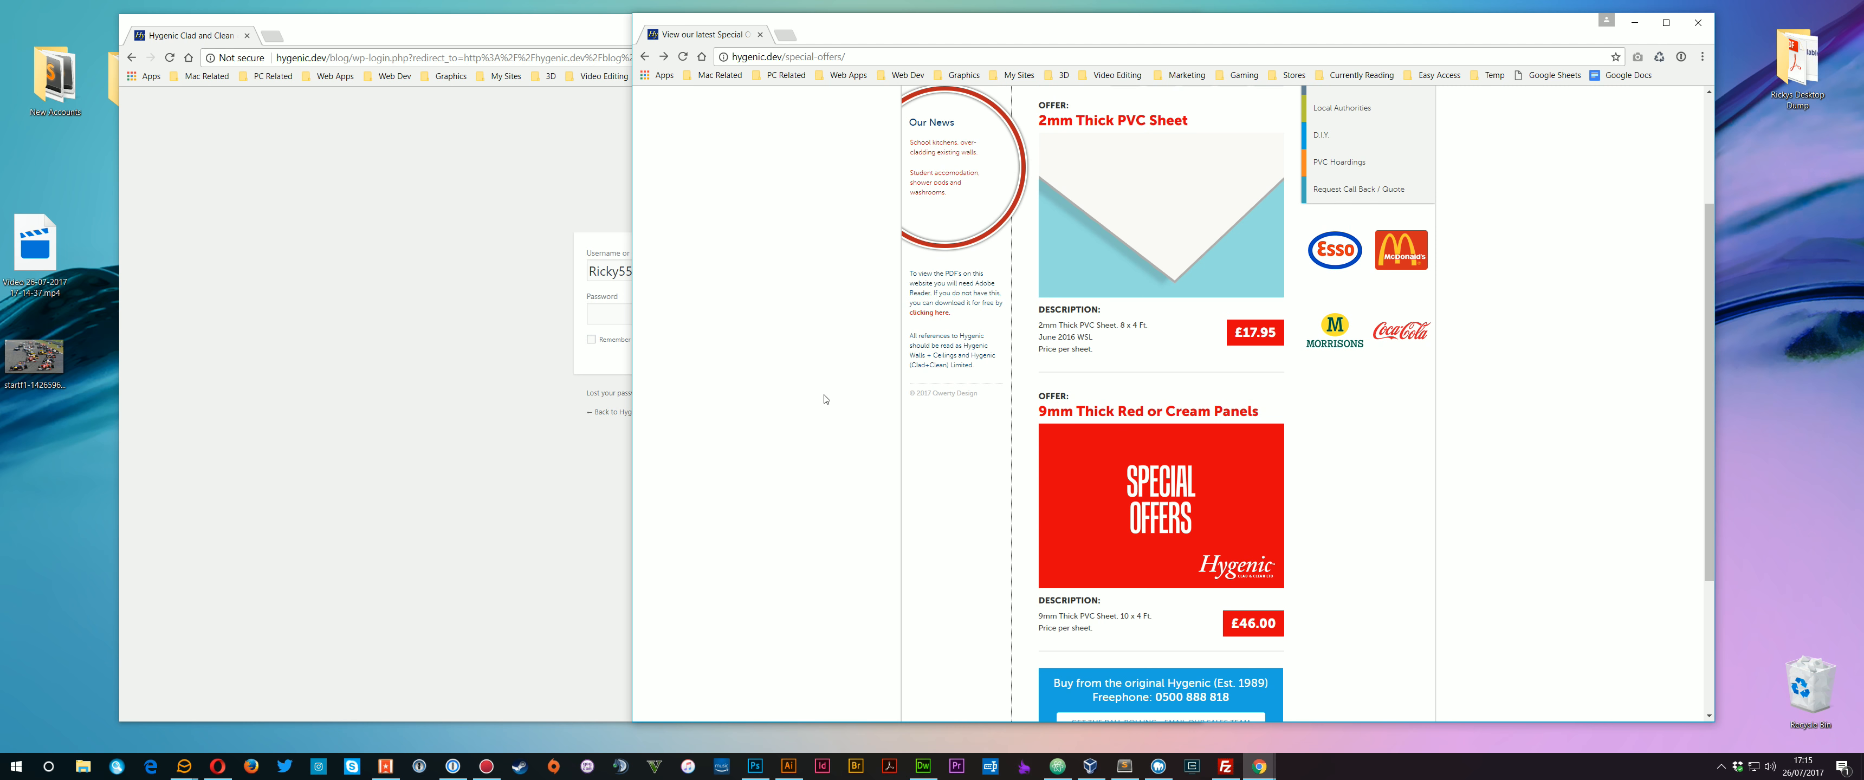
{"action": "scroll", "coordinate": [1141, 484], "scroll_direction": "down", "scroll_amount": 2}
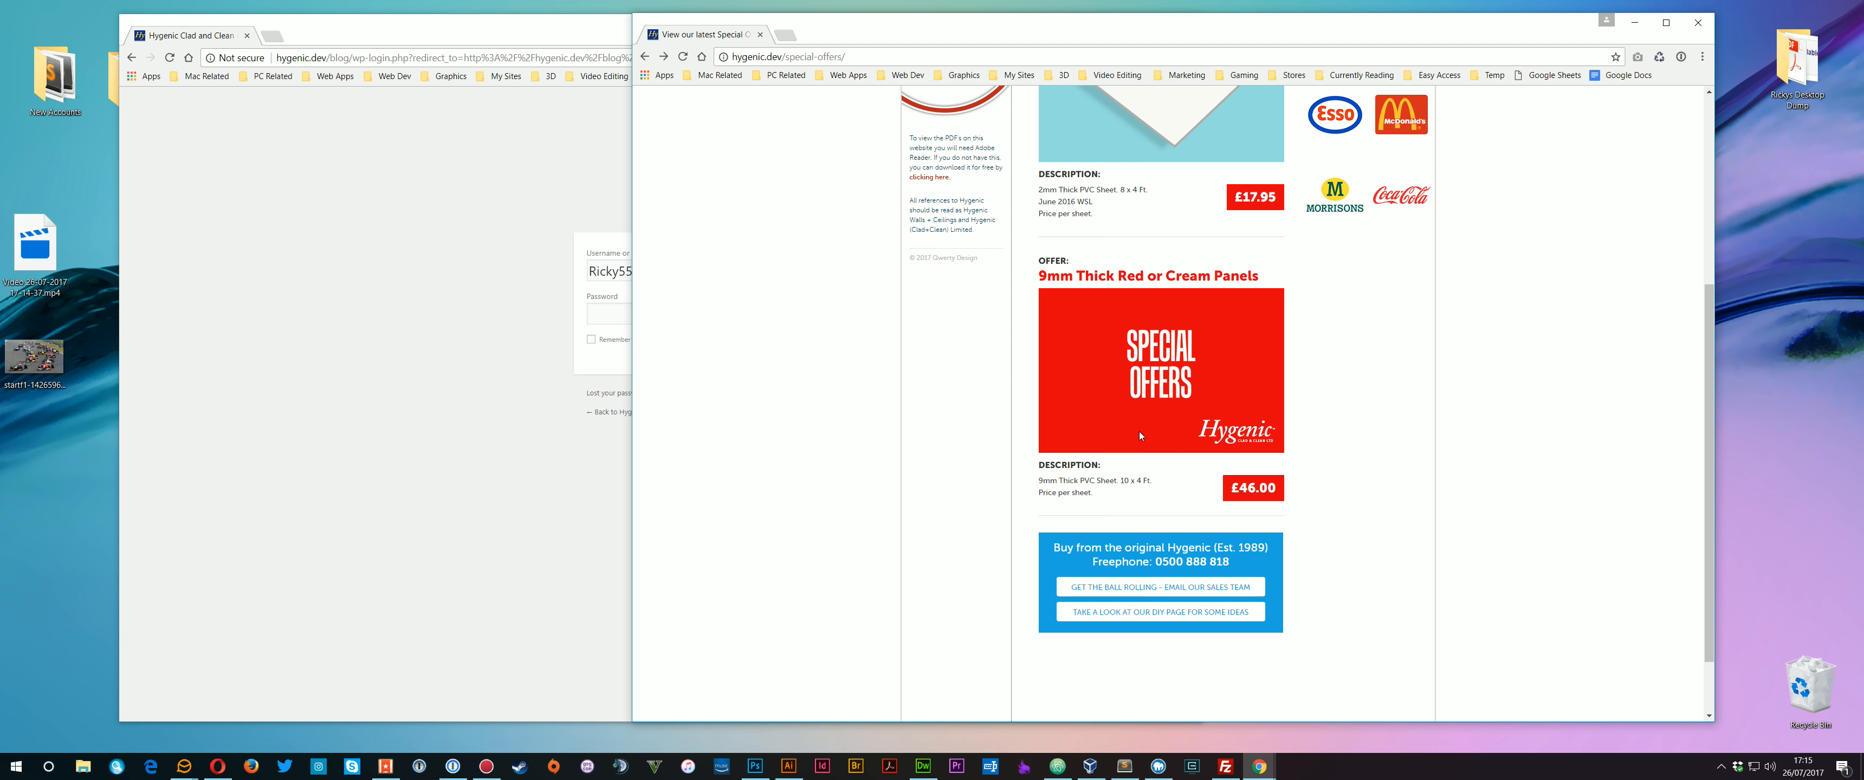
{"action": "scroll", "coordinate": [1186, 374], "scroll_direction": "up", "scroll_amount": 5}
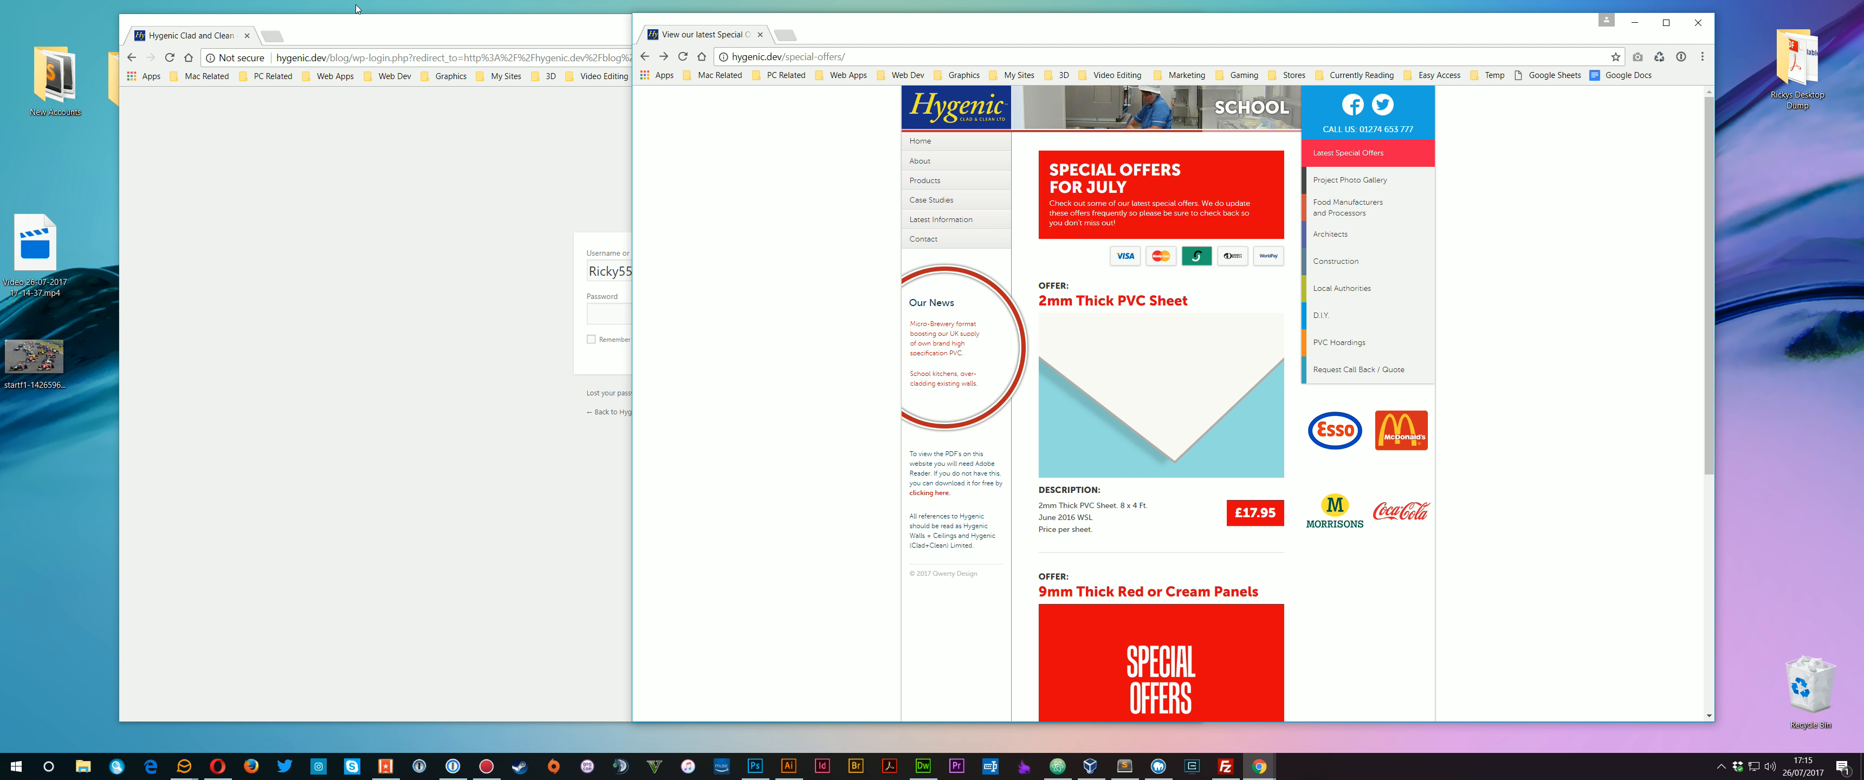
Log in to the WordPress admin with the account password and dismiss the offer to save the login.
{"action": "left_click", "coordinate": [359, 39]}
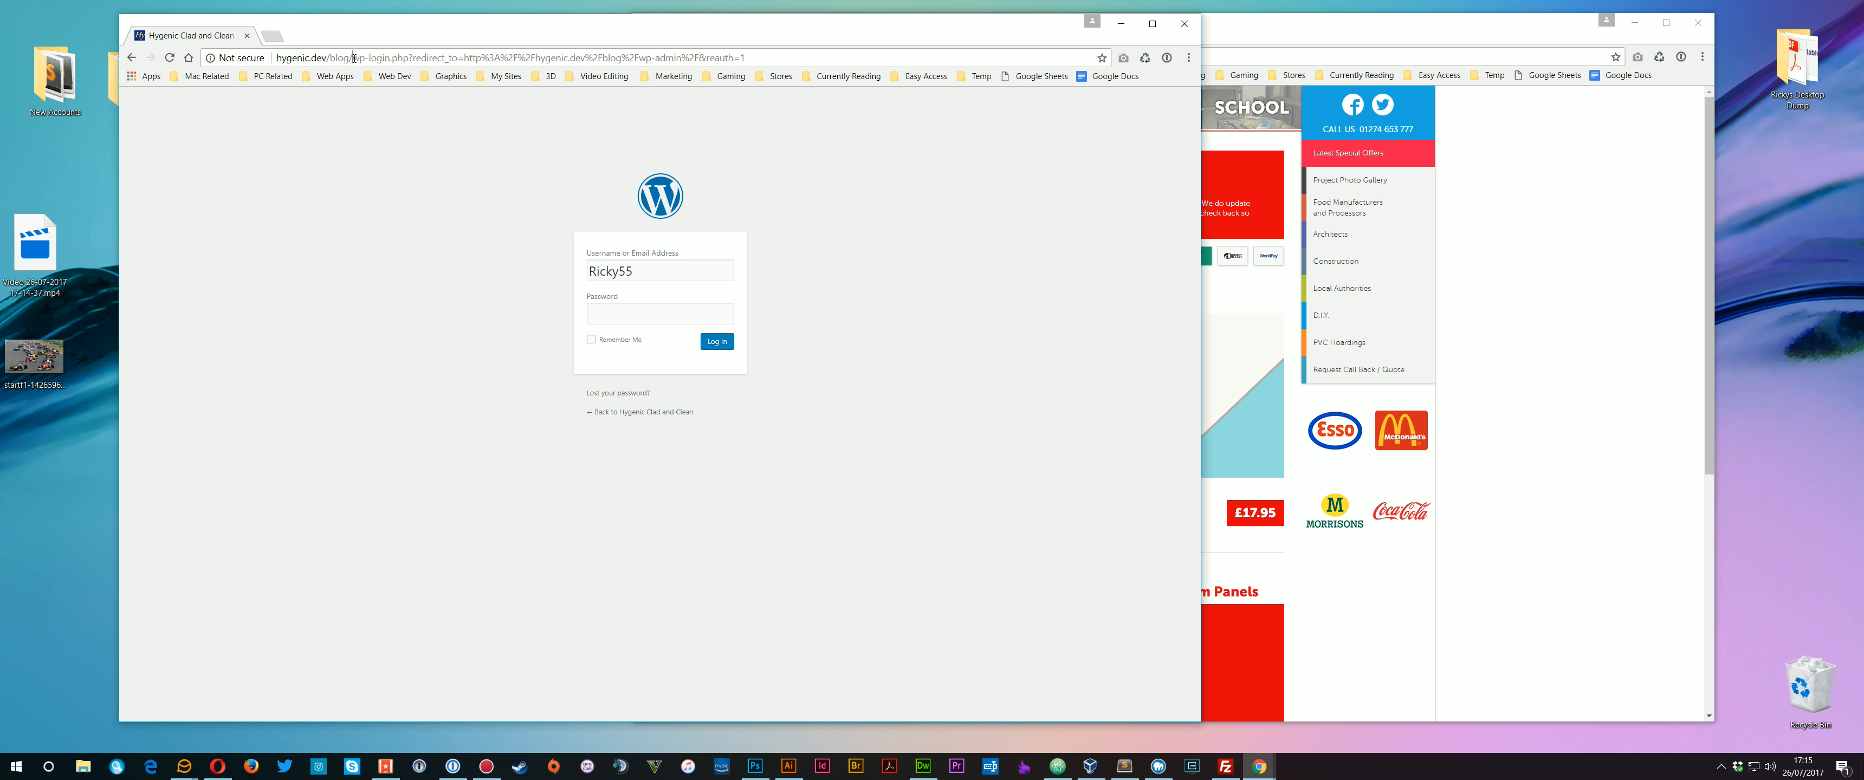
{"action": "left_click_drag", "start_coordinate": [353, 57], "coordinate": [1104, 75]}
{"action": "left_click", "coordinate": [403, 134]}
{"action": "left_click_drag", "start_coordinate": [327, 58], "coordinate": [350, 58]}
{"action": "left_click", "coordinate": [580, 250]}
{"action": "key", "text": "ctrl+v"}
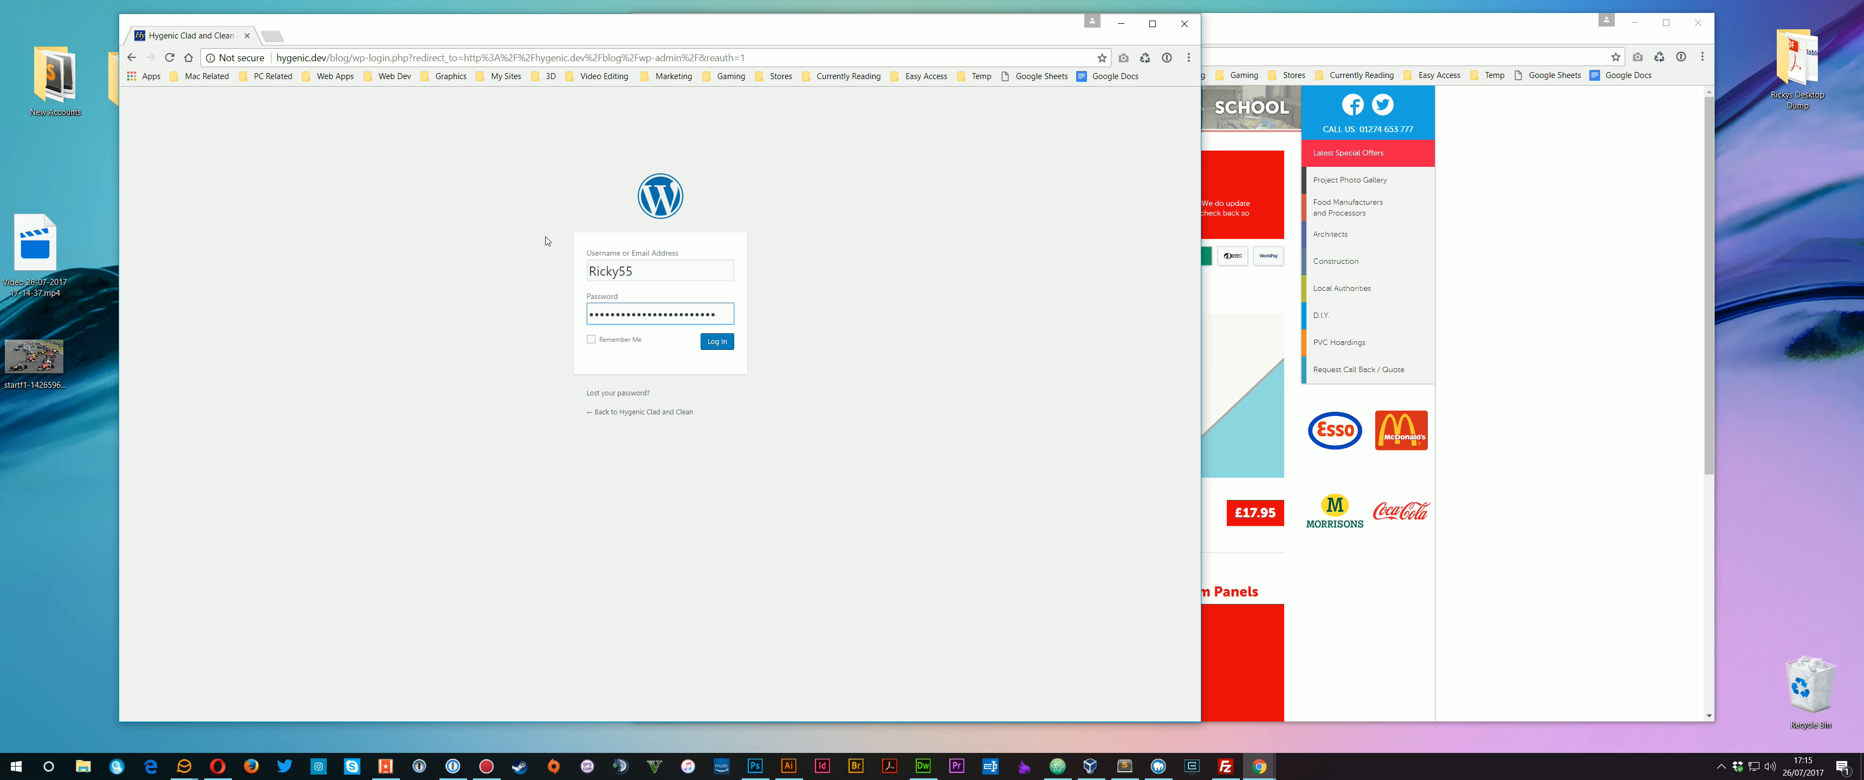
{"action": "key", "text": "shift+Tab"}
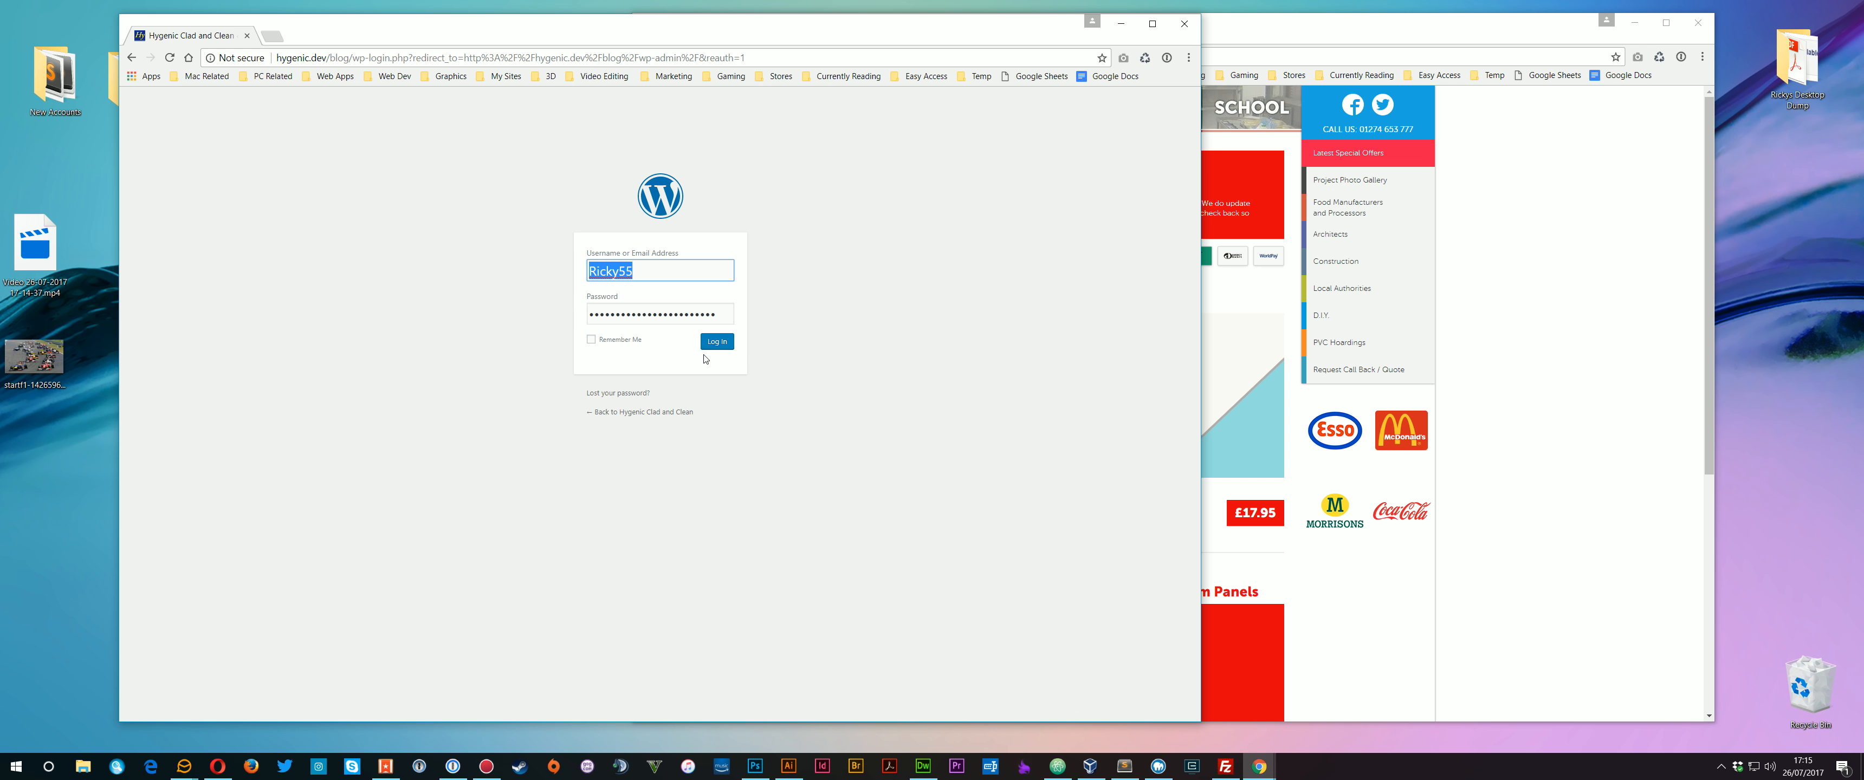
{"action": "left_click", "coordinate": [716, 342]}
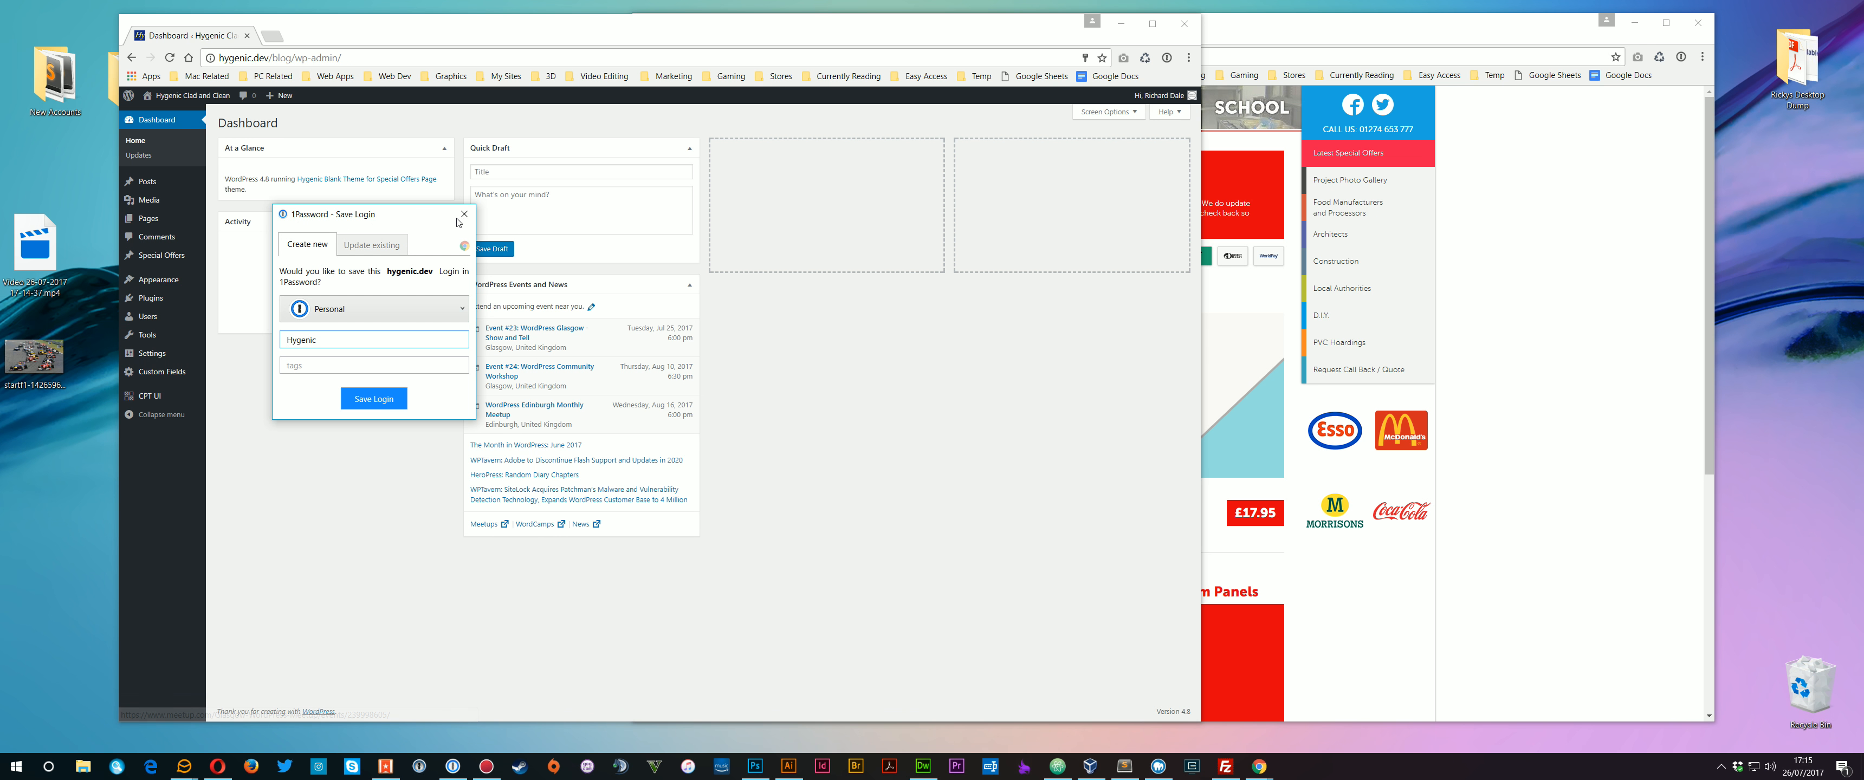
{"action": "left_click", "coordinate": [464, 213]}
Narrow the WordPress dashboard window and arrange it beside the live Special Offers page, keeping the dashboard in front.
{"action": "left_click_drag", "start_coordinate": [479, 34], "coordinate": [459, 35]}
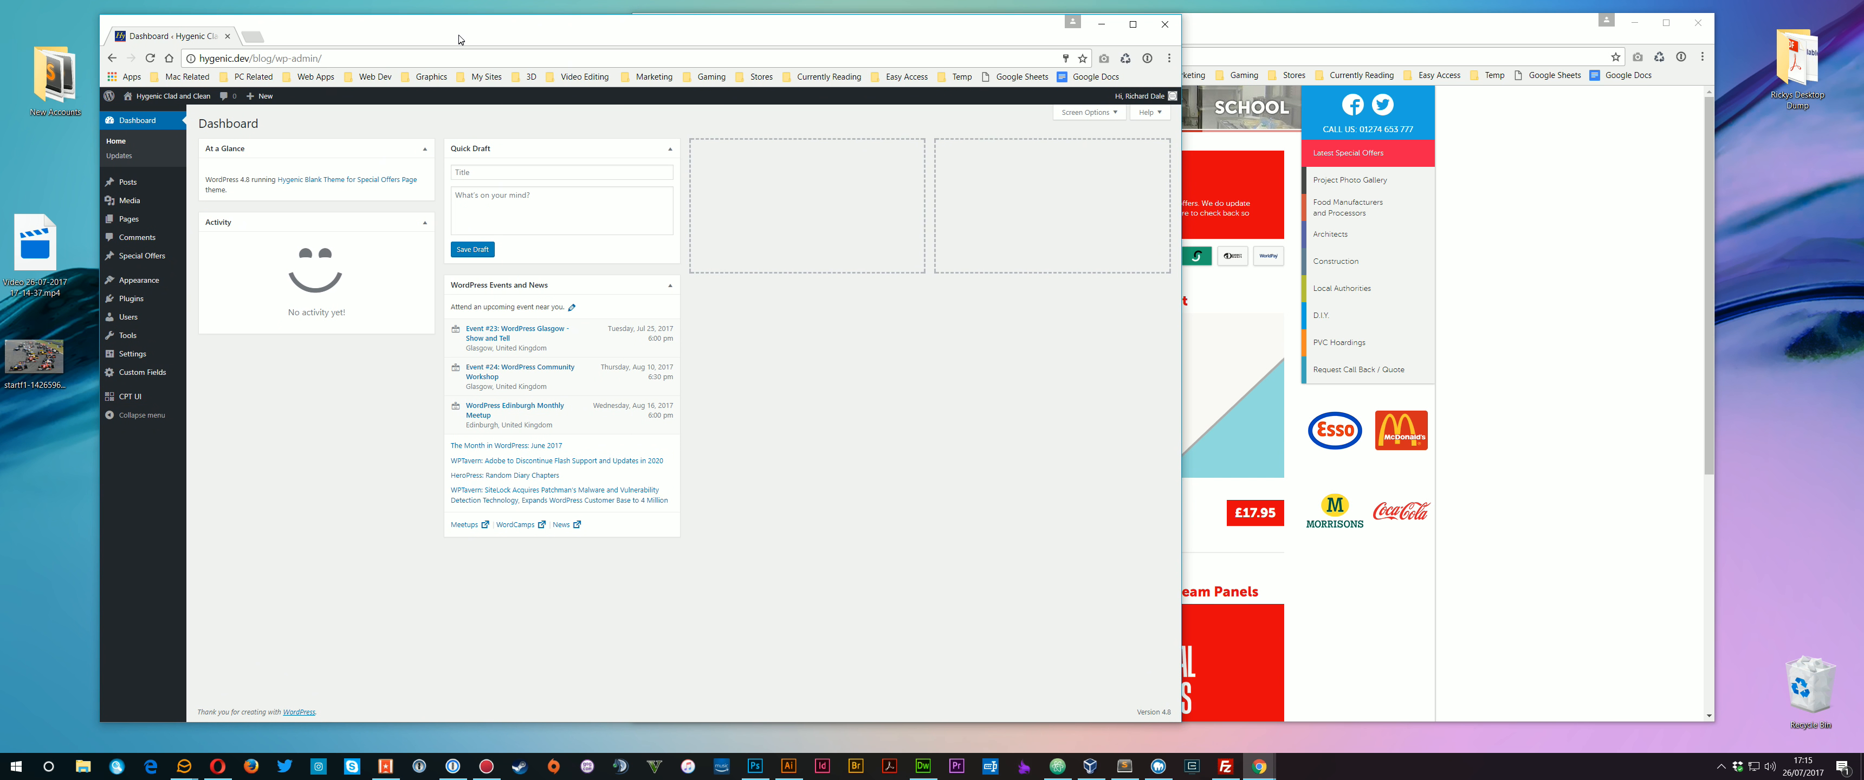
{"action": "left_click_drag", "start_coordinate": [1366, 25], "coordinate": [1370, 24]}
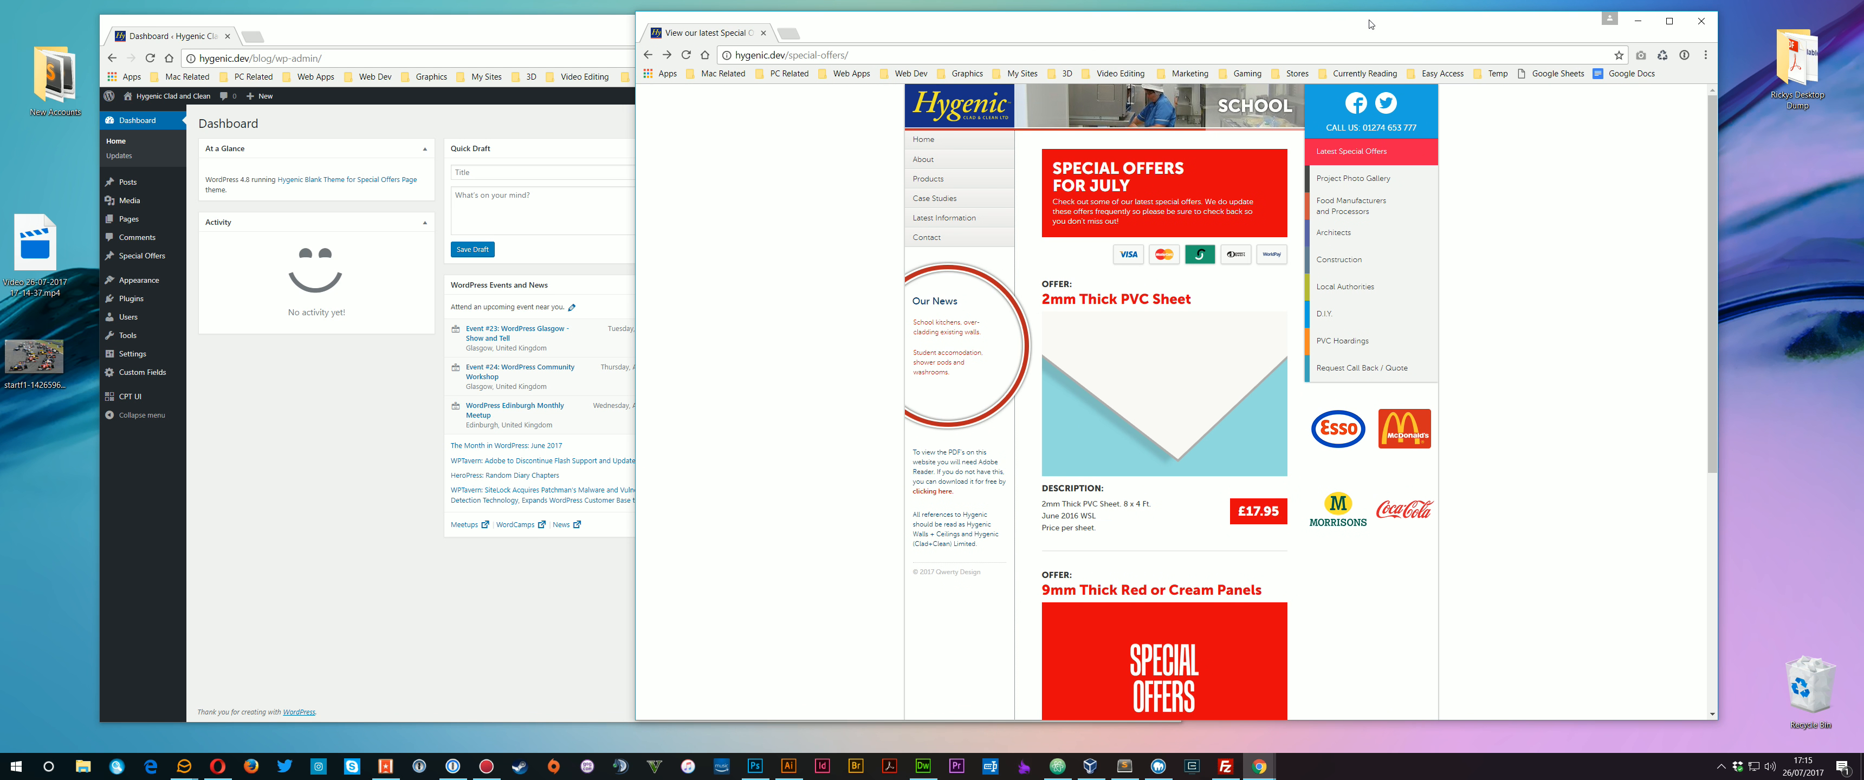
{"action": "left_click", "coordinate": [492, 37]}
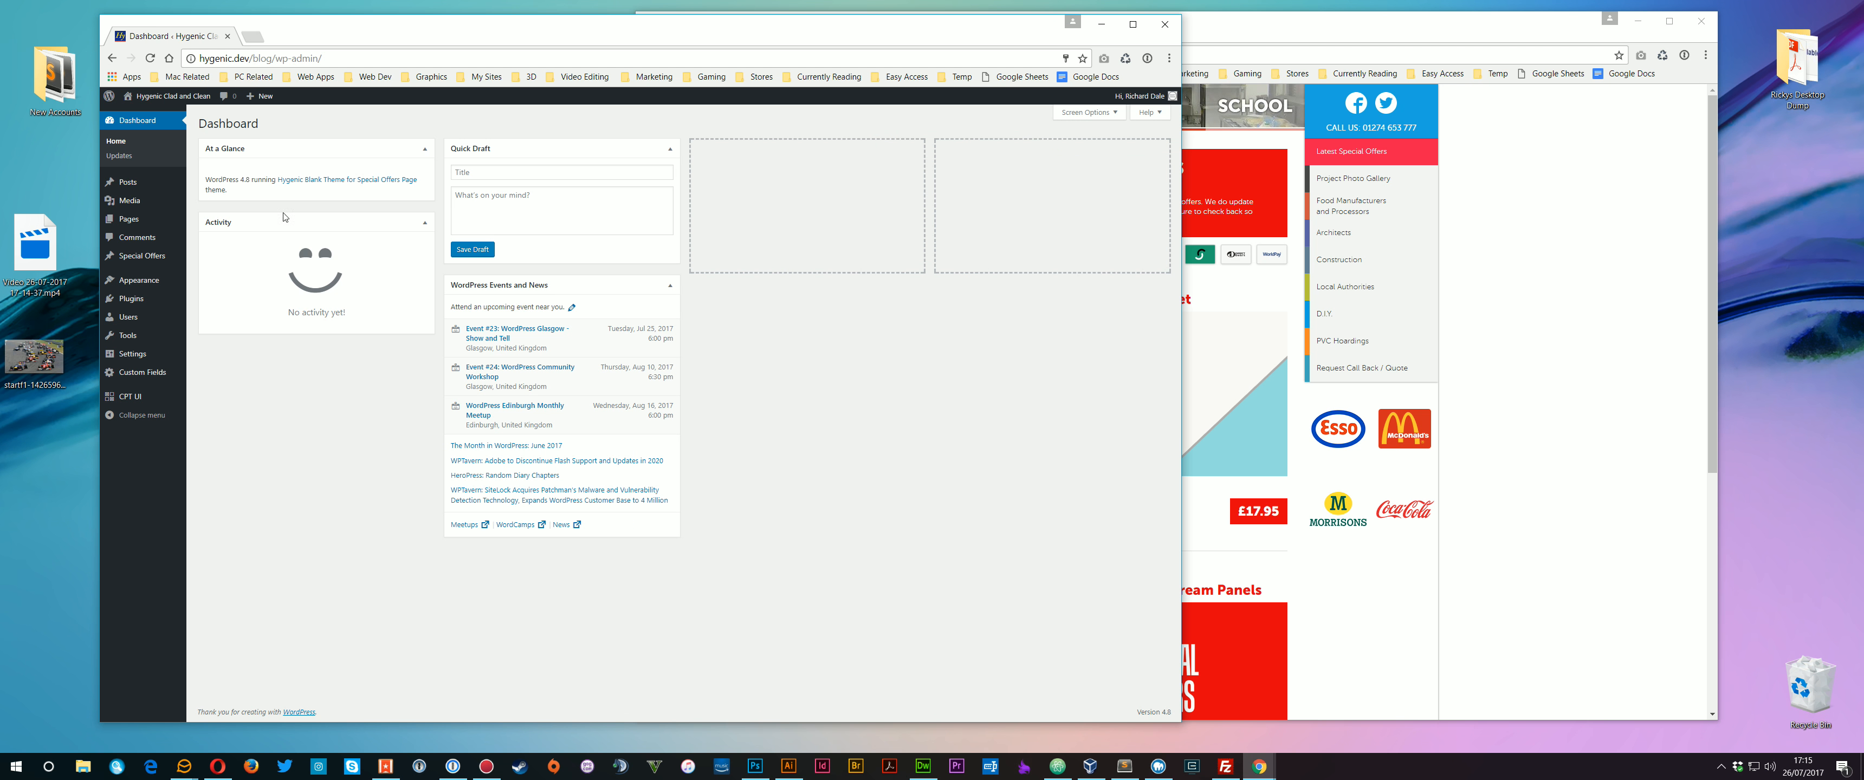
{"action": "left_click", "coordinate": [1277, 29]}
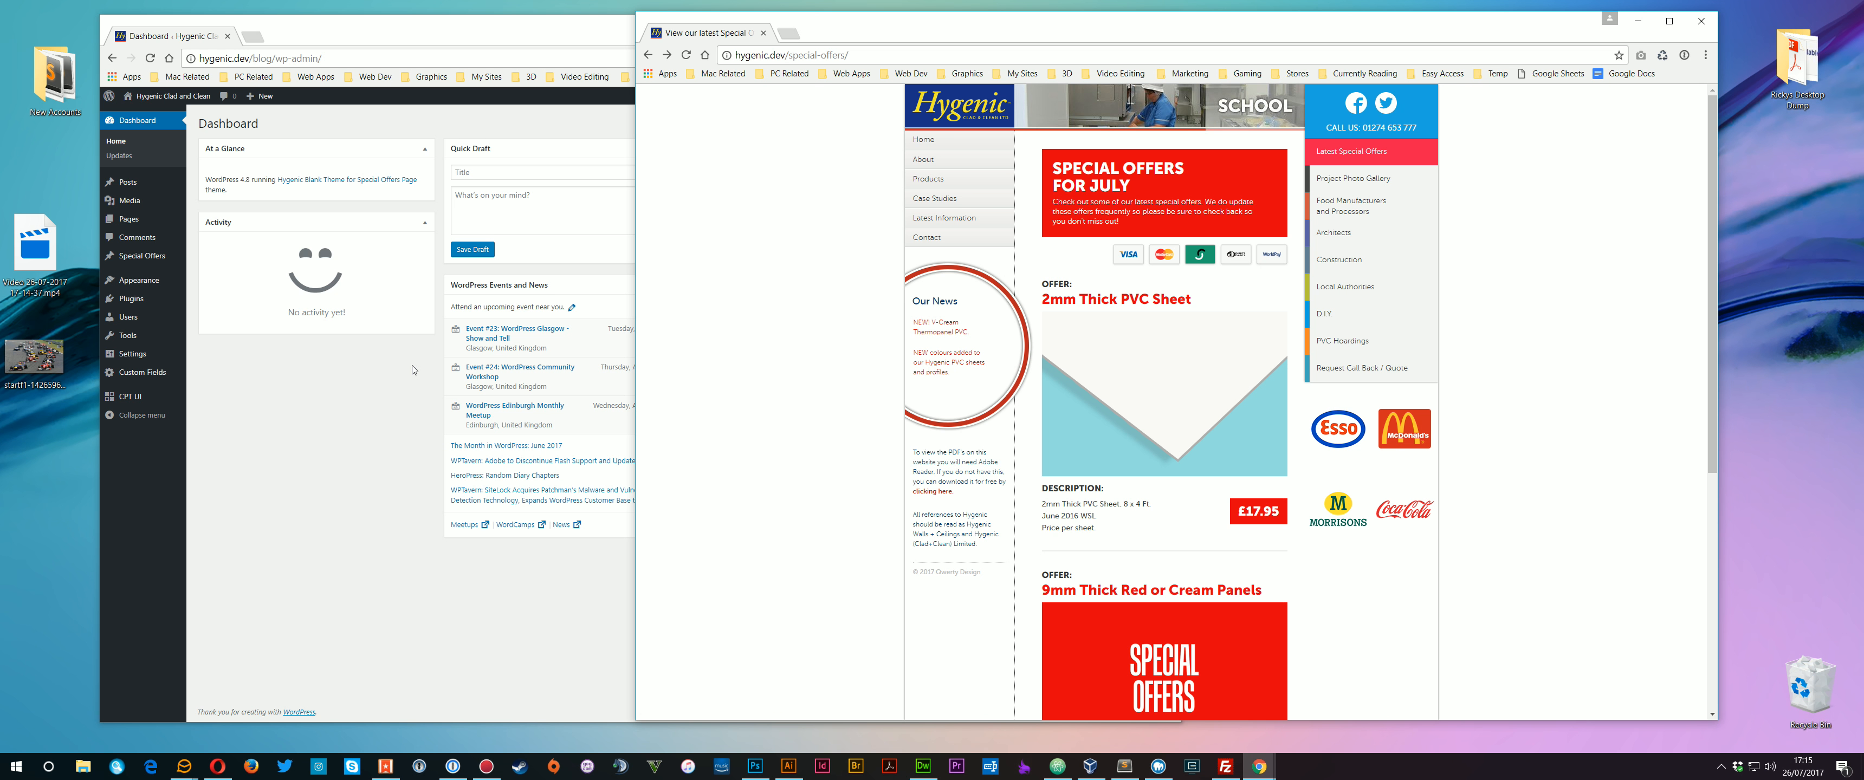
{"action": "left_click", "coordinate": [321, 371]}
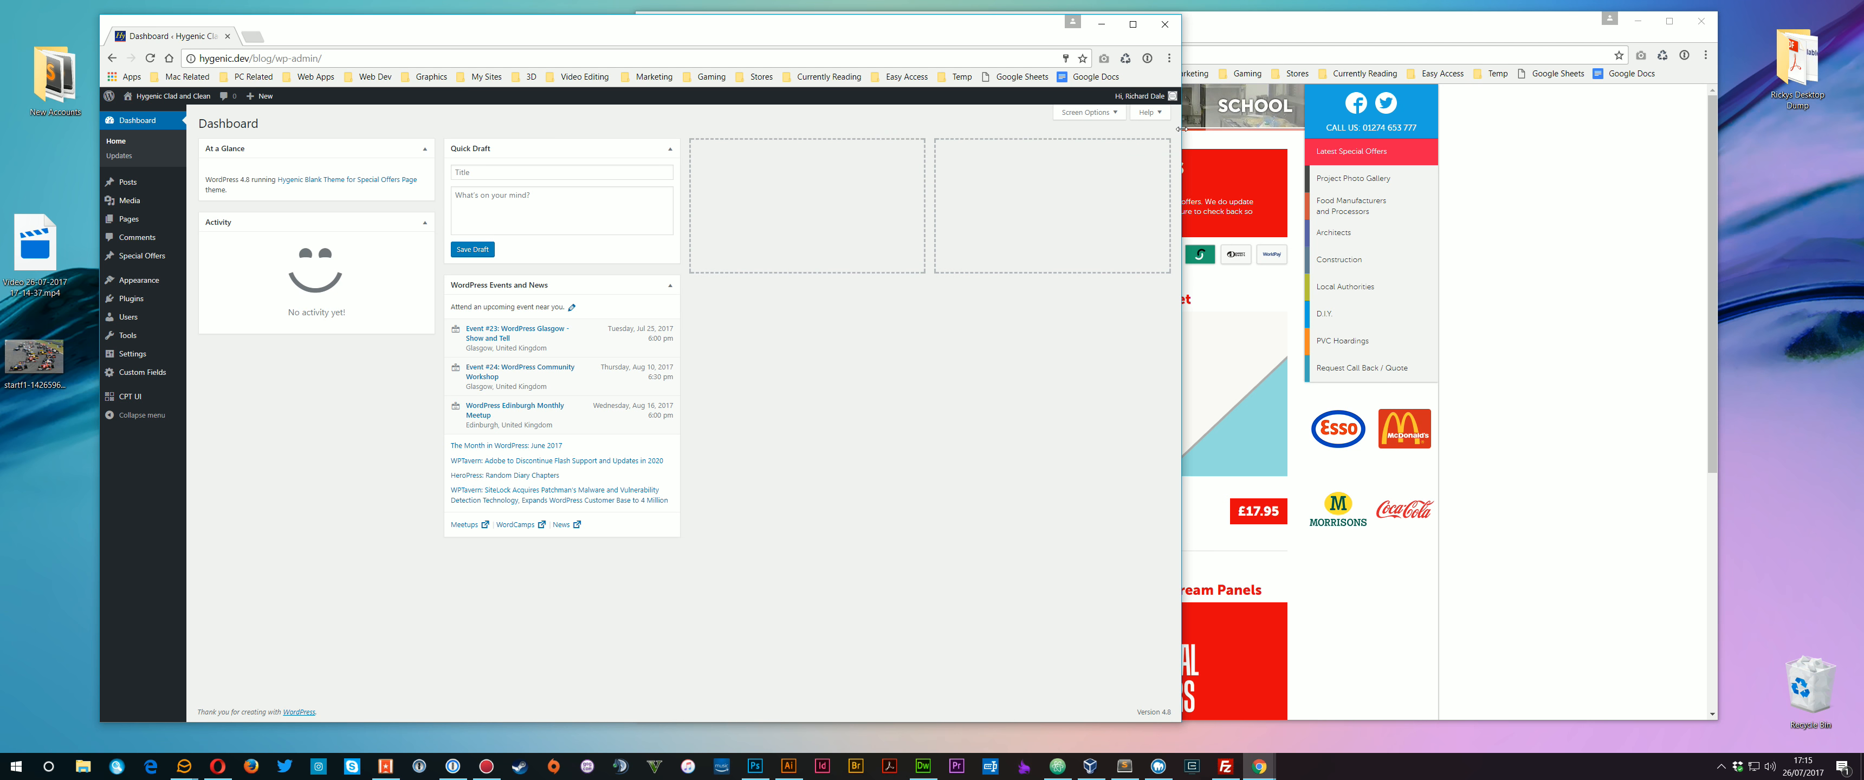
{"action": "left_click_drag", "start_coordinate": [1181, 129], "coordinate": [958, 129]}
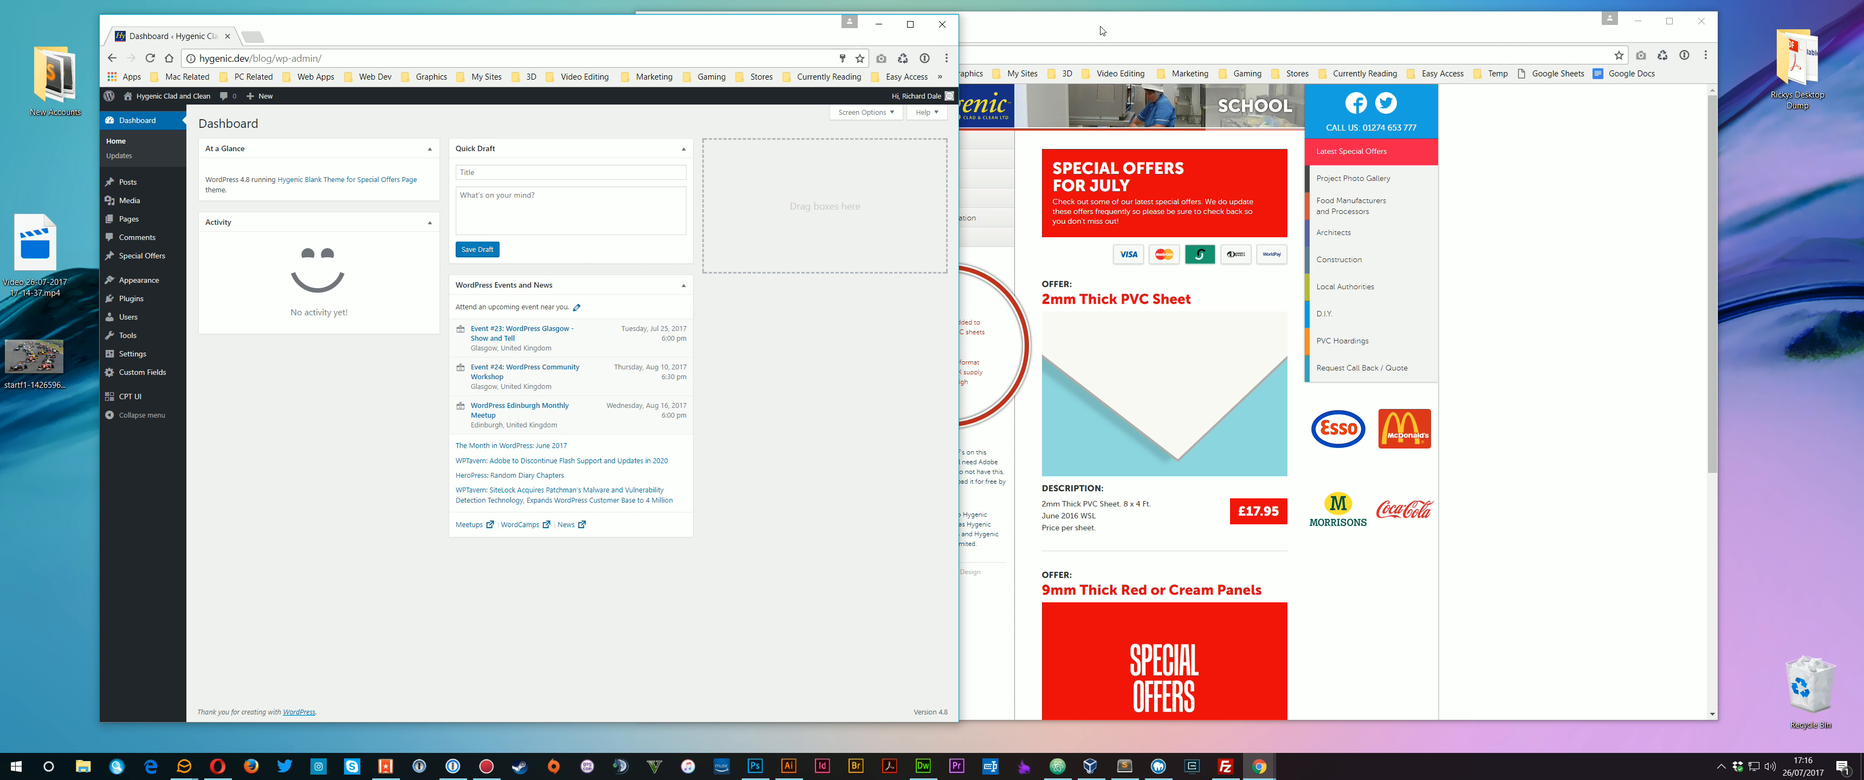
{"action": "left_click_drag", "start_coordinate": [1101, 31], "coordinate": [1260, 35]}
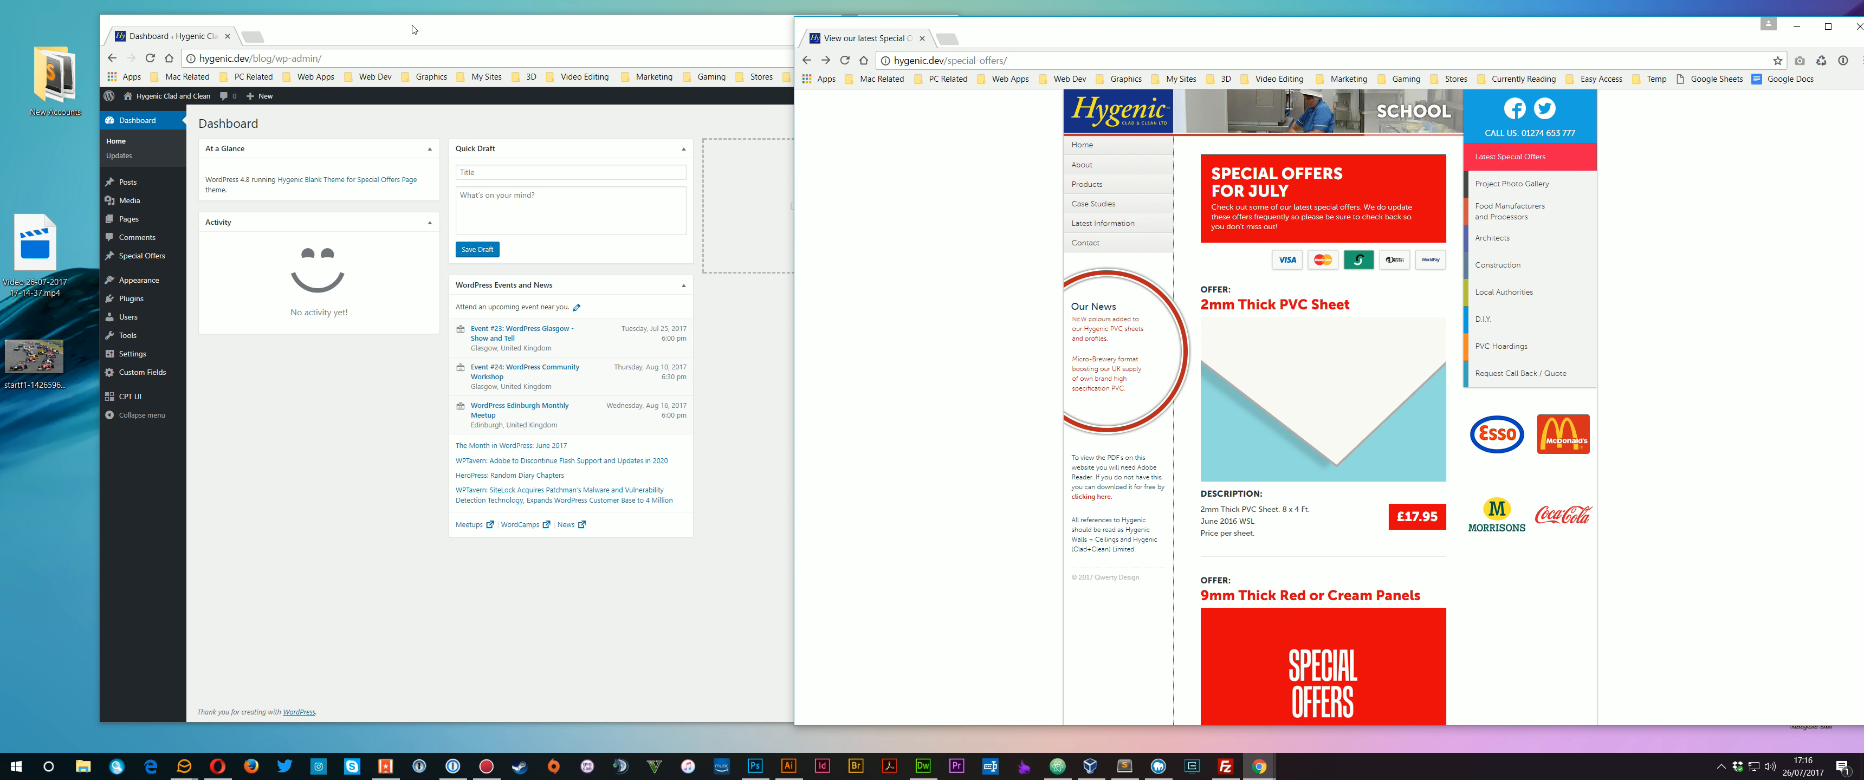
{"action": "left_click", "coordinate": [414, 30]}
Open the list of all special offers in the WordPress admin and look over its entries.
{"action": "mouse_move", "coordinate": [138, 259]}
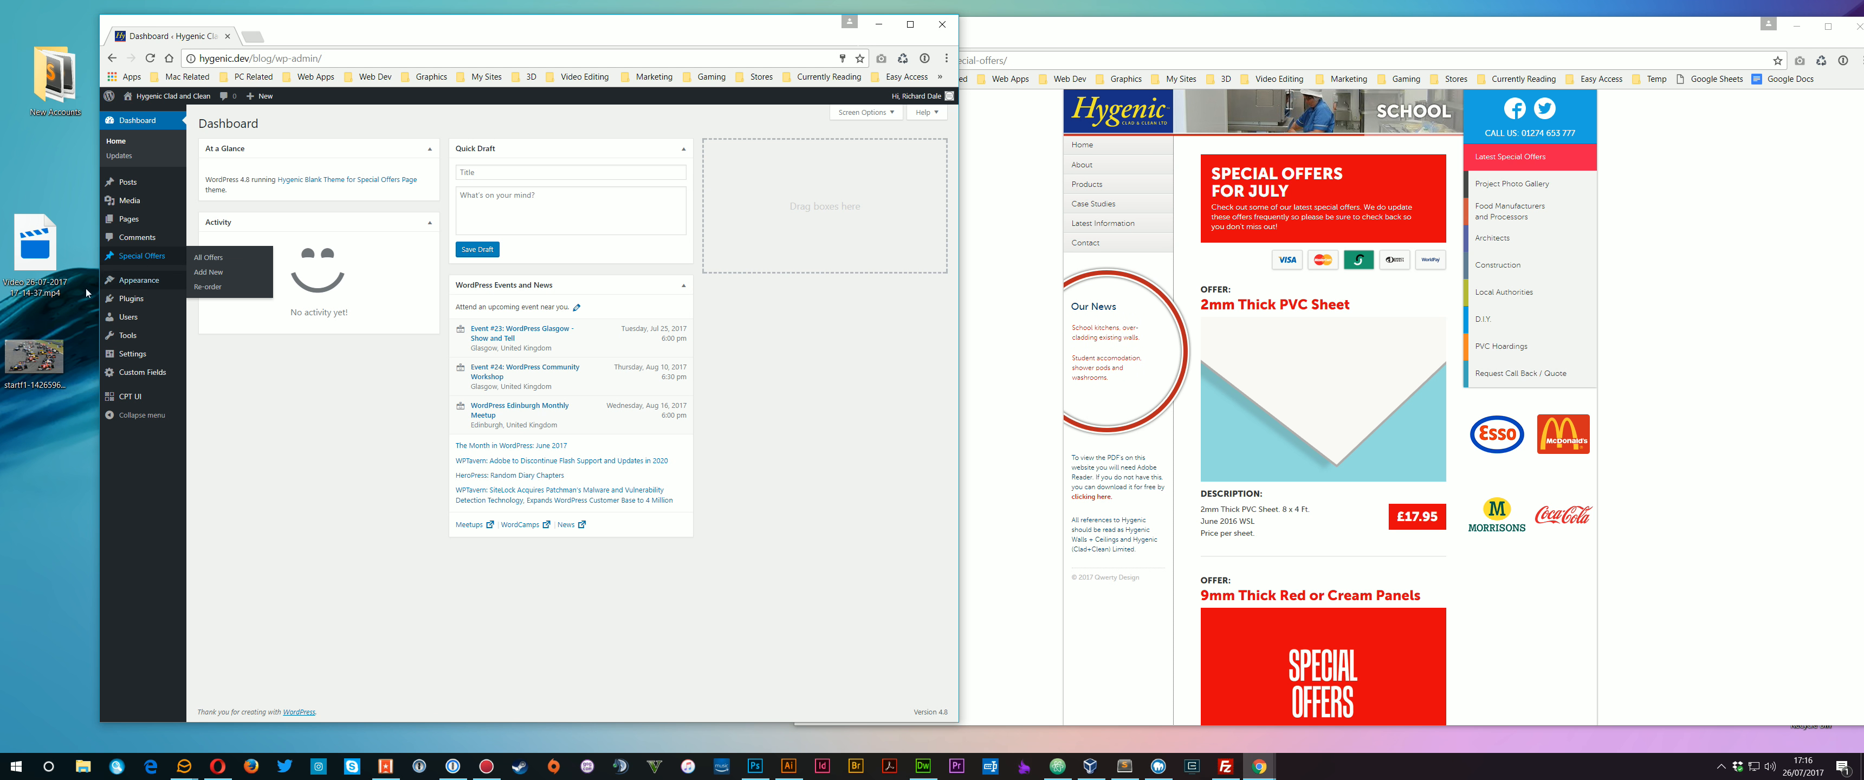
{"action": "left_click", "coordinate": [138, 261]}
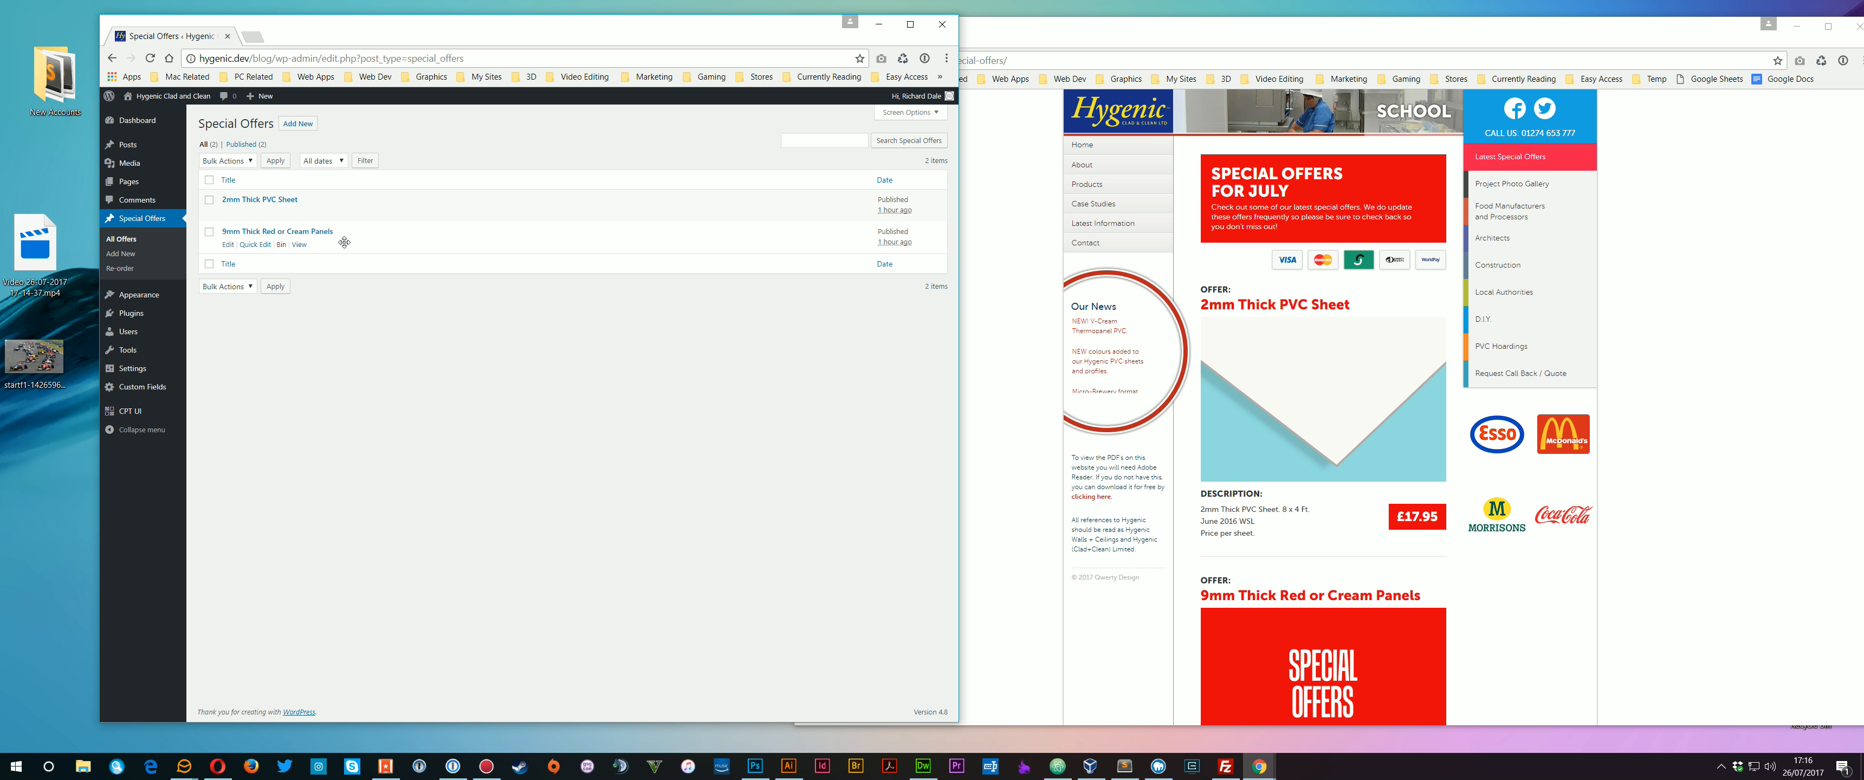
{"action": "scroll", "coordinate": [1299, 617], "scroll_direction": "down", "scroll_amount": 3}
{"action": "scroll", "coordinate": [1299, 617], "scroll_direction": "up", "scroll_amount": 4}
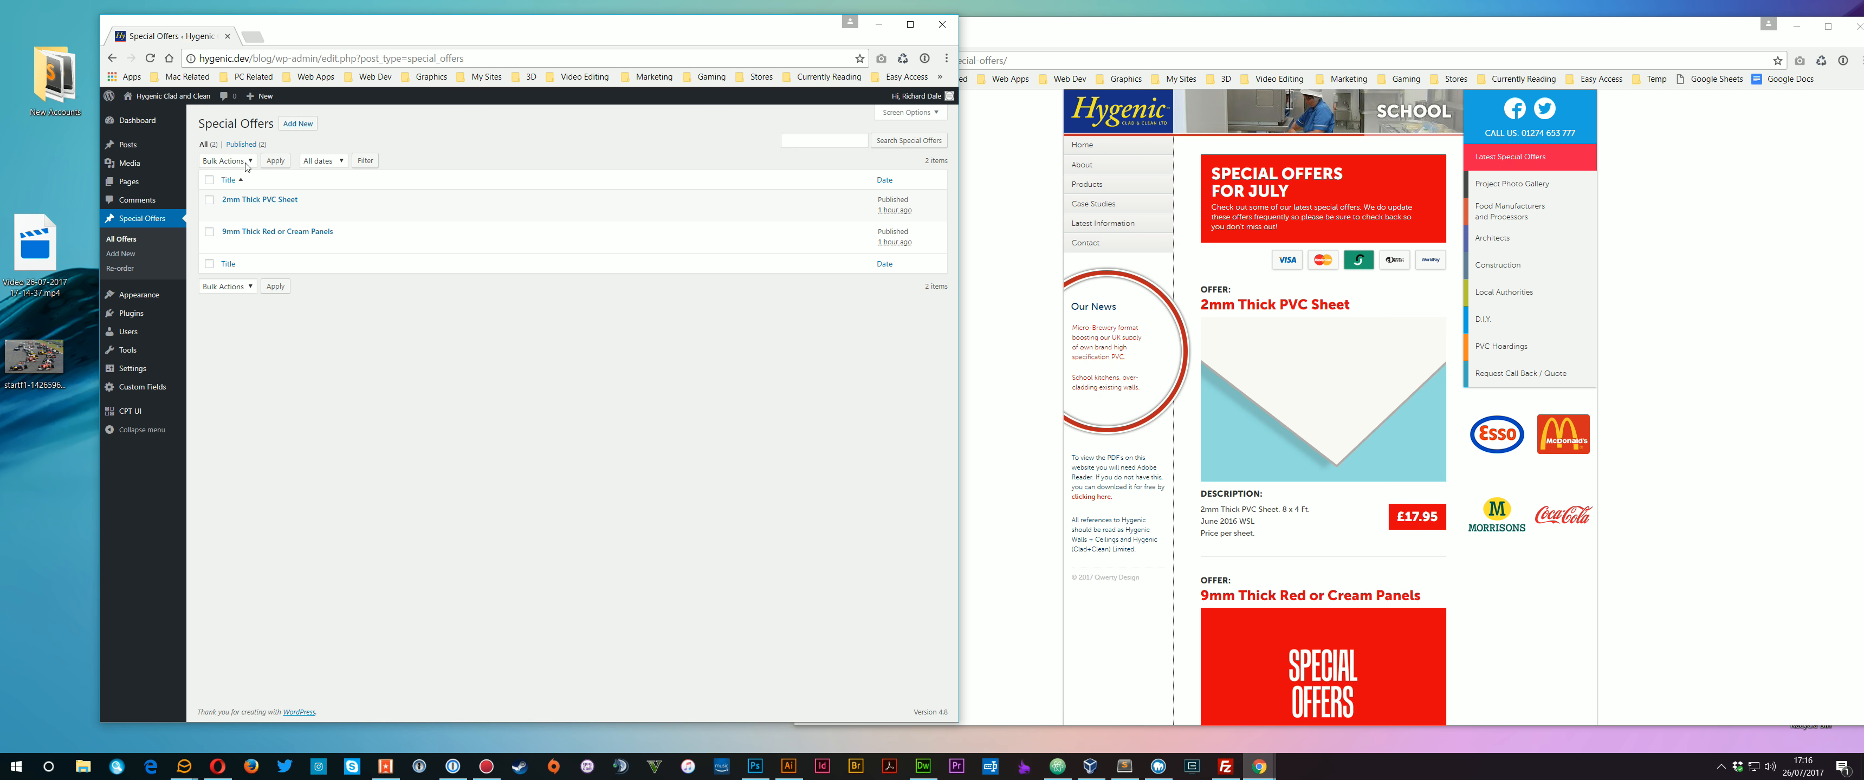
Start a new special offer with the title "Cheap Formula 1 Parts".
{"action": "left_click", "coordinate": [298, 124]}
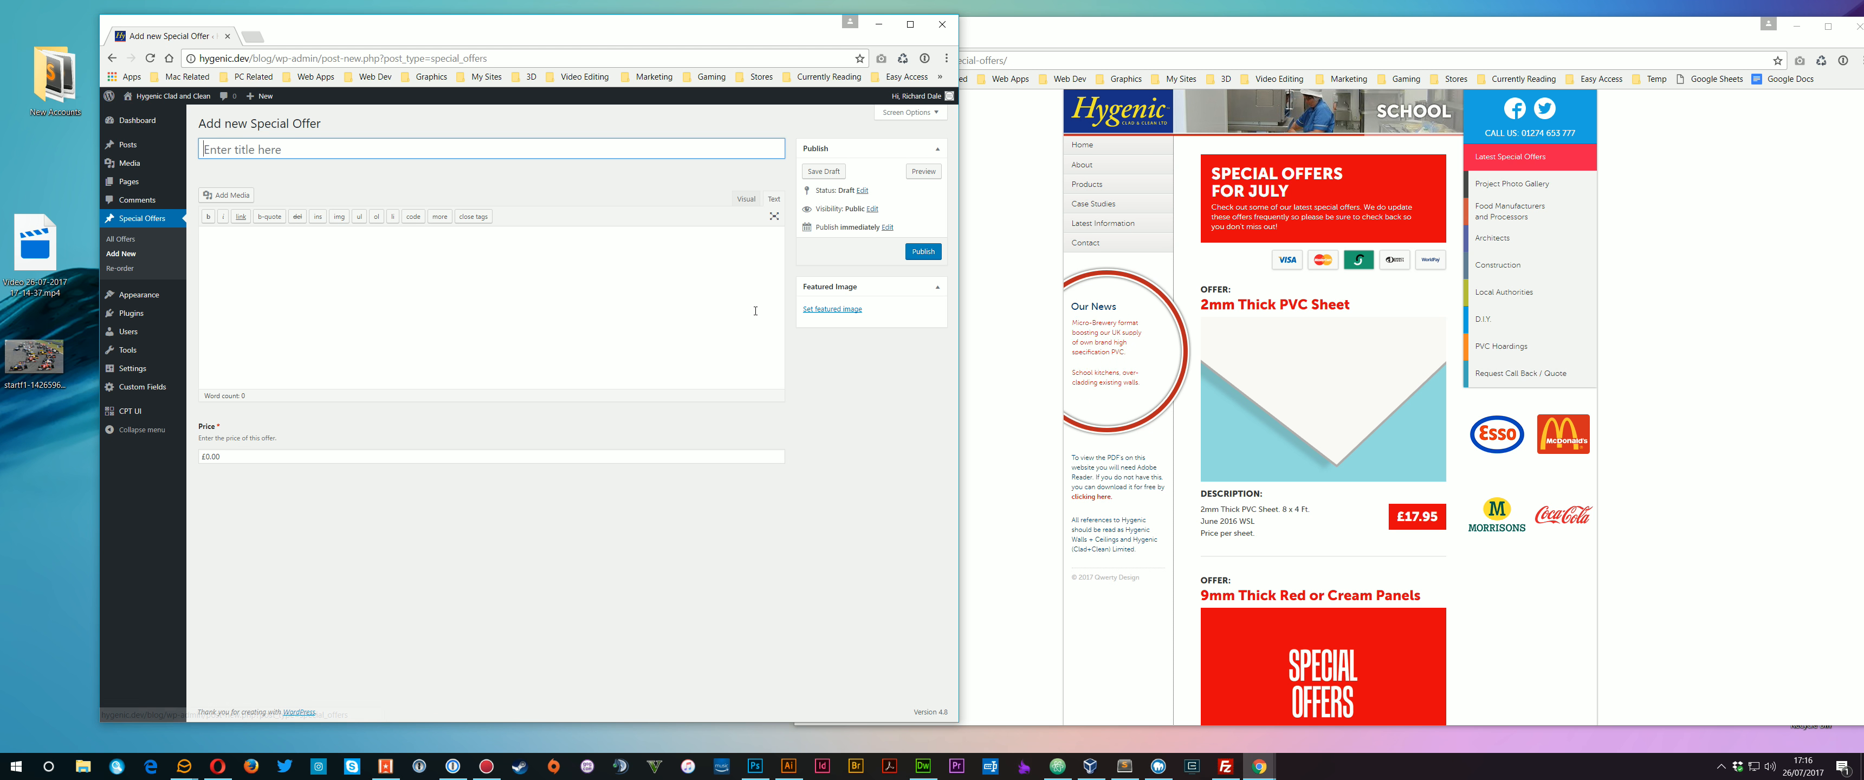
{"action": "key", "text": "shift"}
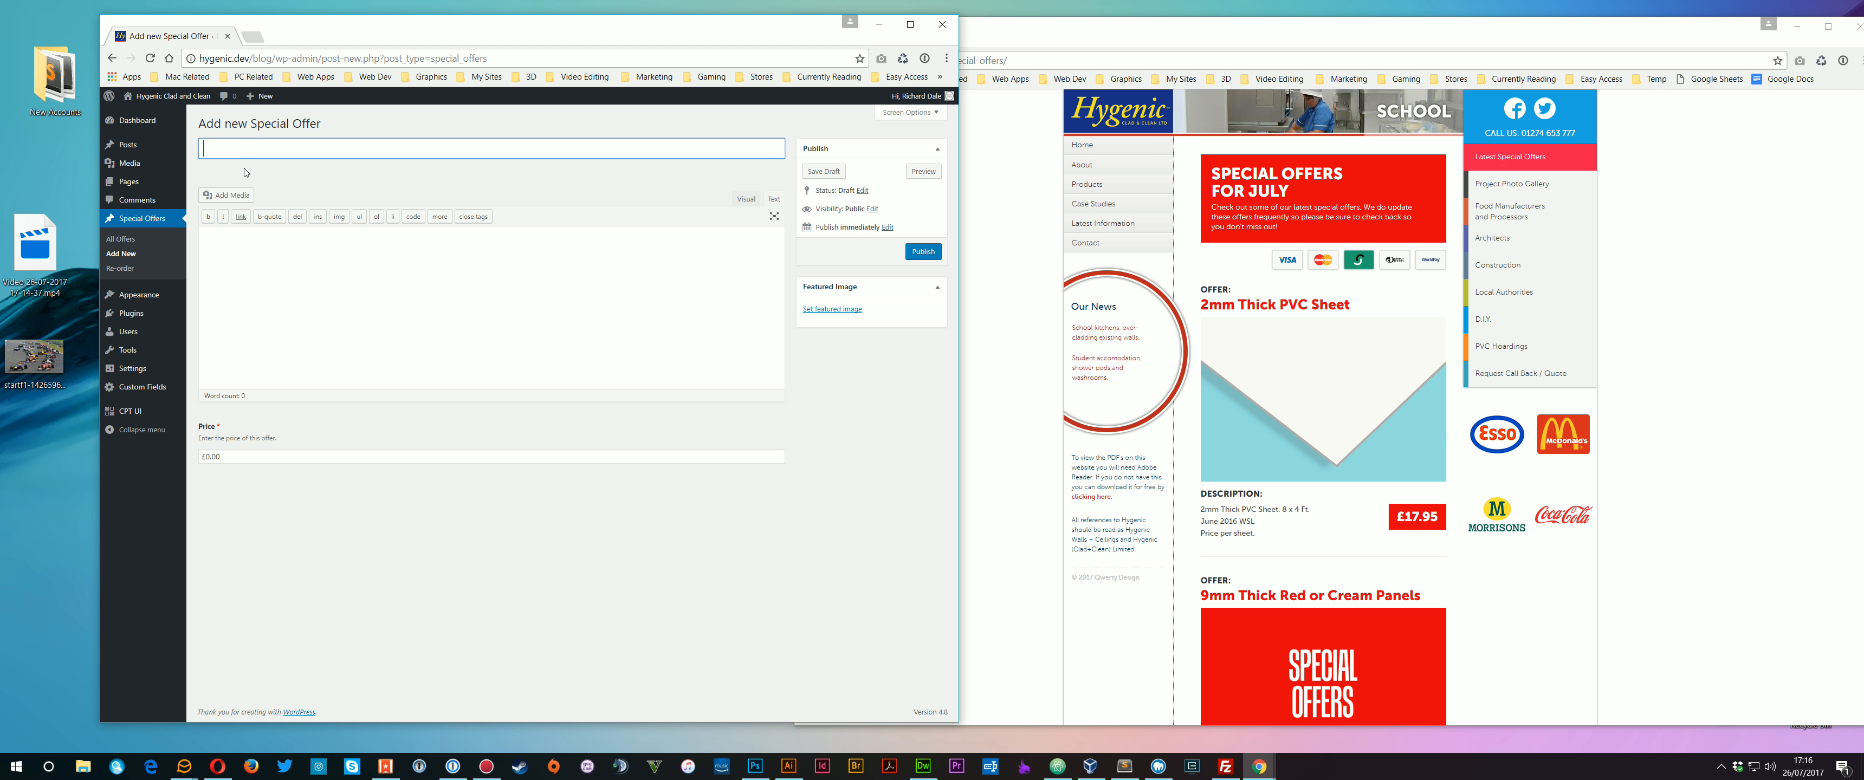
{"action": "type", "text": "Cheap"}
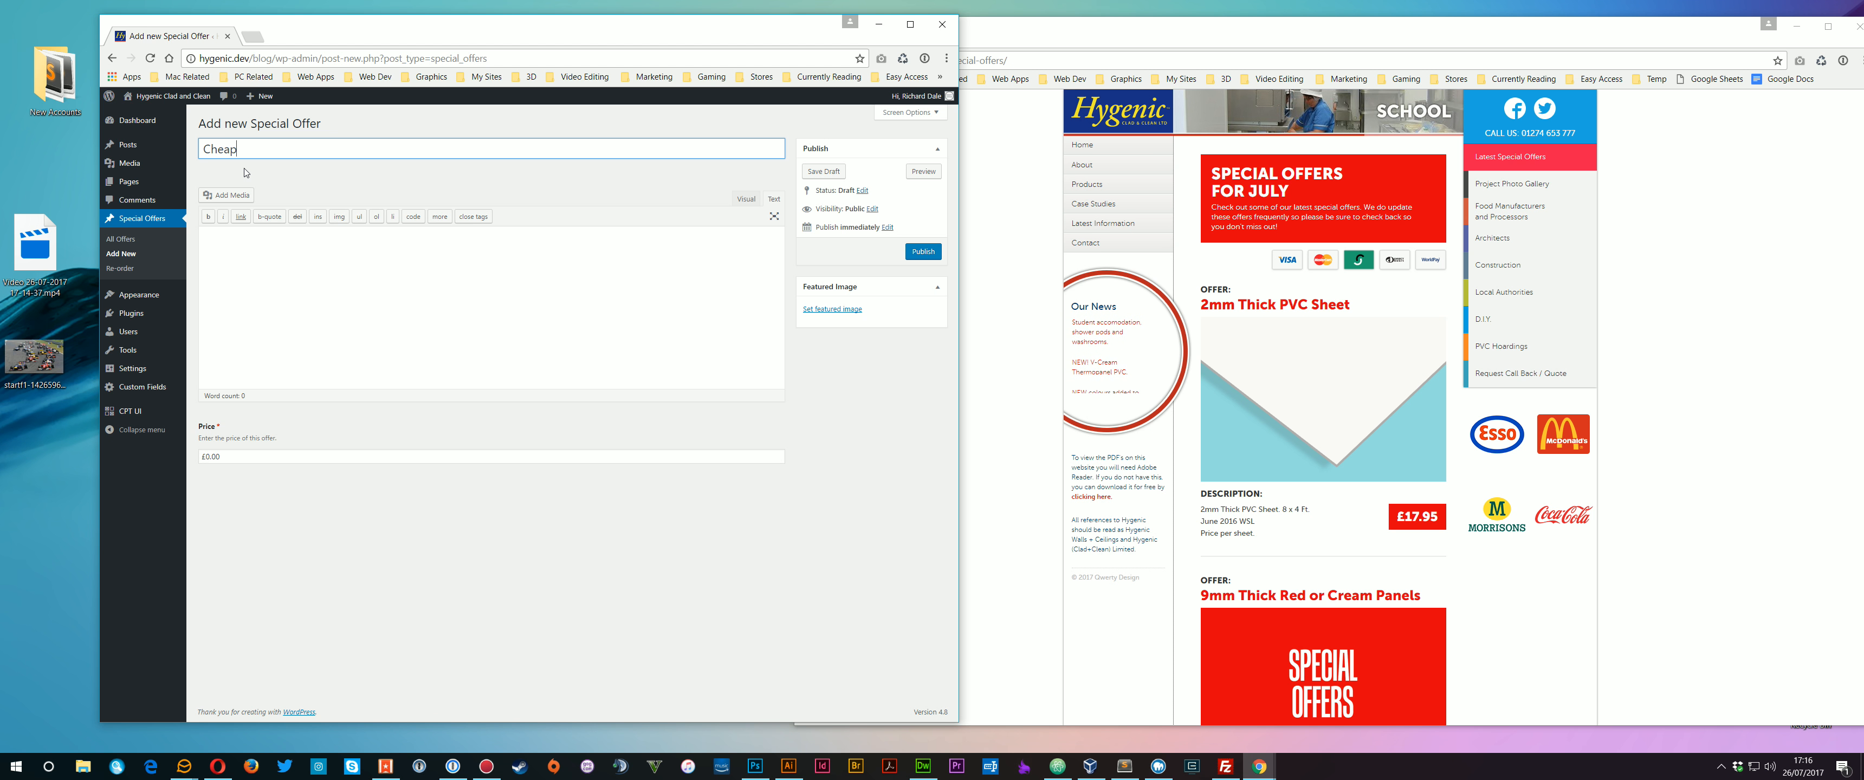
{"action": "type", "text": " For"}
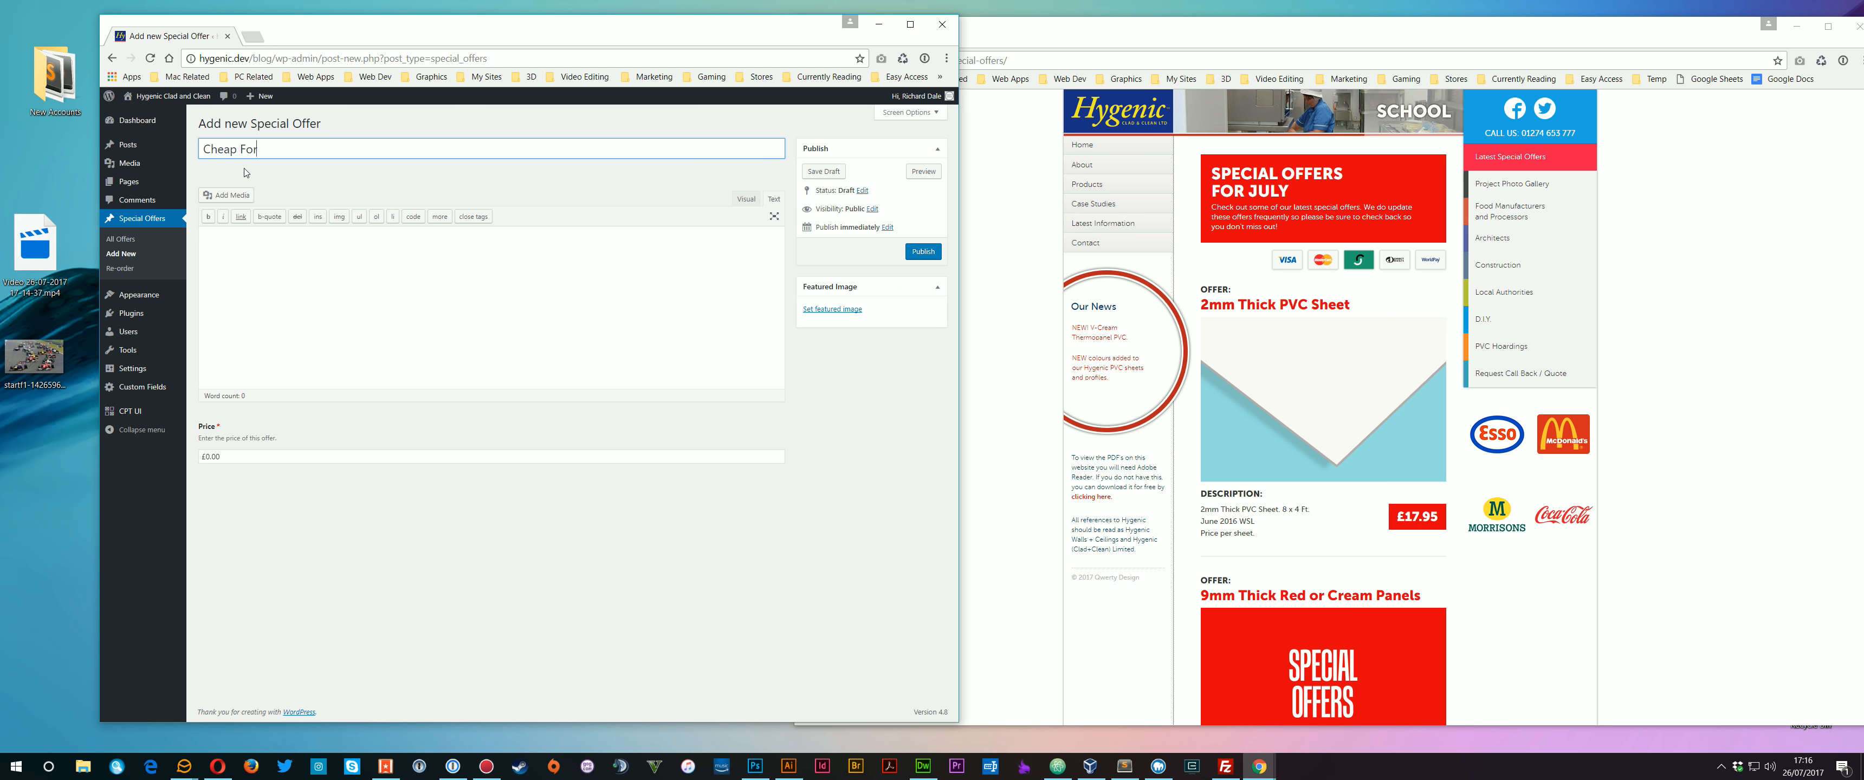
{"action": "type", "text": "u"}
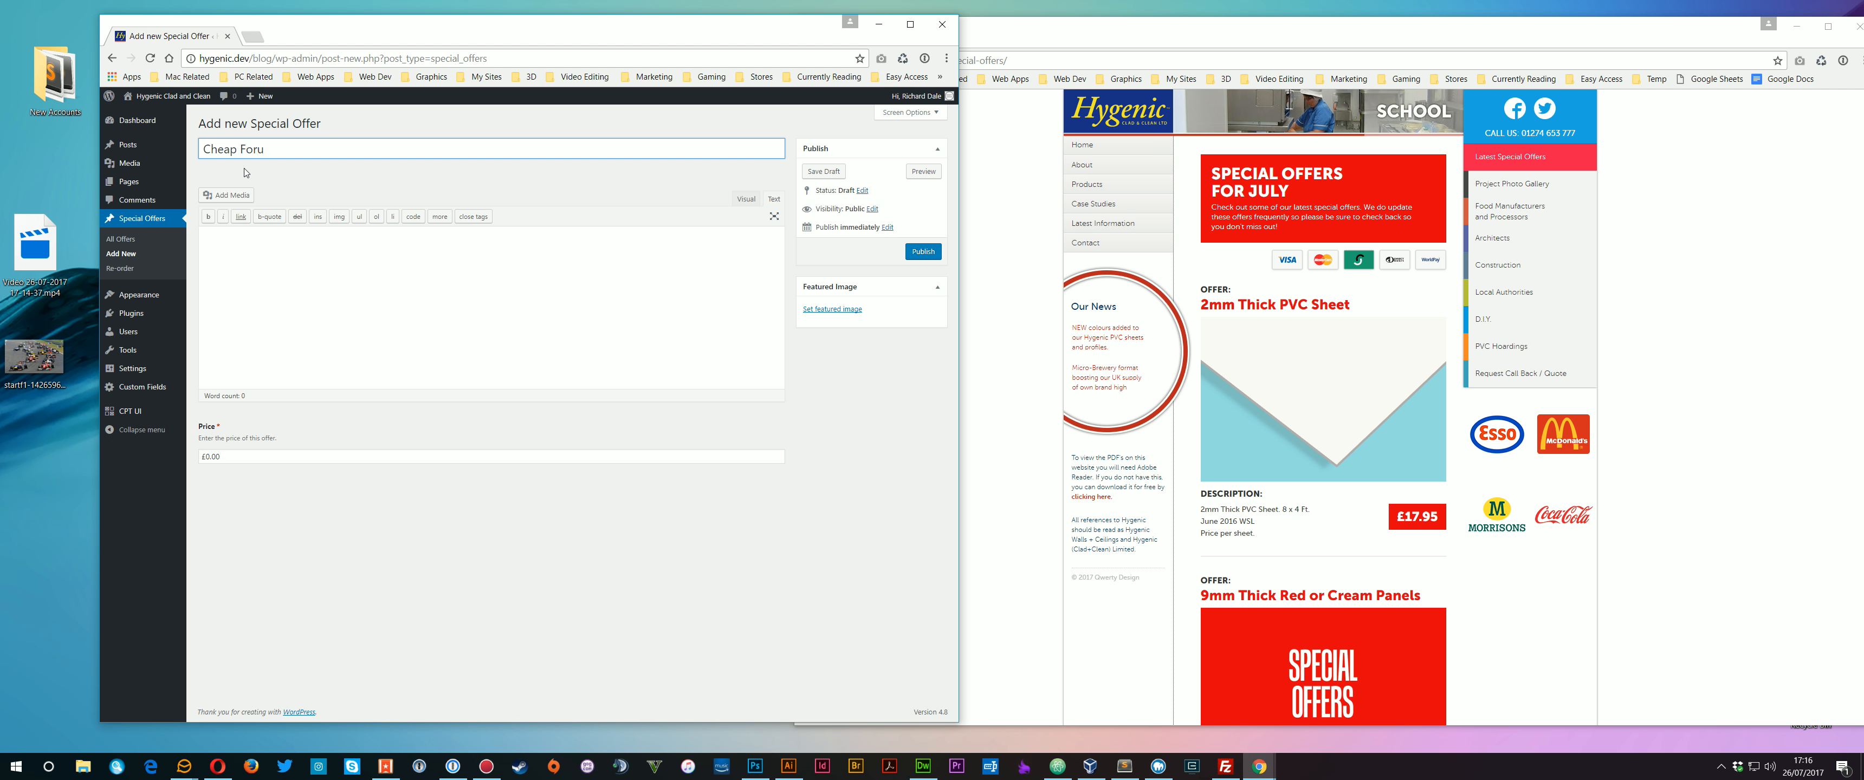
{"action": "key", "text": "BackSpace"}
{"action": "type", "text": "mula 1 "}
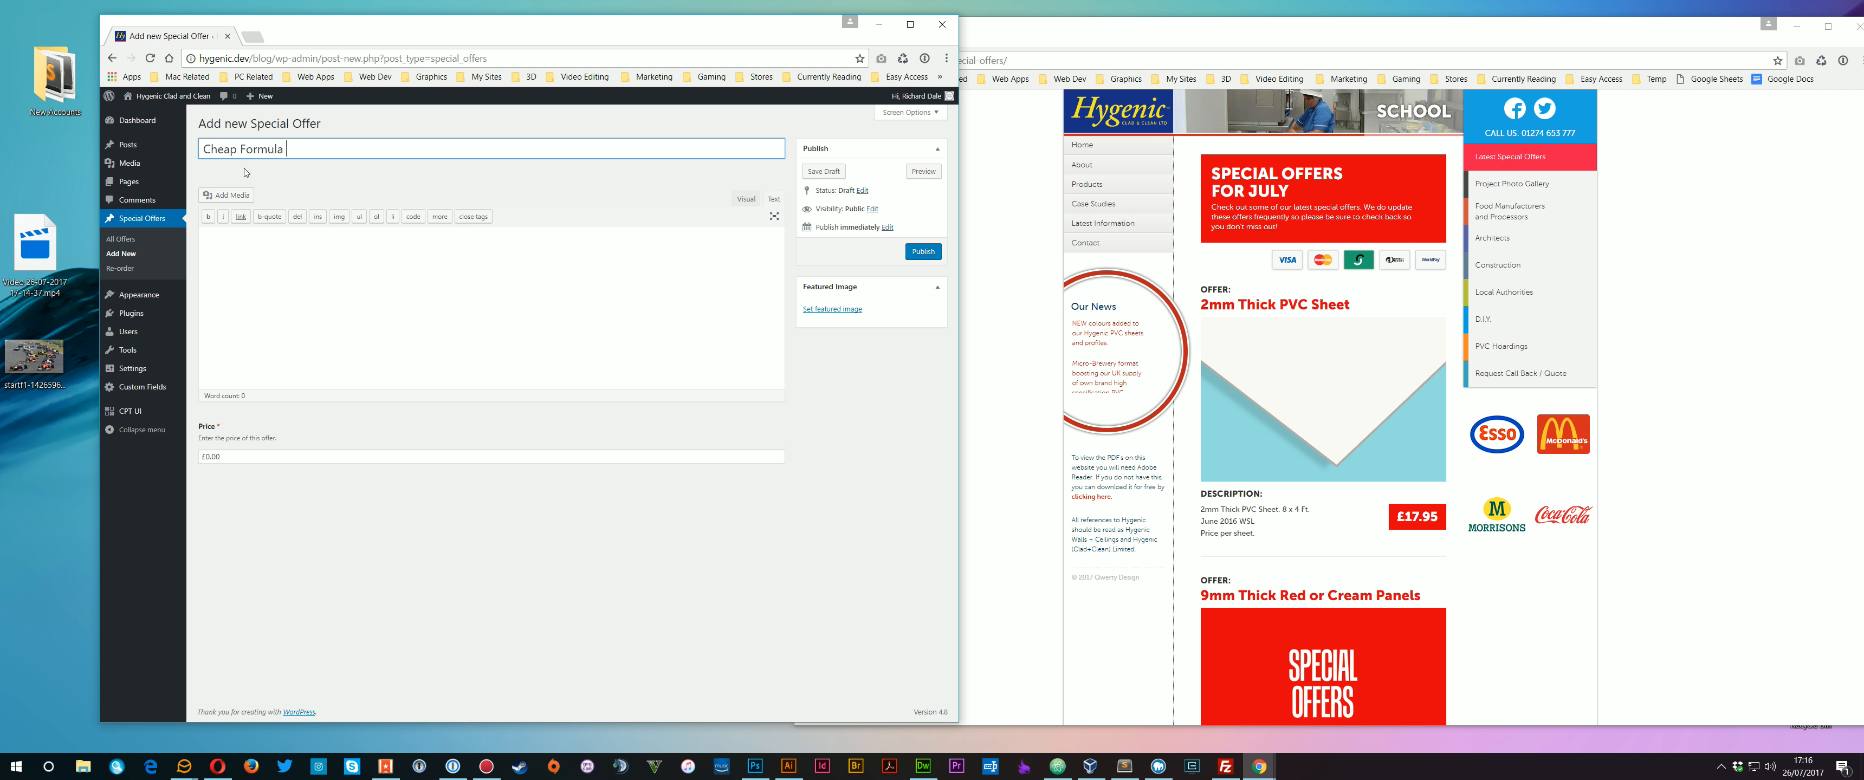
{"action": "type", "text": "Parts"}
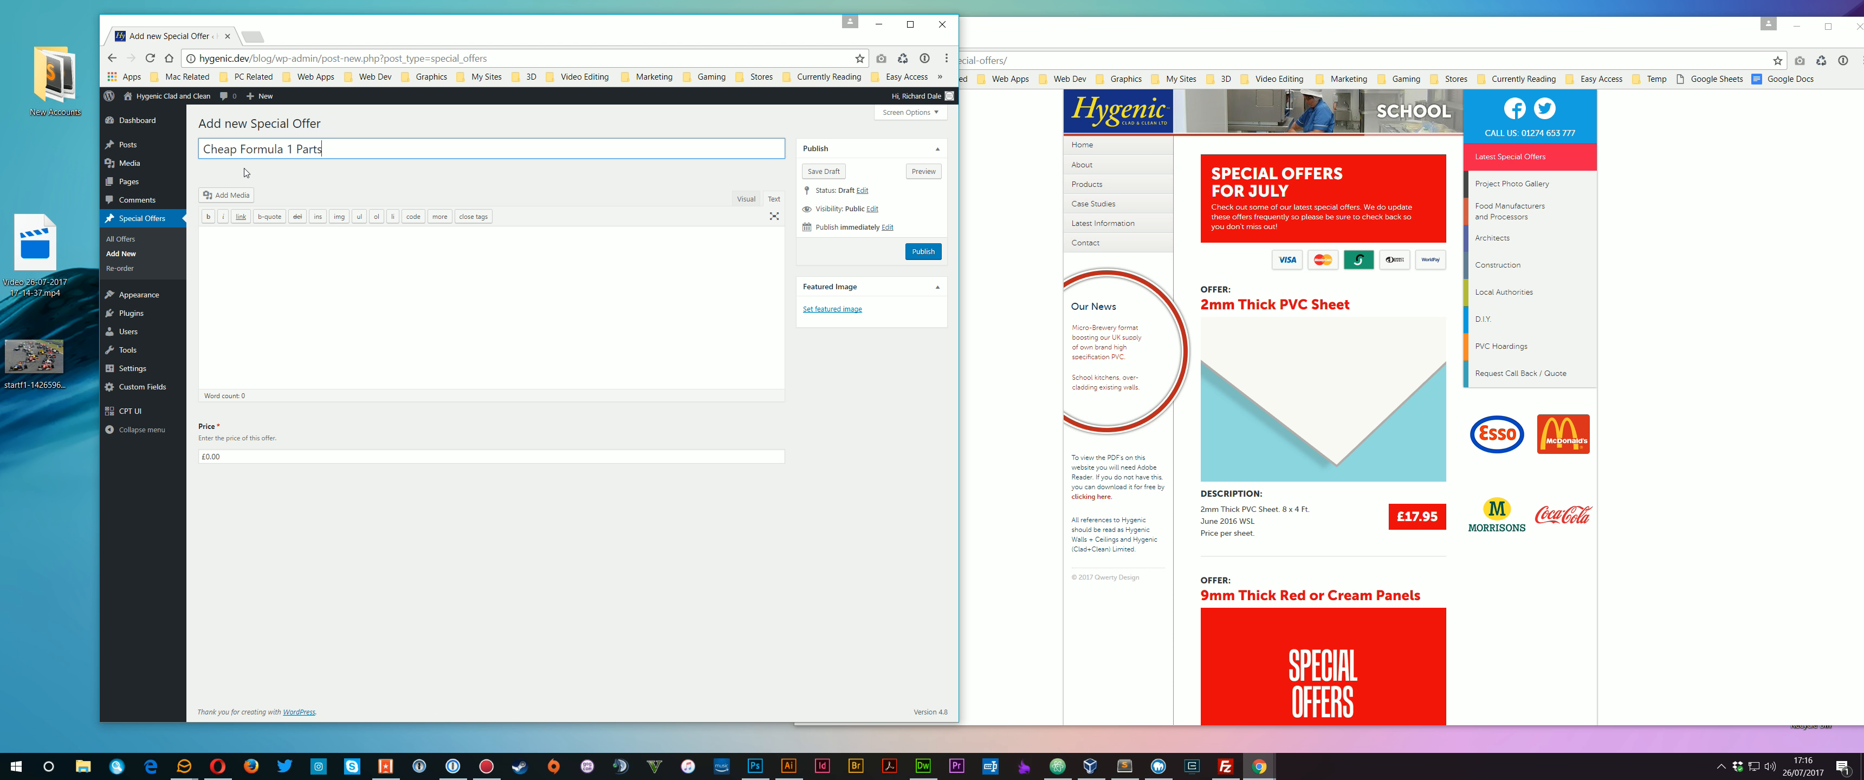
Examine the 2mm Thick PVC Sheet description on the live page as a model for the new offer's content.
{"action": "left_click", "coordinate": [378, 269]}
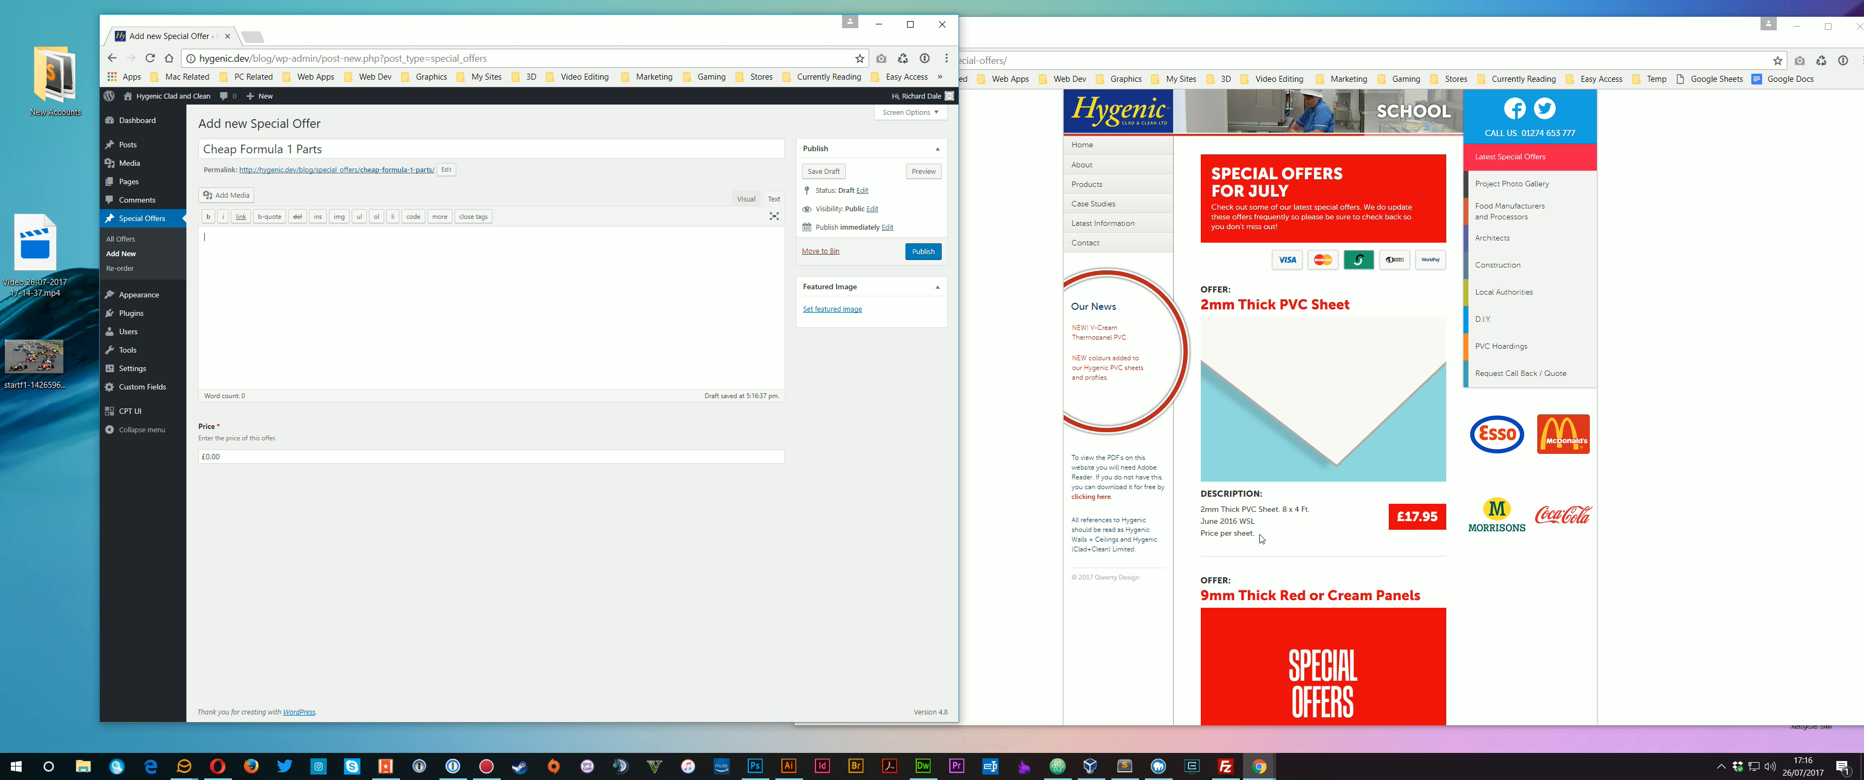
{"action": "left_click", "coordinate": [1321, 513]}
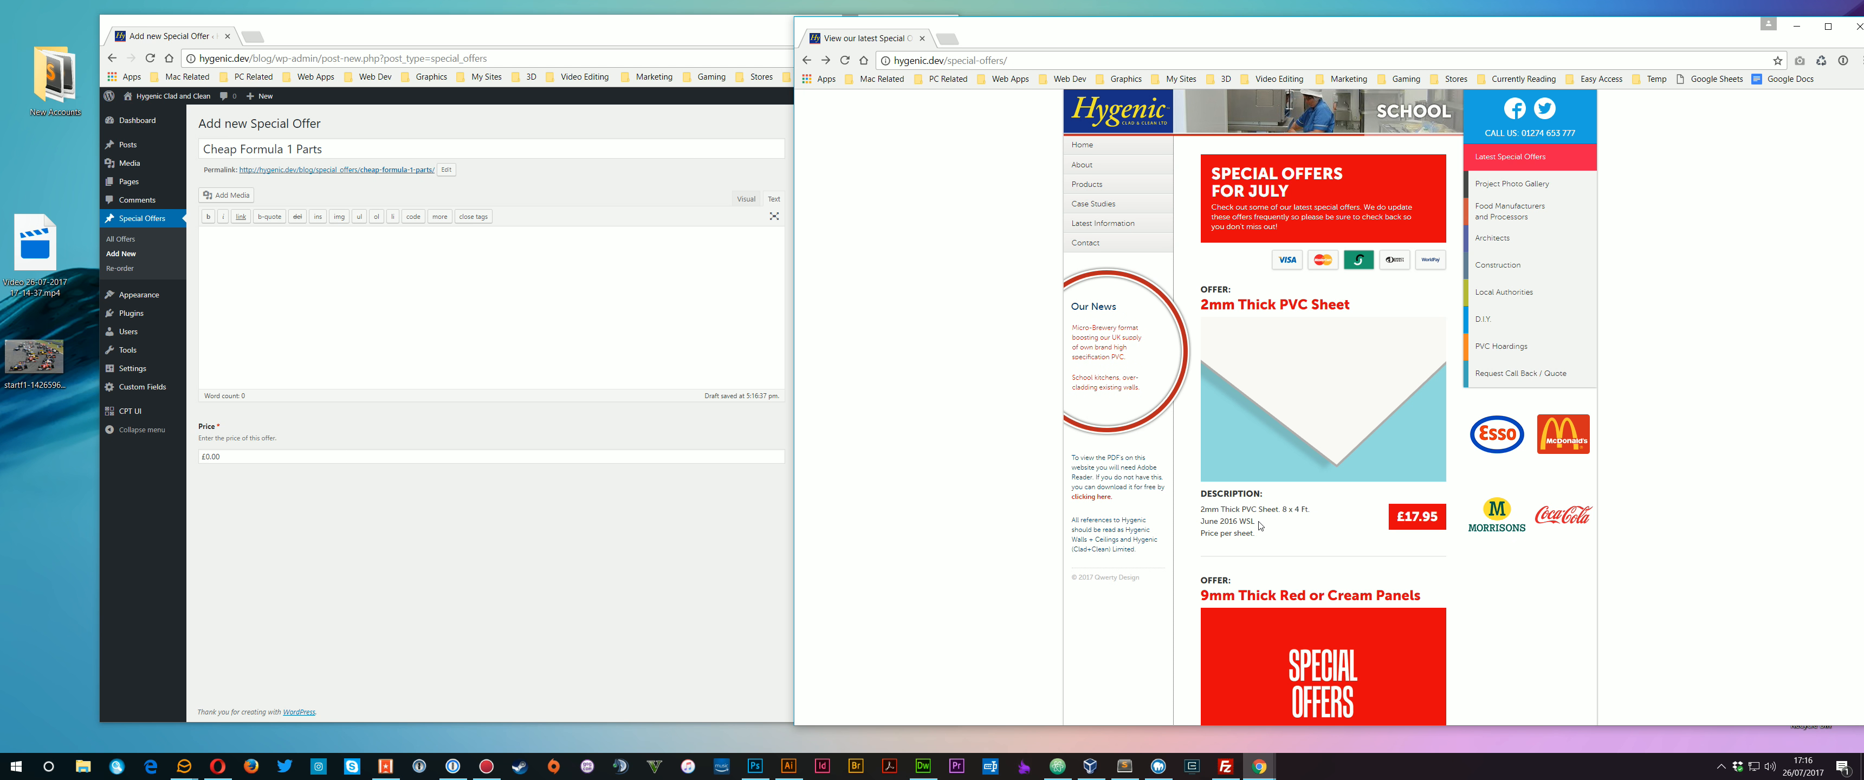
{"action": "left_click_drag", "start_coordinate": [1231, 510], "coordinate": [1236, 535]}
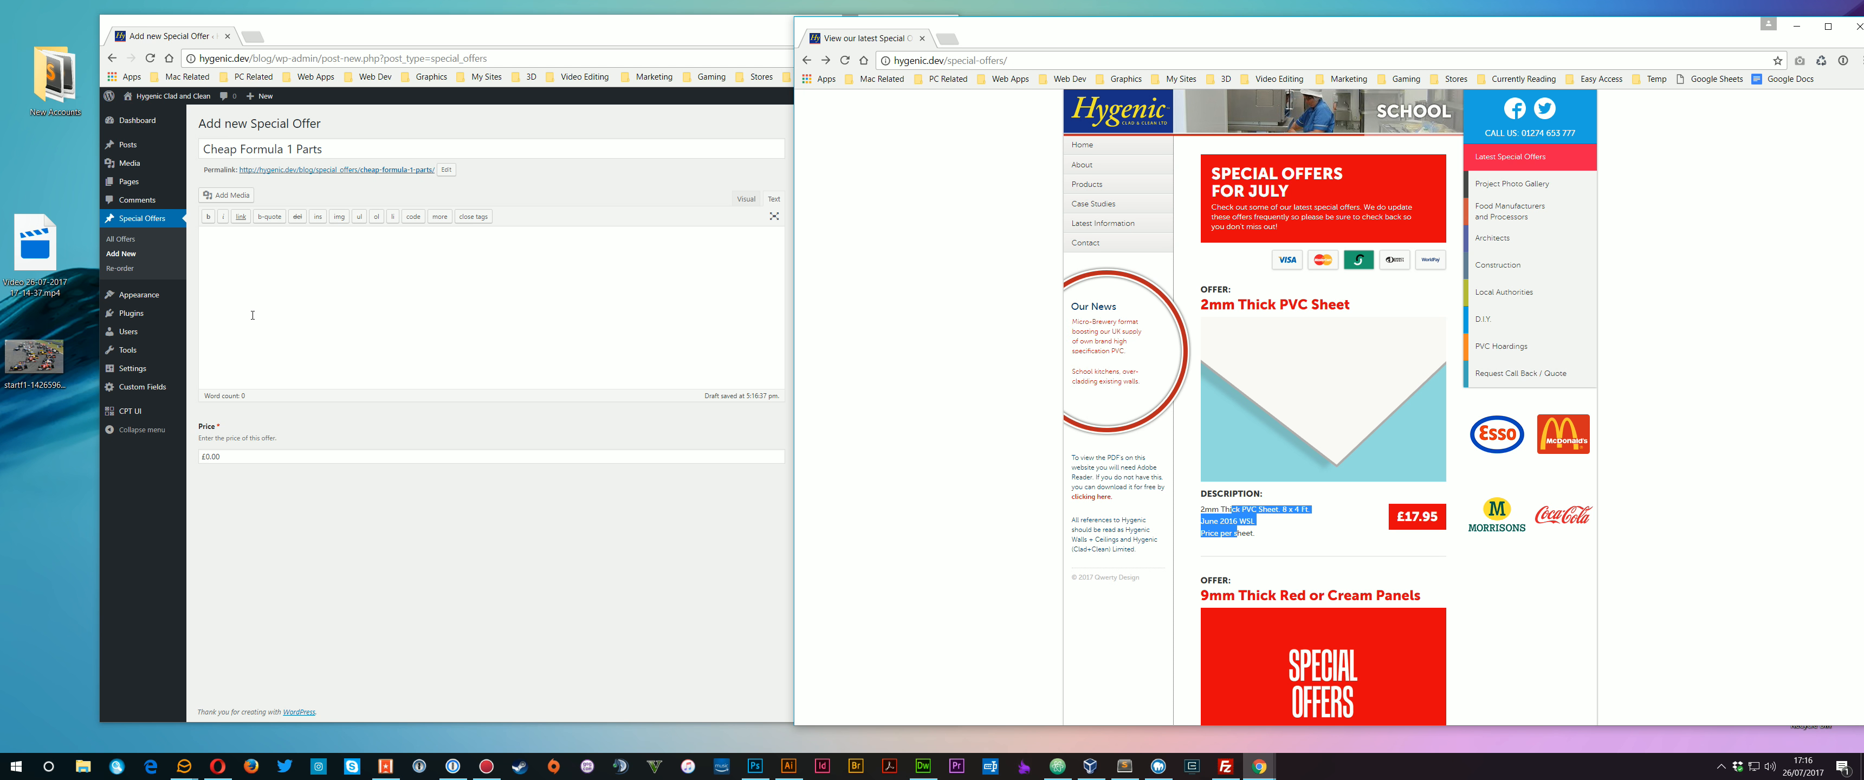
{"action": "left_click", "coordinate": [250, 248]}
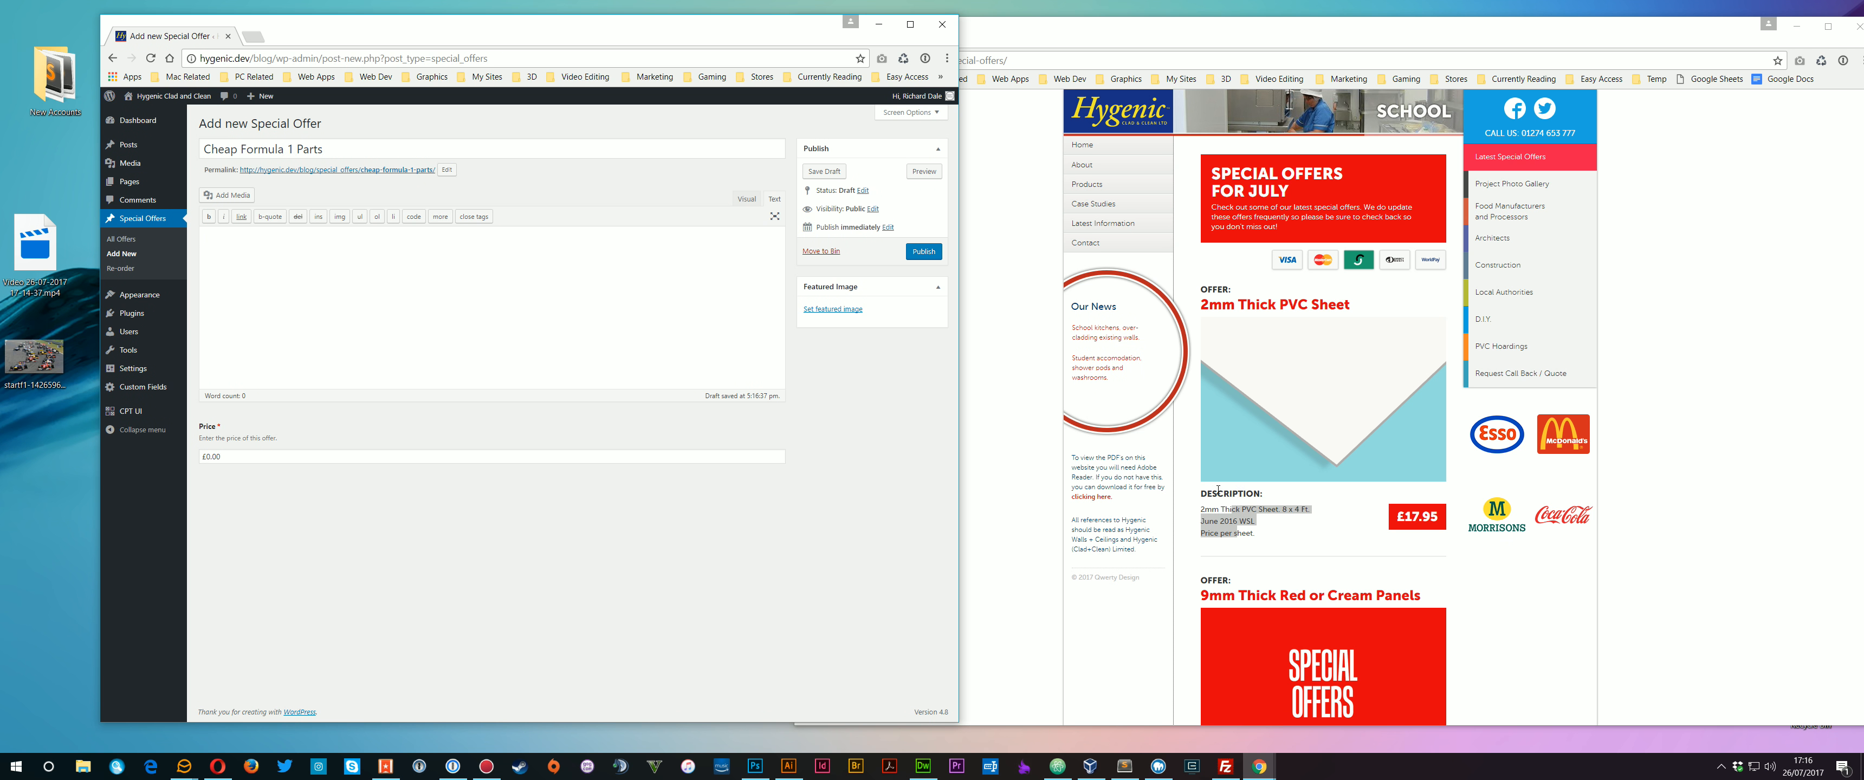
{"action": "left_click", "coordinate": [1217, 491]}
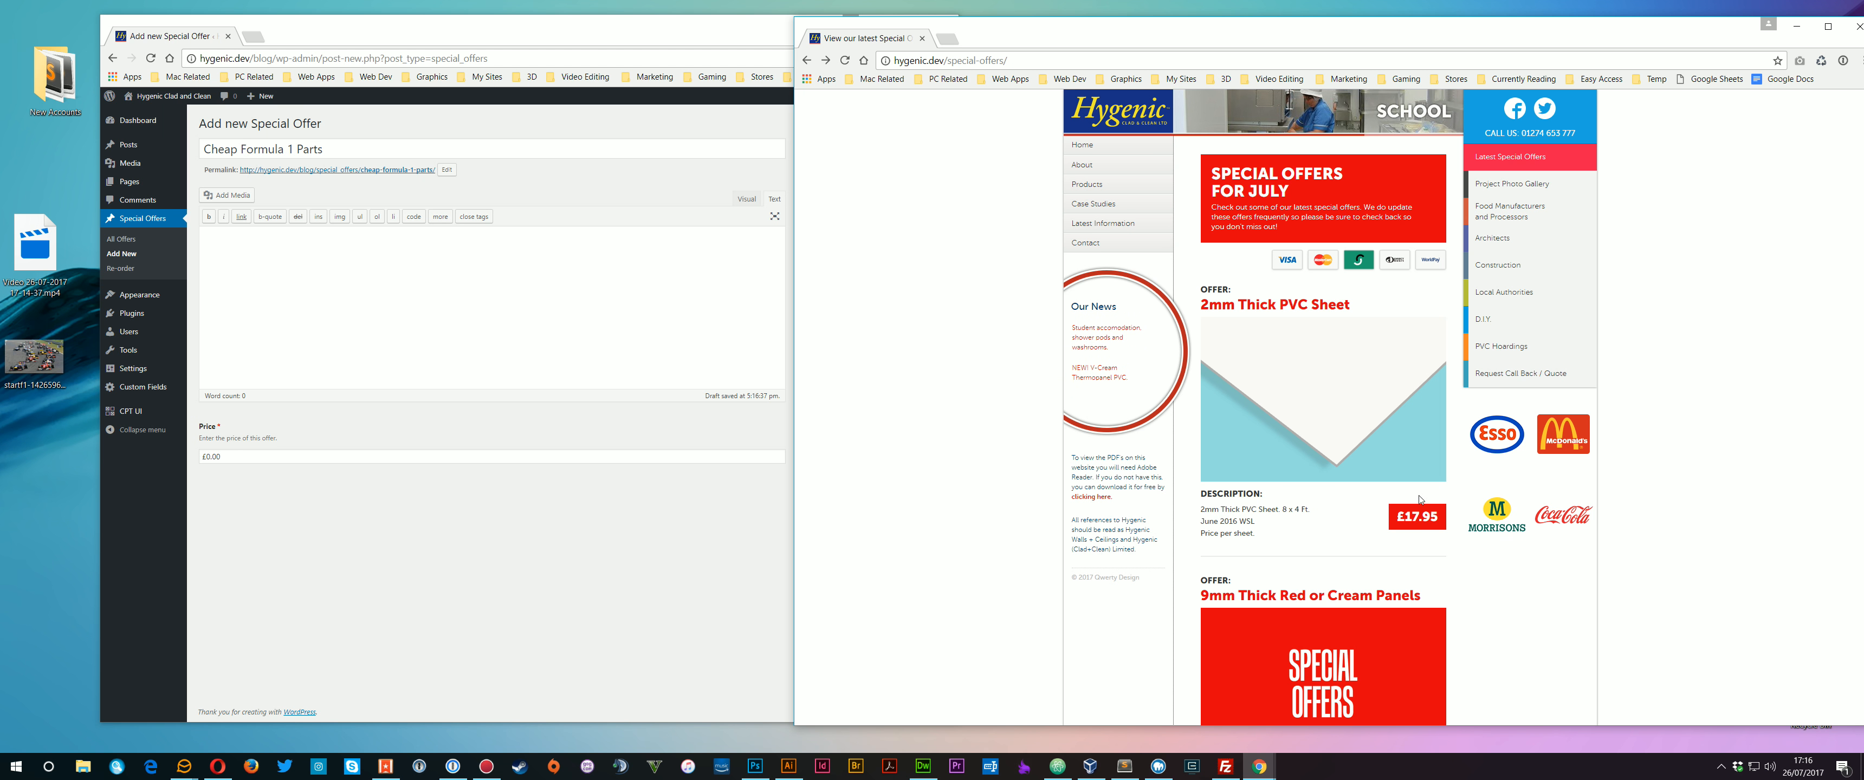
{"action": "left_click_drag", "start_coordinate": [1277, 511], "coordinate": [1319, 541]}
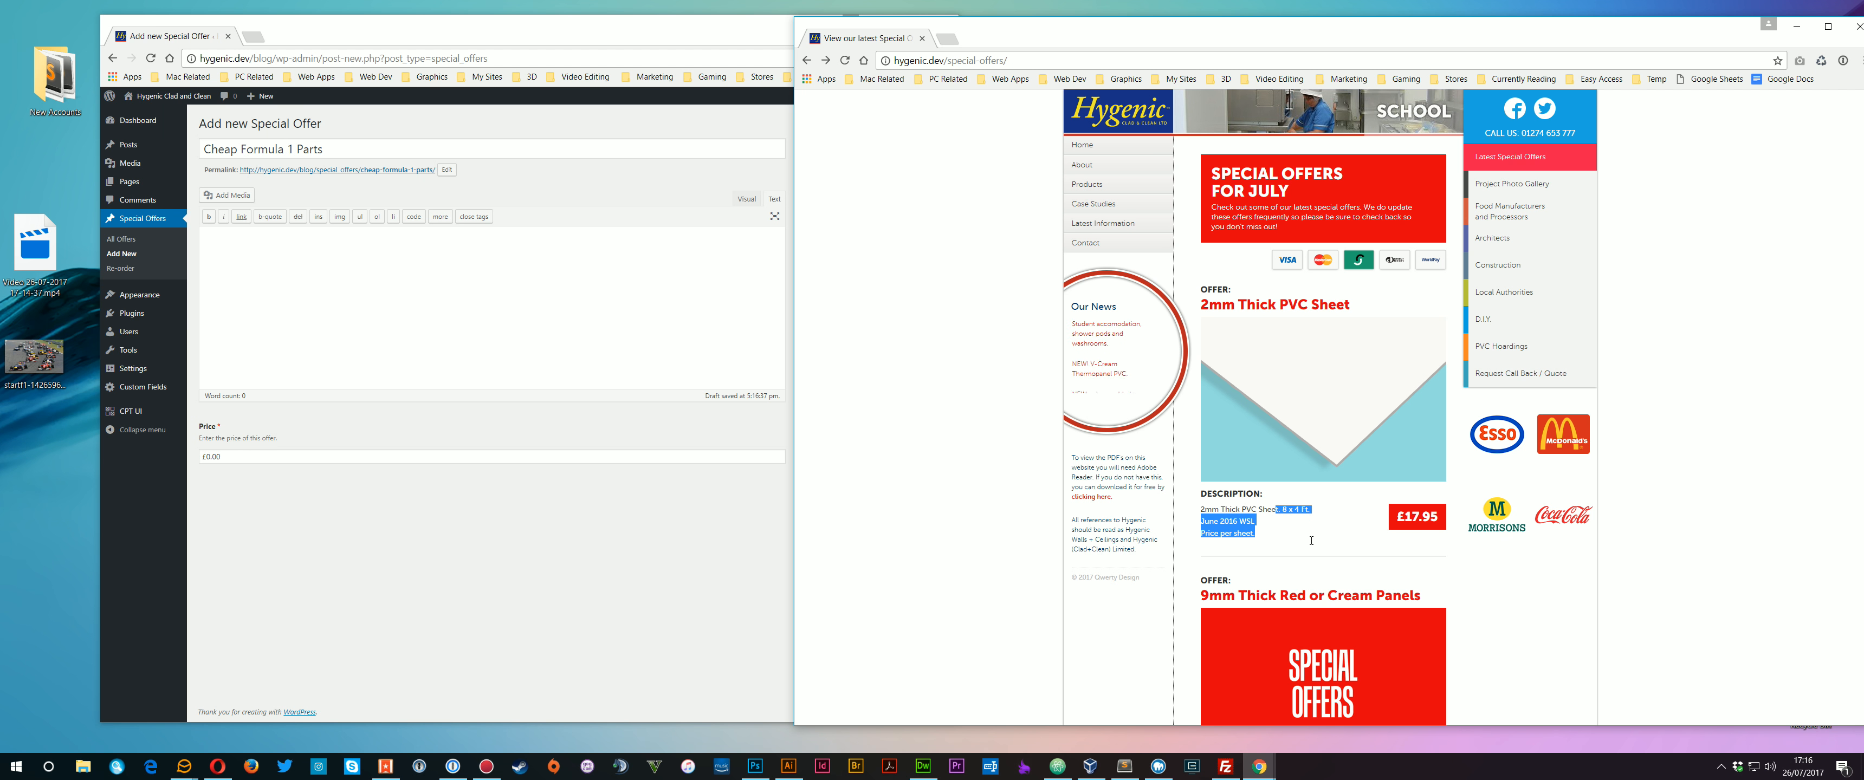
{"action": "left_click", "coordinate": [1268, 485]}
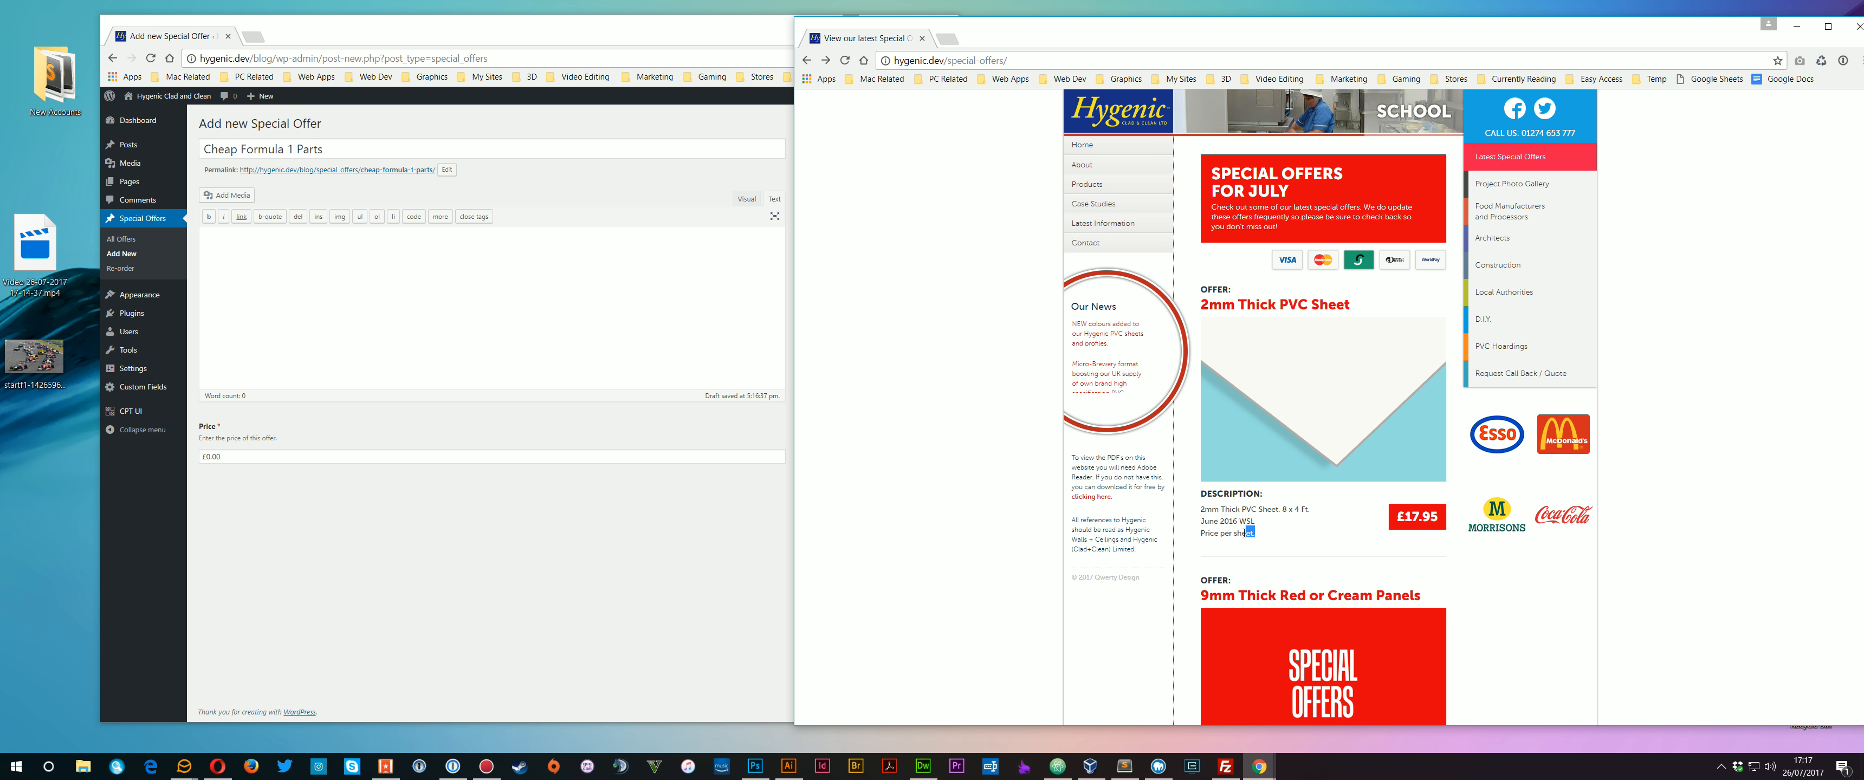
{"action": "left_click_drag", "start_coordinate": [1250, 535], "coordinate": [1198, 507]}
{"action": "left_click", "coordinate": [595, 366]}
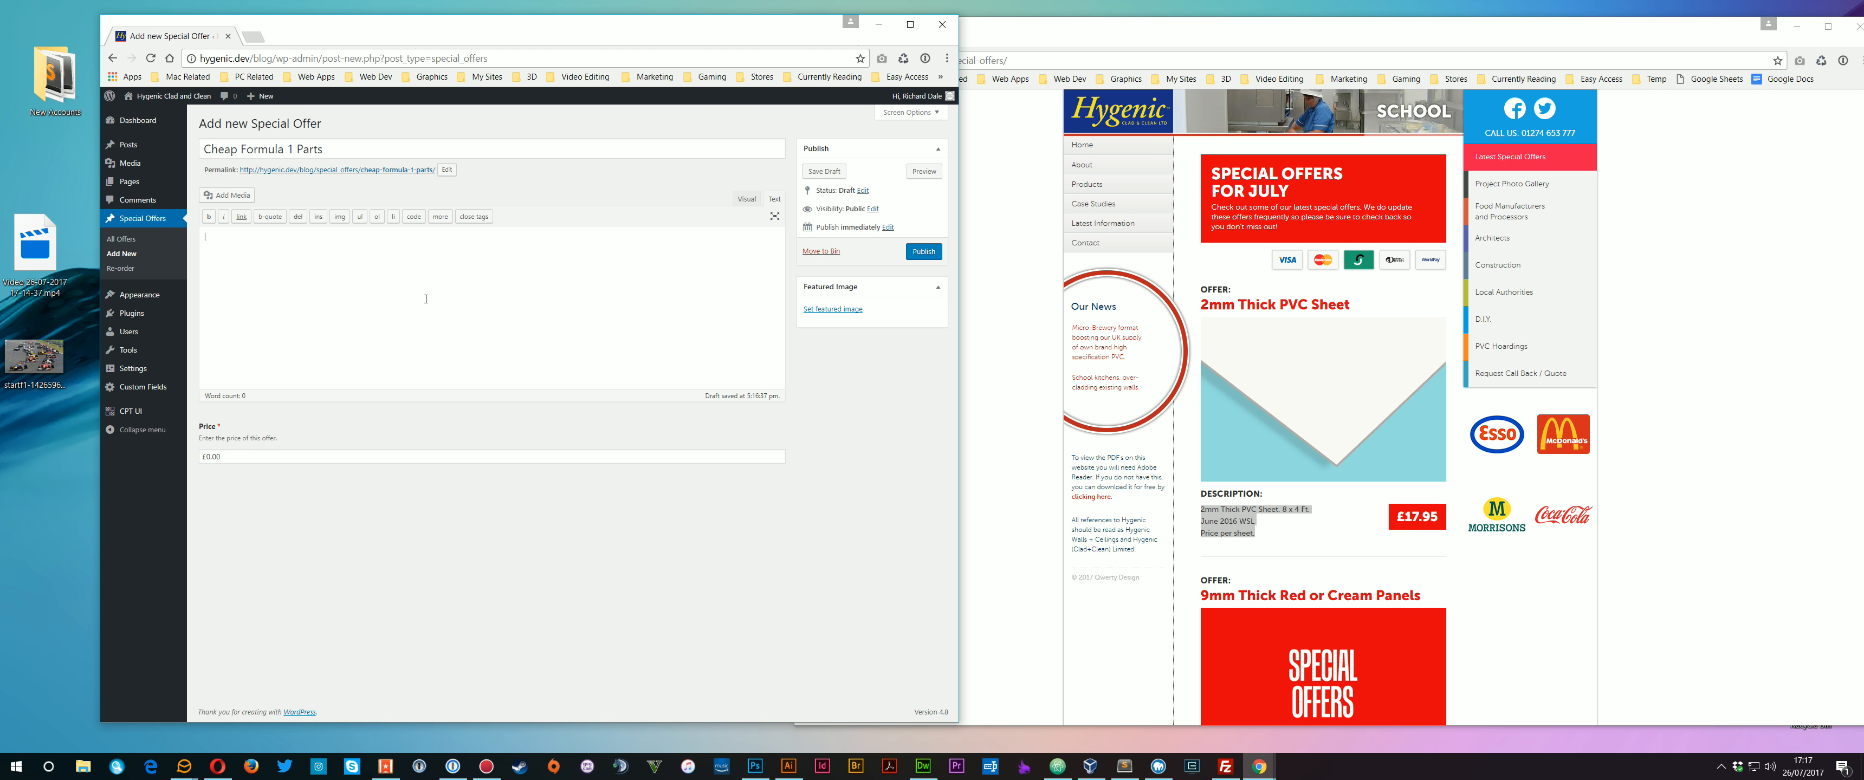
Enter the offer's description on three lines: "2mm Thick PVC Sheet. 8 x 4 Ft.", "June 2016 WSL" and "Price per sheet.".
{"action": "left_click", "coordinate": [747, 198]}
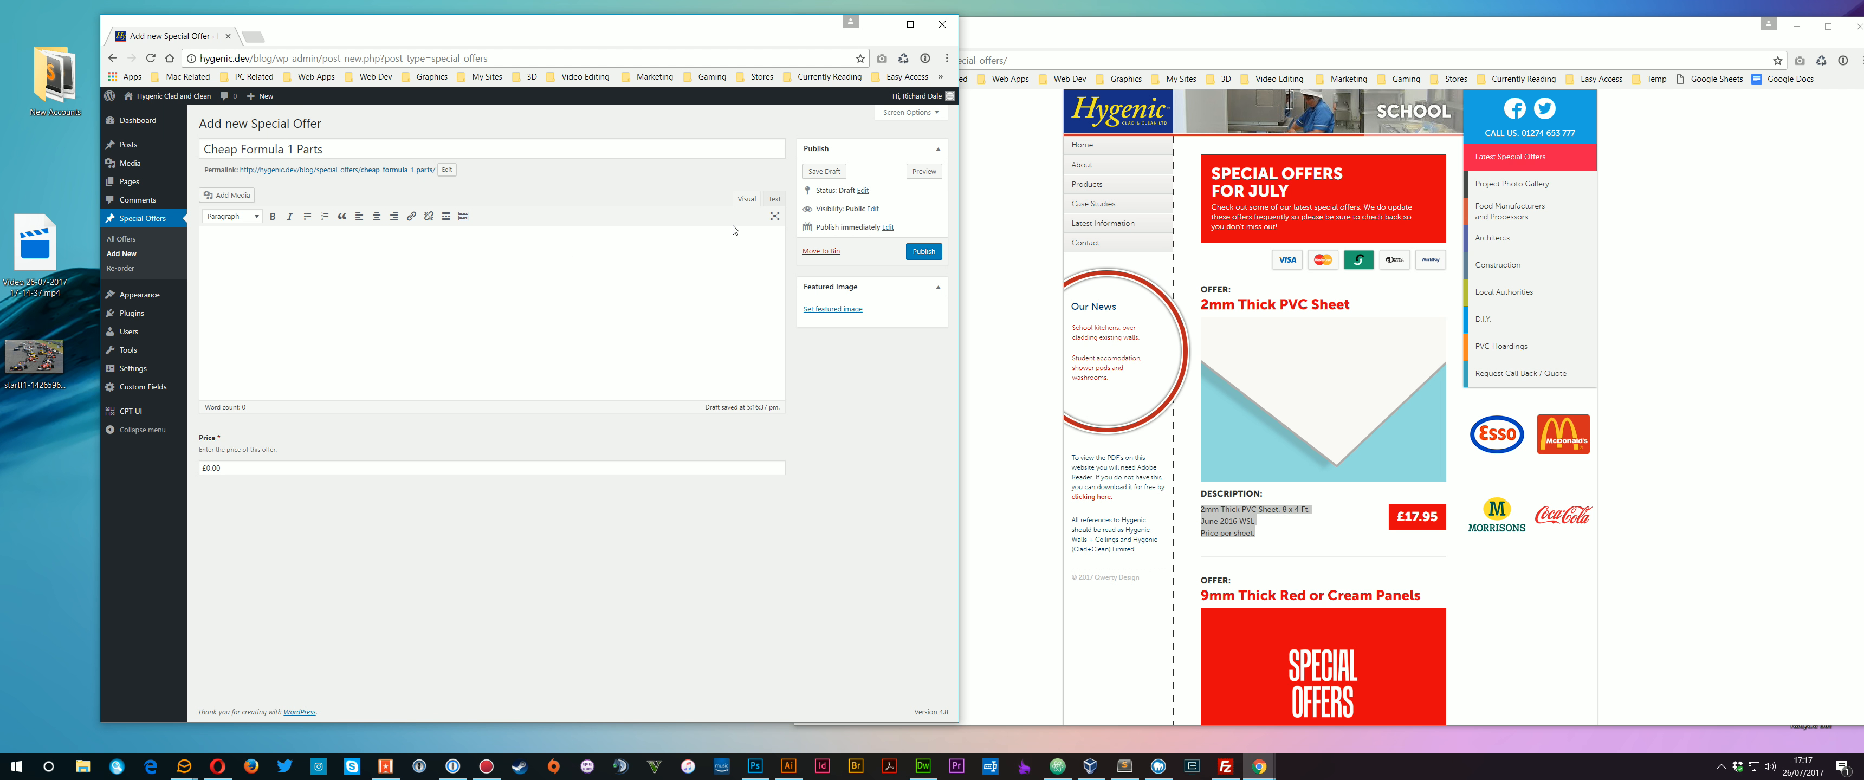
{"action": "left_click", "coordinate": [774, 199]}
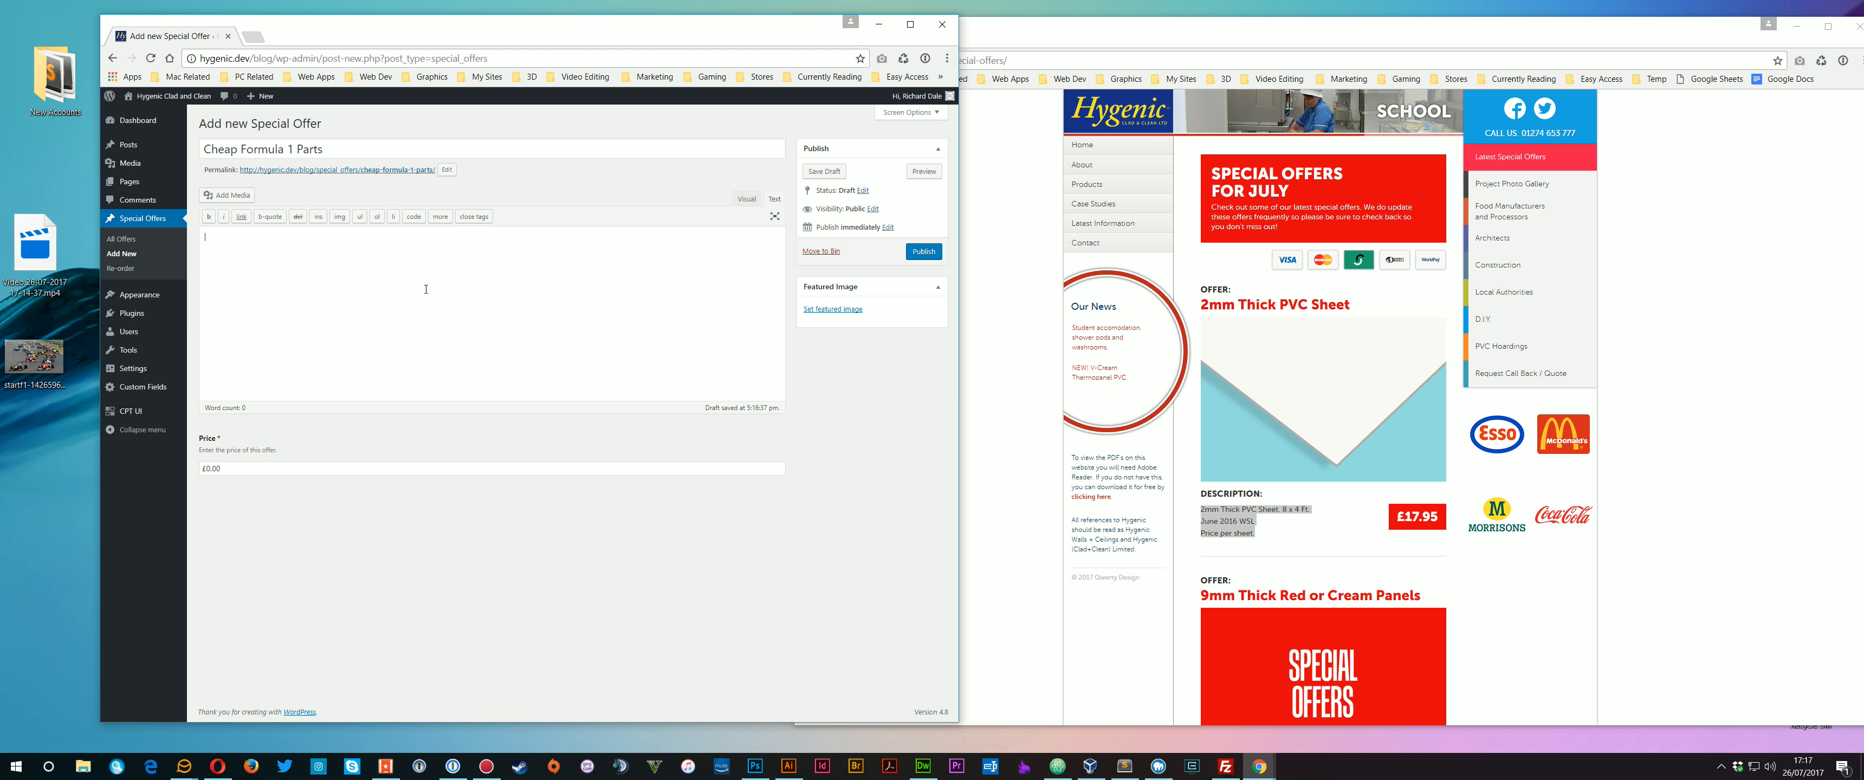
{"action": "type", "text": "2mm Thick PVC Sheet. 8 x 4 Ft. June 2016 WSL Price per sheet."}
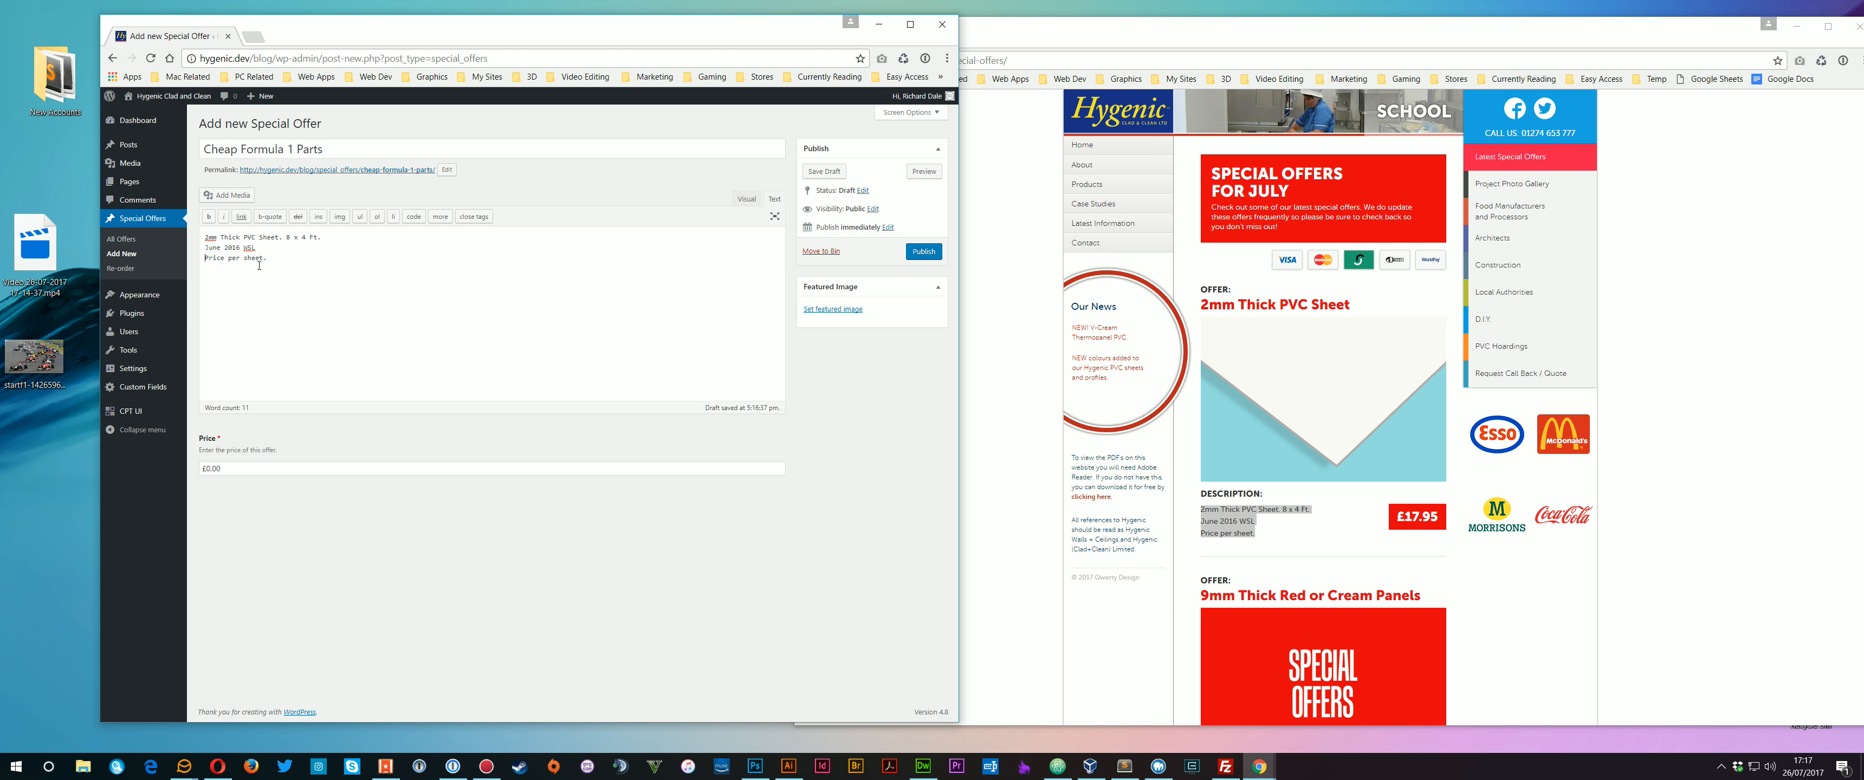
{"action": "key", "text": "ctrl+a"}
{"action": "left_click", "coordinate": [301, 269]}
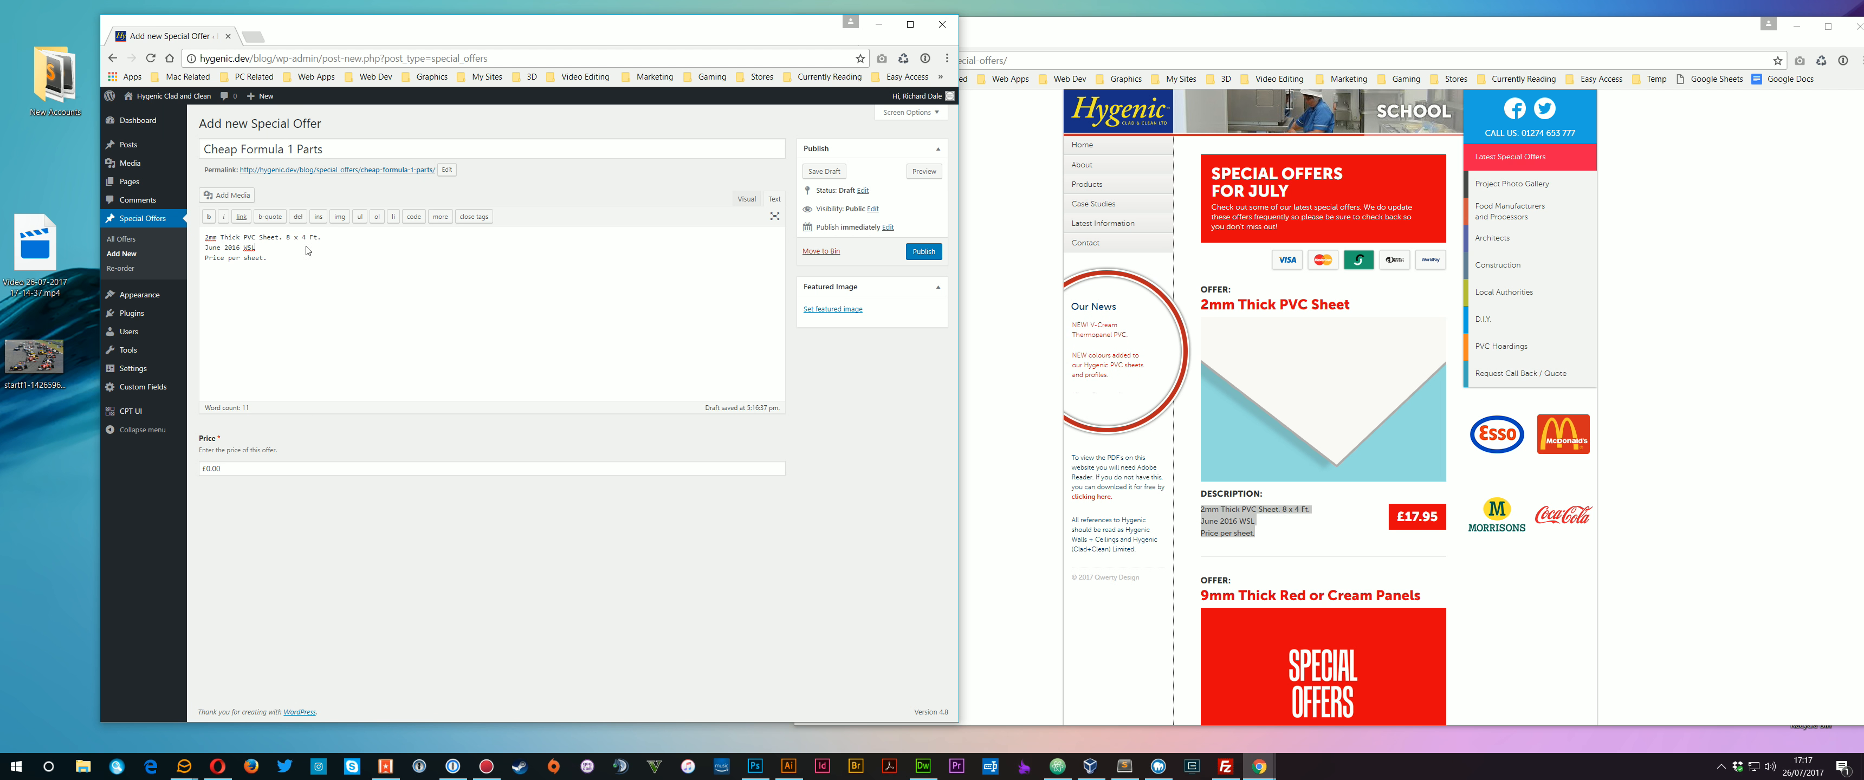
{"action": "left_click", "coordinate": [264, 249]}
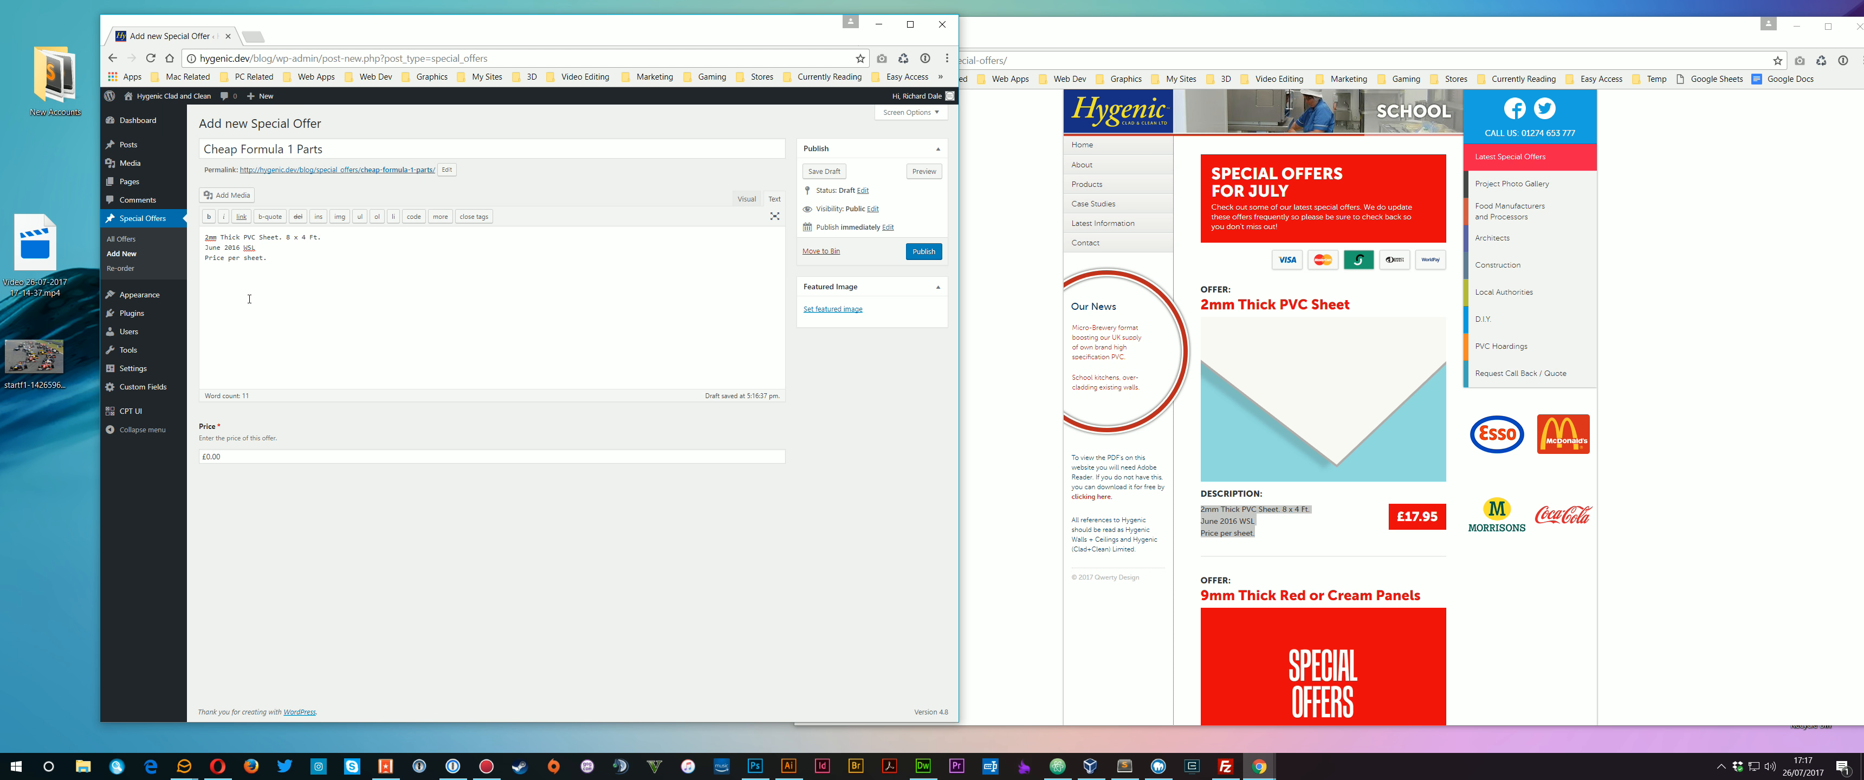
Try separating the three description lines with blank lines, and remove the extra line breaks again.
{"action": "key", "text": "Return"}
{"action": "key", "text": "BackSpace"}
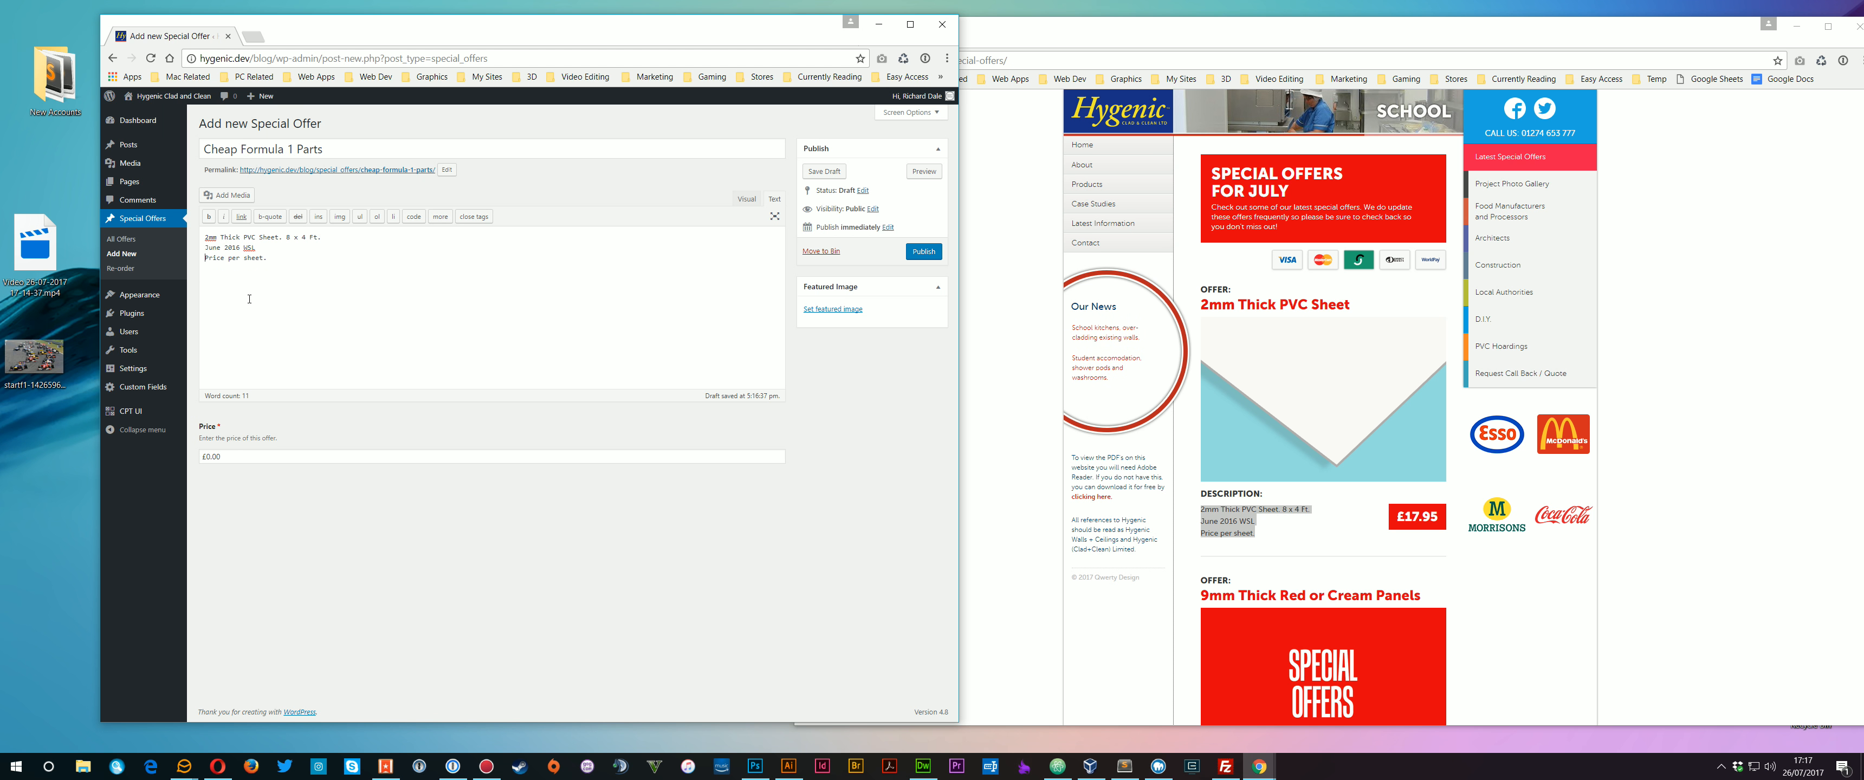
{"action": "key", "text": "Return"}
{"action": "key", "text": "Up"}
{"action": "key", "text": "Up"}
{"action": "key", "text": "Return"}
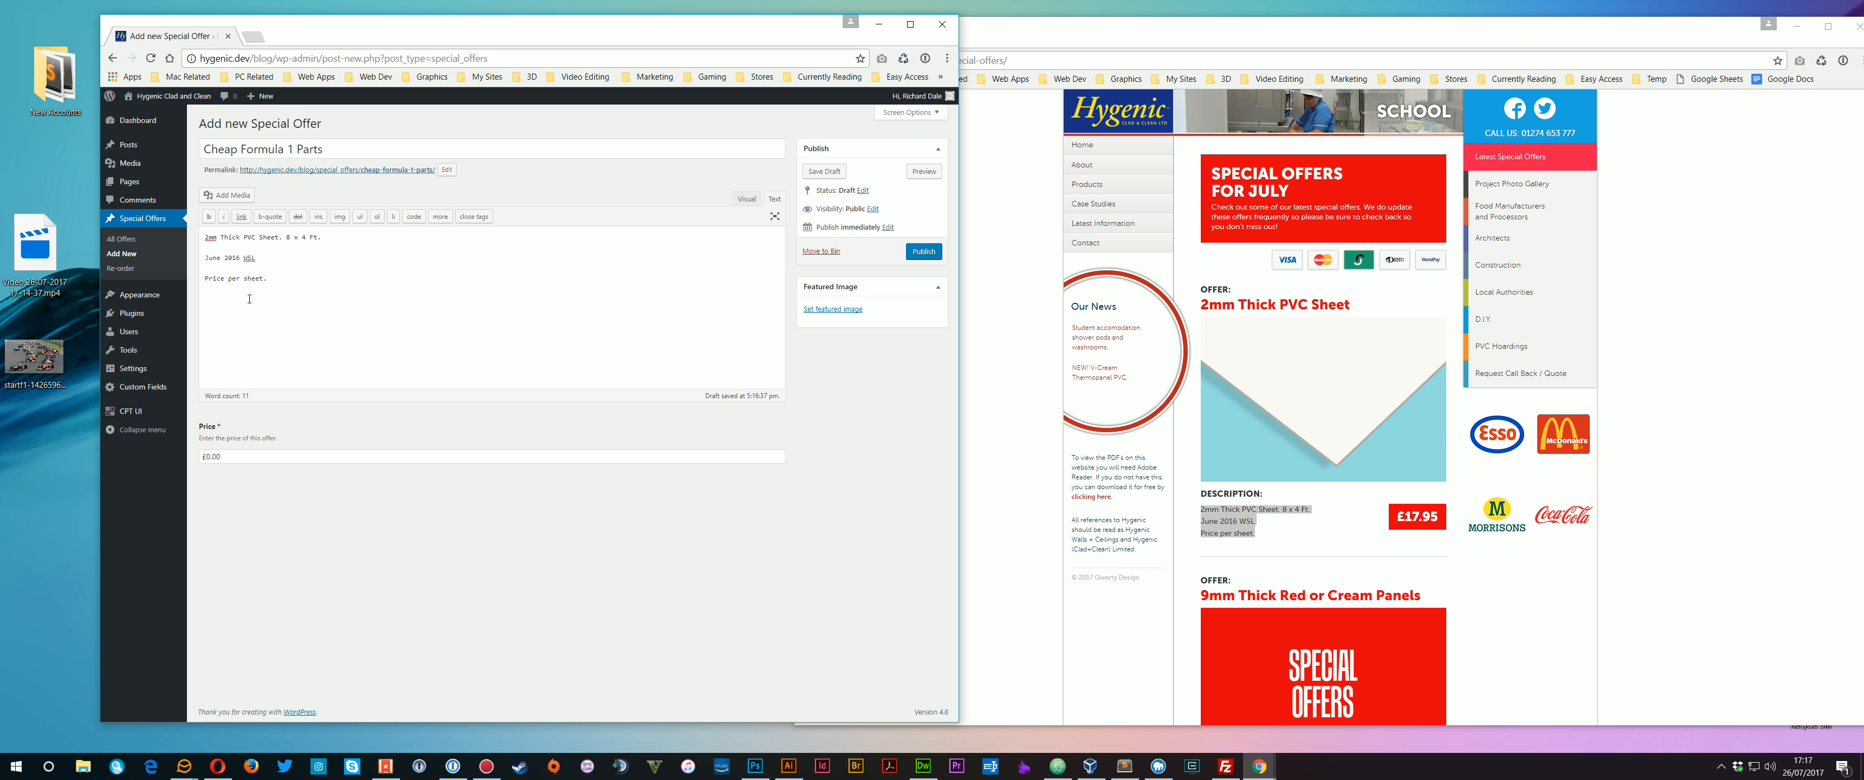
{"action": "key", "text": "BackSpace"}
{"action": "key", "text": "Down"}
{"action": "key", "text": "Down"}
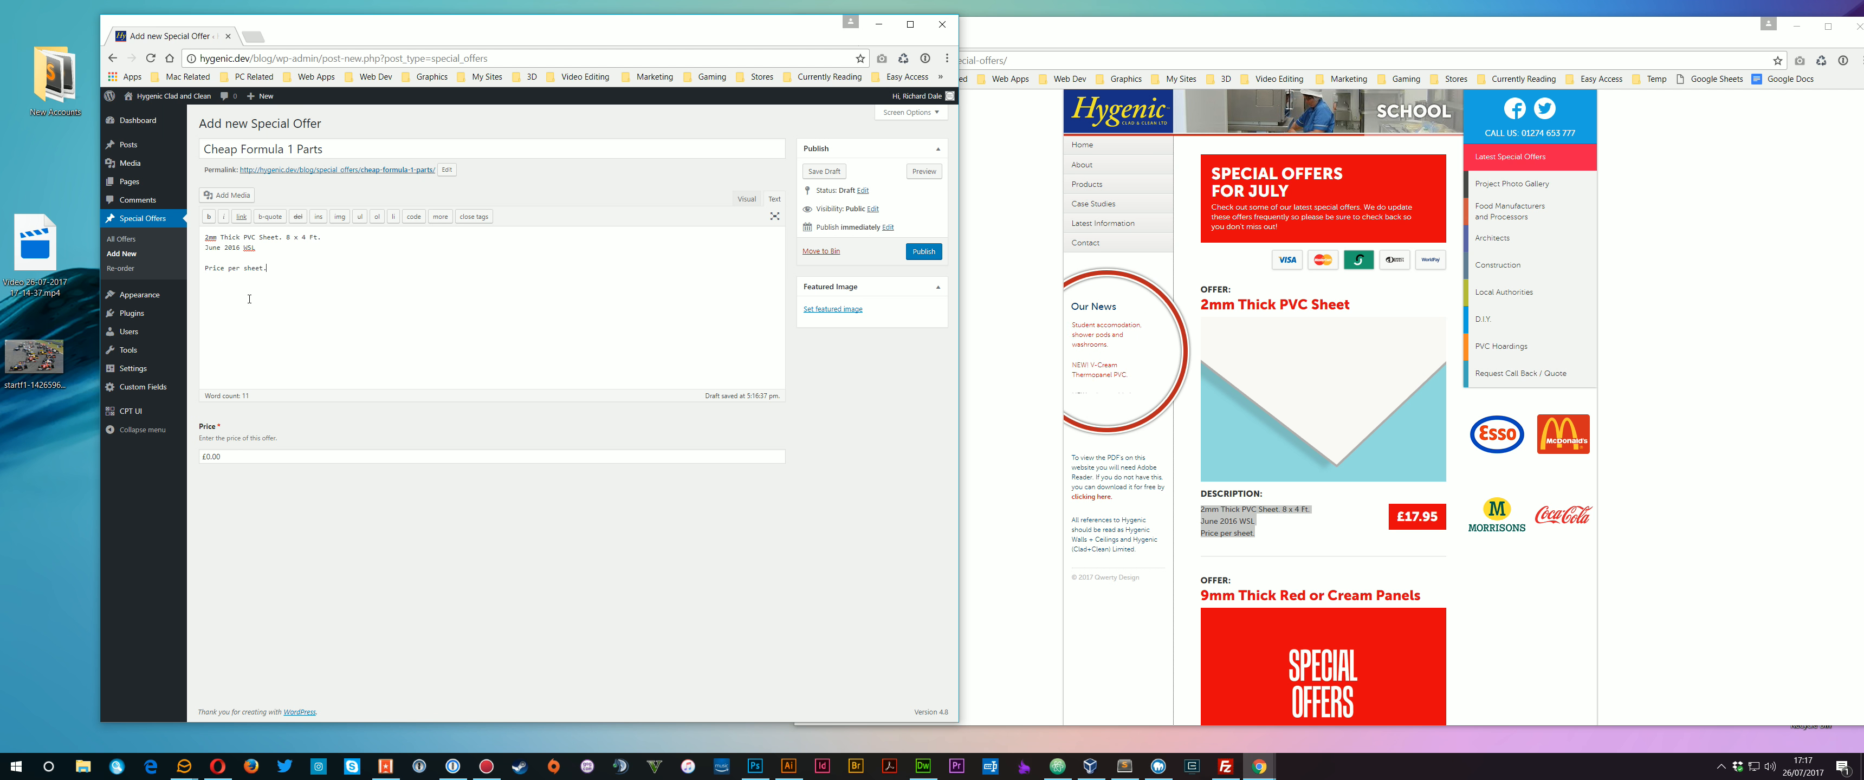
{"action": "key", "text": "End"}
{"action": "key", "text": "BackSpace"}
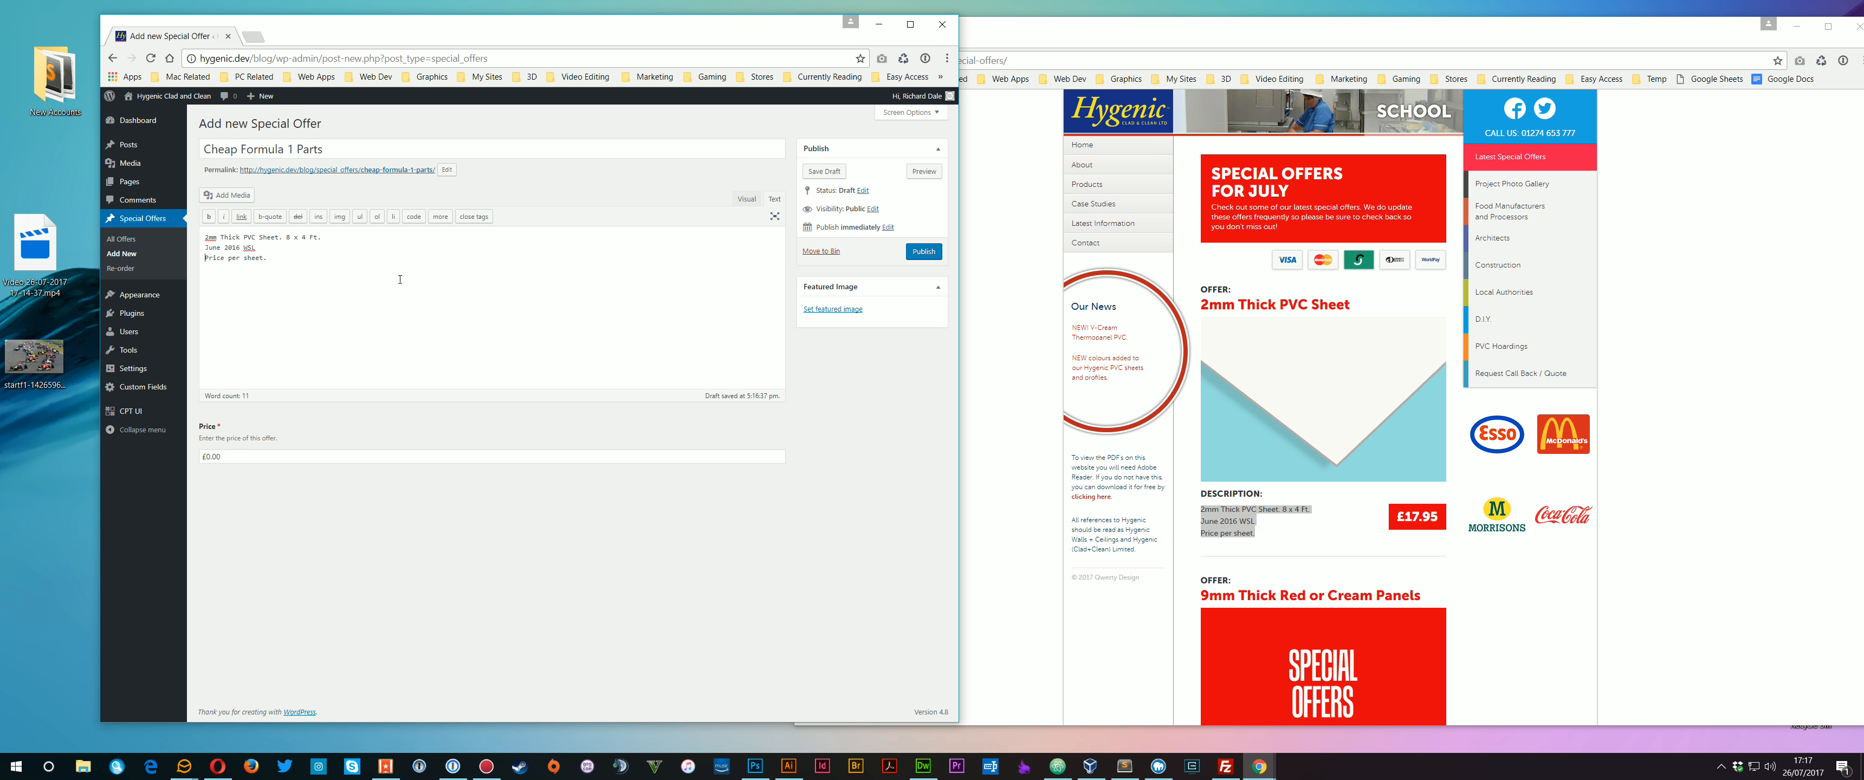
{"action": "left_click_drag", "start_coordinate": [286, 261], "coordinate": [168, 220]}
{"action": "left_click", "coordinate": [407, 317]}
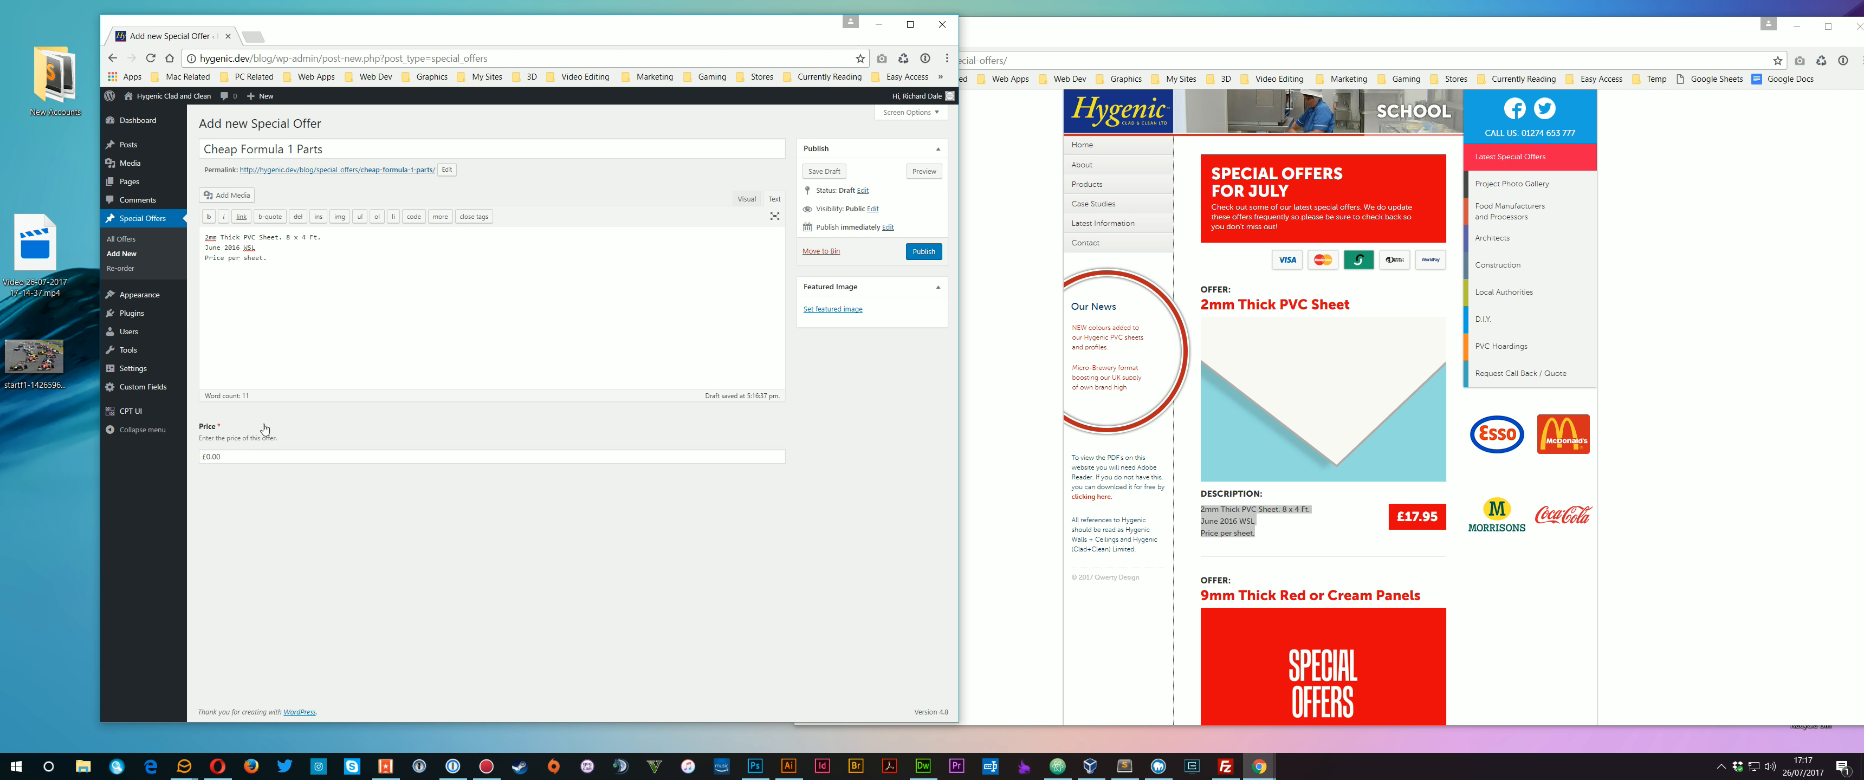
Set the new offer's price to £99.90.
{"action": "left_click", "coordinate": [255, 457]}
{"action": "key", "text": "BackSpace"}
{"action": "key", "text": "BackSpace"}
{"action": "key", "text": "BackSpace"}
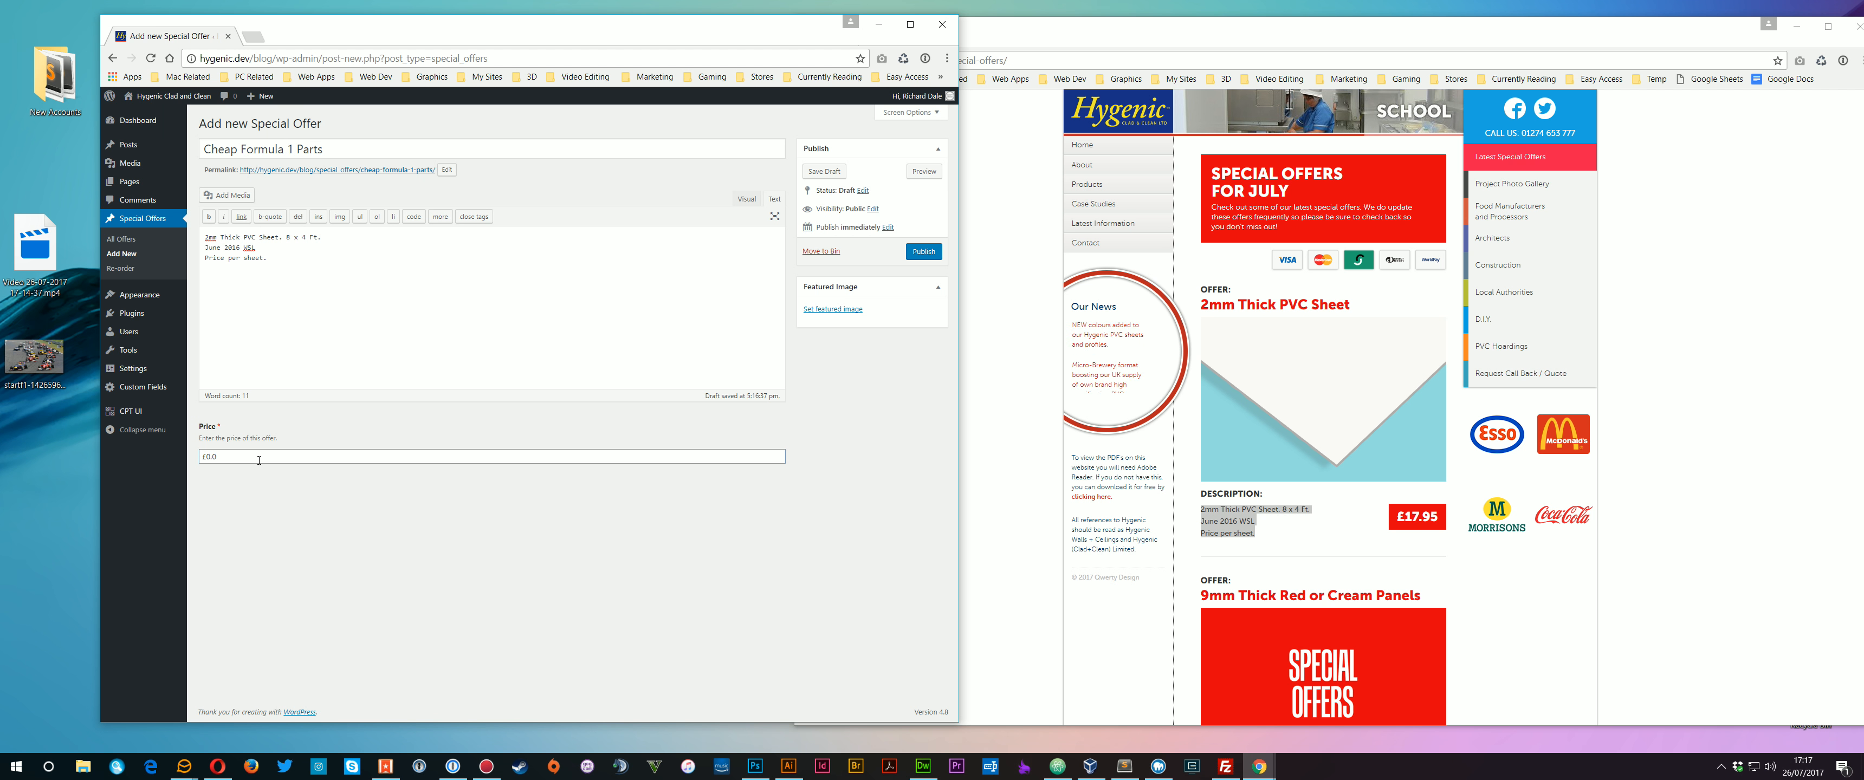
{"action": "key", "text": "BackSpace"}
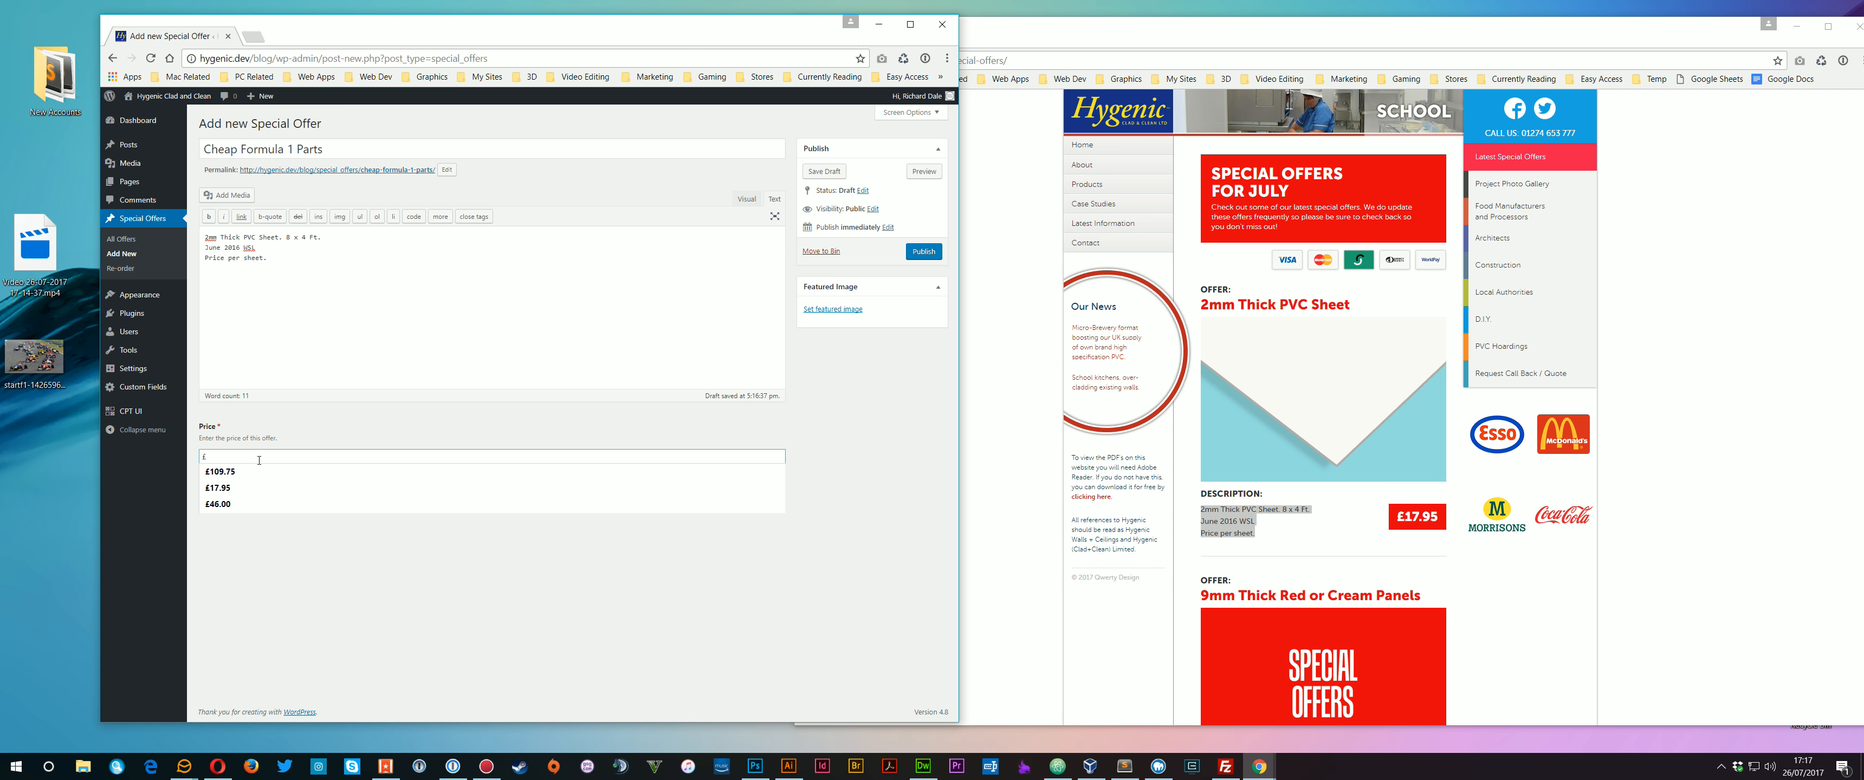
{"action": "type", "text": "99.90"}
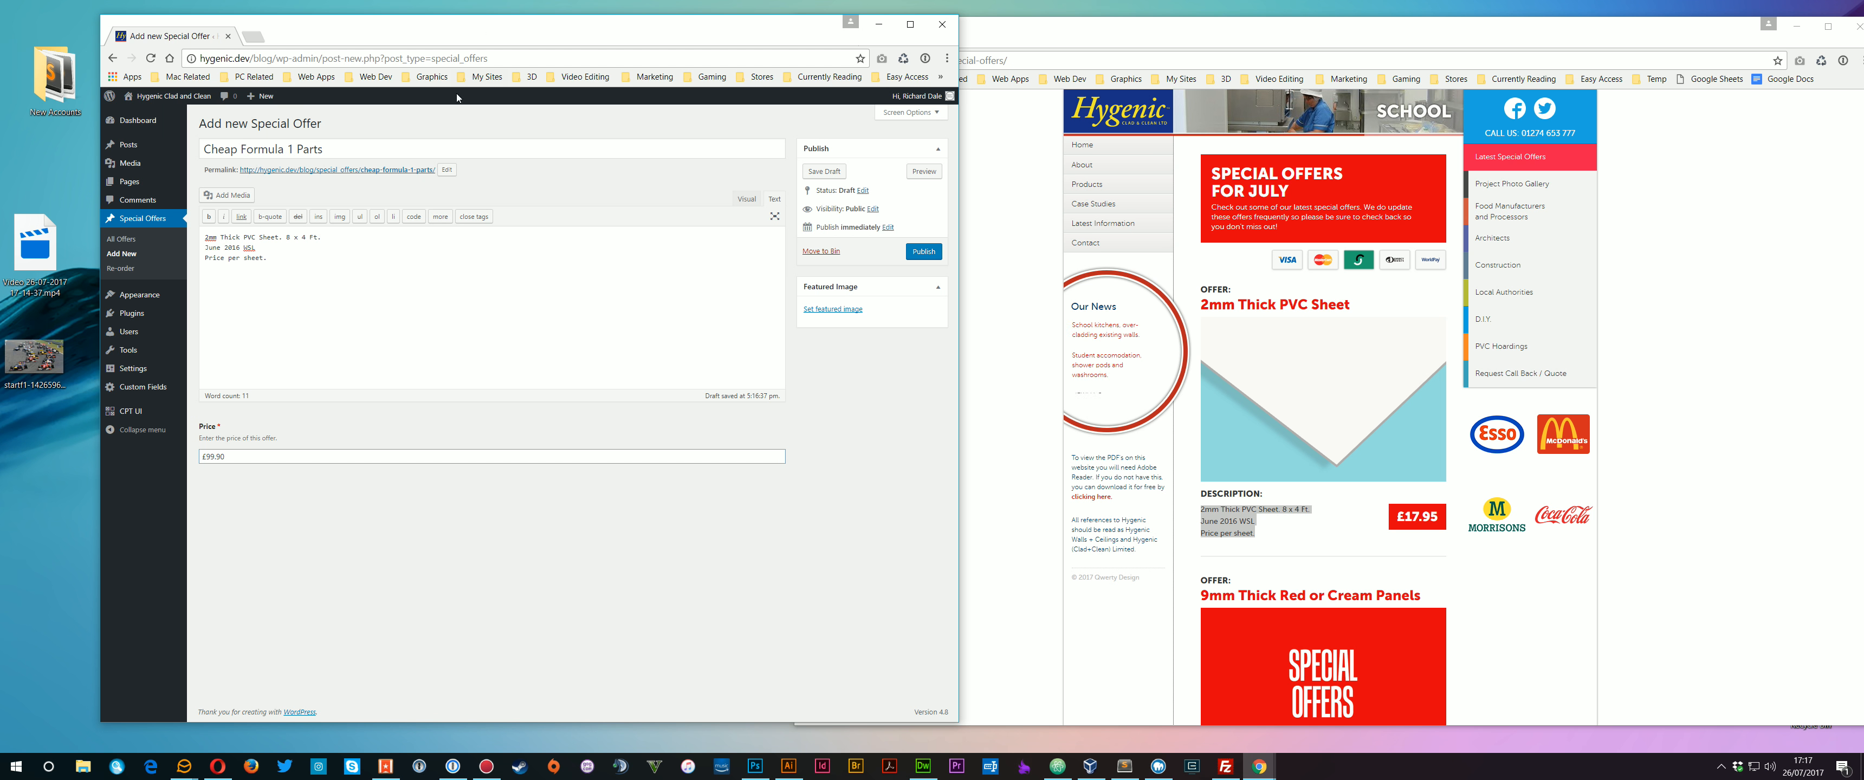
{"action": "left_click", "coordinate": [460, 284]}
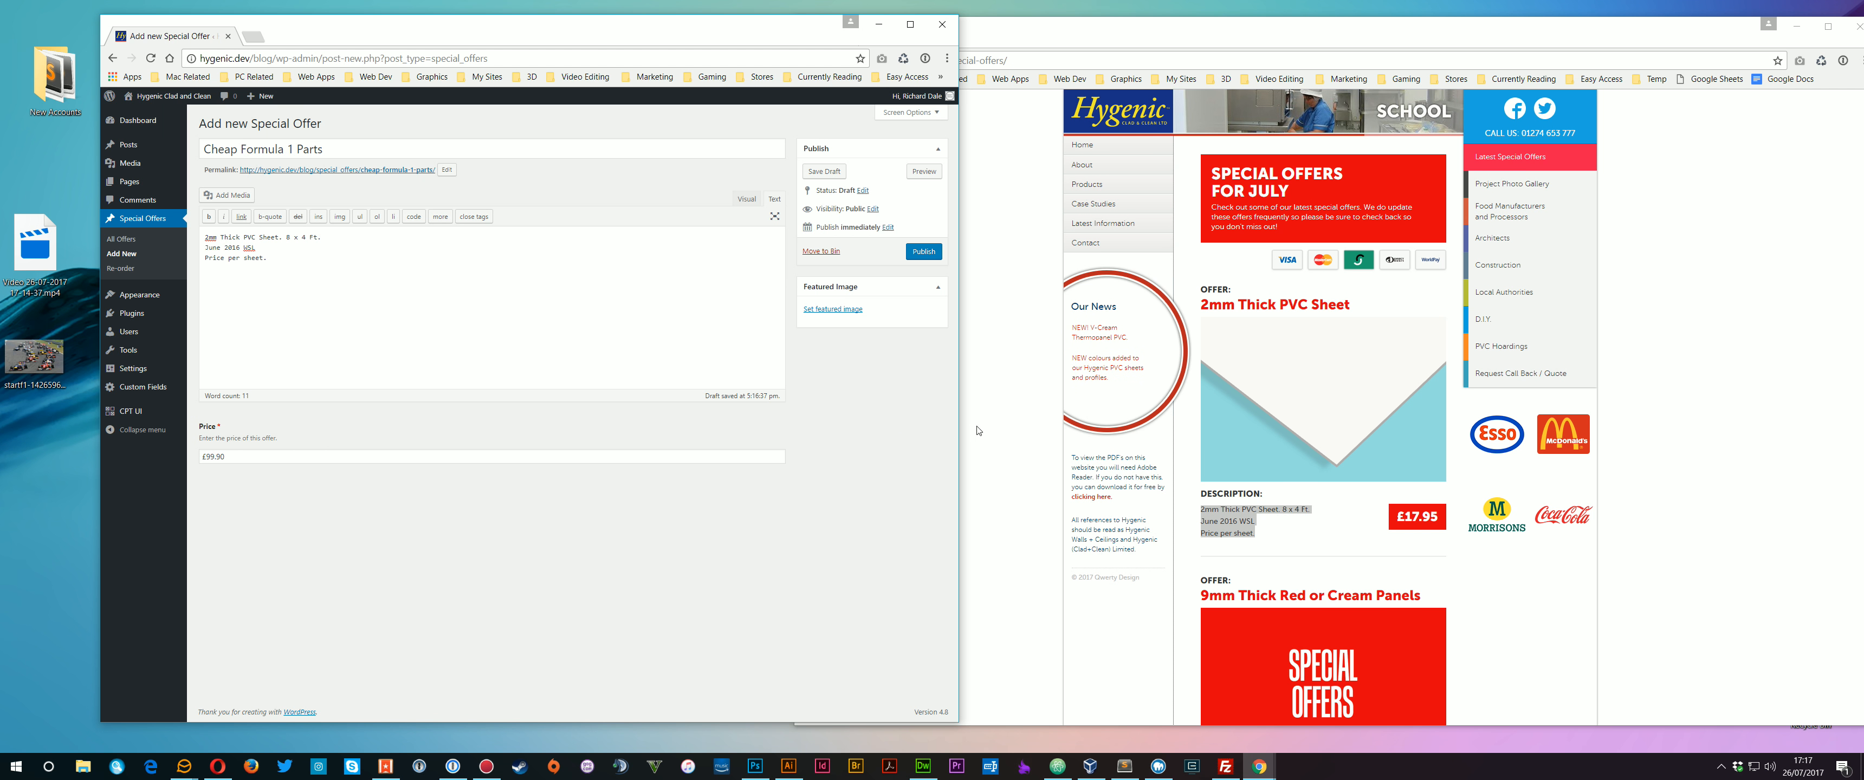
Upload startf1-1426596587.jpg from the Desktop folder as the featured image for the Cheap Formula 1 Parts offer.
{"action": "scroll", "coordinate": [978, 431], "scroll_direction": "down", "scroll_amount": 2}
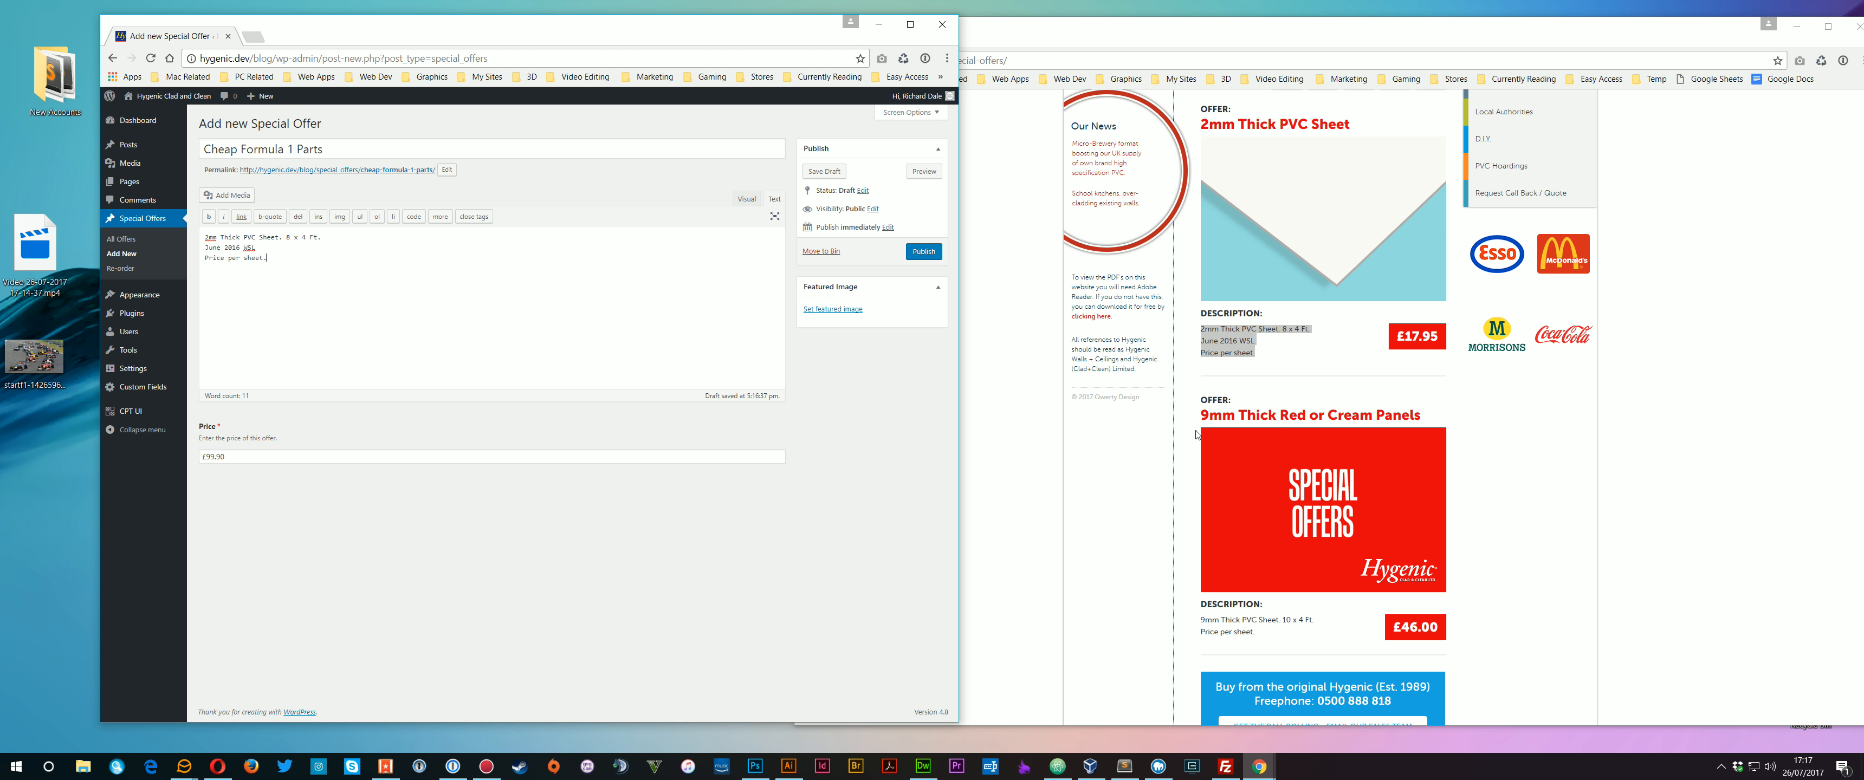
{"action": "left_click", "coordinate": [1286, 498]}
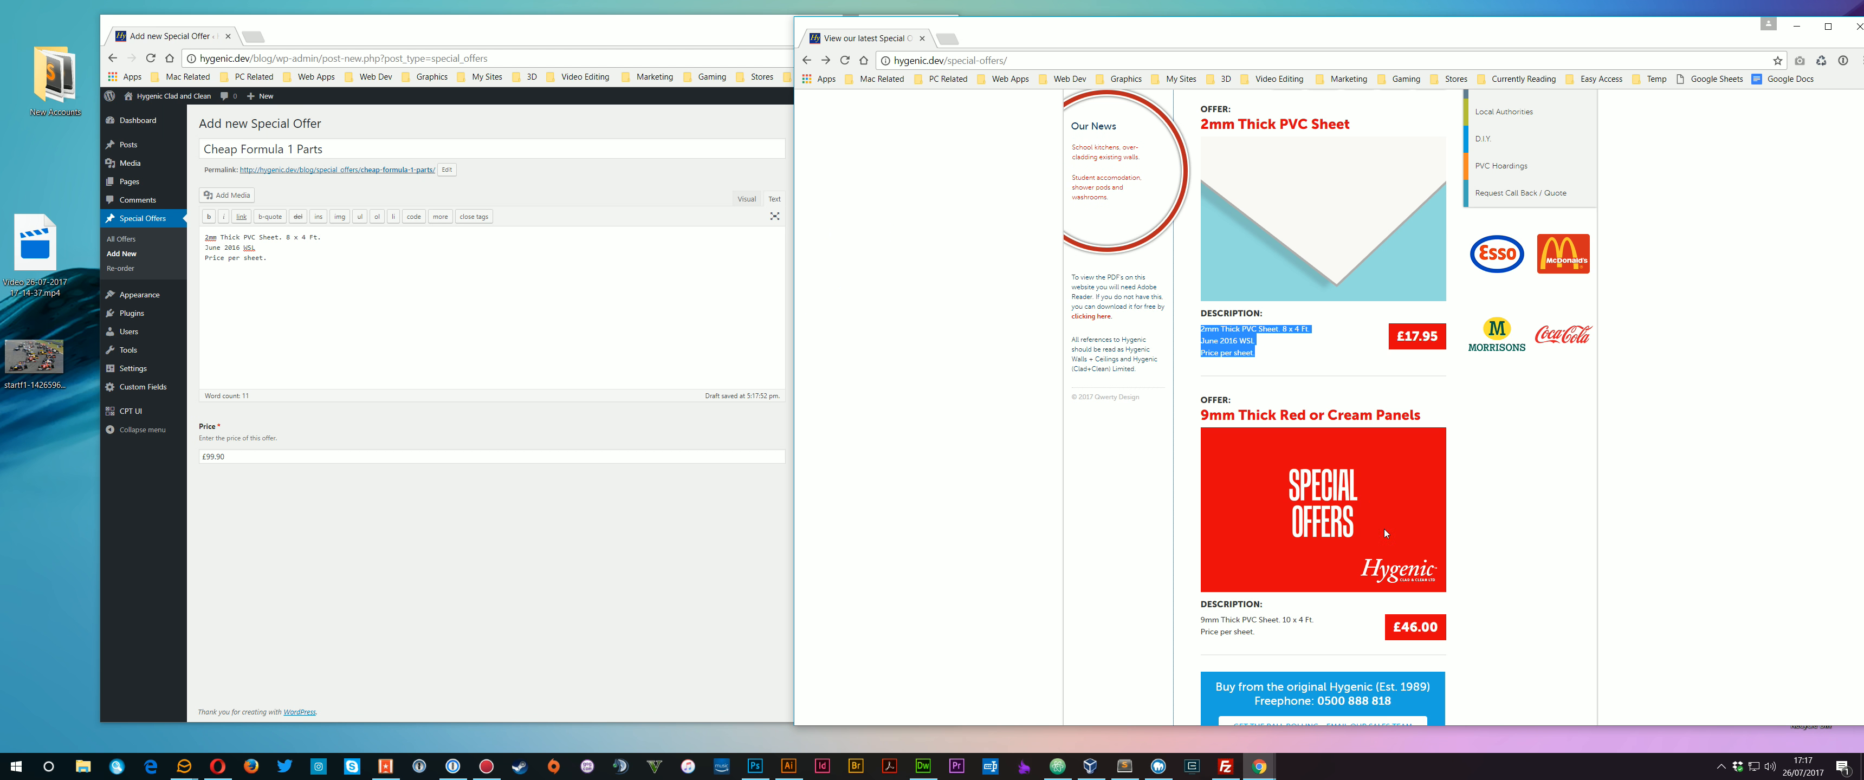
{"action": "left_click", "coordinate": [695, 358]}
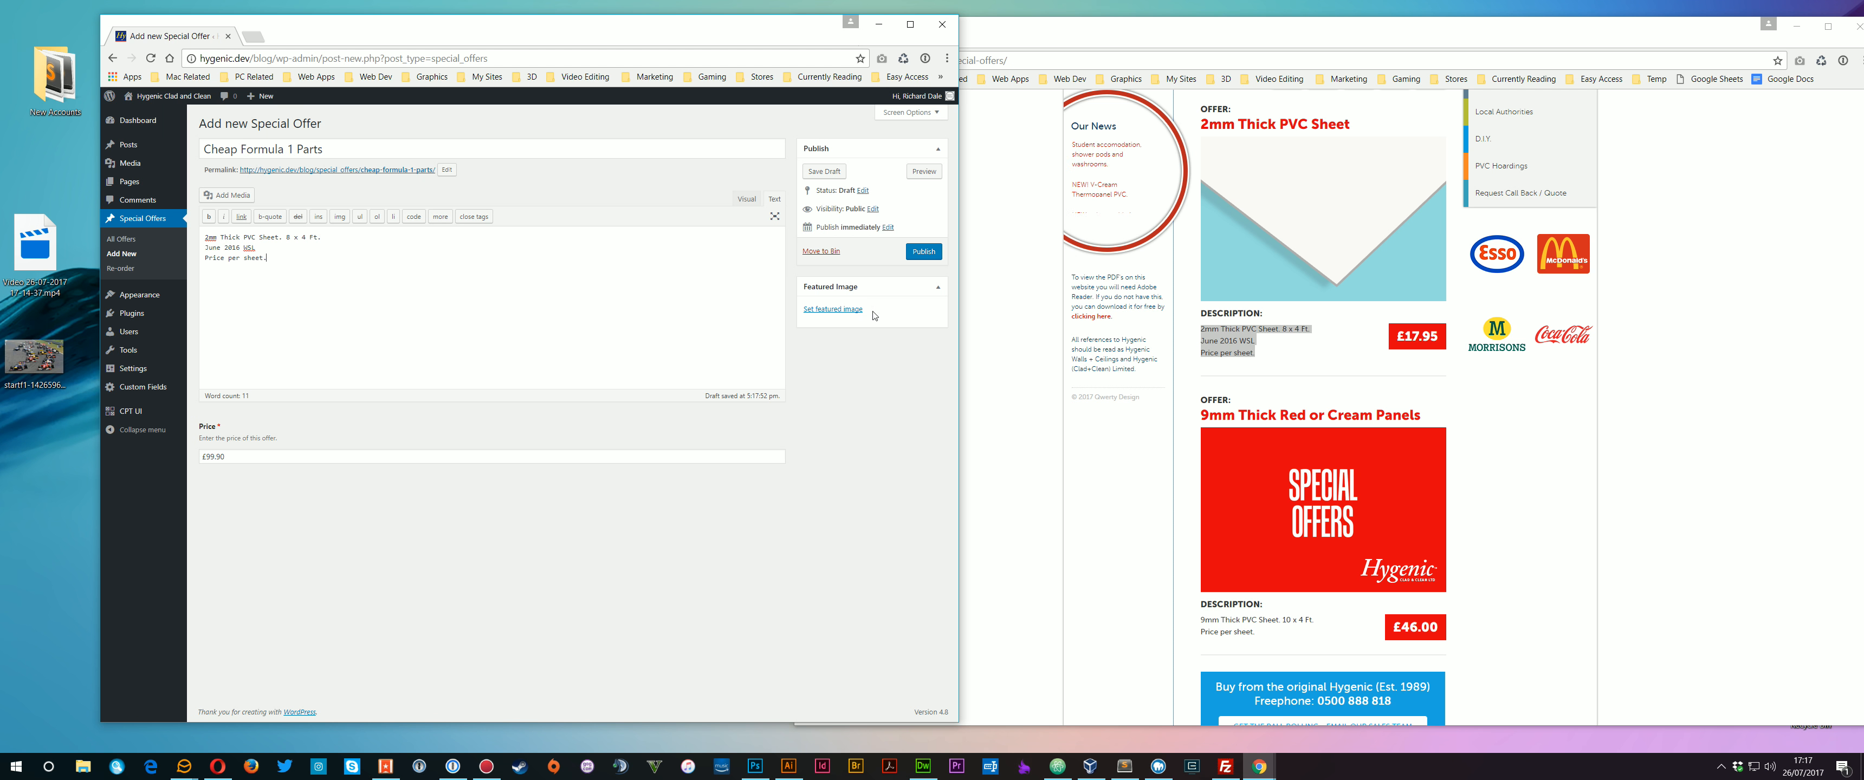
{"action": "left_click", "coordinate": [833, 309]}
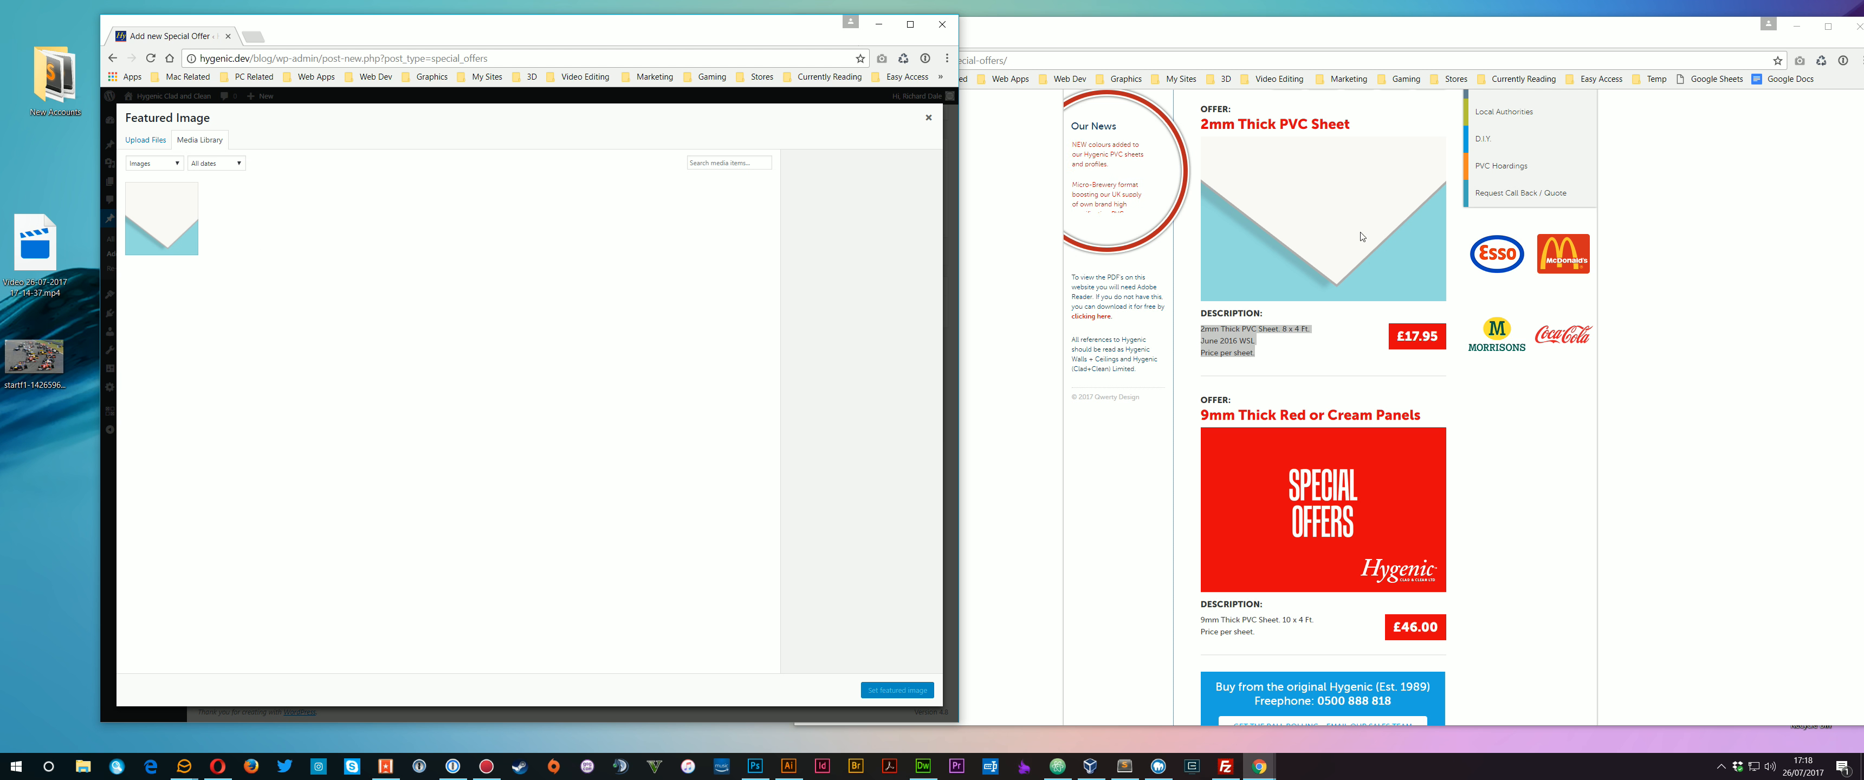
{"action": "left_click", "coordinate": [145, 140]}
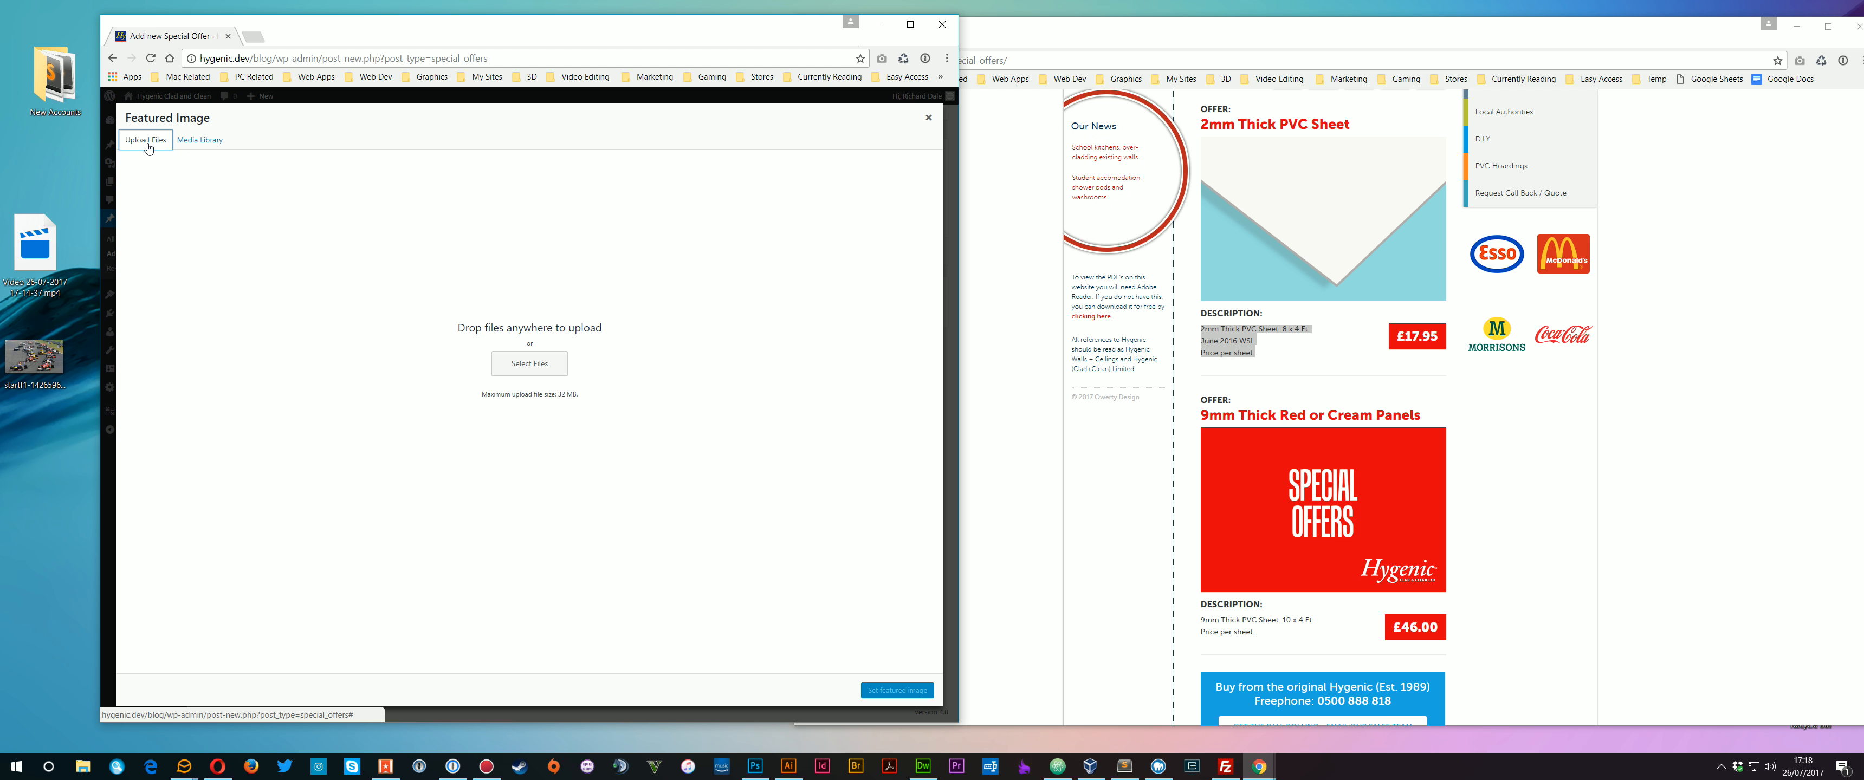
{"action": "left_click", "coordinate": [528, 369]}
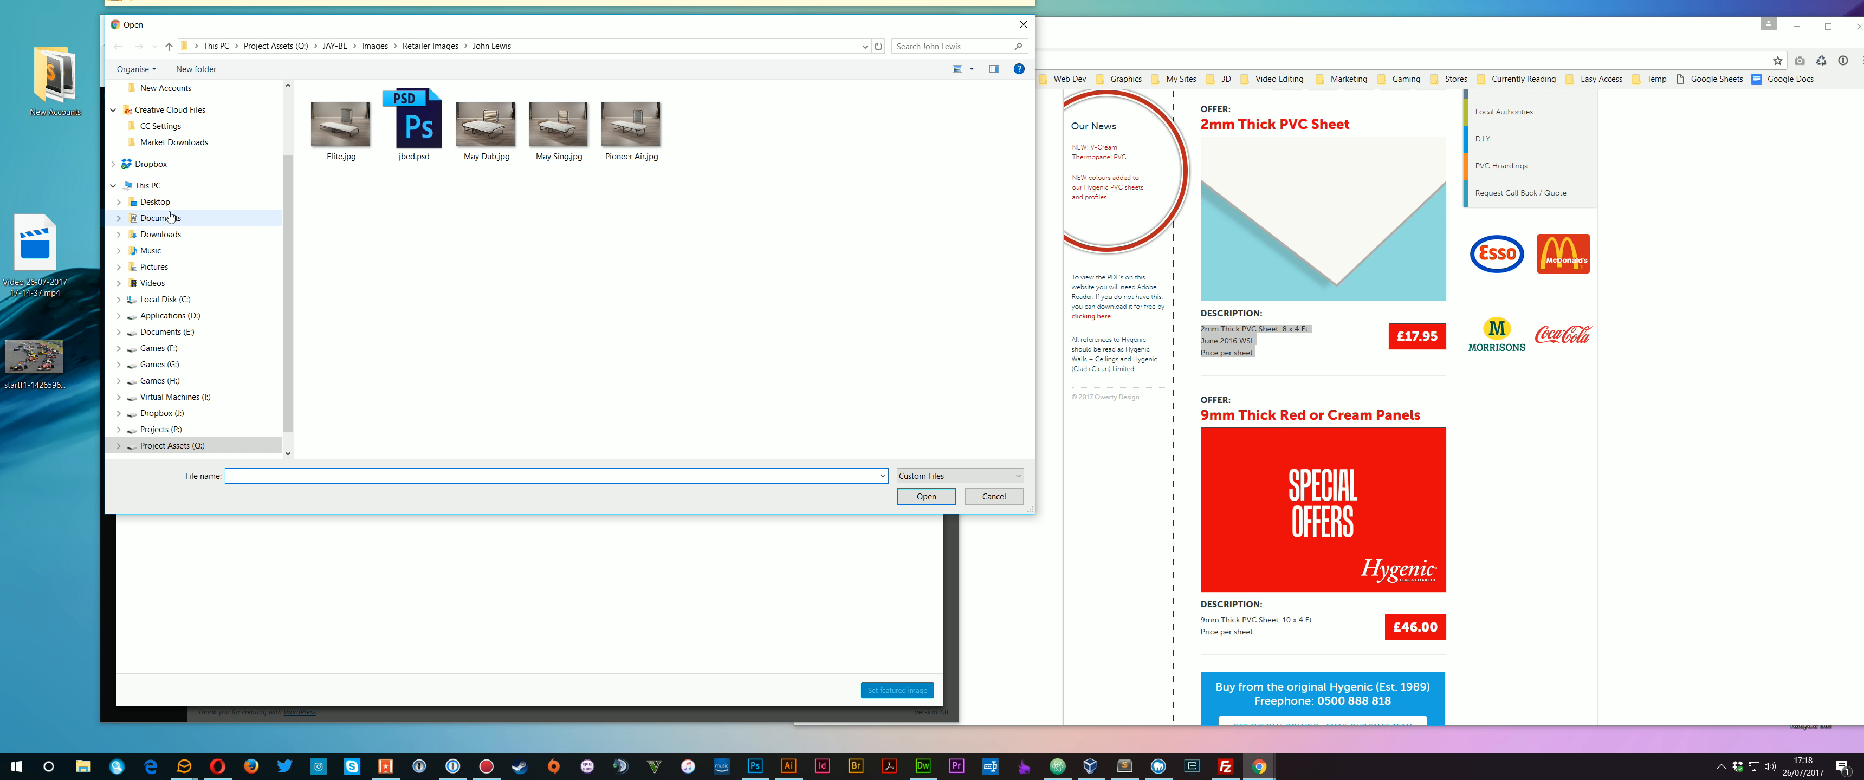
{"action": "left_click", "coordinate": [154, 202]}
{"action": "left_click", "coordinate": [632, 138]}
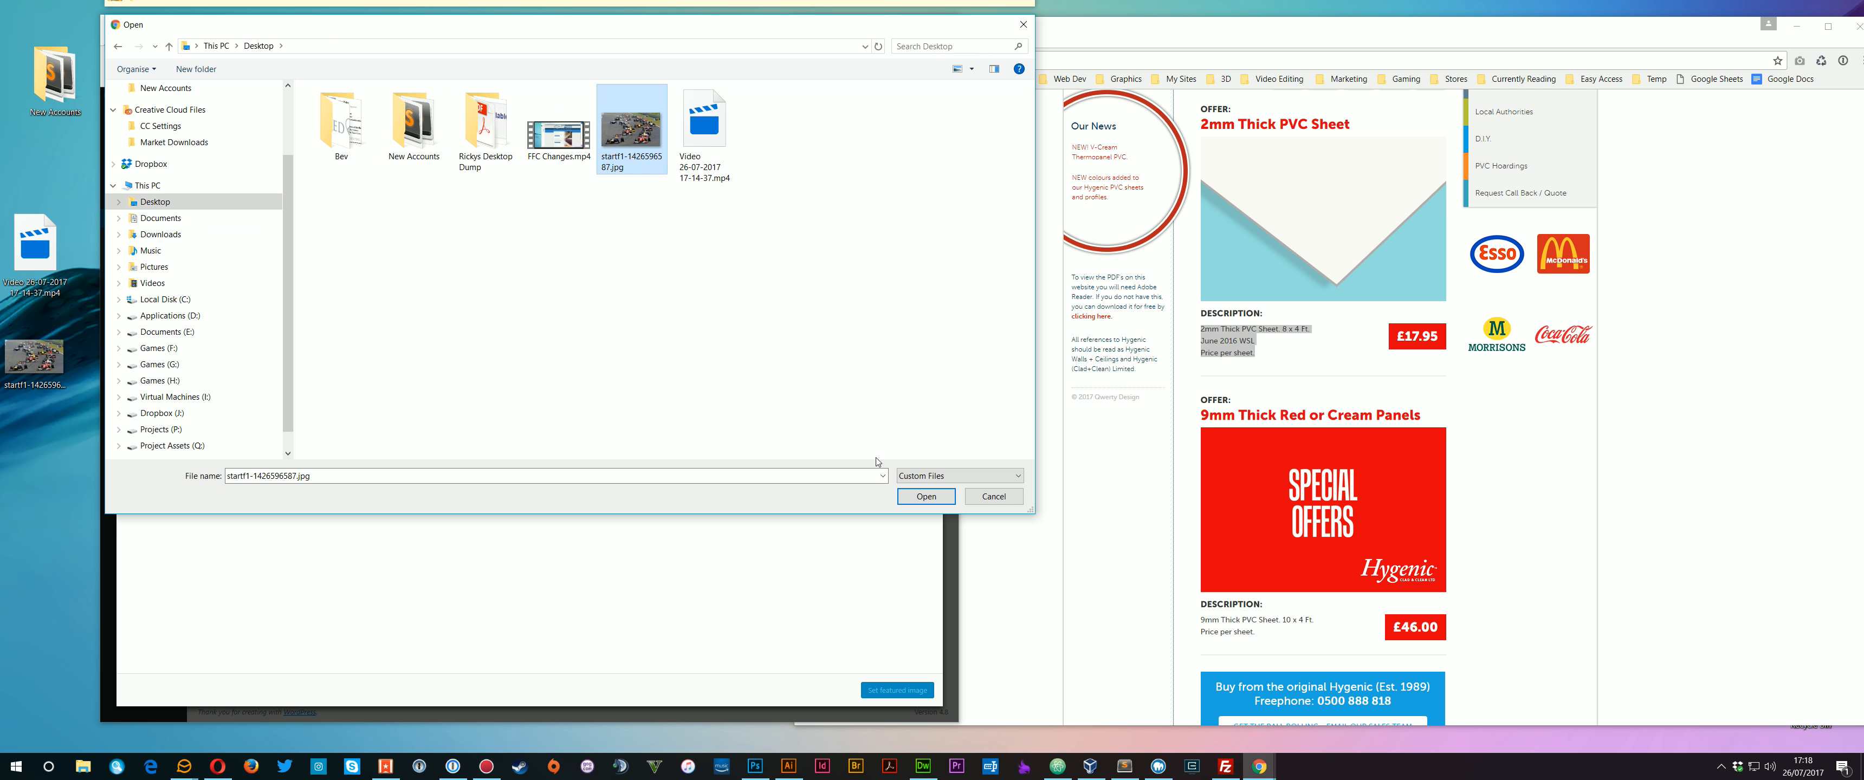
{"action": "left_click", "coordinate": [926, 497]}
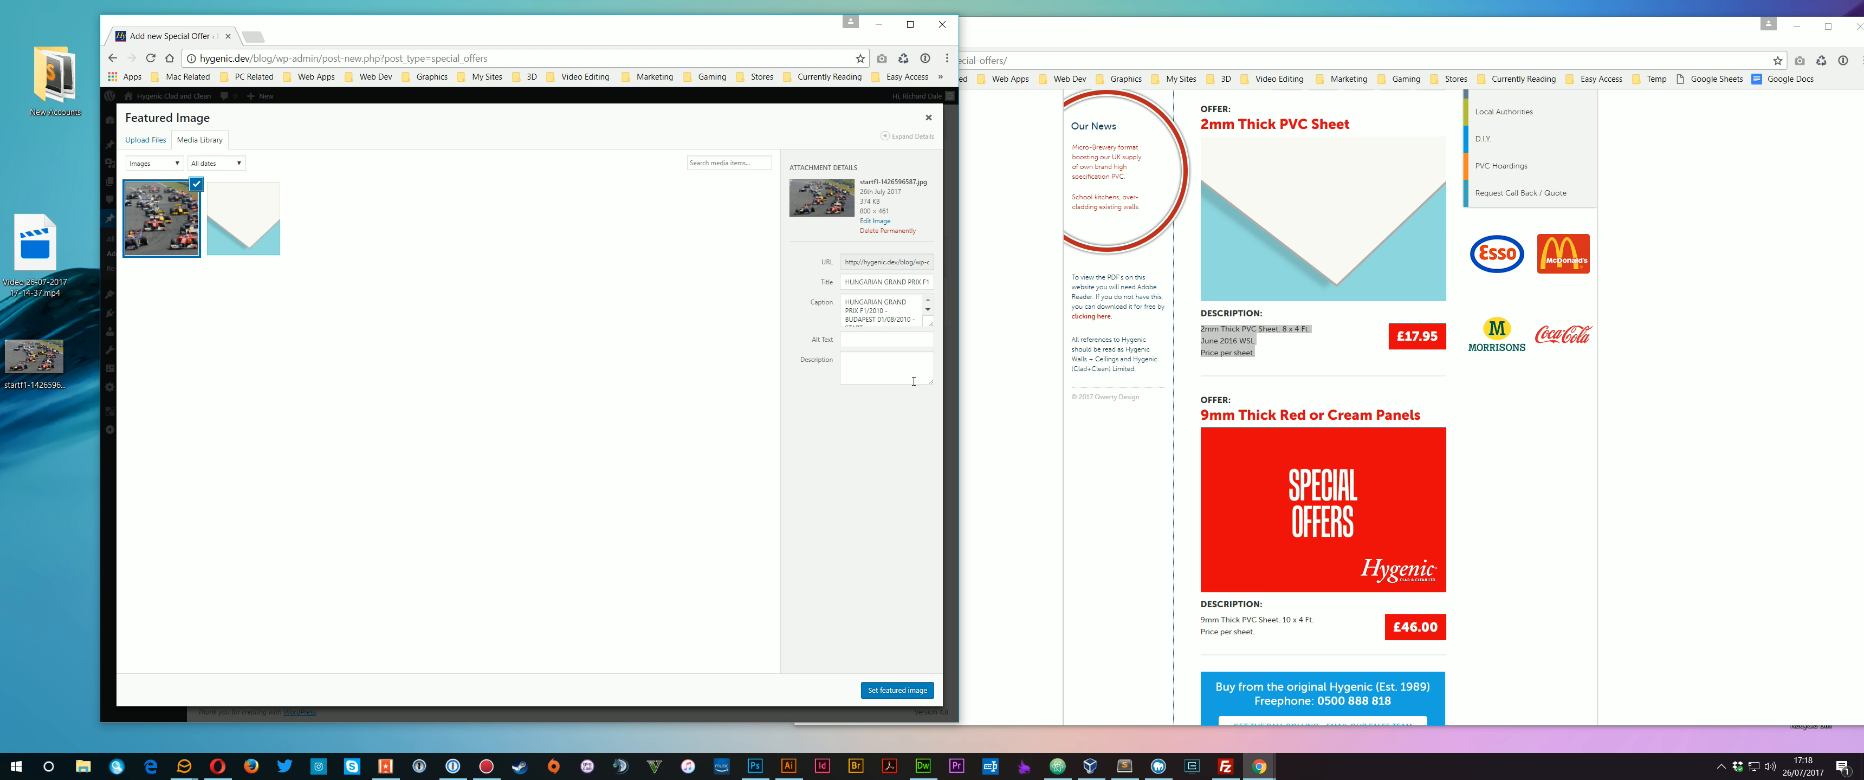
Give the uploaded racing image the alt text "Forumla One Cars" and set it as the offer's featured image.
{"action": "left_click", "coordinate": [855, 339]}
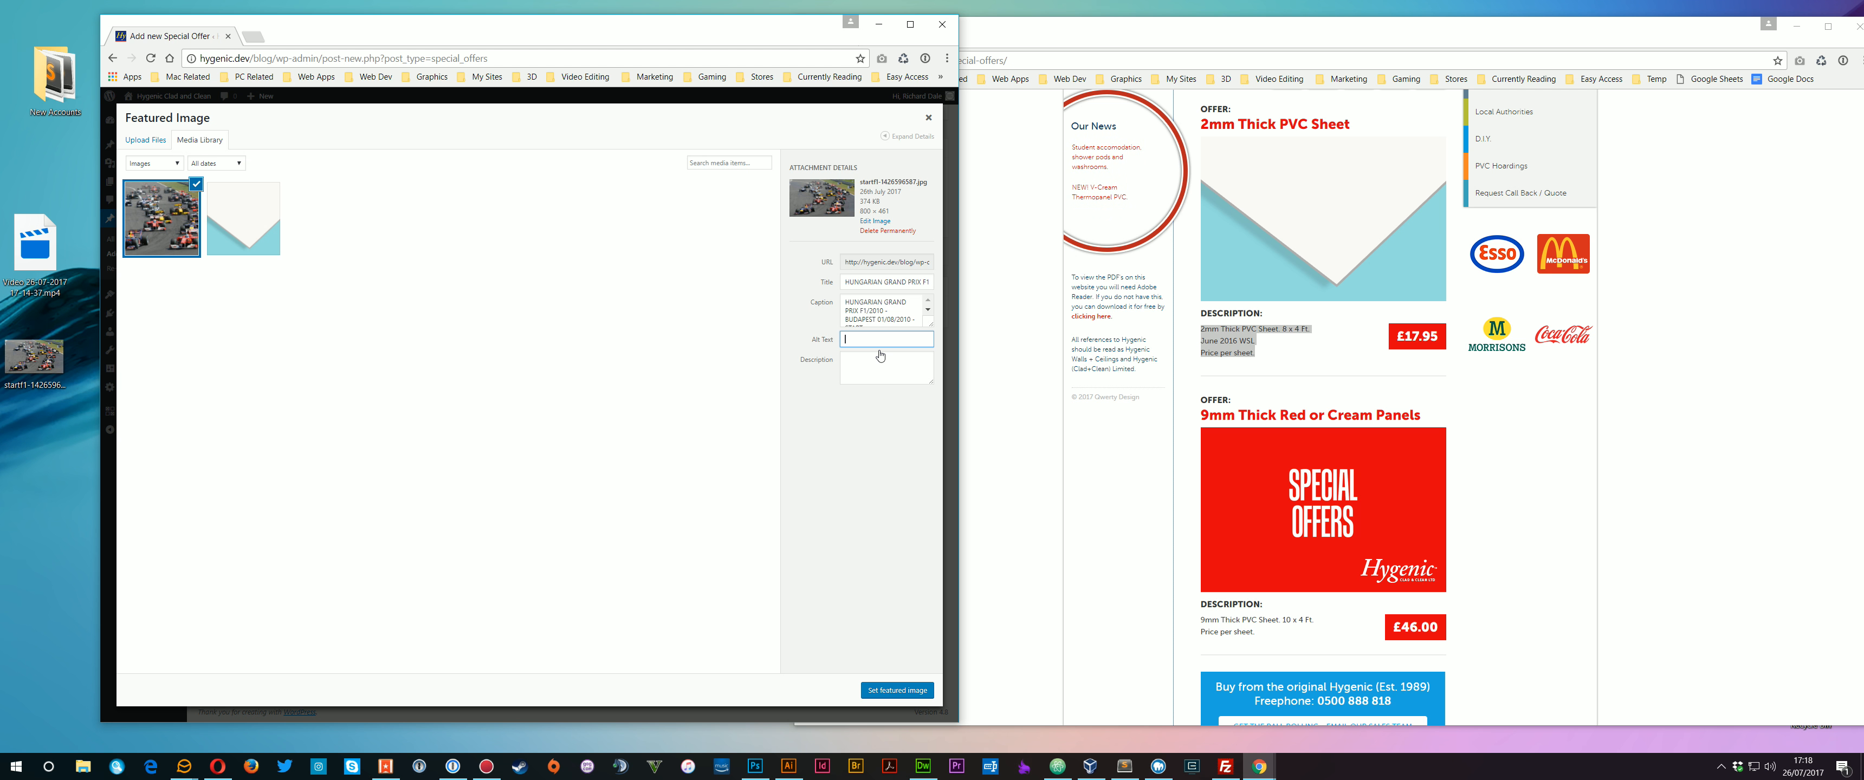
{"action": "type", "text": "Forumla One Cars"}
{"action": "left_click", "coordinate": [898, 693]}
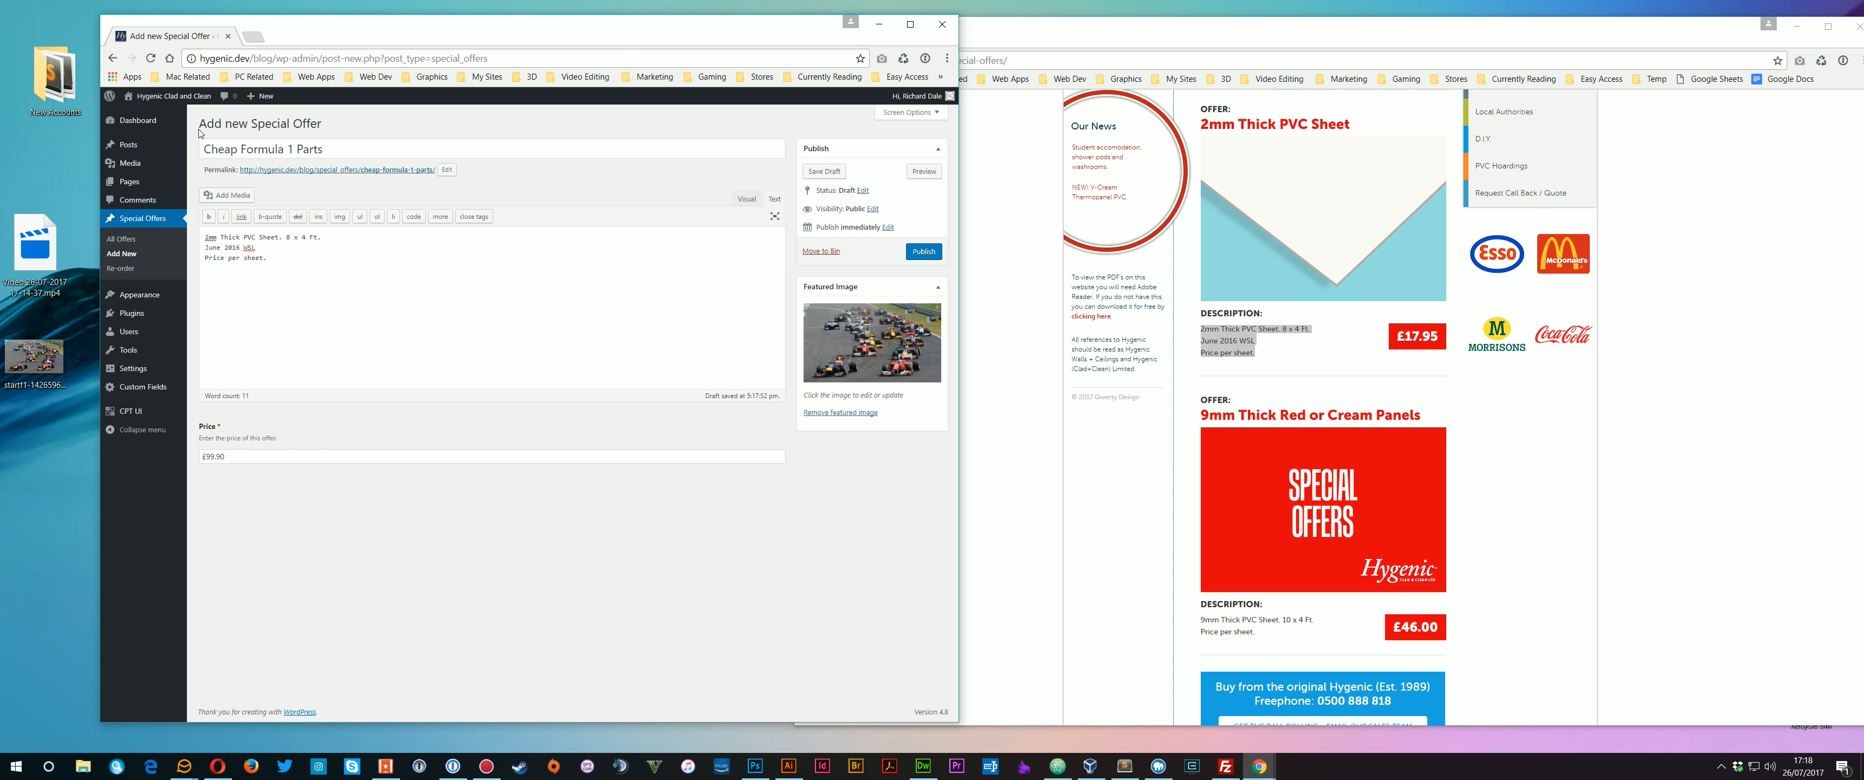
Publish the Cheap Formula 1 Parts offer and reload the live Special Offers page.
{"action": "left_click", "coordinate": [925, 254]}
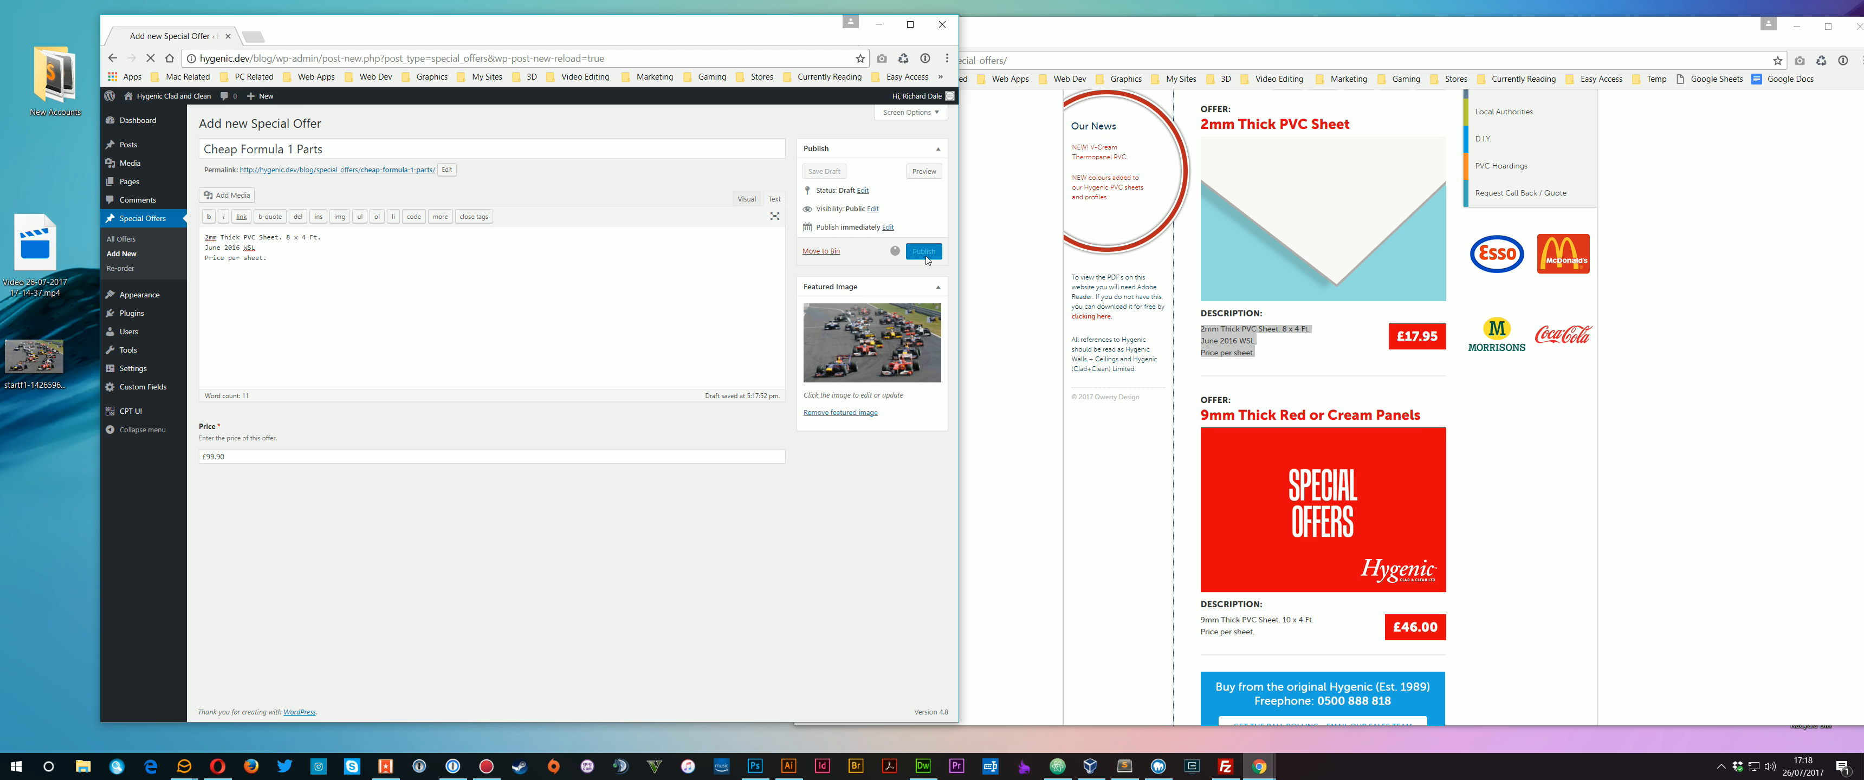
{"action": "left_click", "coordinate": [1018, 285]}
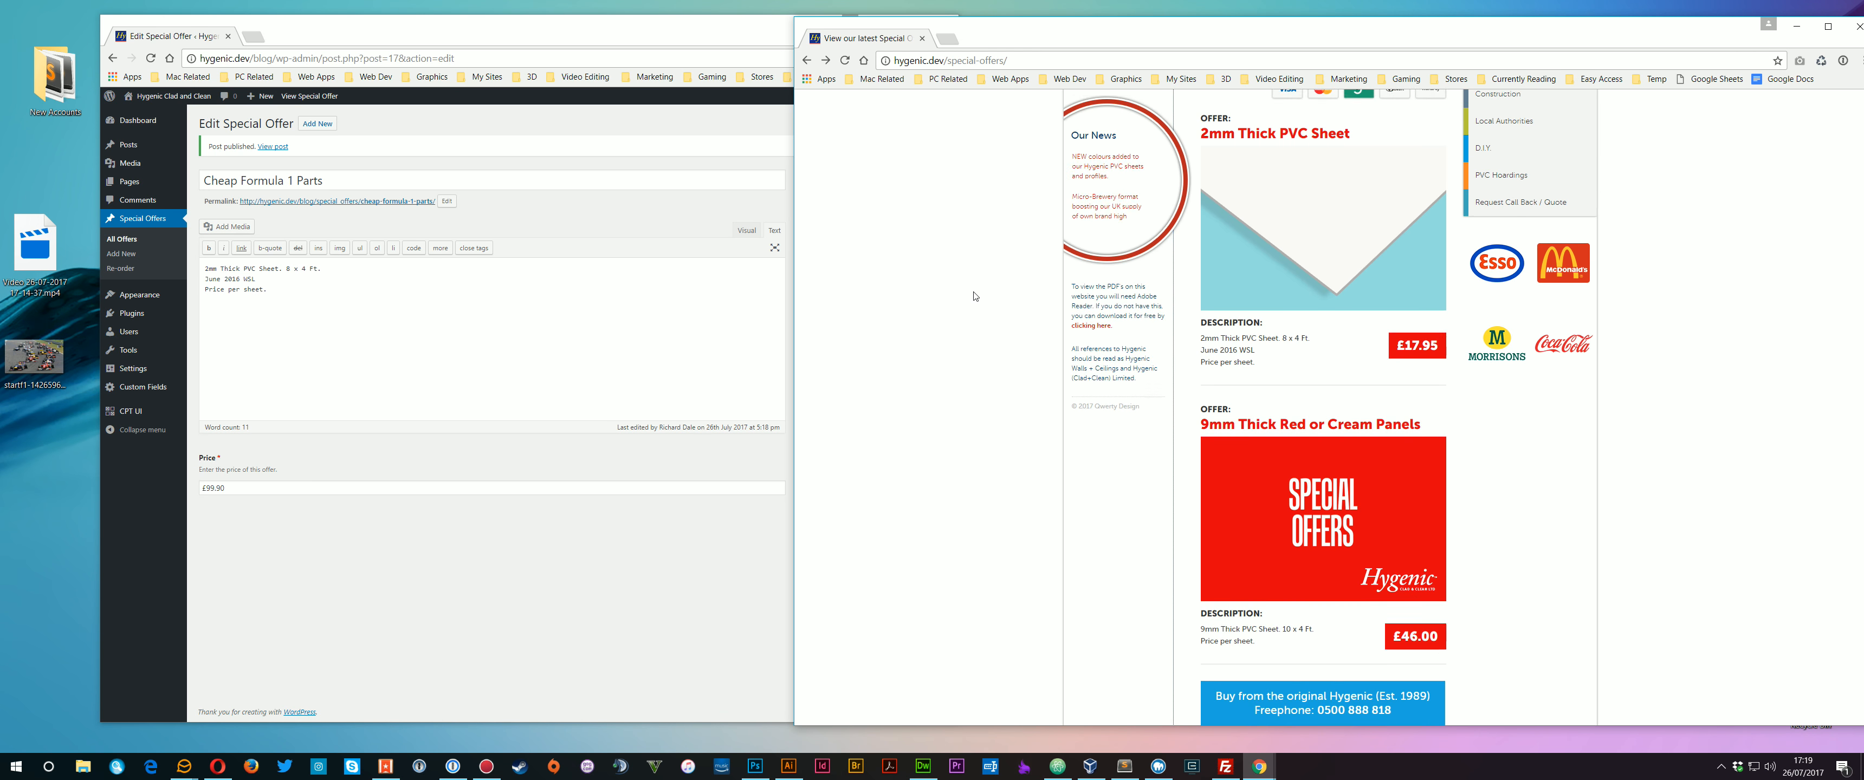
{"action": "scroll", "coordinate": [978, 291], "scroll_direction": "up", "scroll_amount": 3}
{"action": "right_click", "coordinate": [928, 234]}
{"action": "left_click", "coordinate": [959, 274]}
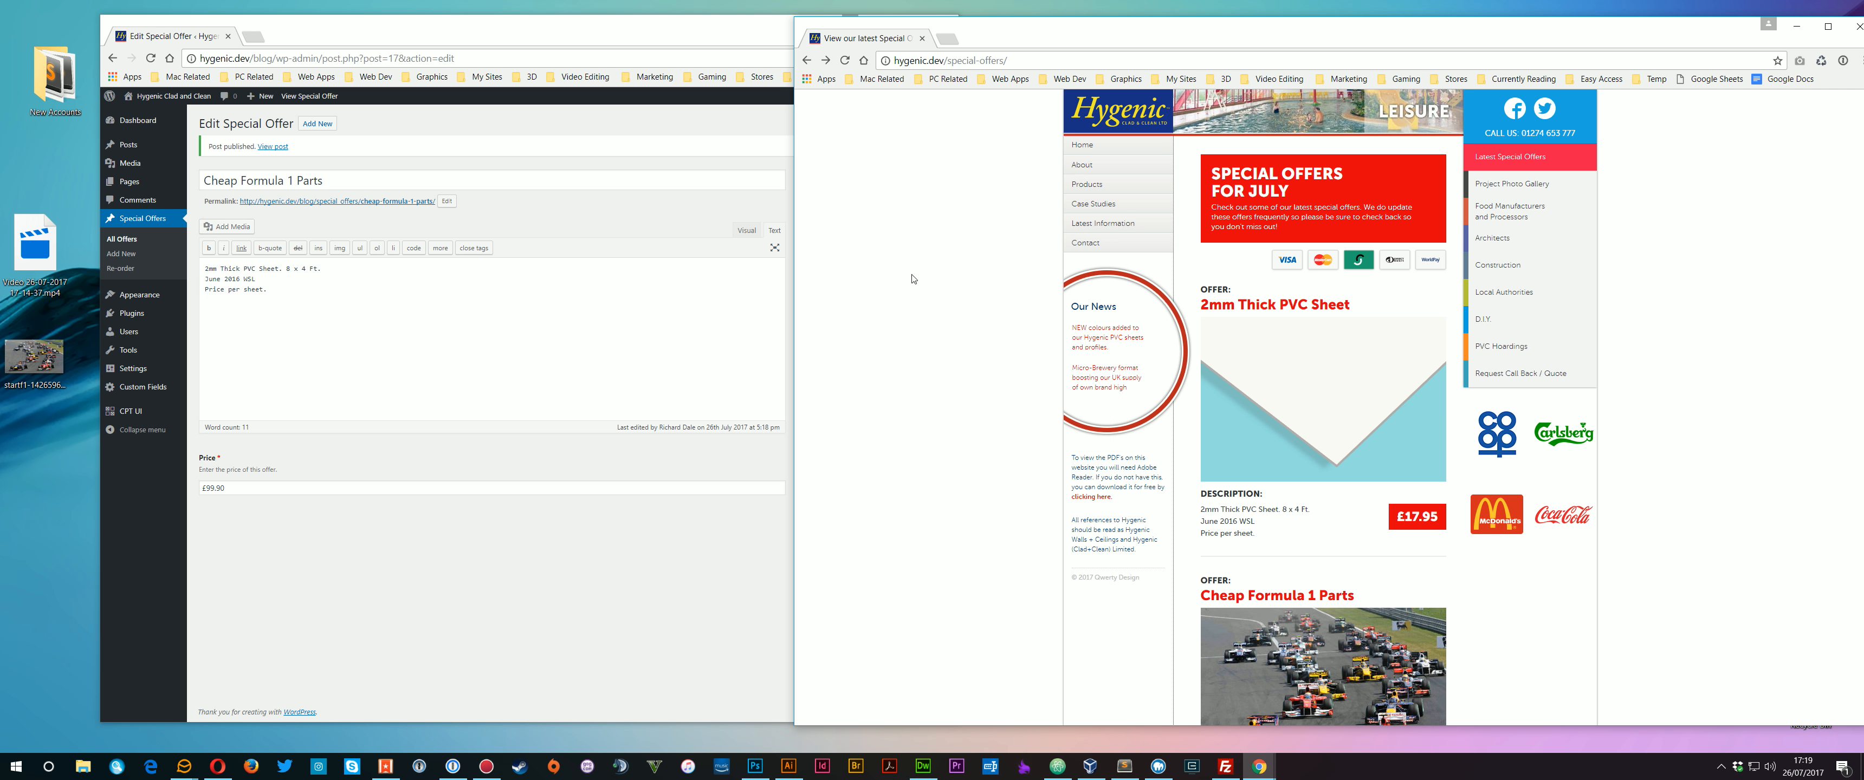
Examine the Cheap Formula 1 Parts offer on the live page, comparing its image, description and price with the WordPress entry.
{"action": "scroll", "coordinate": [907, 284], "scroll_direction": "down", "scroll_amount": 3}
{"action": "scroll", "coordinate": [904, 291], "scroll_direction": "up", "scroll_amount": 2}
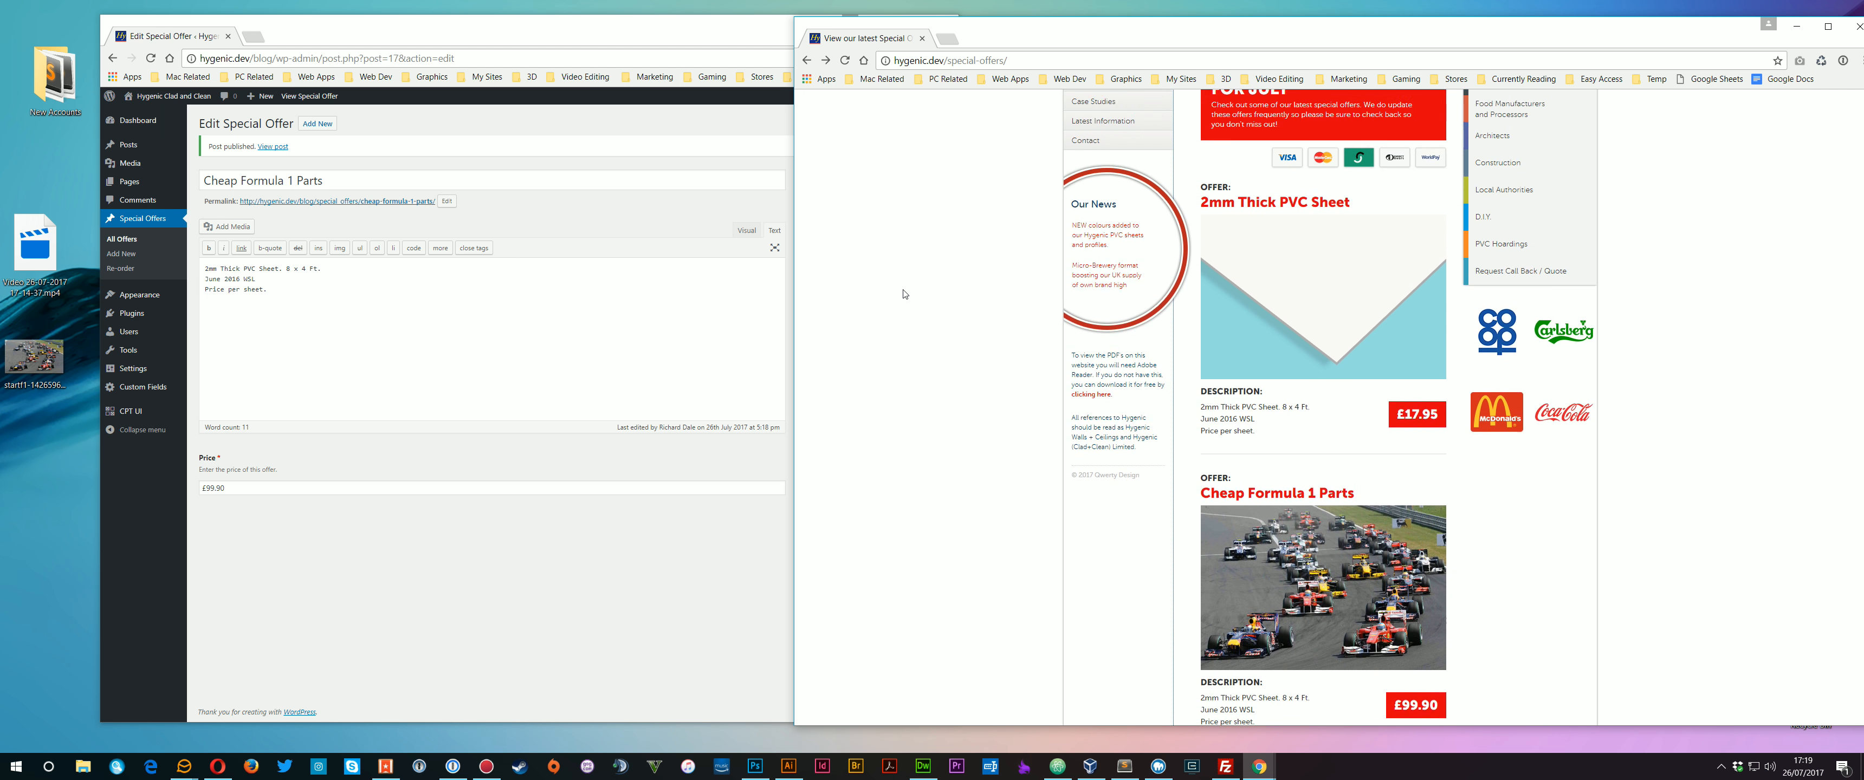
{"action": "scroll", "coordinate": [905, 291], "scroll_direction": "down", "scroll_amount": 3}
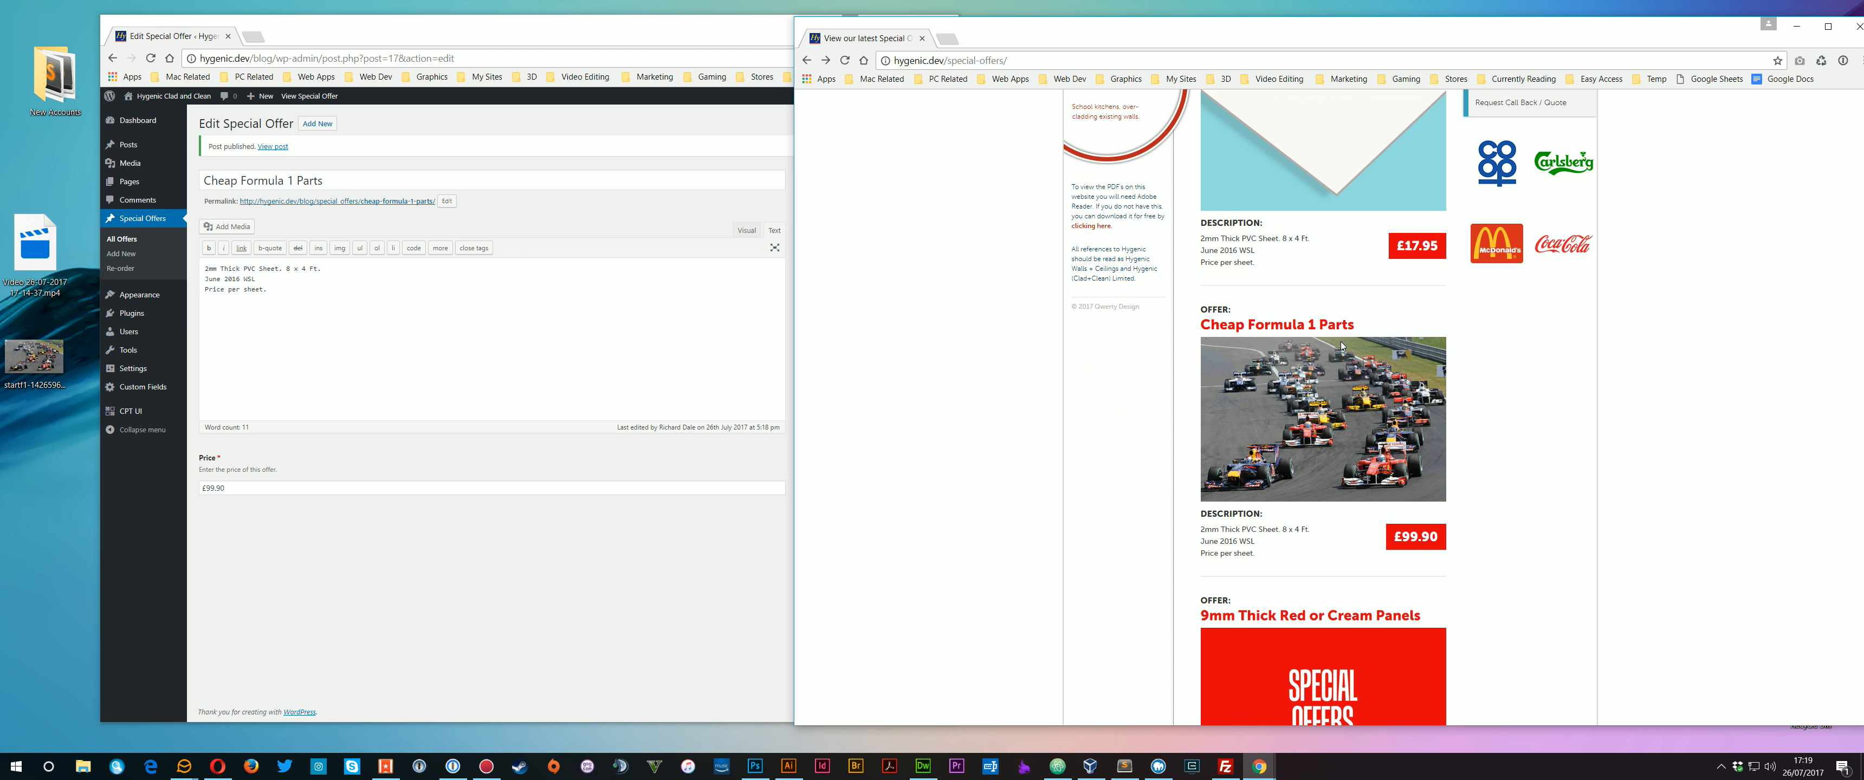
{"action": "scroll", "coordinate": [1337, 353], "scroll_direction": "down", "scroll_amount": 1}
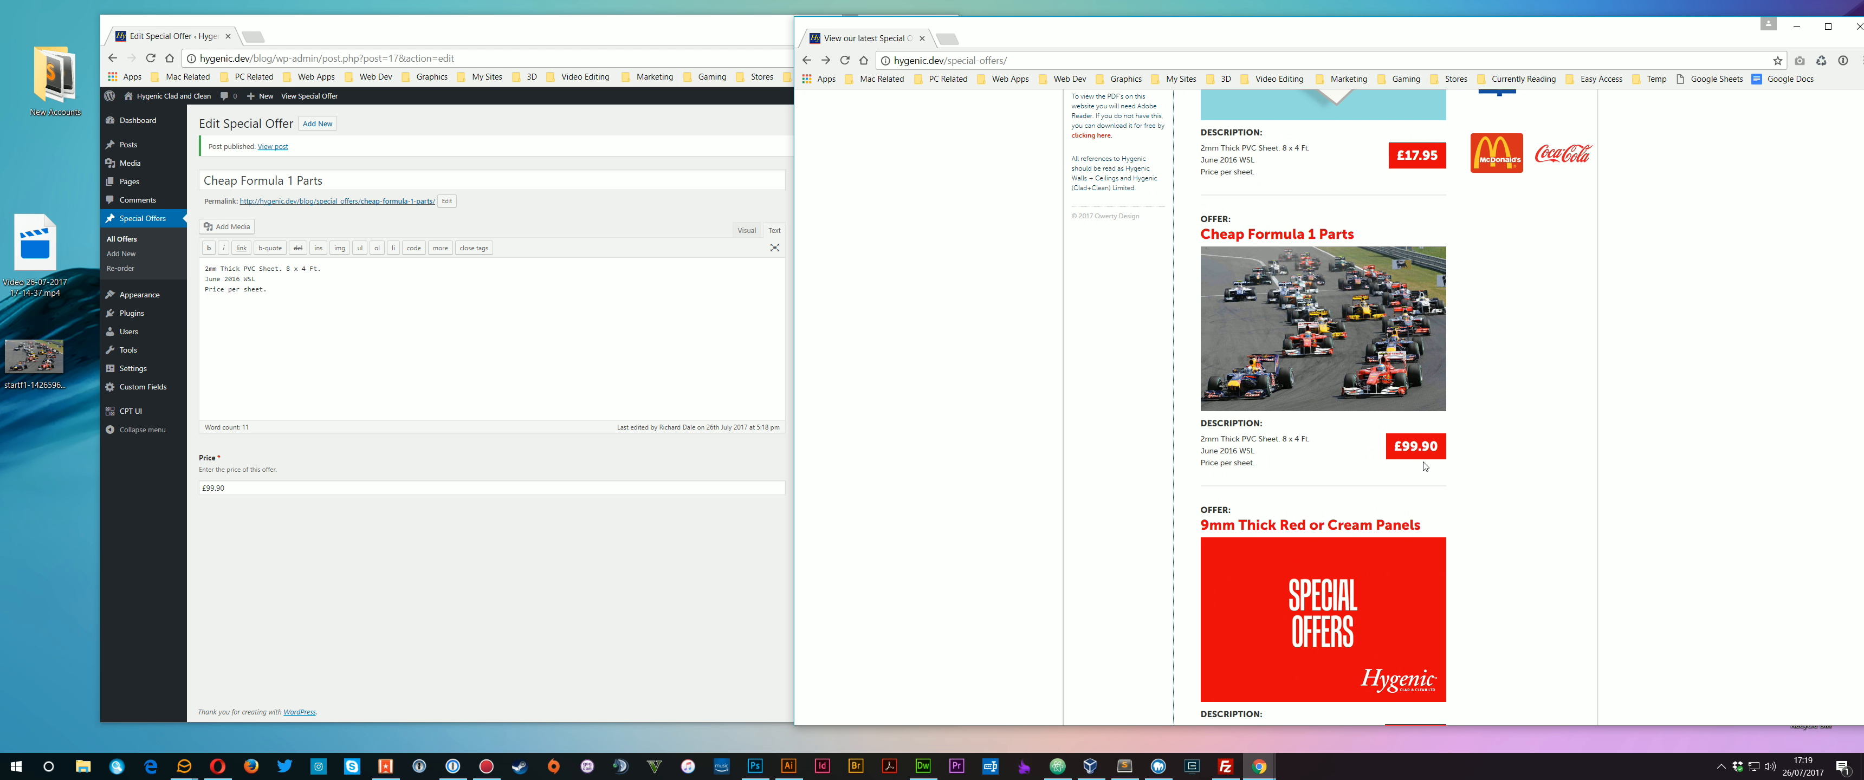
{"action": "left_click_drag", "start_coordinate": [1201, 436], "coordinate": [1257, 466]}
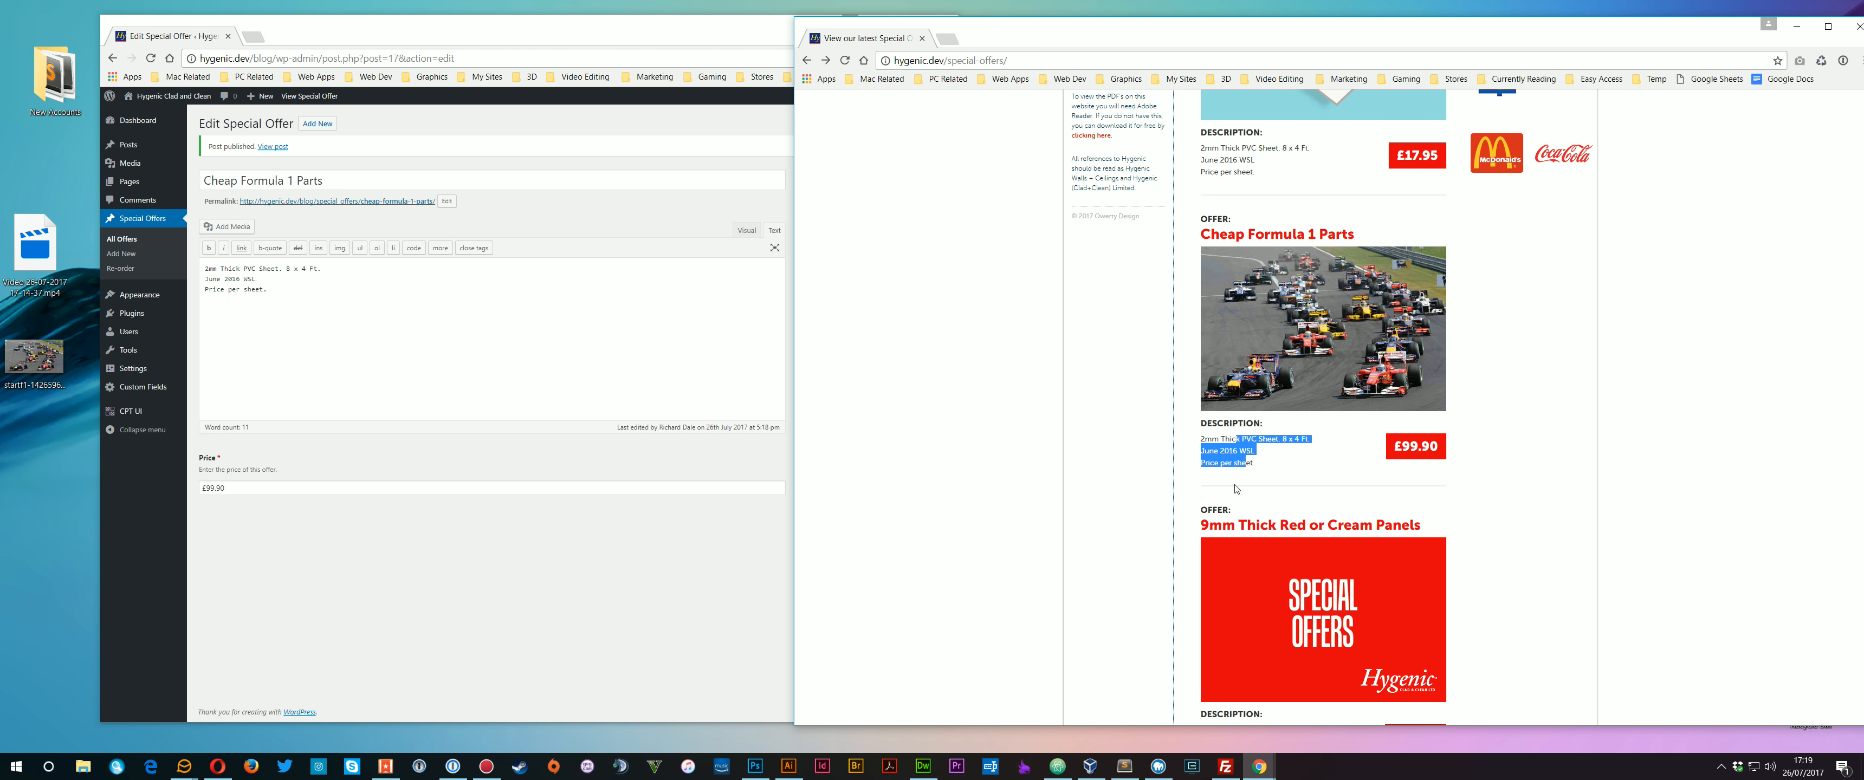
{"action": "left_click", "coordinate": [1076, 494]}
{"action": "left_click", "coordinate": [492, 348]}
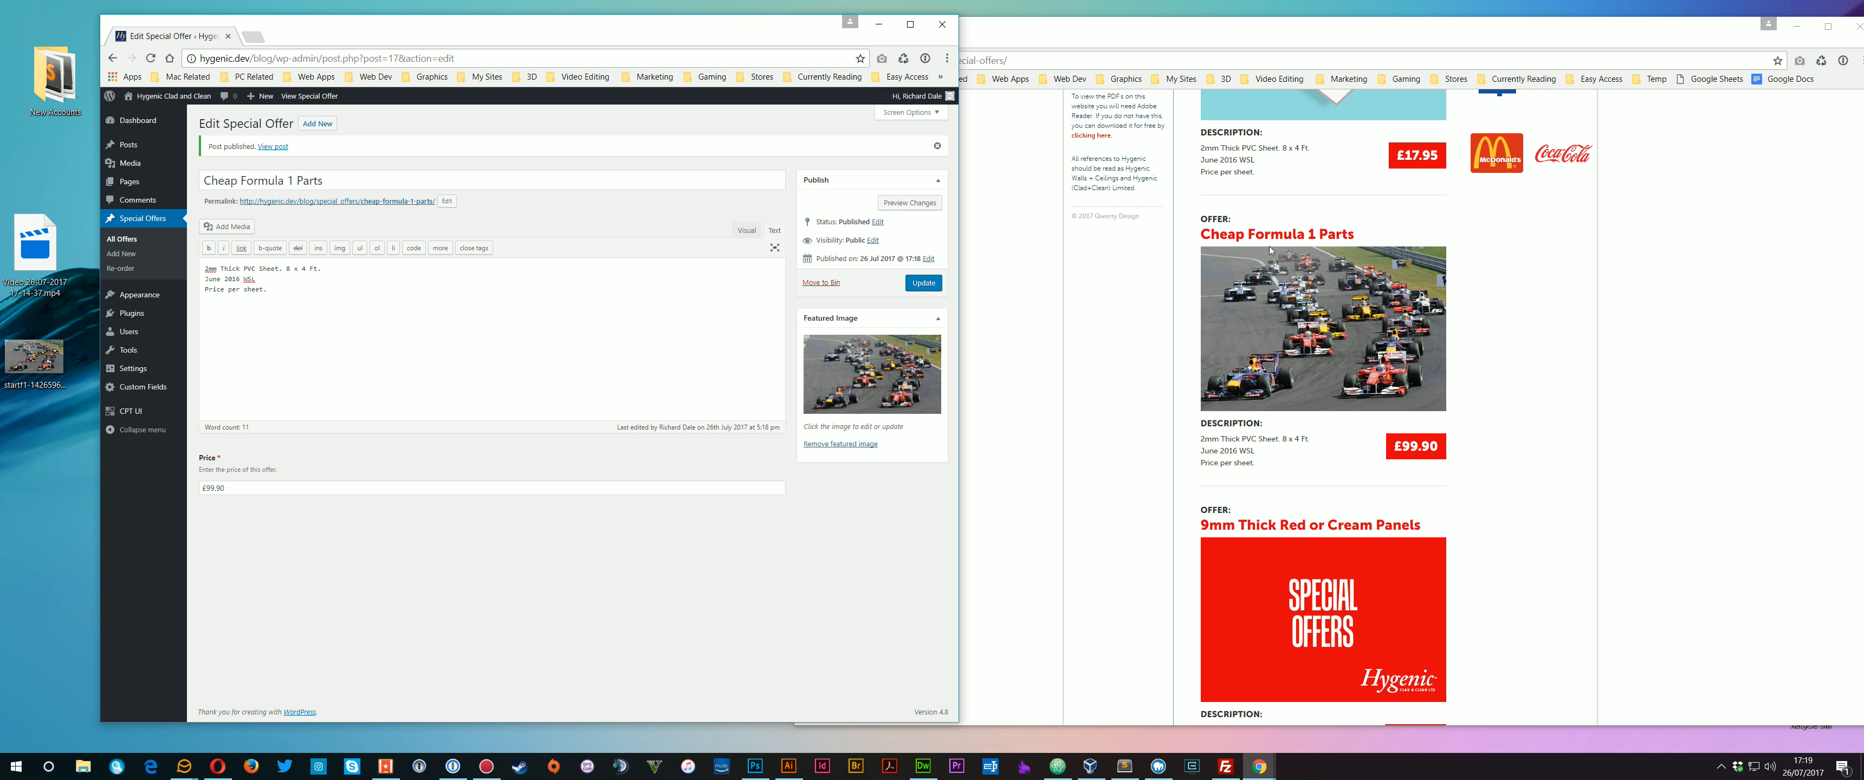
{"action": "left_click", "coordinate": [1100, 362]}
{"action": "scroll", "coordinate": [1120, 384], "scroll_direction": "up", "scroll_amount": 3}
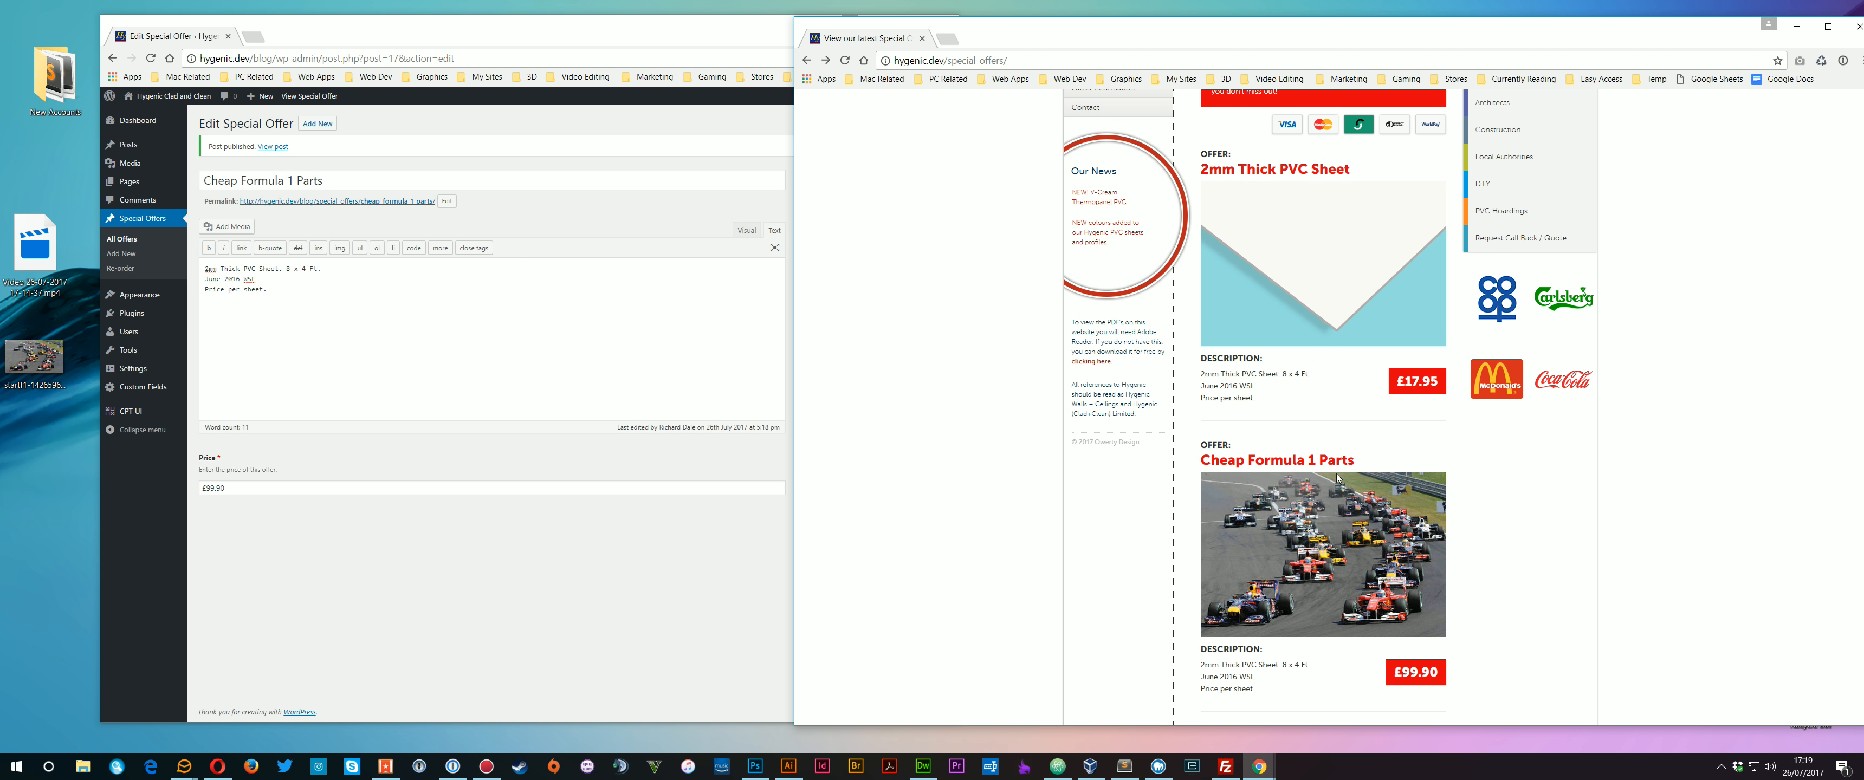
{"action": "key", "text": "alt+Tab"}
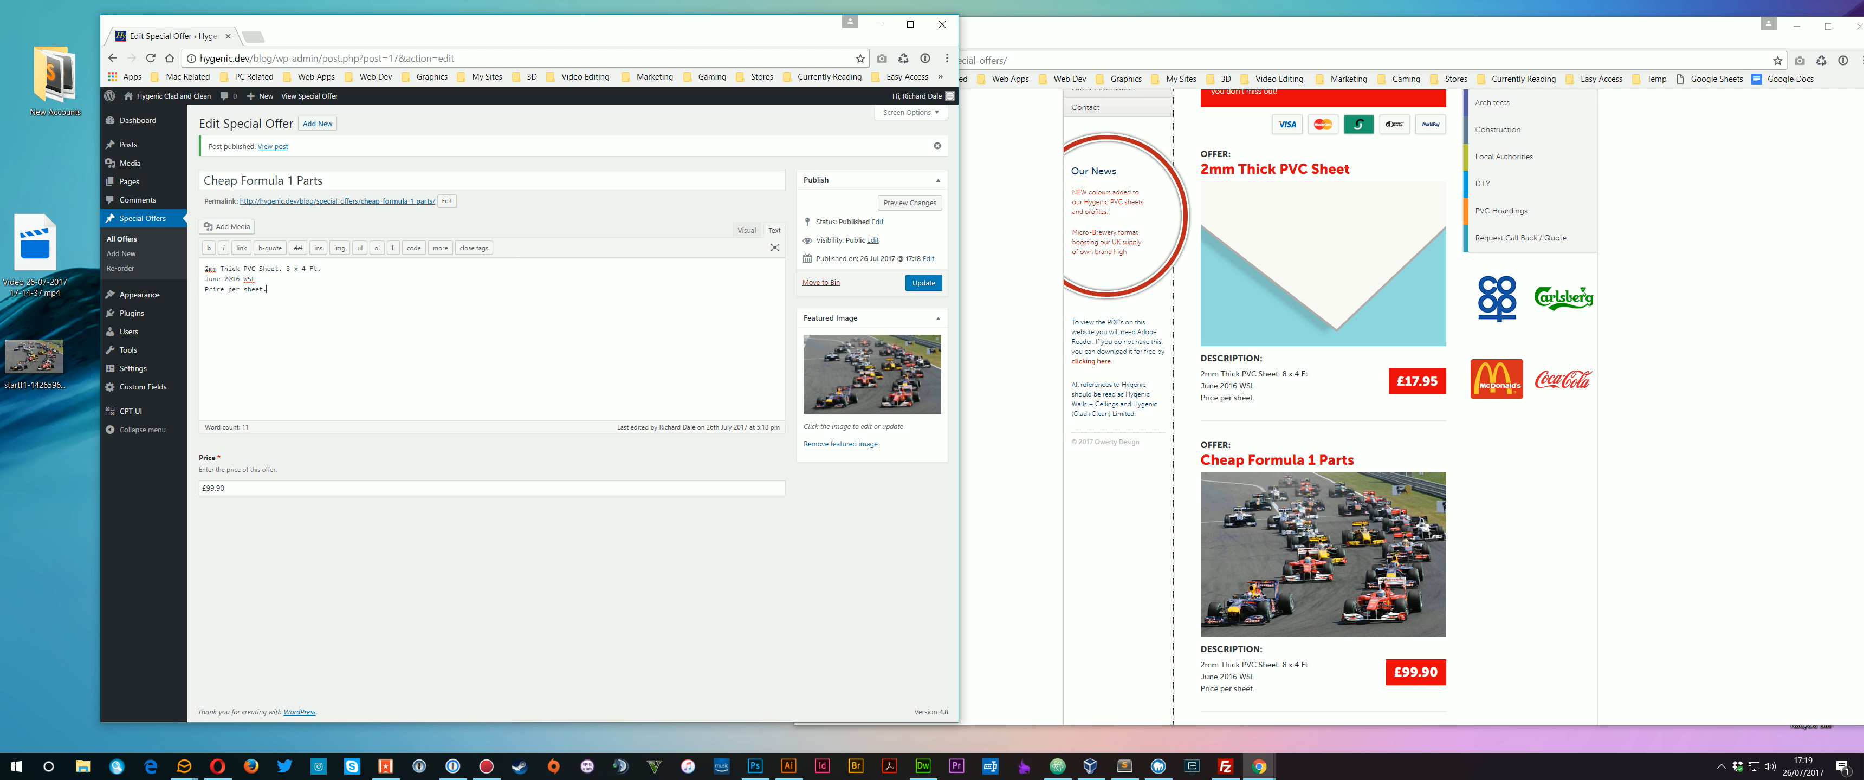
{"action": "left_click", "coordinate": [1106, 469]}
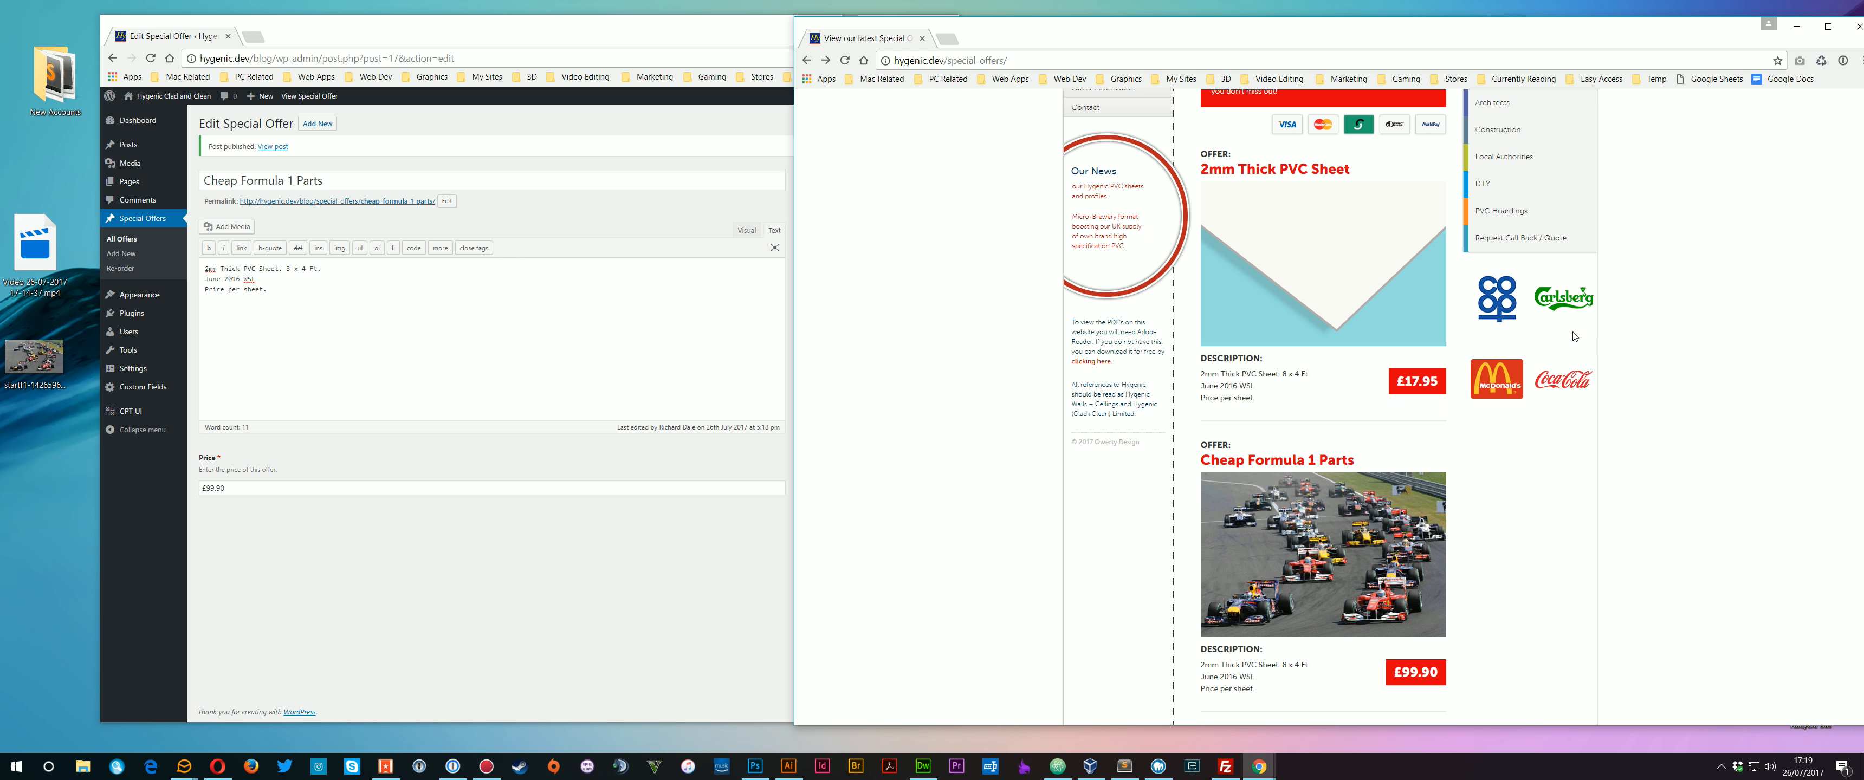
Reorder the special offers to Cheap Formula 1 Parts, 9mm Thick Red or Cream Panels, 2mm Thick PVC Sheet, and save the order.
{"action": "key", "text": "alt+Tab"}
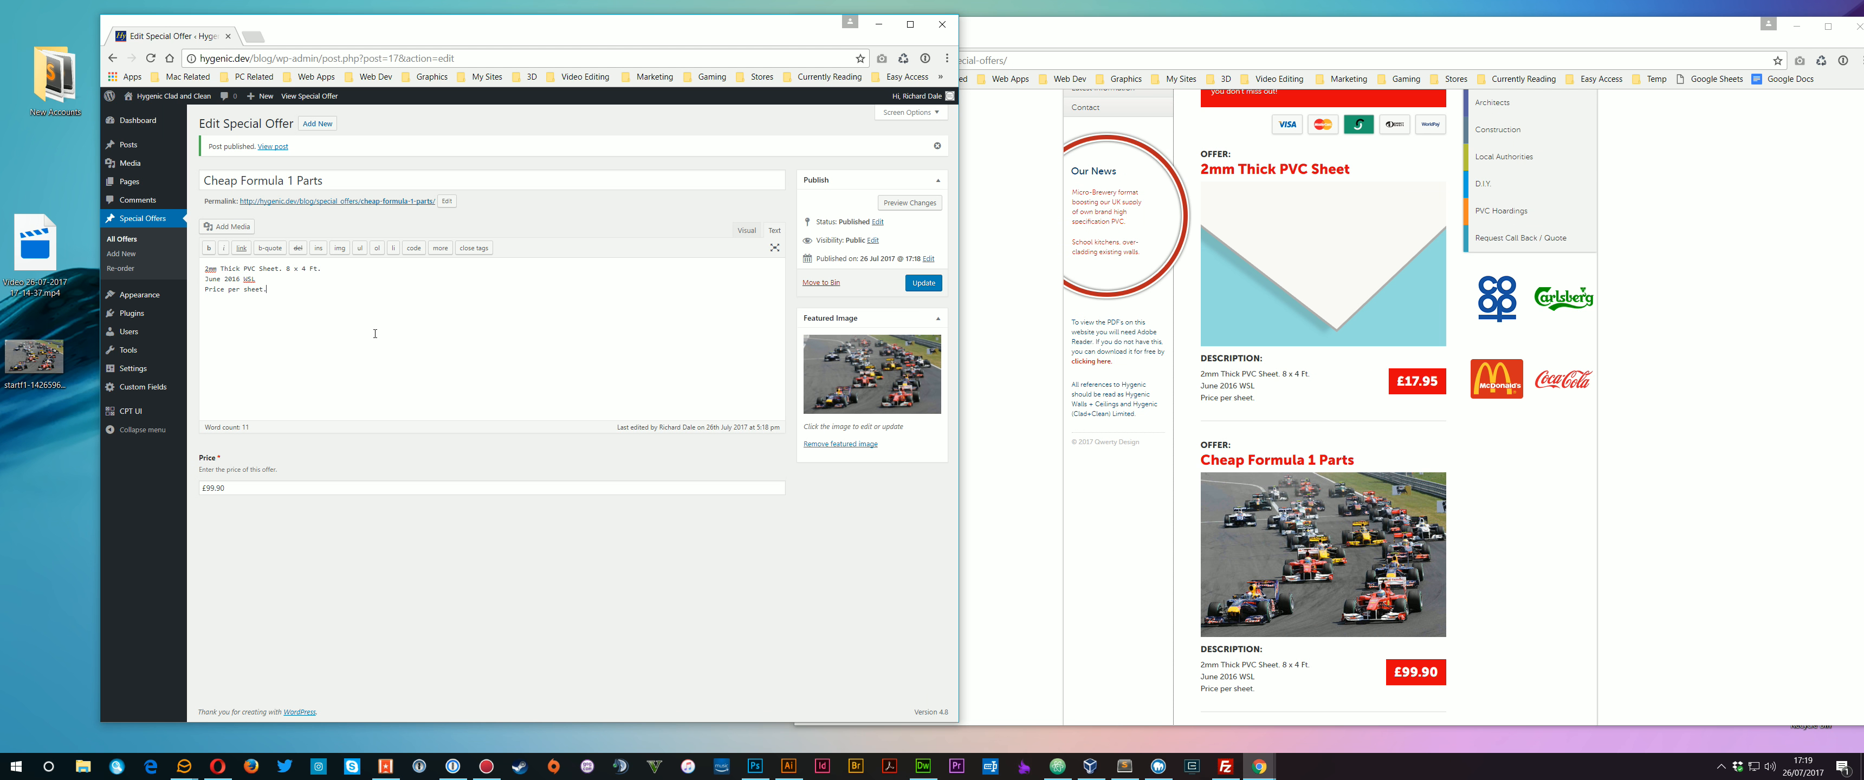
{"action": "left_click", "coordinate": [122, 272]}
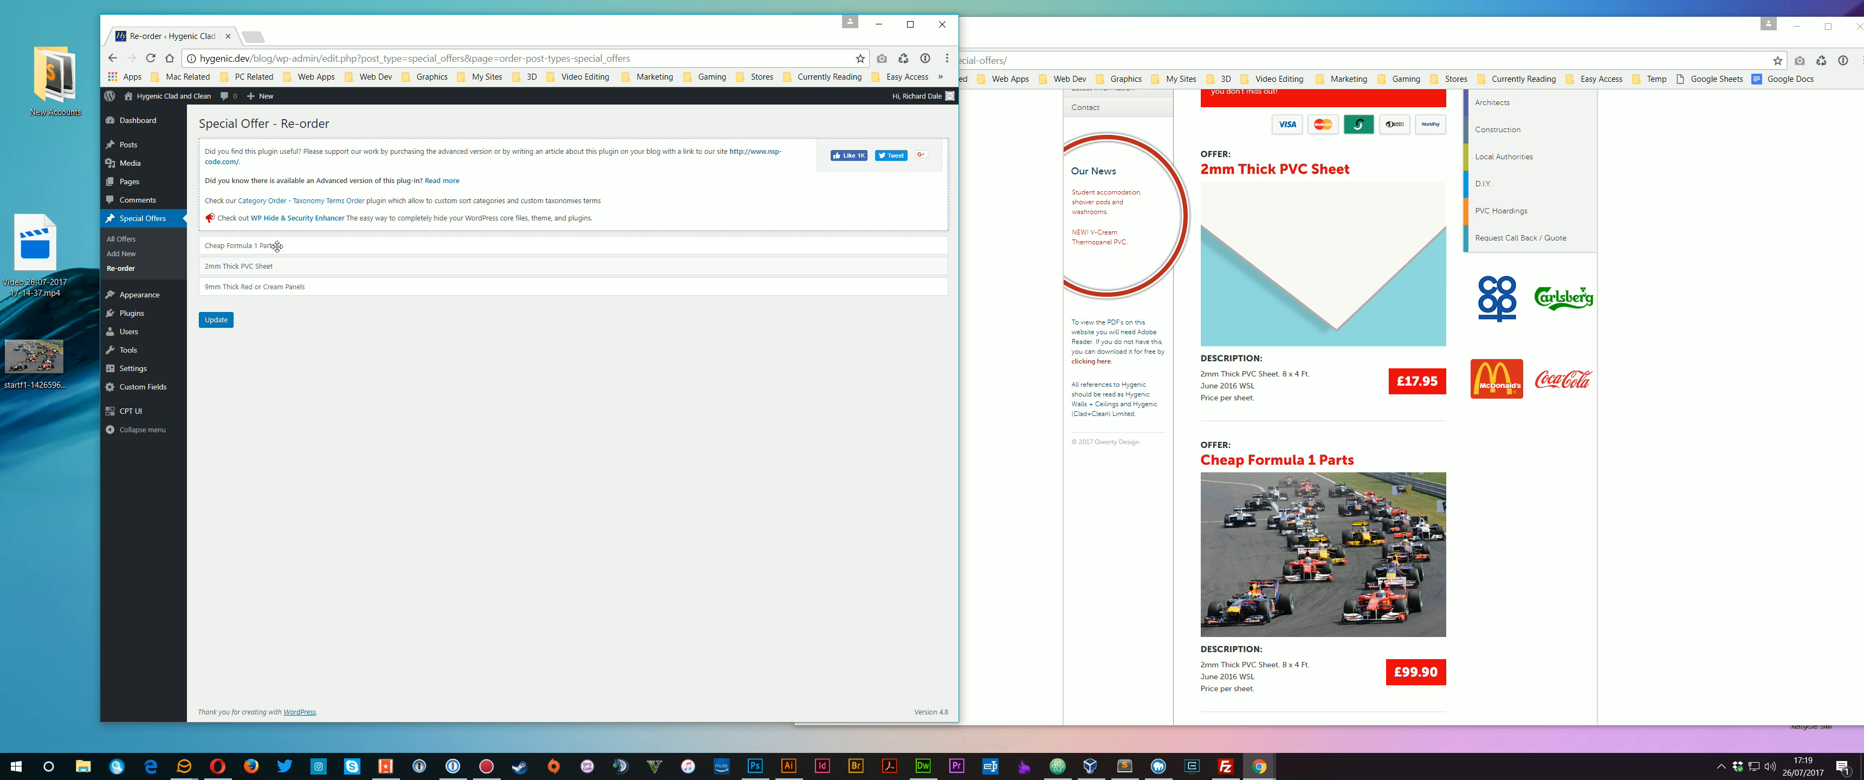
{"action": "left_click_drag", "start_coordinate": [268, 249], "coordinate": [257, 293]}
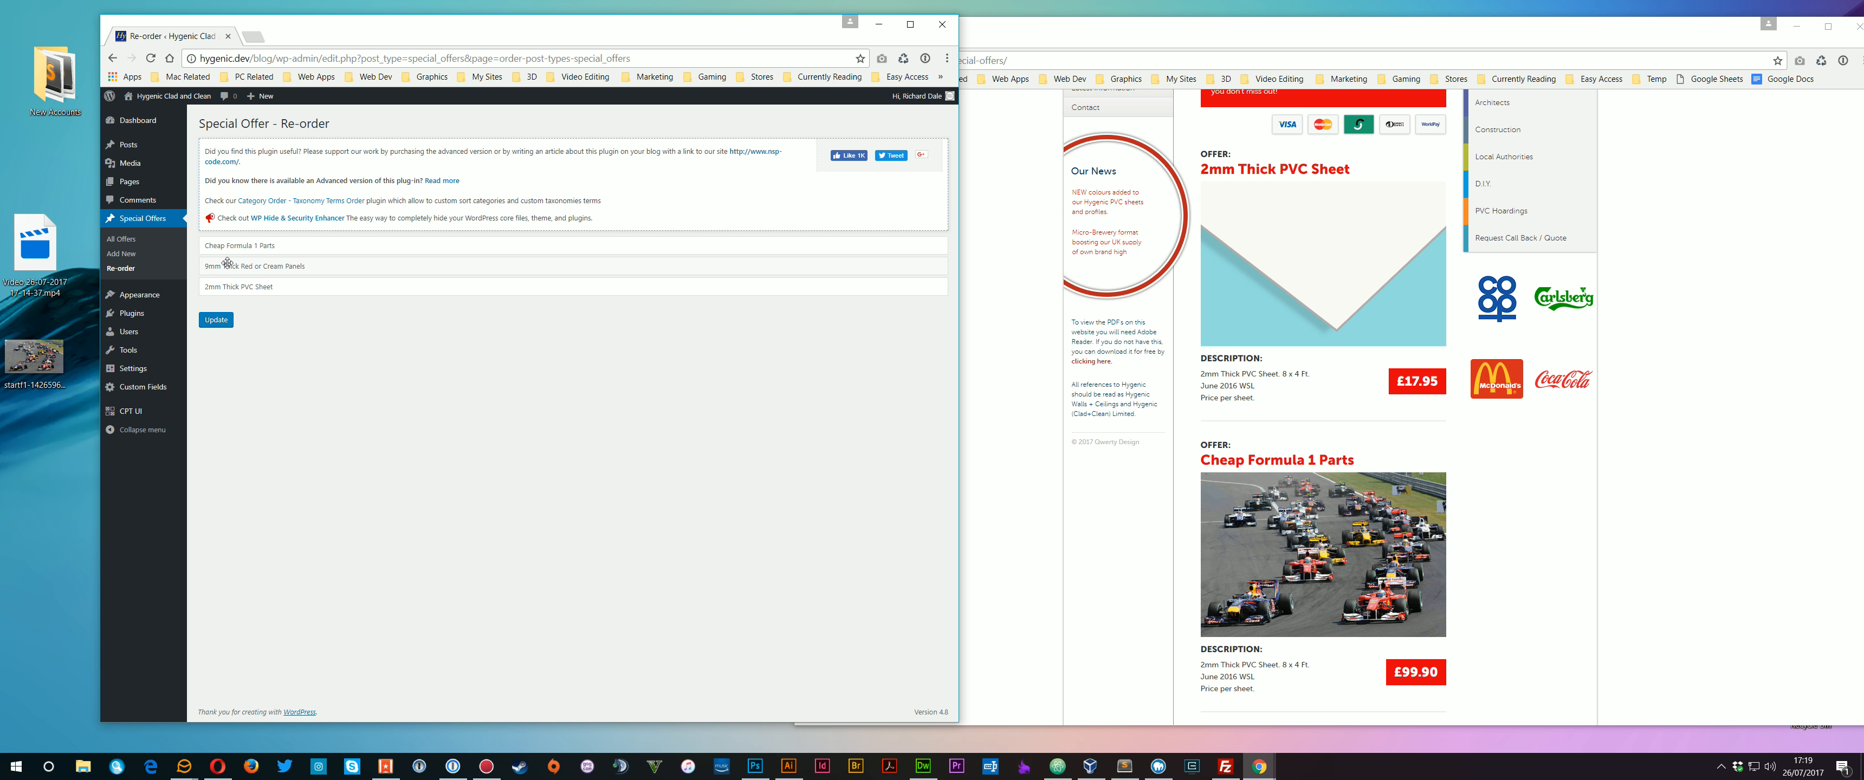
{"action": "left_click", "coordinate": [214, 319]}
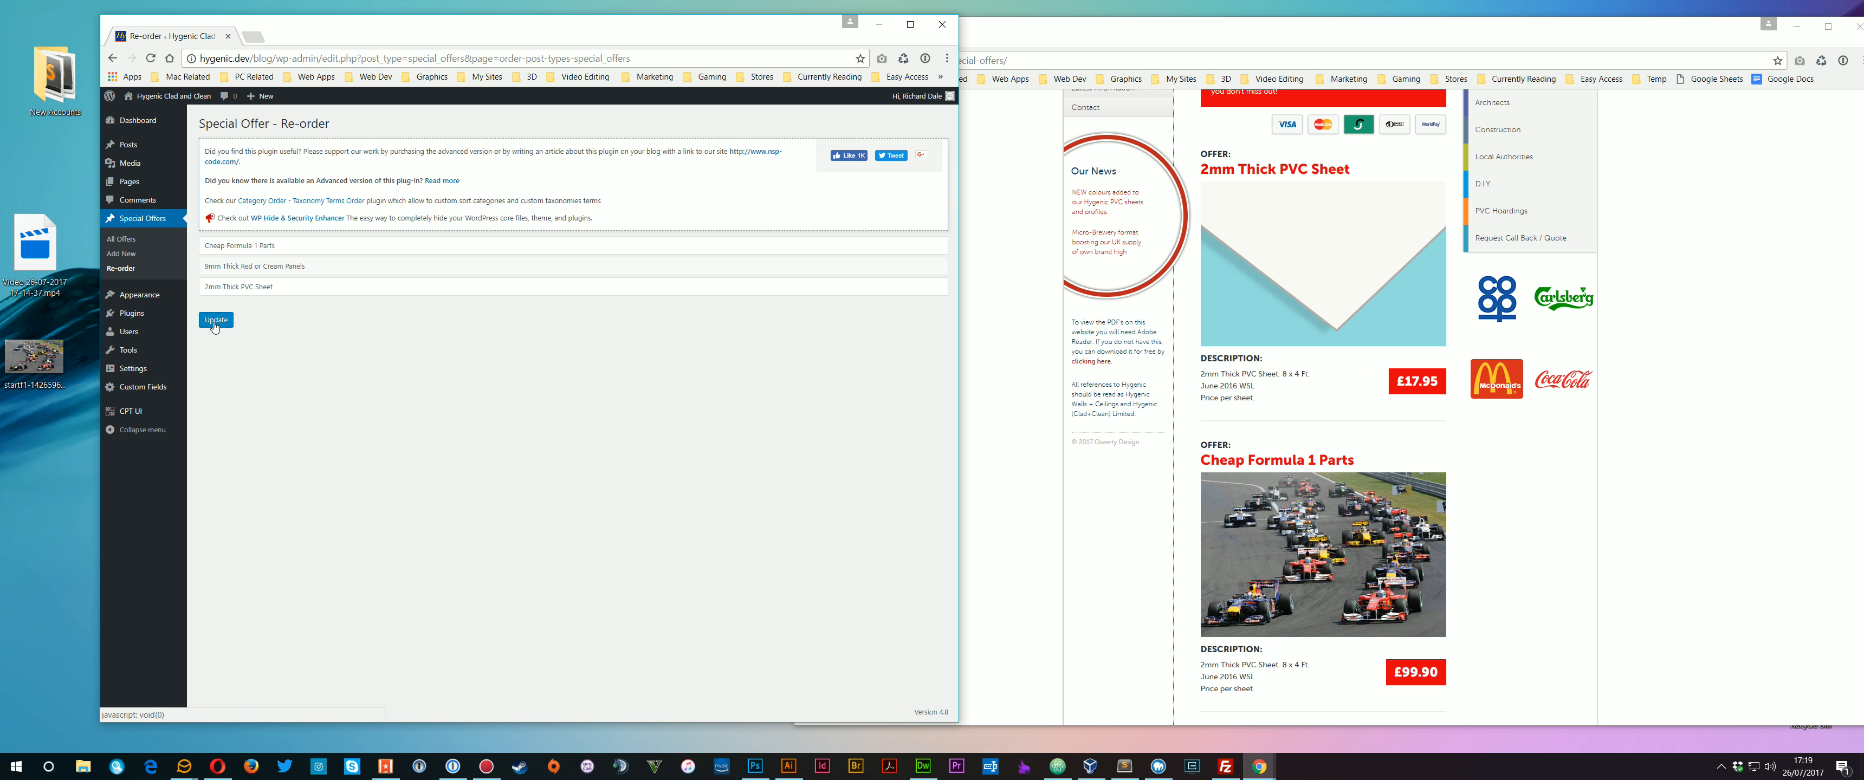
Reload the live Special Offers page and check the sequence of the offers against the WordPress order.
{"action": "left_click", "coordinate": [1478, 265]}
{"action": "scroll", "coordinate": [1011, 404], "scroll_direction": "up", "scroll_amount": 2}
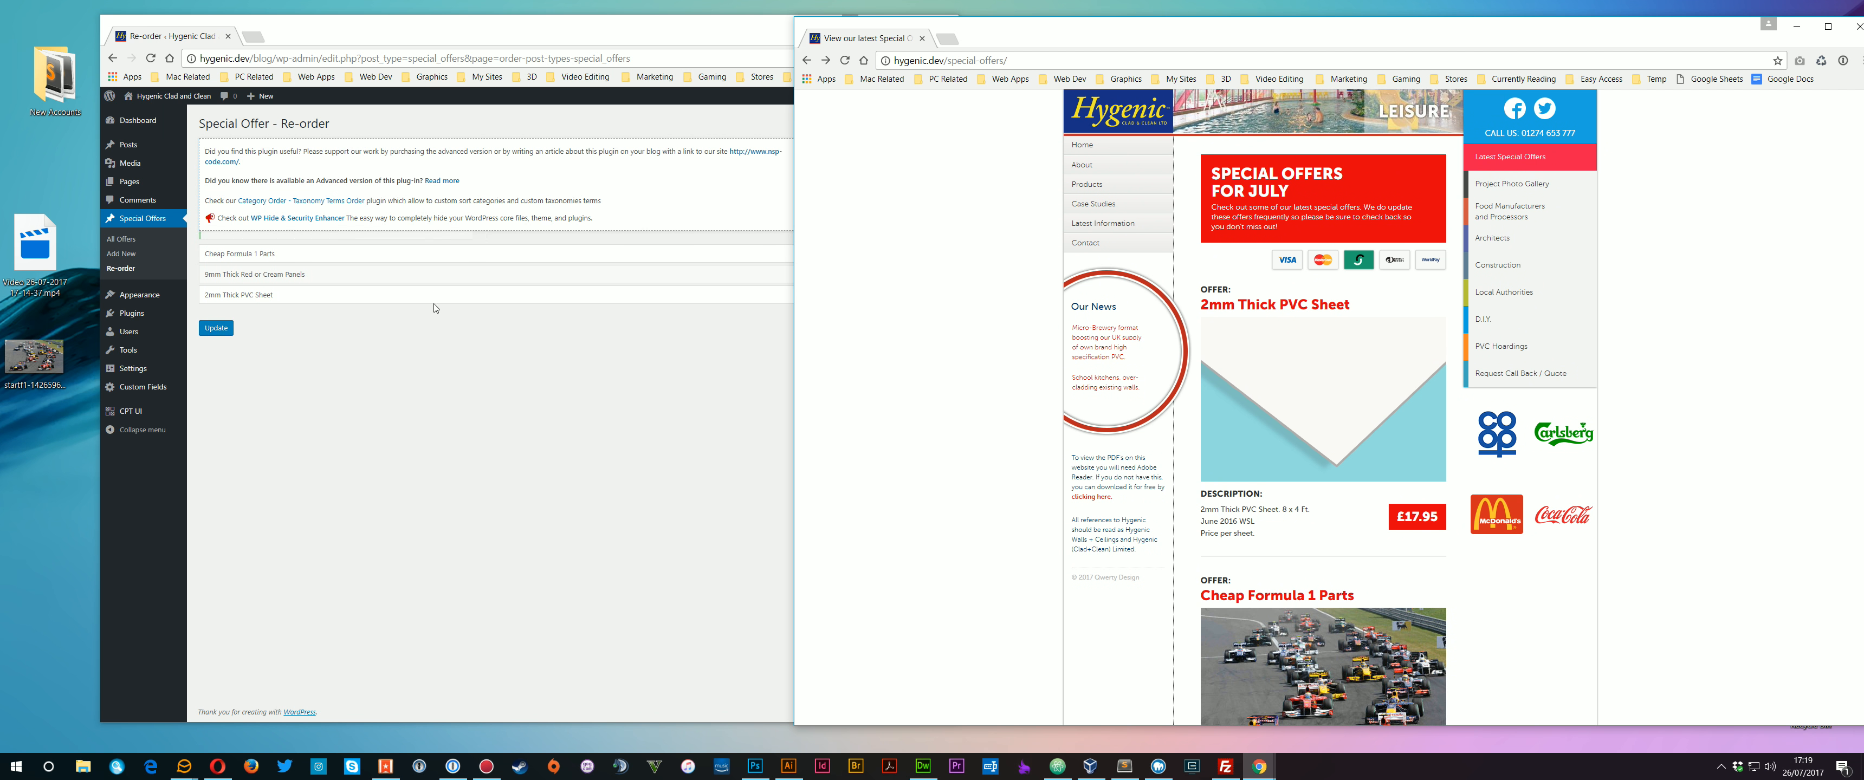
{"action": "right_click", "coordinate": [951, 287]}
{"action": "left_click", "coordinate": [975, 332]}
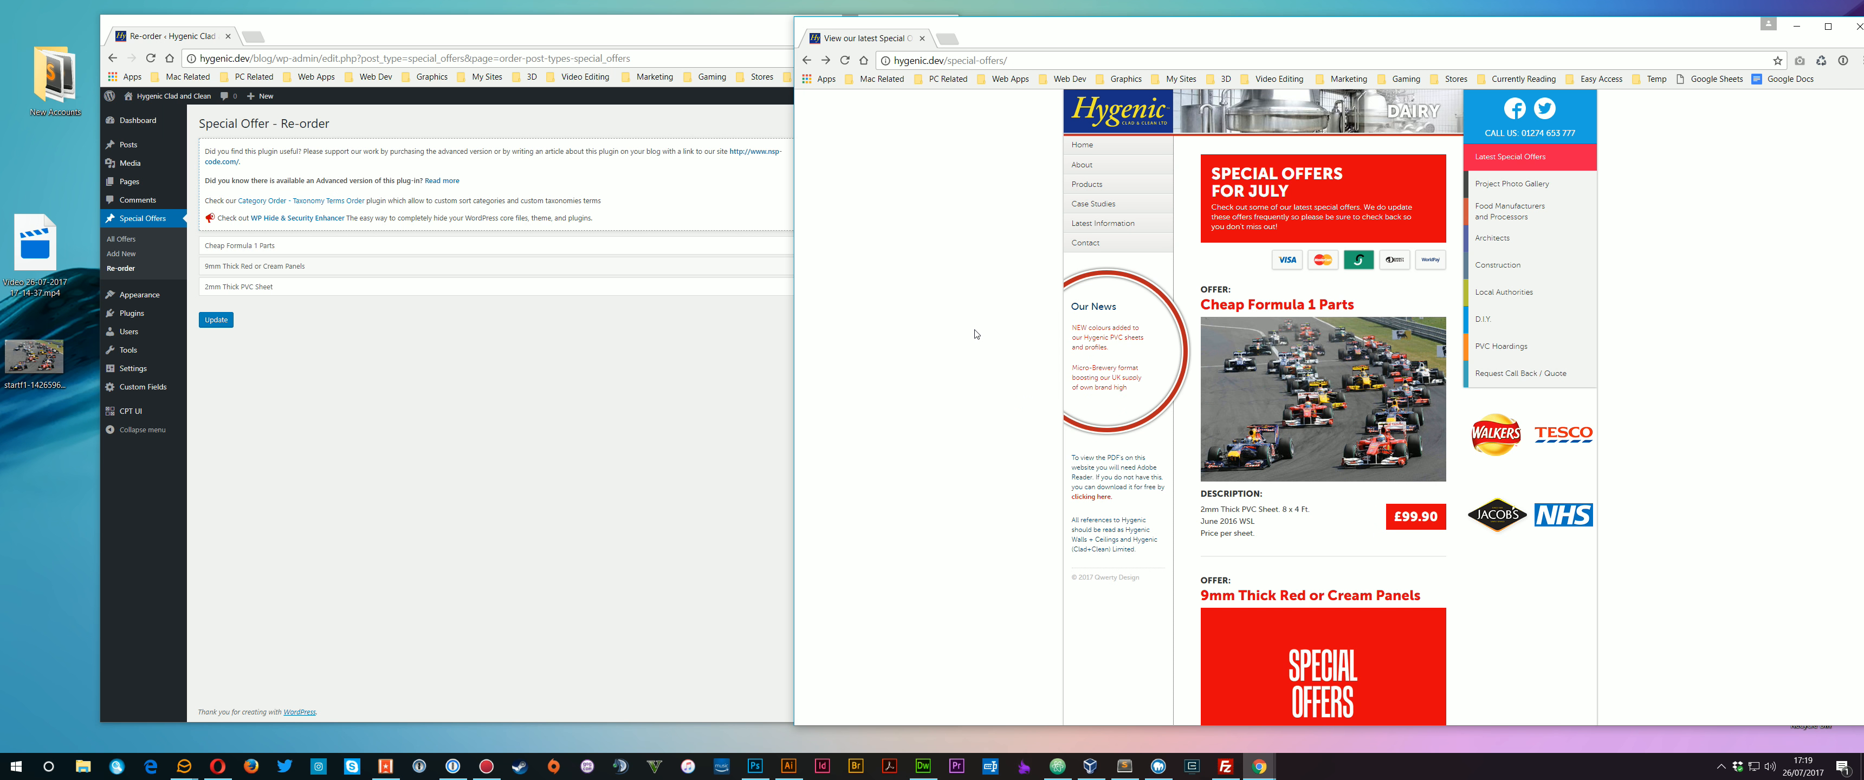
{"action": "scroll", "coordinate": [976, 334], "scroll_direction": "down", "scroll_amount": 3}
{"action": "scroll", "coordinate": [952, 337], "scroll_direction": "up", "scroll_amount": 2}
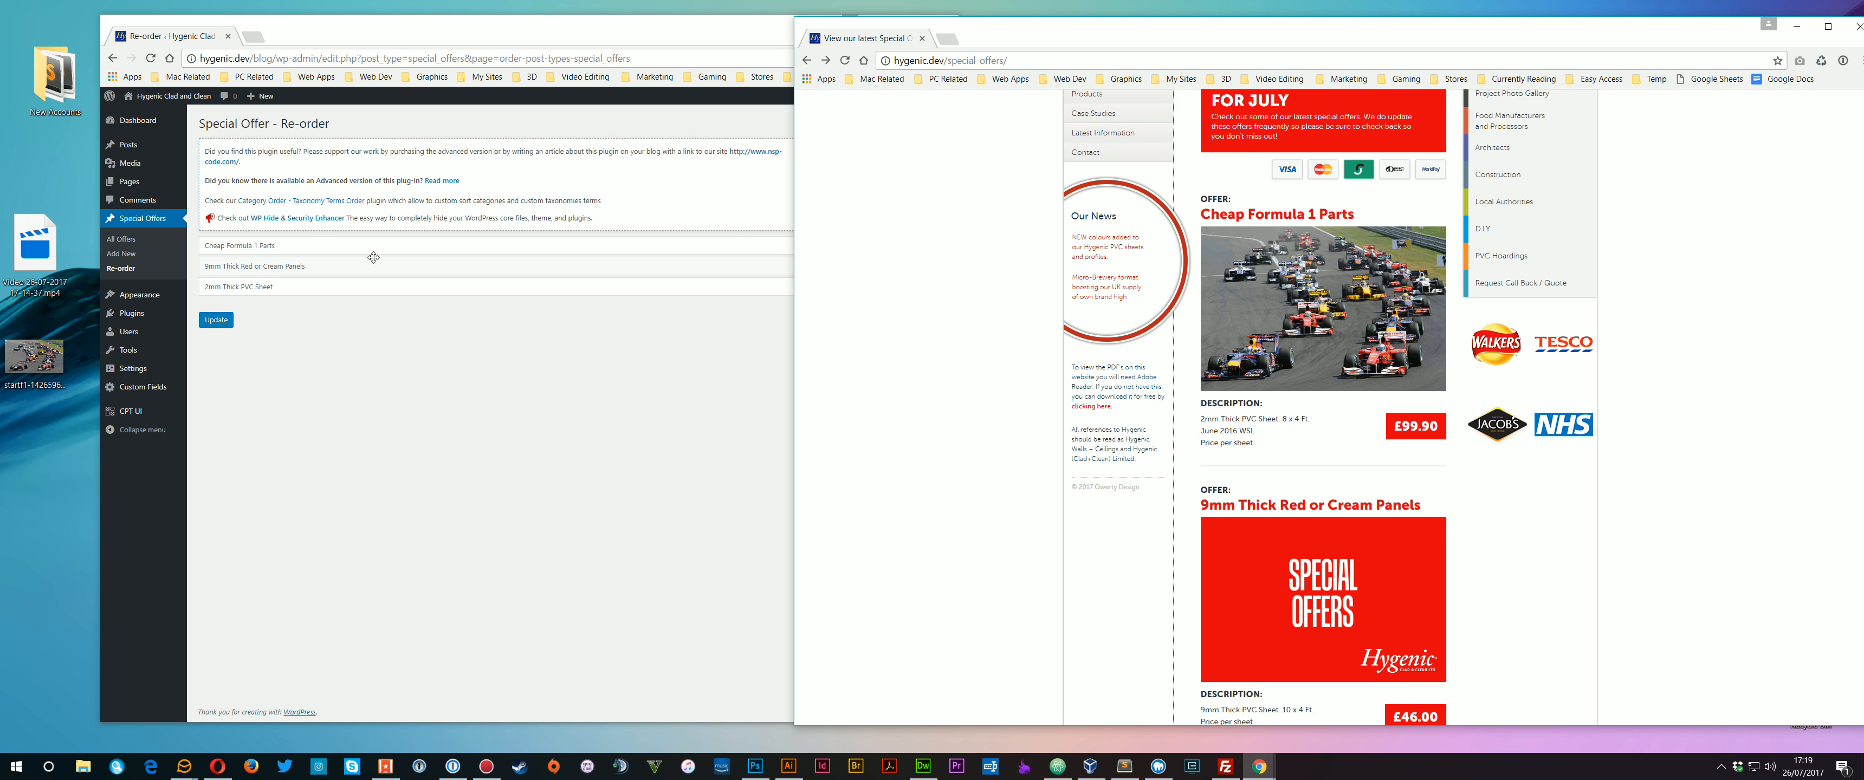
{"action": "scroll", "coordinate": [1226, 419], "scroll_direction": "down", "scroll_amount": 3}
Save the order with 2mm Thick PVC Sheet last once more and reload the live Special Offers page.
{"action": "left_click", "coordinate": [569, 483]}
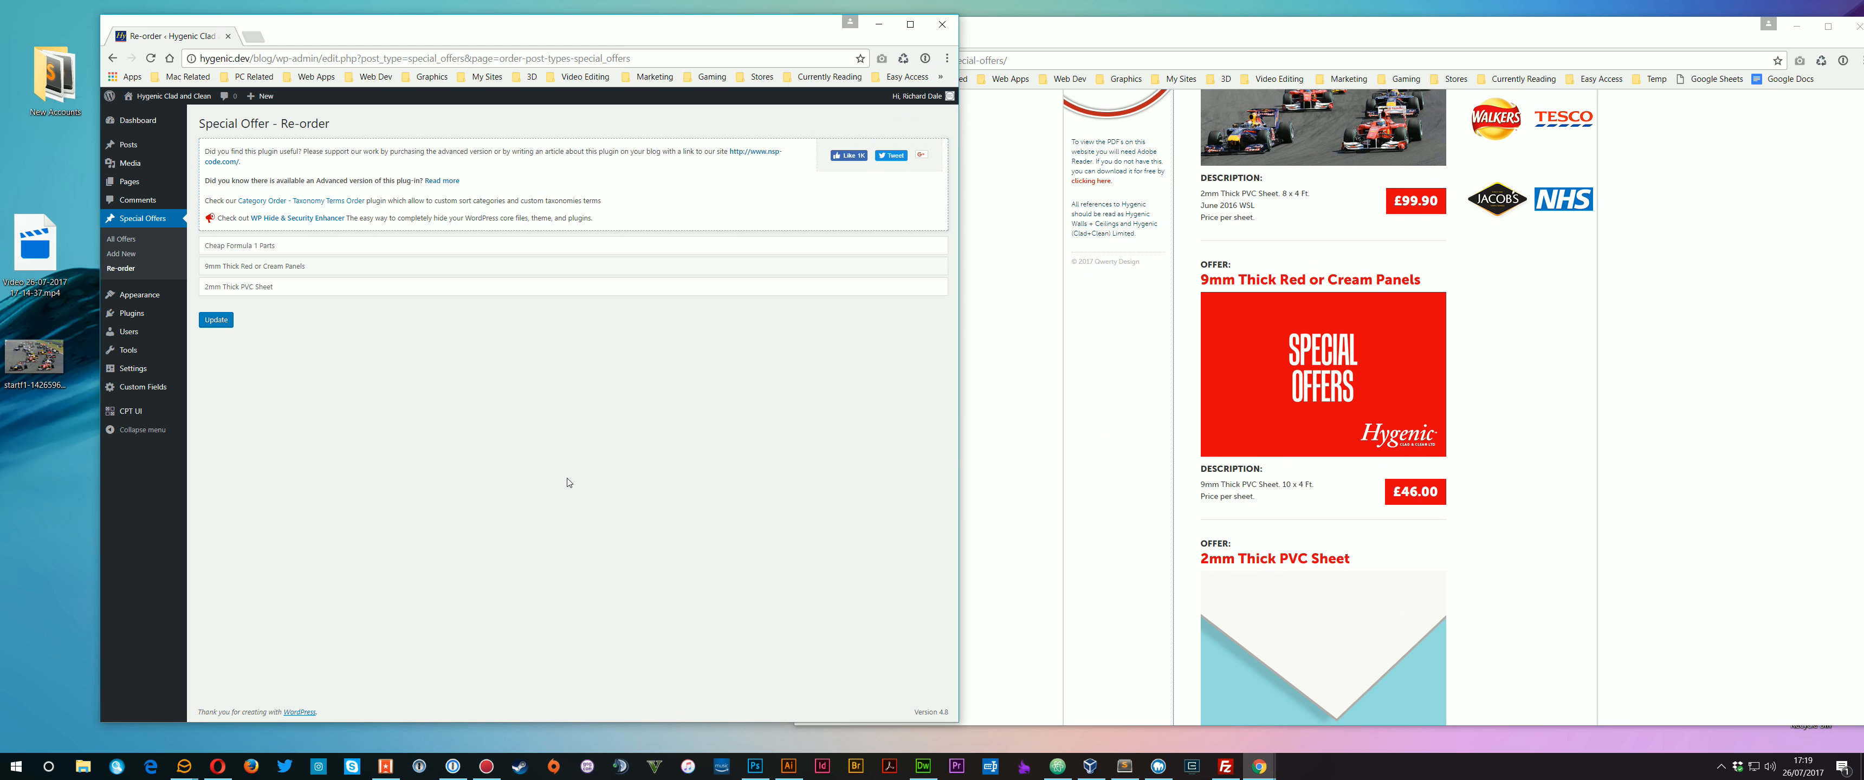
{"action": "left_click_drag", "start_coordinate": [259, 289], "coordinate": [253, 313]}
{"action": "left_click", "coordinate": [215, 320]}
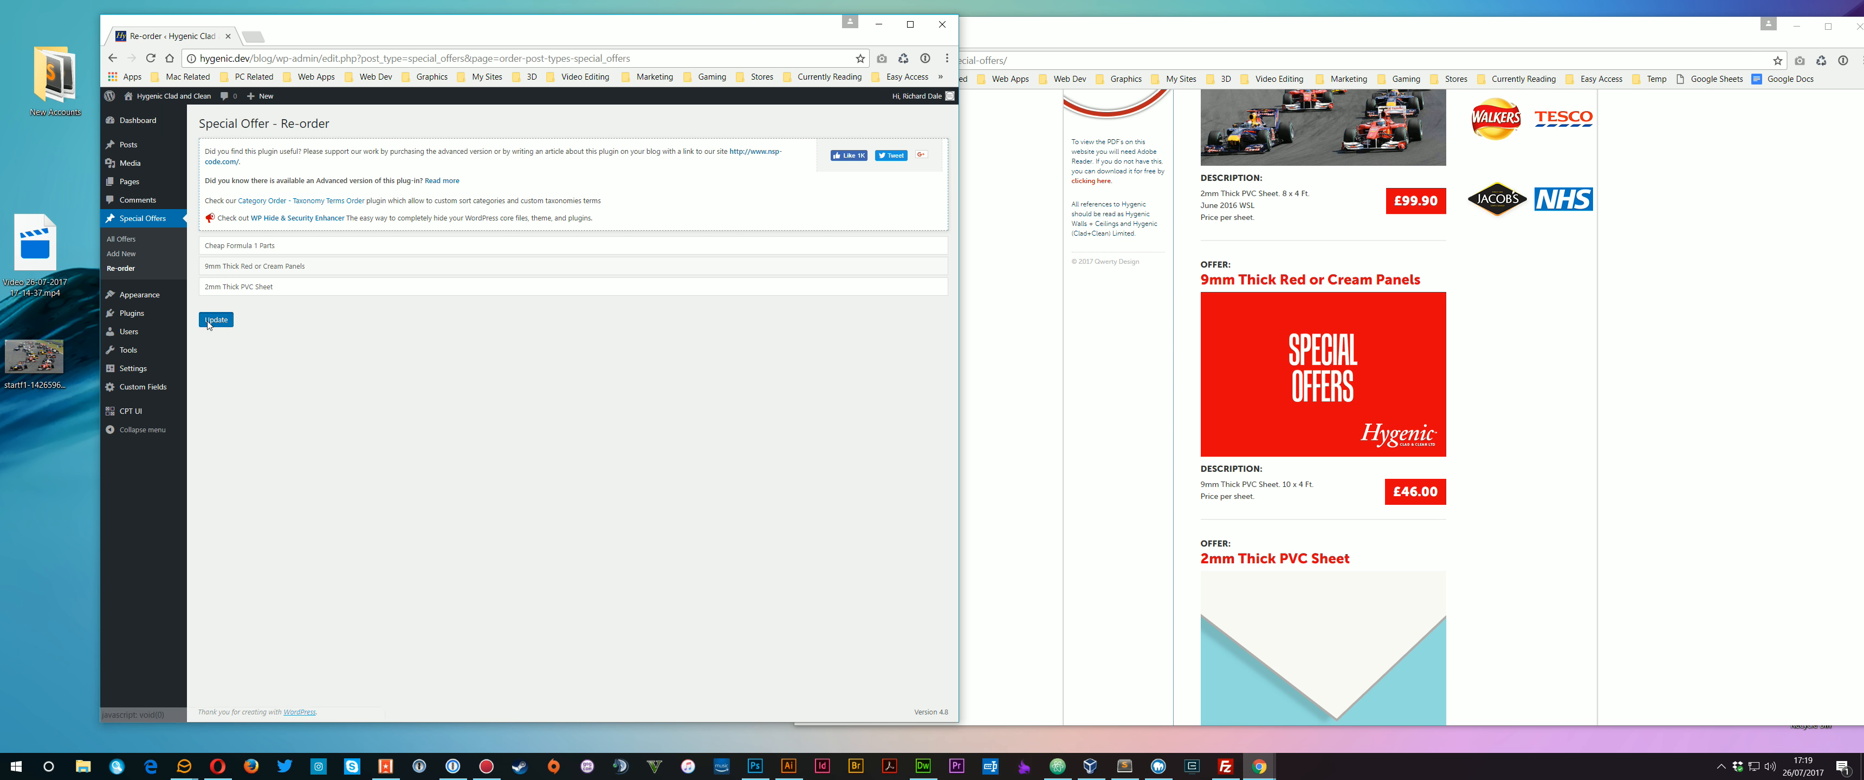
{"action": "left_click", "coordinate": [1044, 367]}
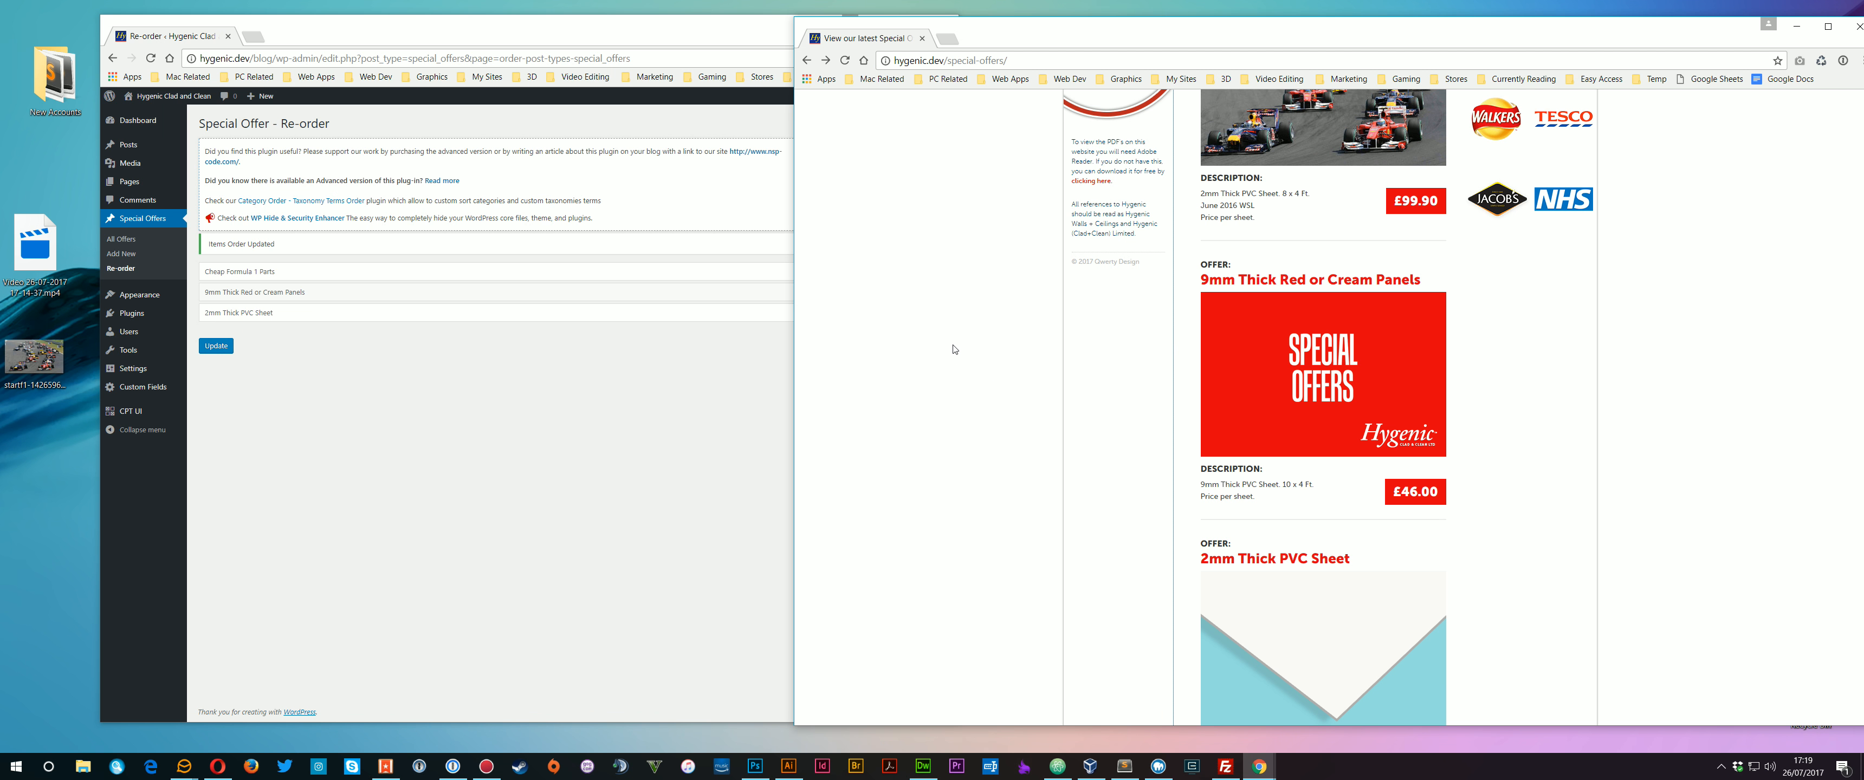
{"action": "right_click", "coordinate": [926, 271]}
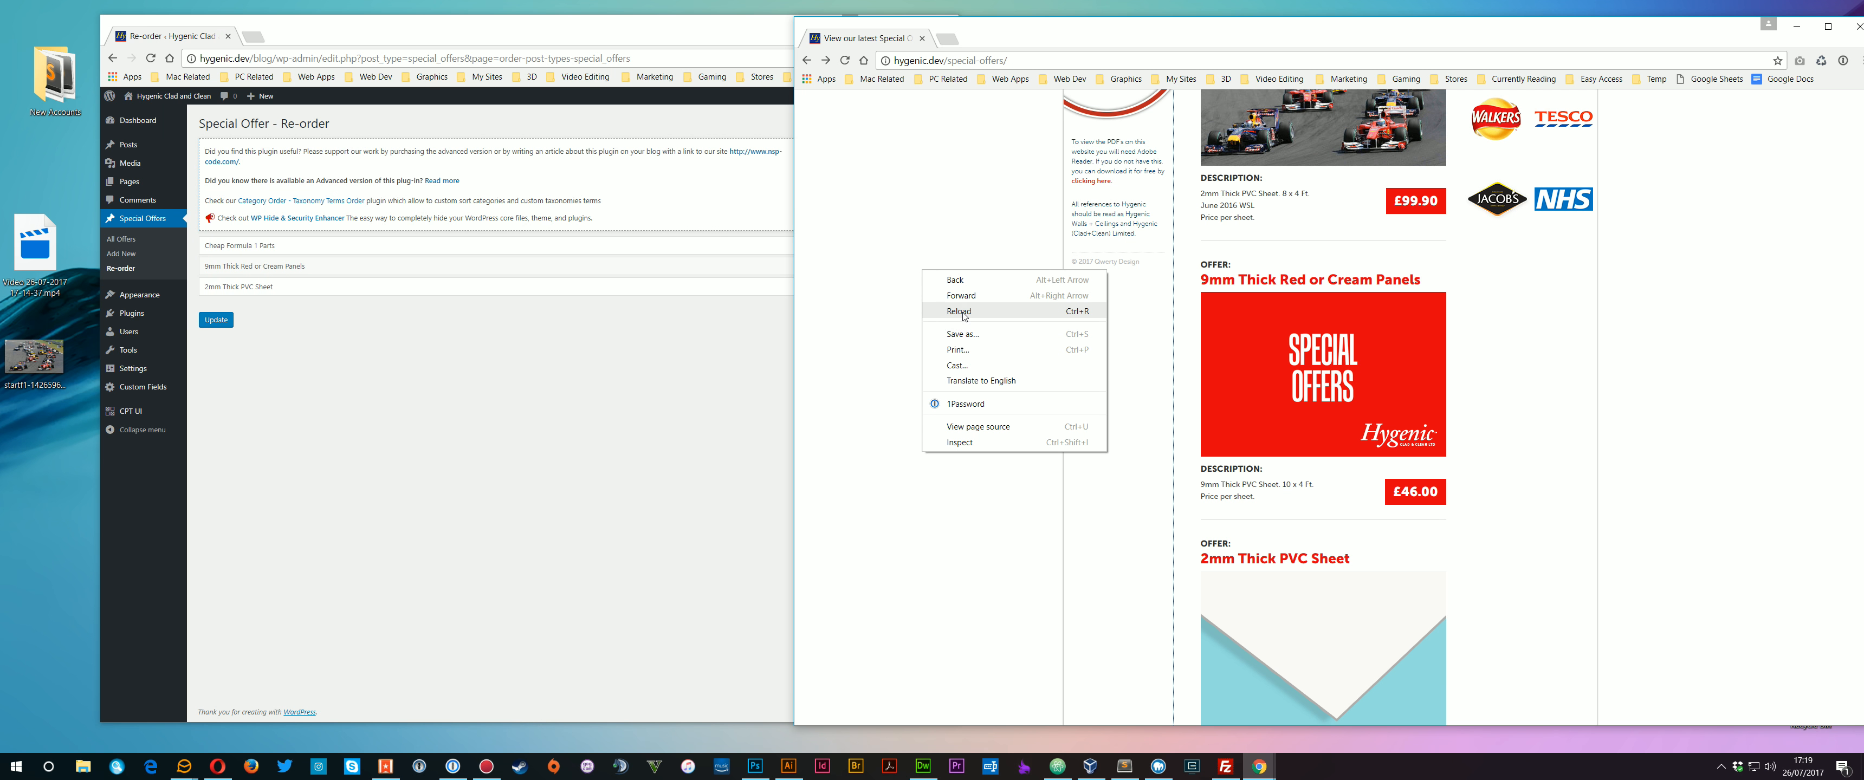
{"action": "left_click", "coordinate": [963, 316]}
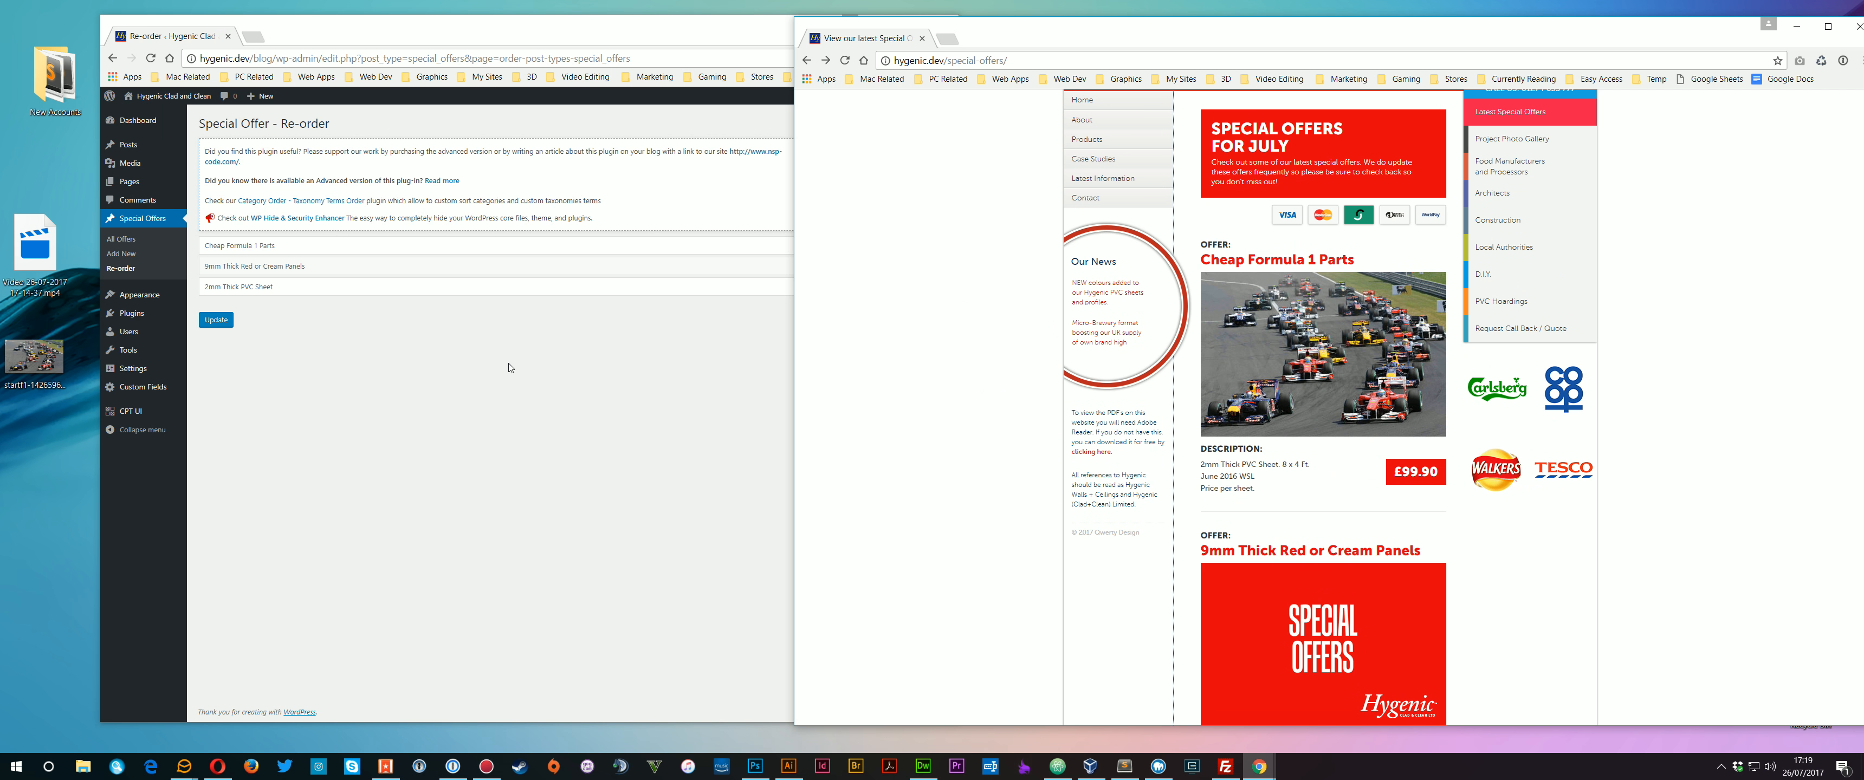
Move the 2mm Thick PVC Sheet offer above 9mm Thick Red or Cream Panels and save the order.
{"action": "left_click", "coordinate": [228, 291]}
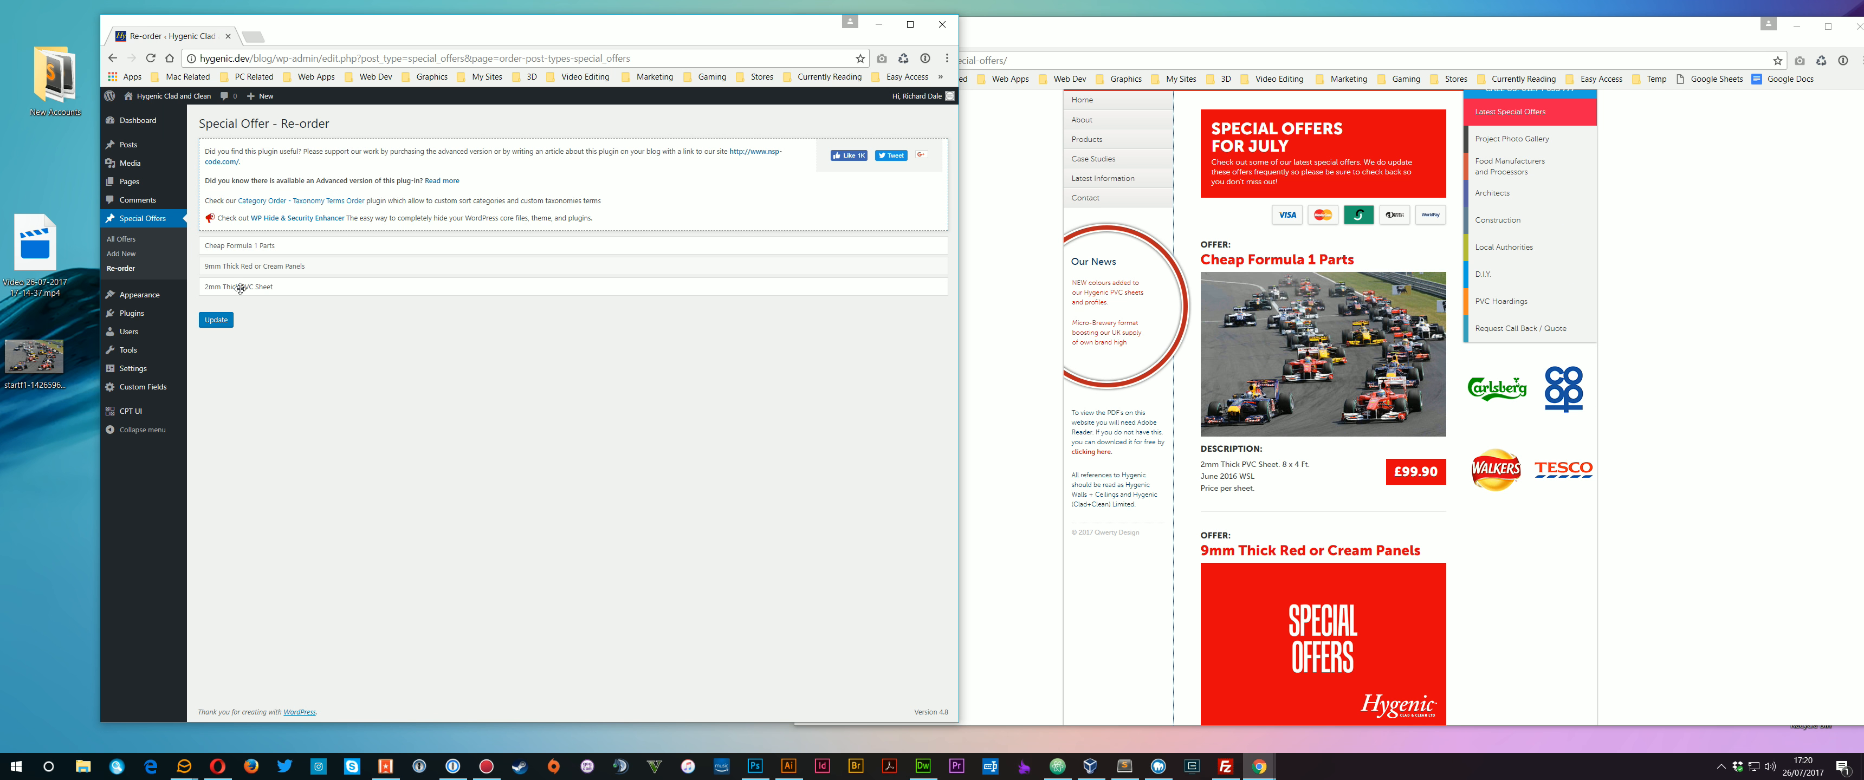
{"action": "left_click_drag", "start_coordinate": [240, 288], "coordinate": [242, 268]}
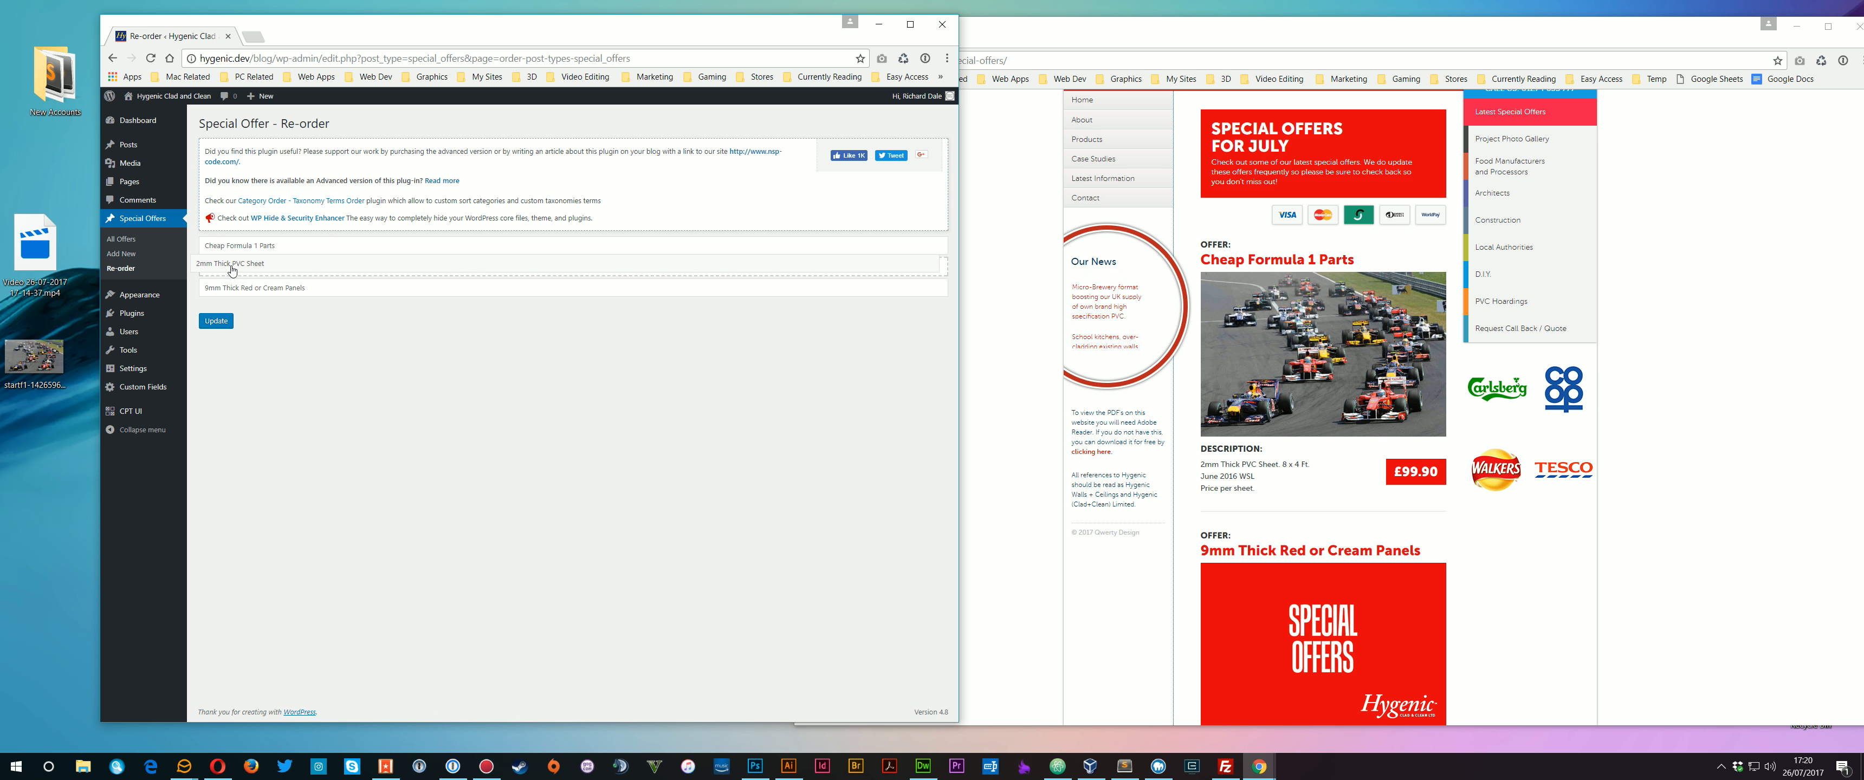
{"action": "left_click", "coordinate": [226, 321]}
Reload the live Special Offers page and examine where the 2mm and 9mm offers appear below the Formula 1 offer.
{"action": "left_click", "coordinate": [999, 396]}
{"action": "scroll", "coordinate": [901, 340], "scroll_direction": "up", "scroll_amount": 1}
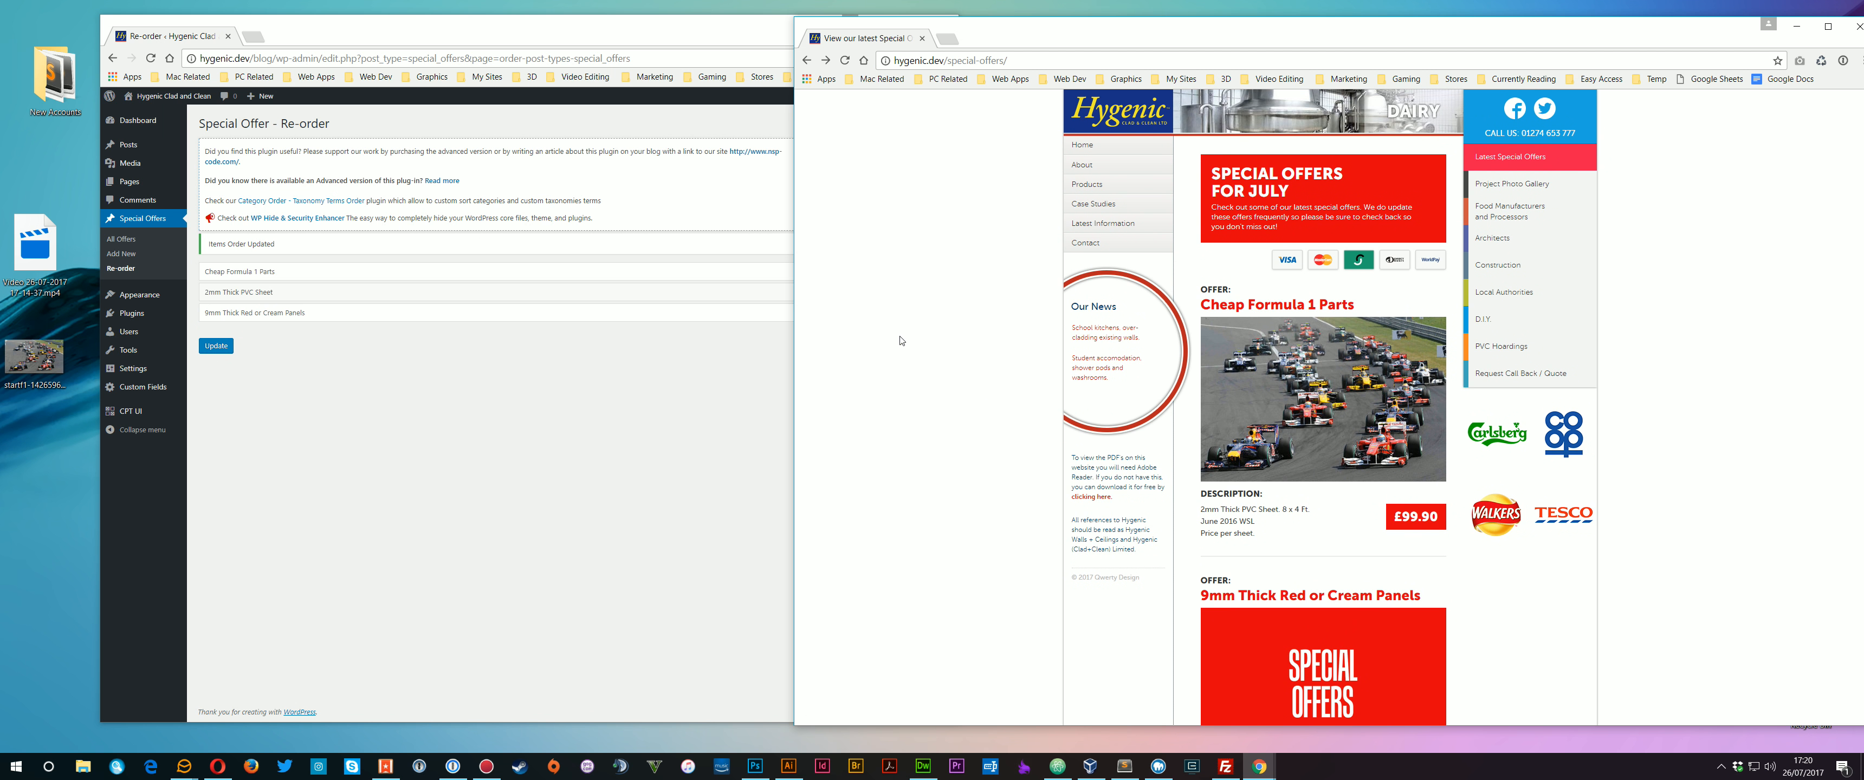
{"action": "right_click", "coordinate": [901, 340]}
{"action": "left_click", "coordinate": [937, 389]}
{"action": "scroll", "coordinate": [938, 385], "scroll_direction": "down", "scroll_amount": 4}
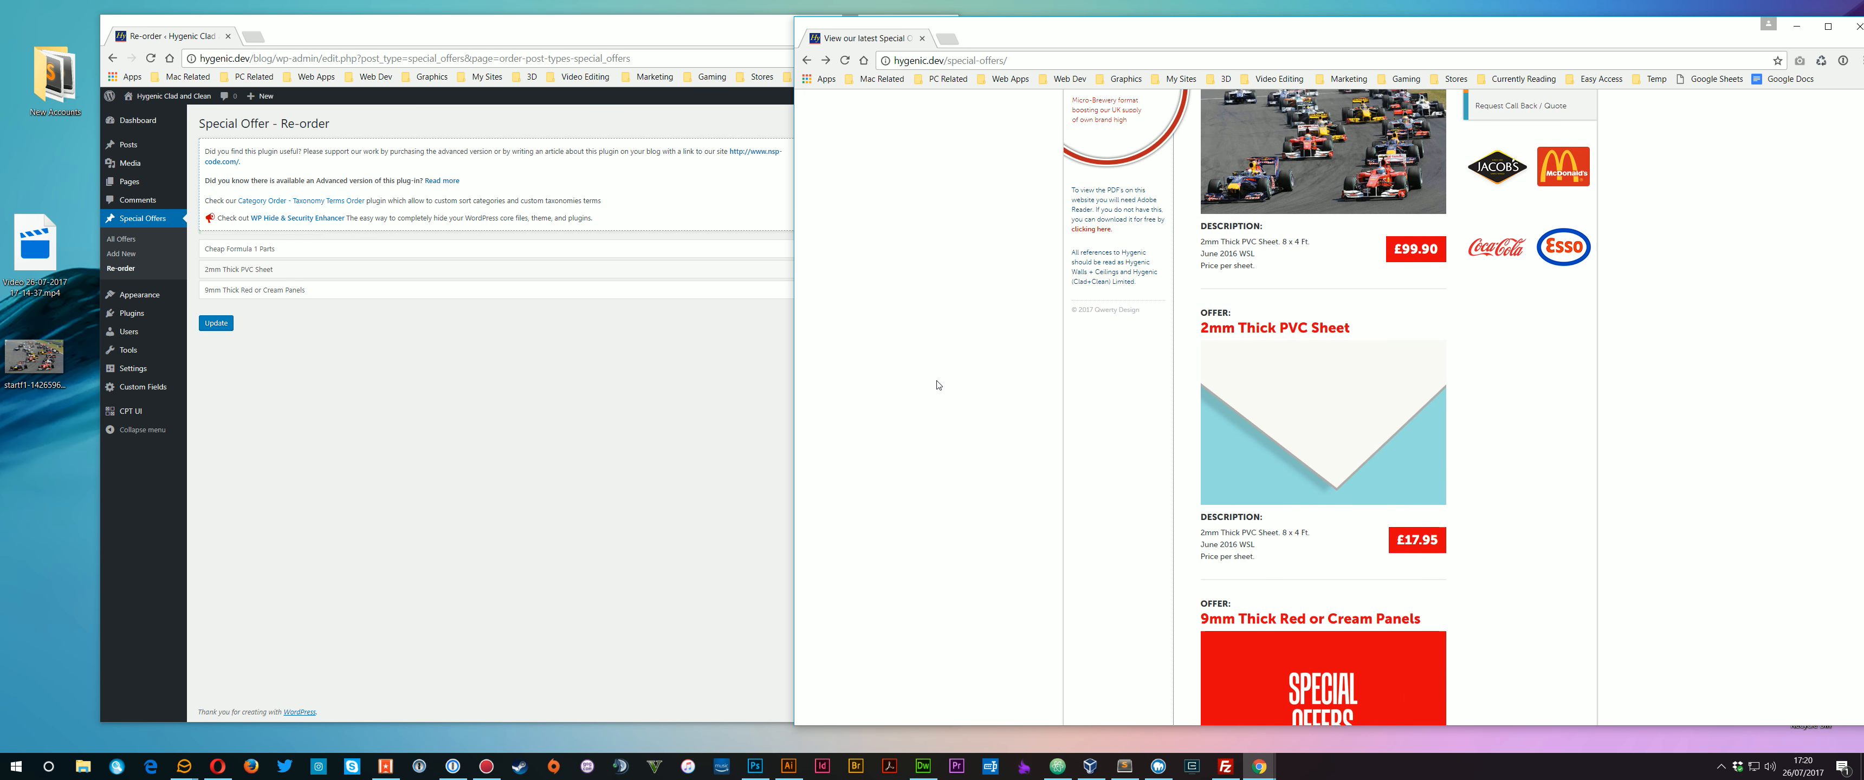
{"action": "scroll", "coordinate": [939, 385], "scroll_direction": "down", "scroll_amount": 7}
{"action": "scroll", "coordinate": [1135, 322], "scroll_direction": "up", "scroll_amount": 3}
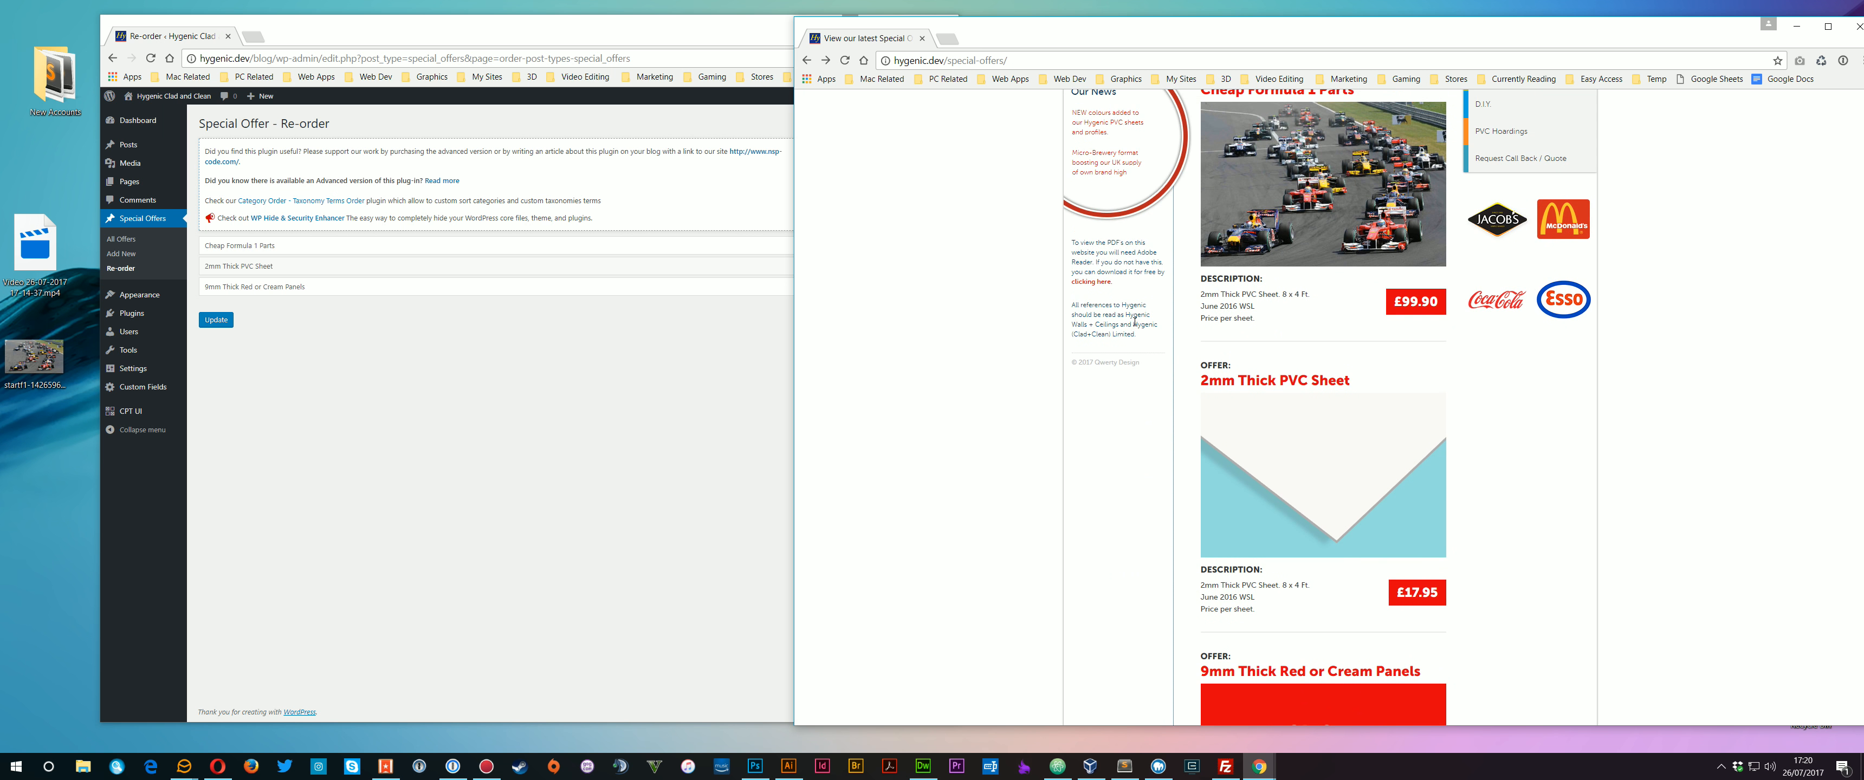
{"action": "scroll", "coordinate": [1135, 322], "scroll_direction": "up", "scroll_amount": 3}
Open the Cheap Formula 1 Parts offer for editing and change the date in its description to August 2017.
{"action": "left_click", "coordinate": [491, 401]}
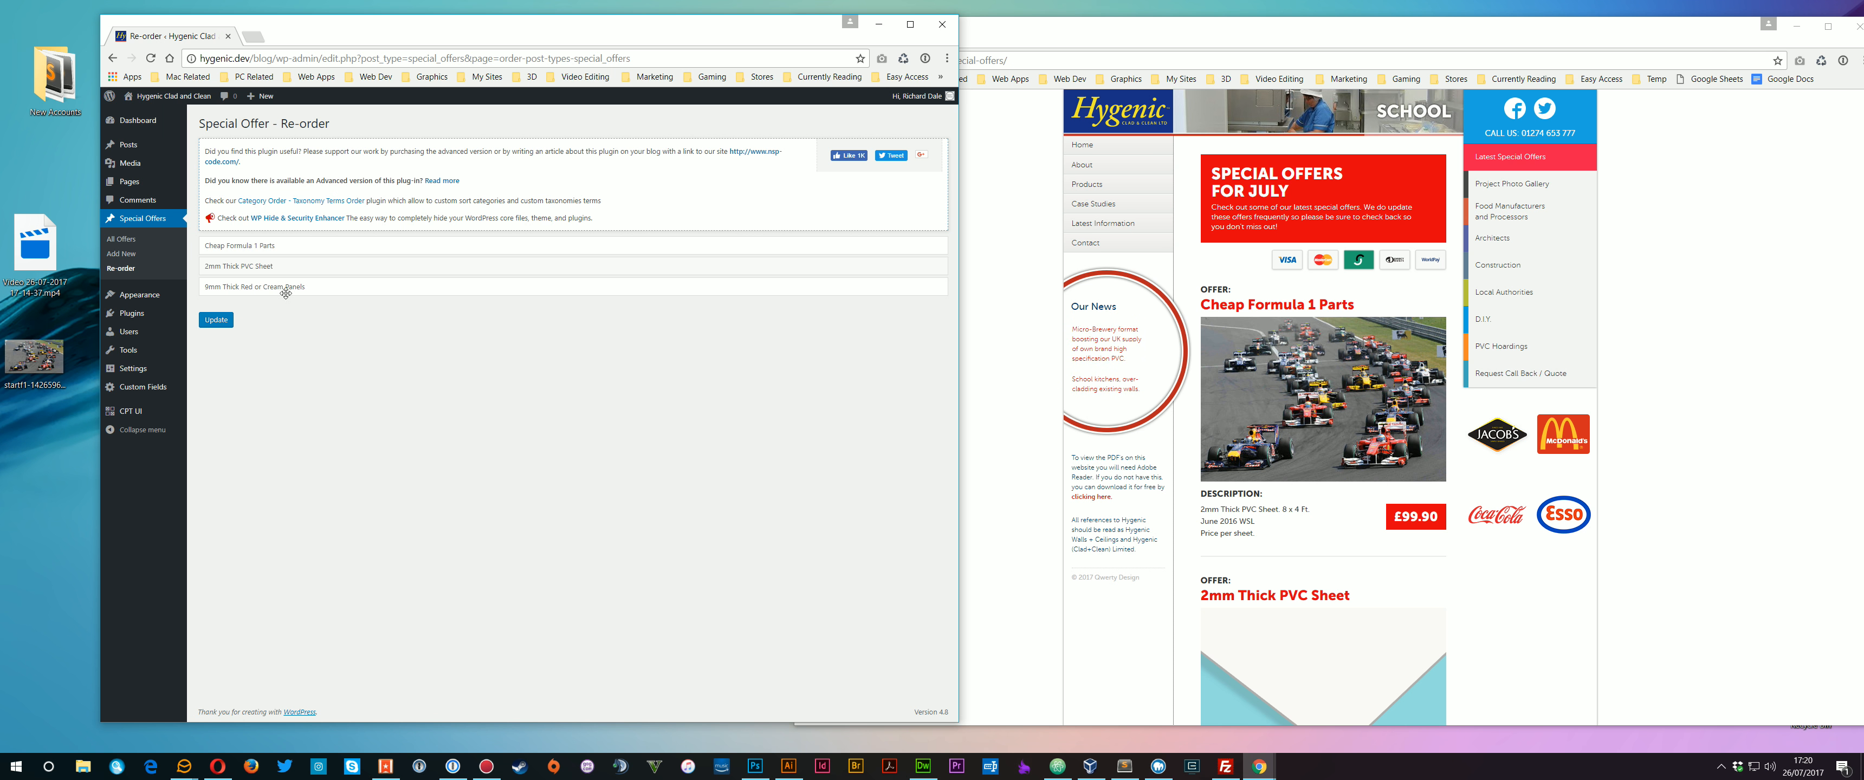
{"action": "left_click", "coordinate": [134, 217]}
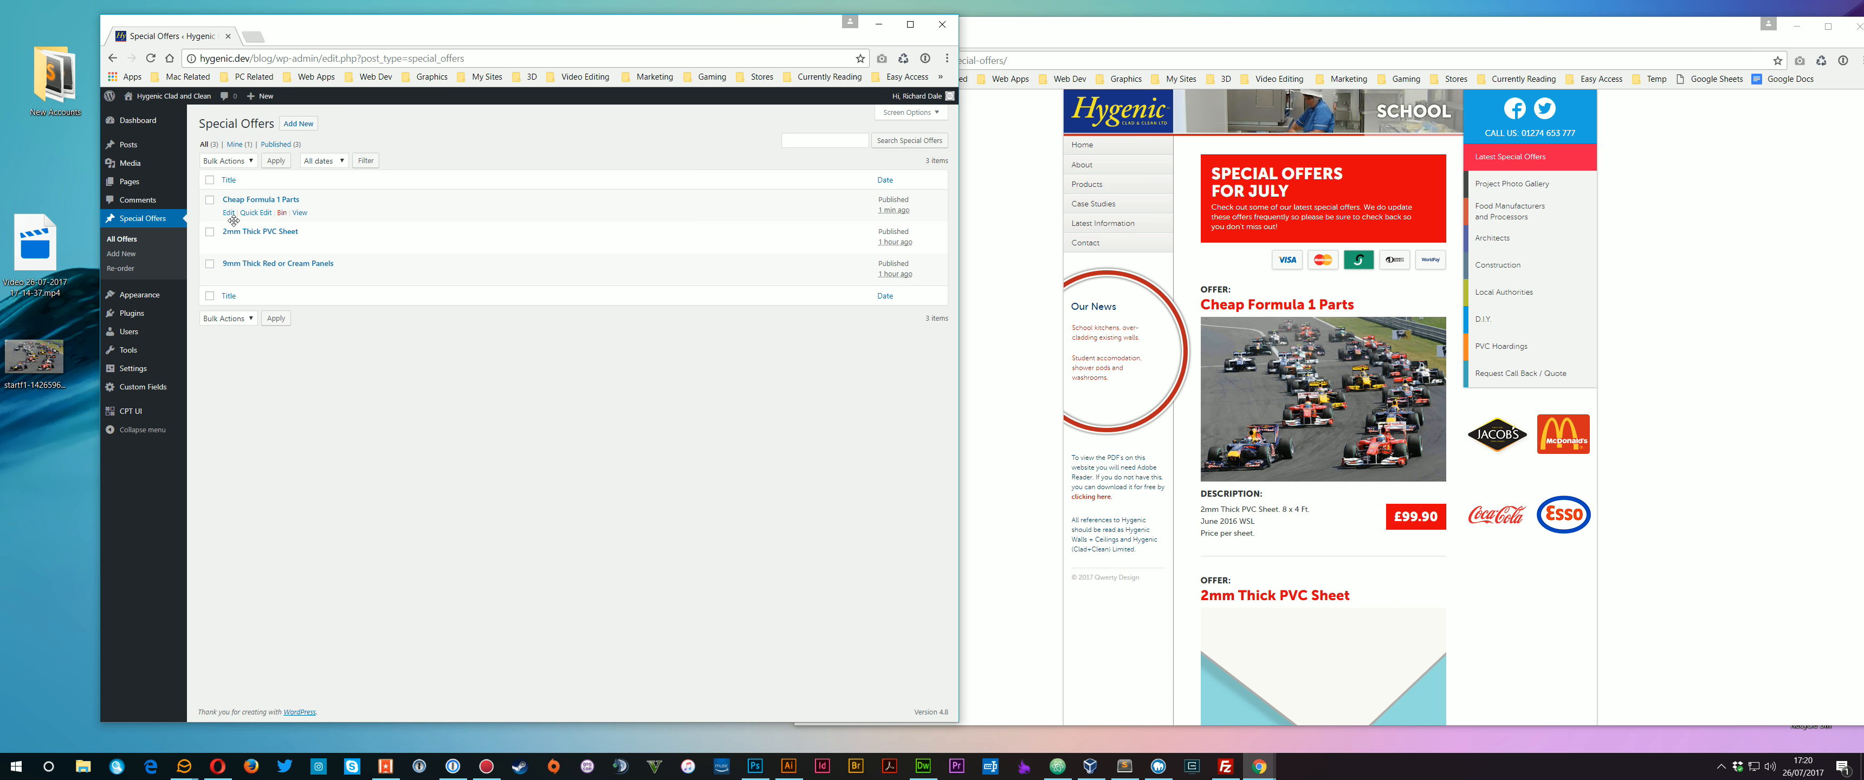
{"action": "left_click", "coordinate": [229, 213]}
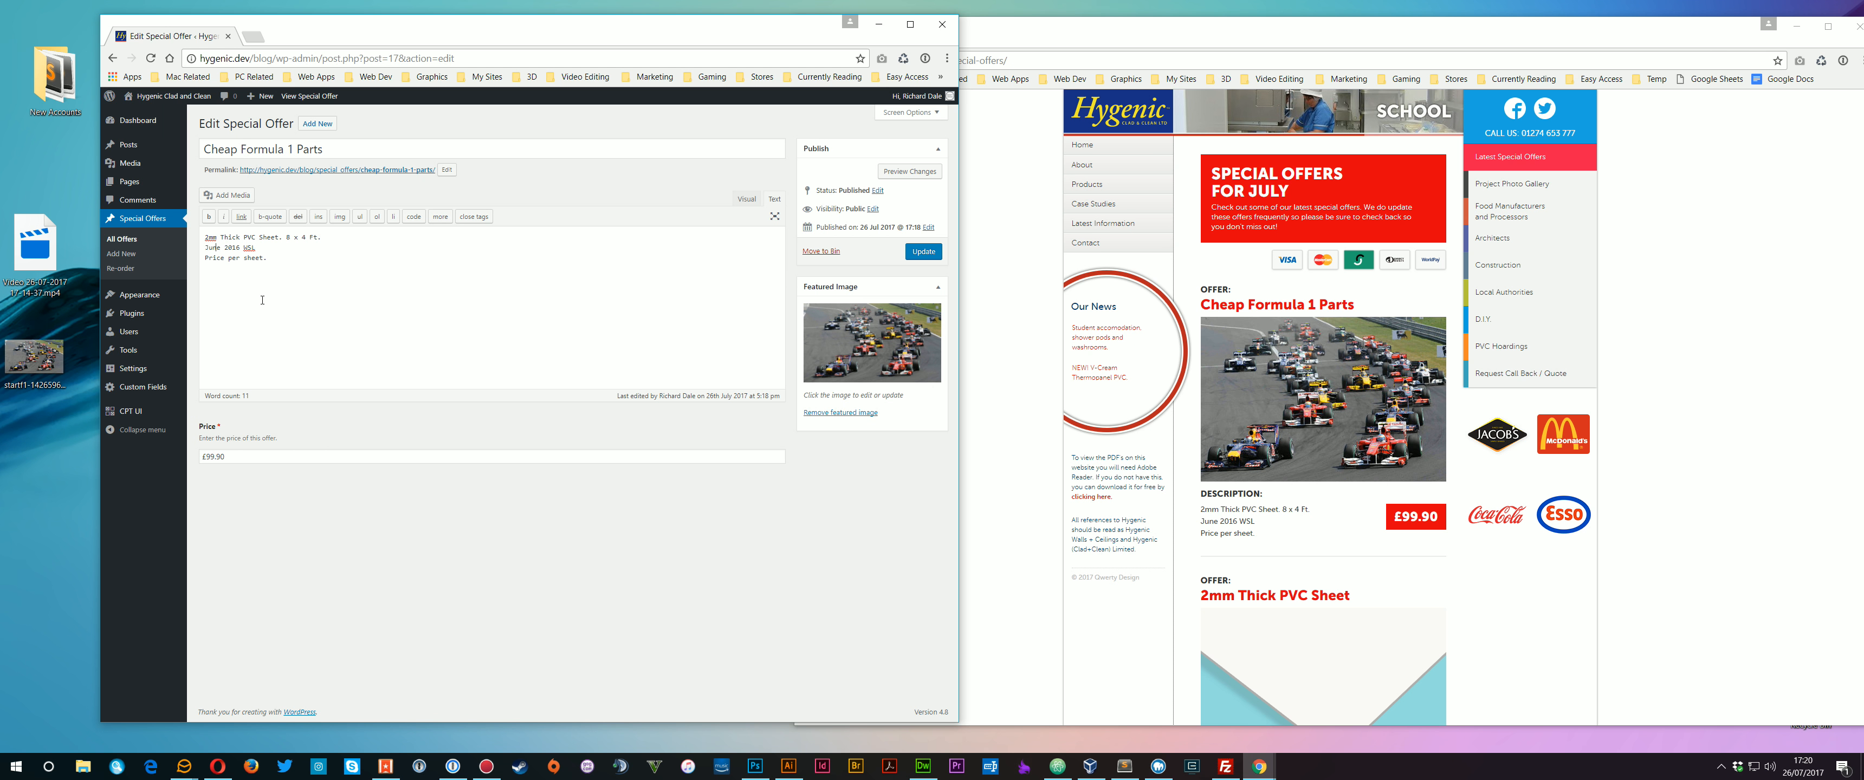
{"action": "key", "text": "BackSpace"}
{"action": "key", "text": "BackSpace"}
{"action": "key", "text": "BackSpace"}
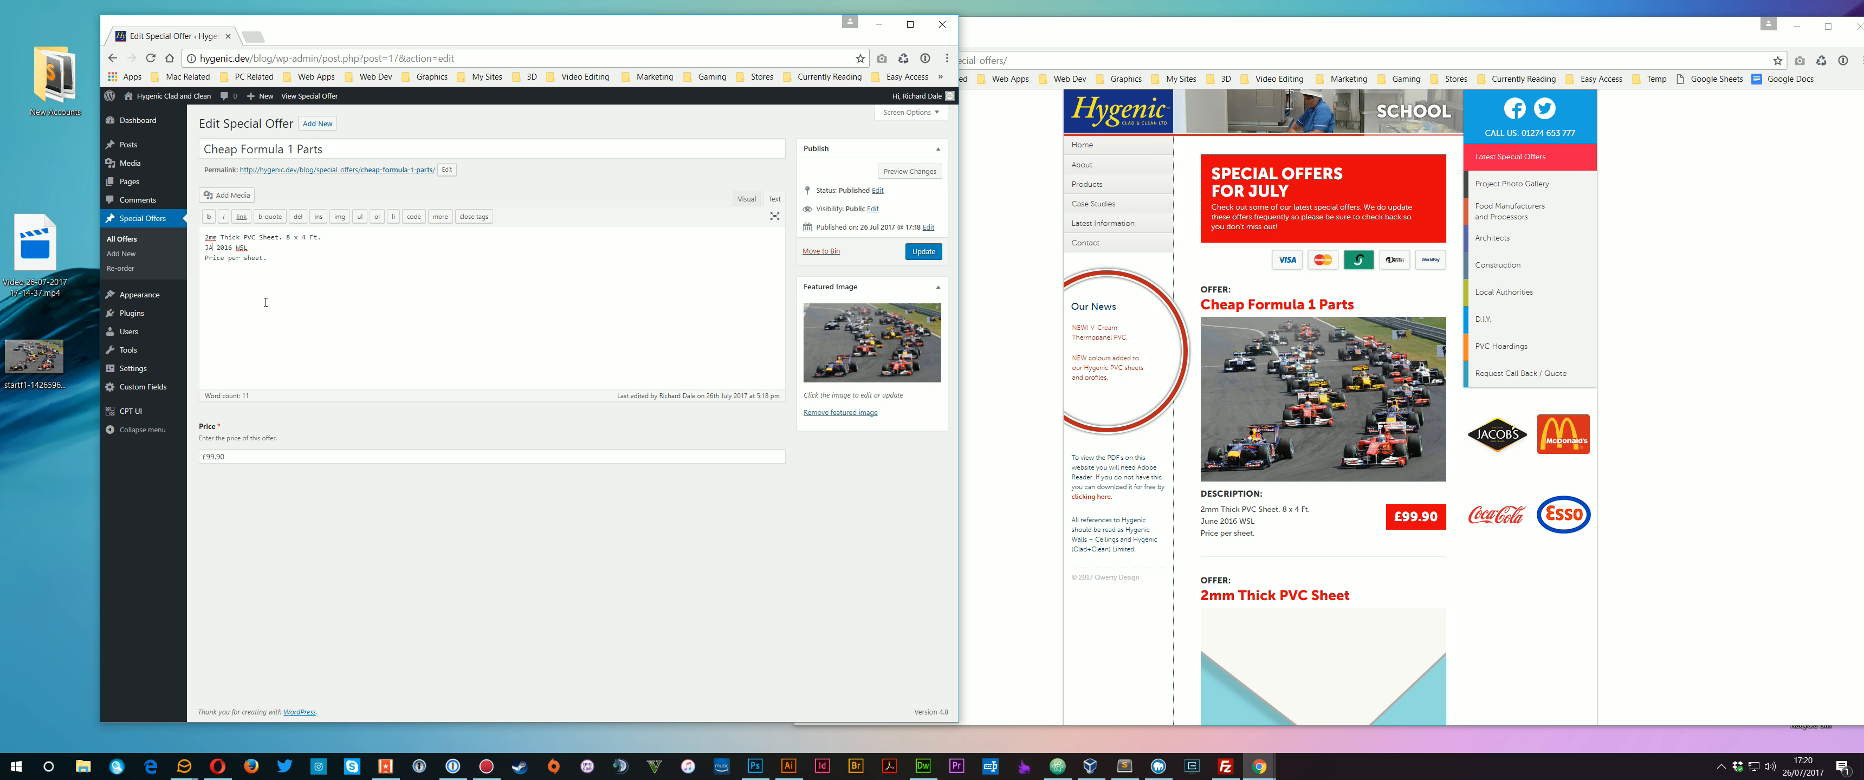
{"action": "type", "text": "ugust"}
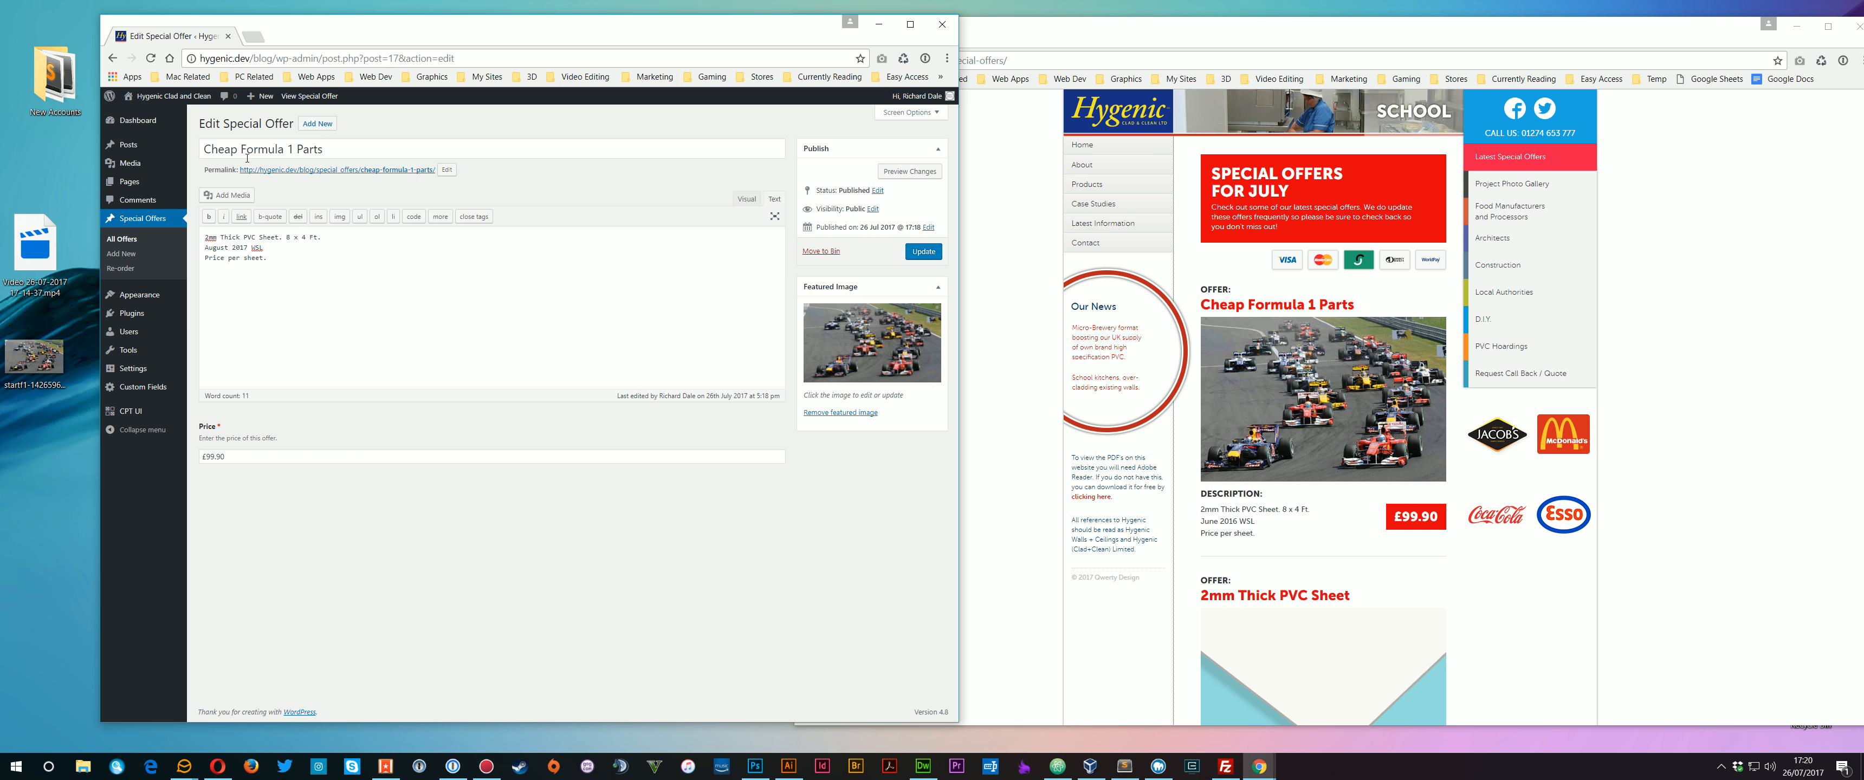
Change the offer's title to "Cheap Formula 1 Car Parts" and update the offer.
{"action": "left_click", "coordinate": [349, 149]}
{"action": "key", "text": "ctrl+Left"}
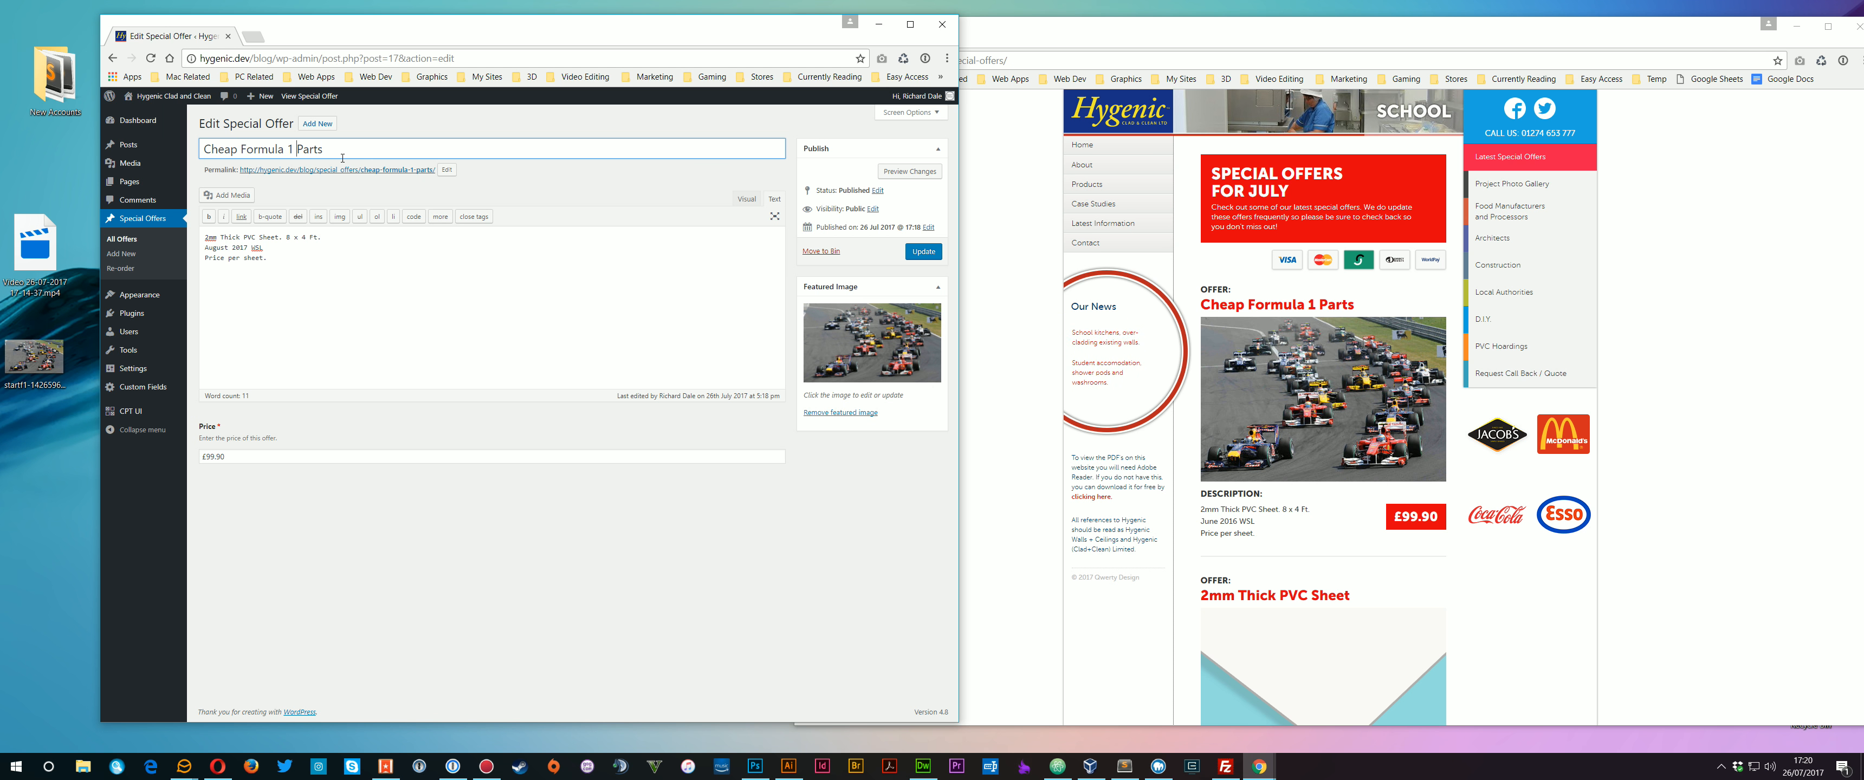
{"action": "type", "text": "Caar"}
{"action": "key", "text": "BackSpace"}
{"action": "key", "text": "BackSpace"}
{"action": "type", "text": "r"}
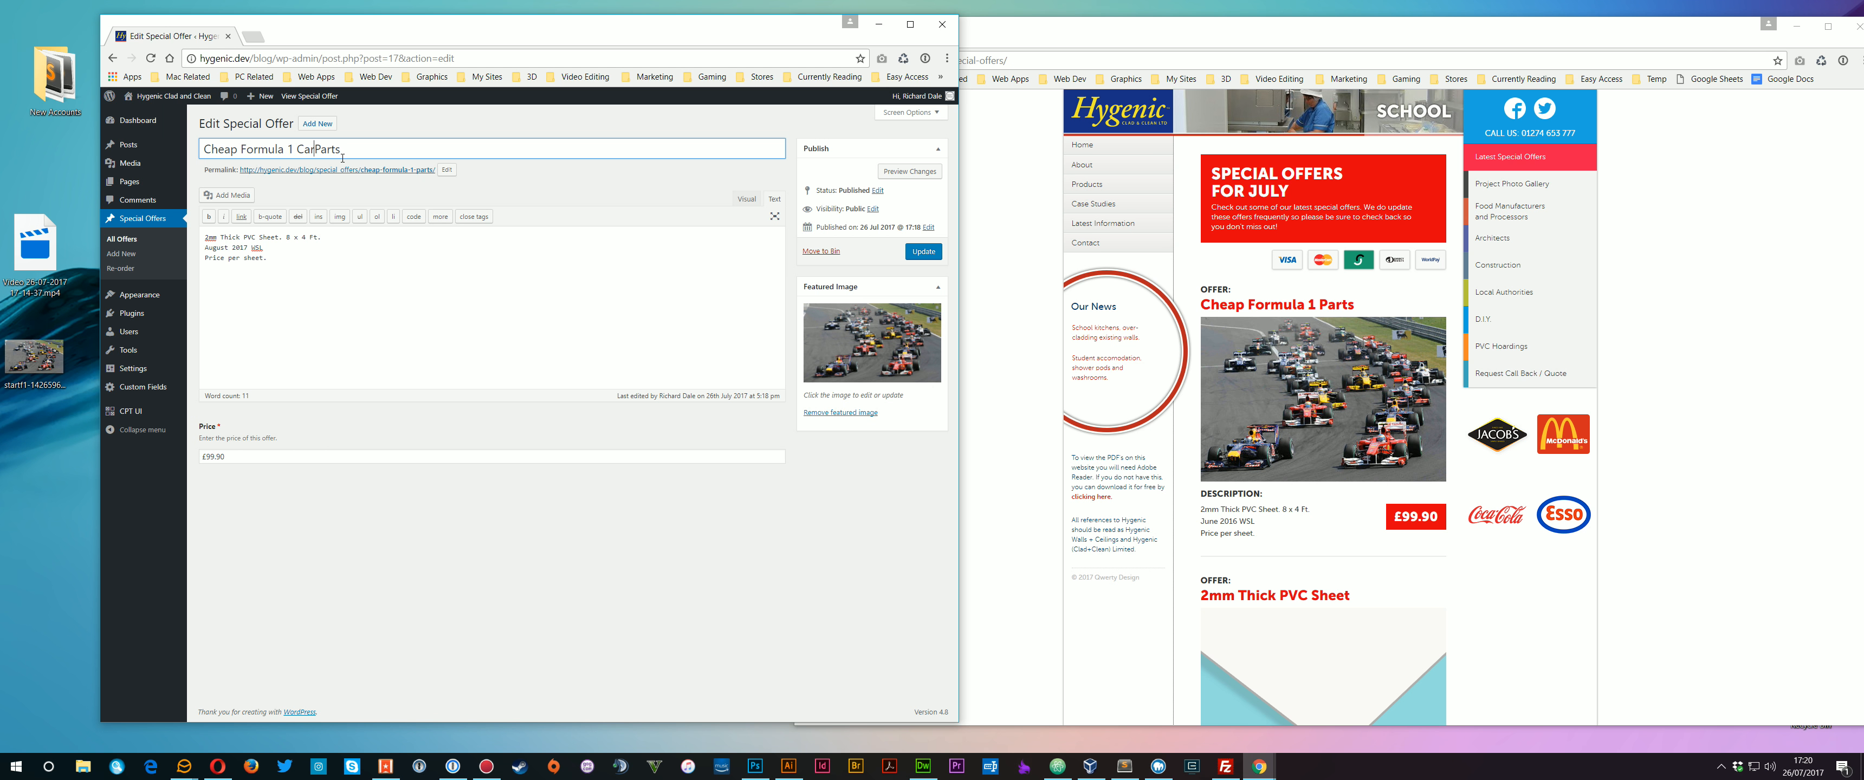
{"action": "left_click", "coordinate": [921, 251]}
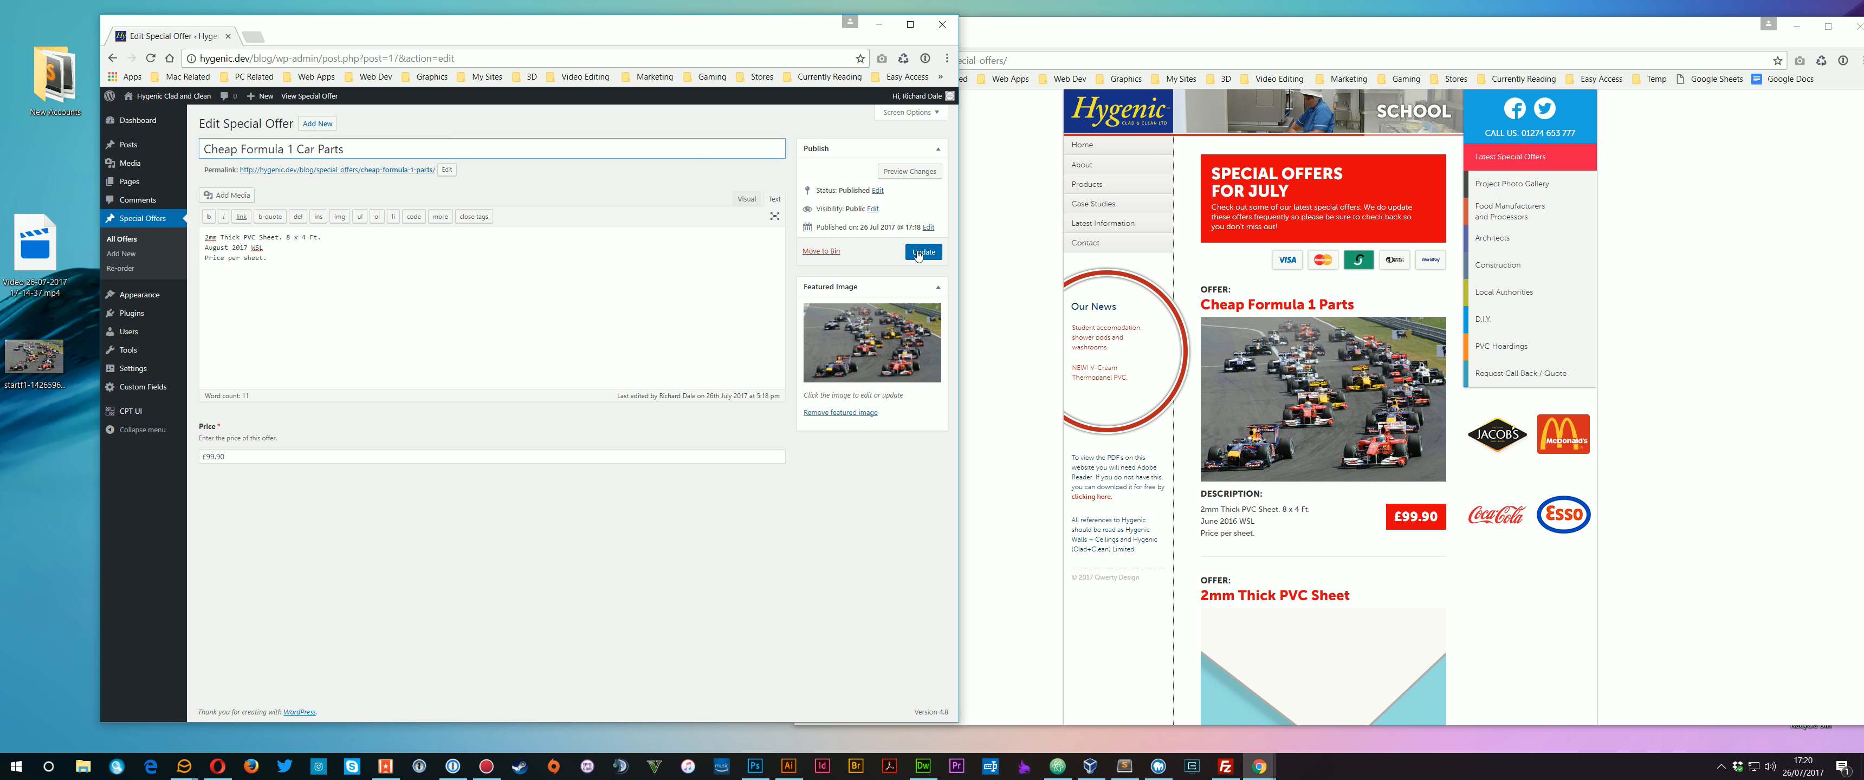
Reload the live Special Offers page and check the Formula 1 offer's title and description date.
{"action": "left_click", "coordinate": [997, 261]}
{"action": "right_click", "coordinate": [955, 271]}
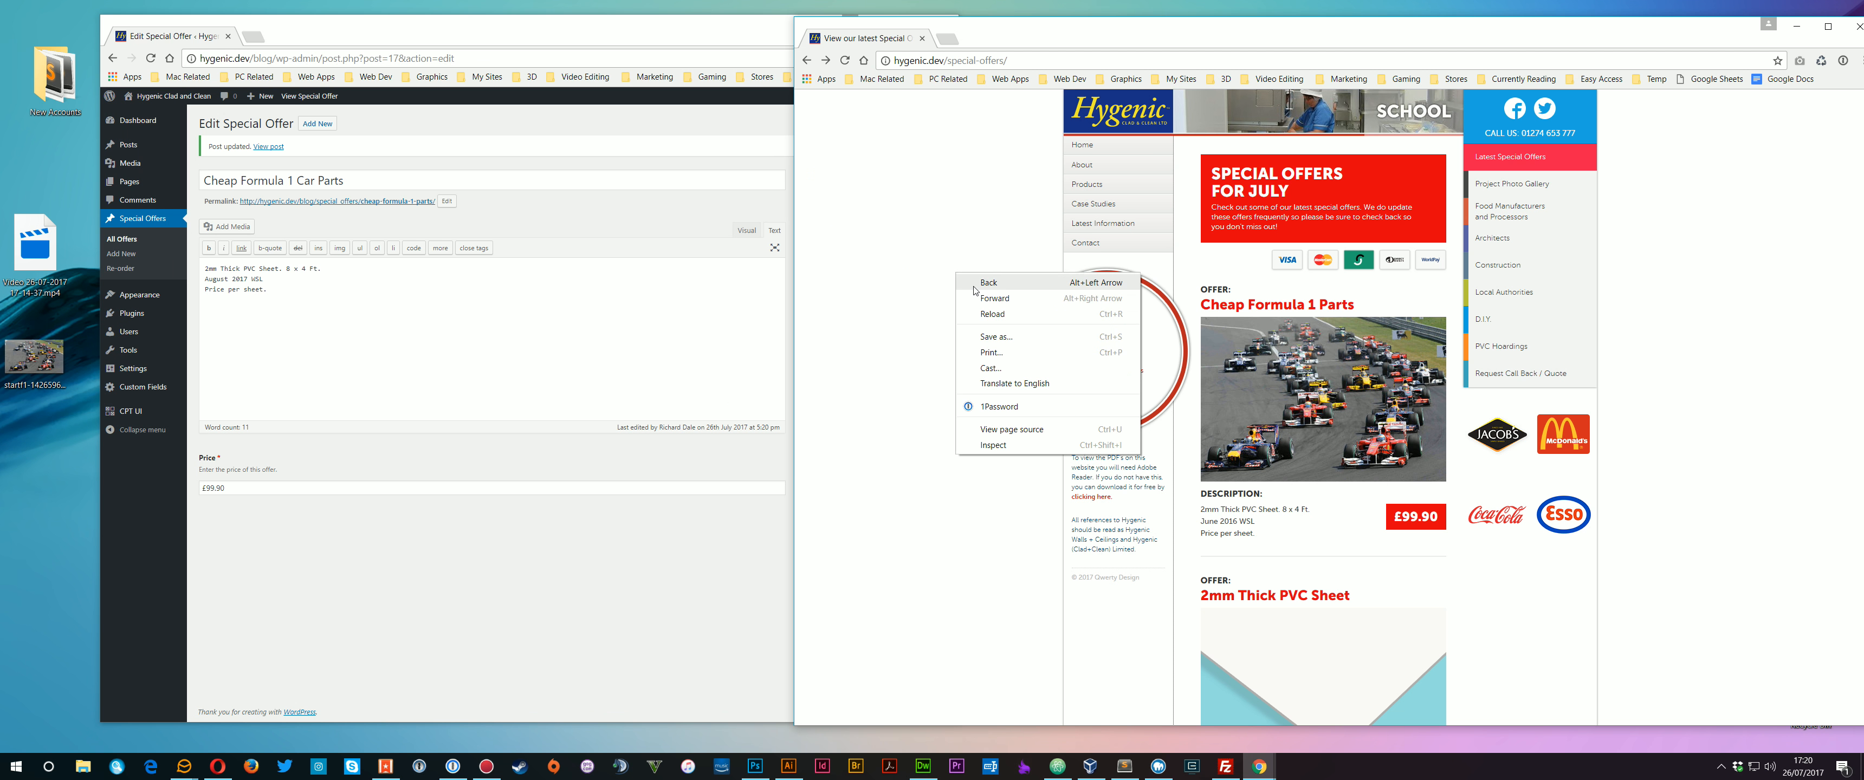
{"action": "left_click", "coordinate": [985, 321]}
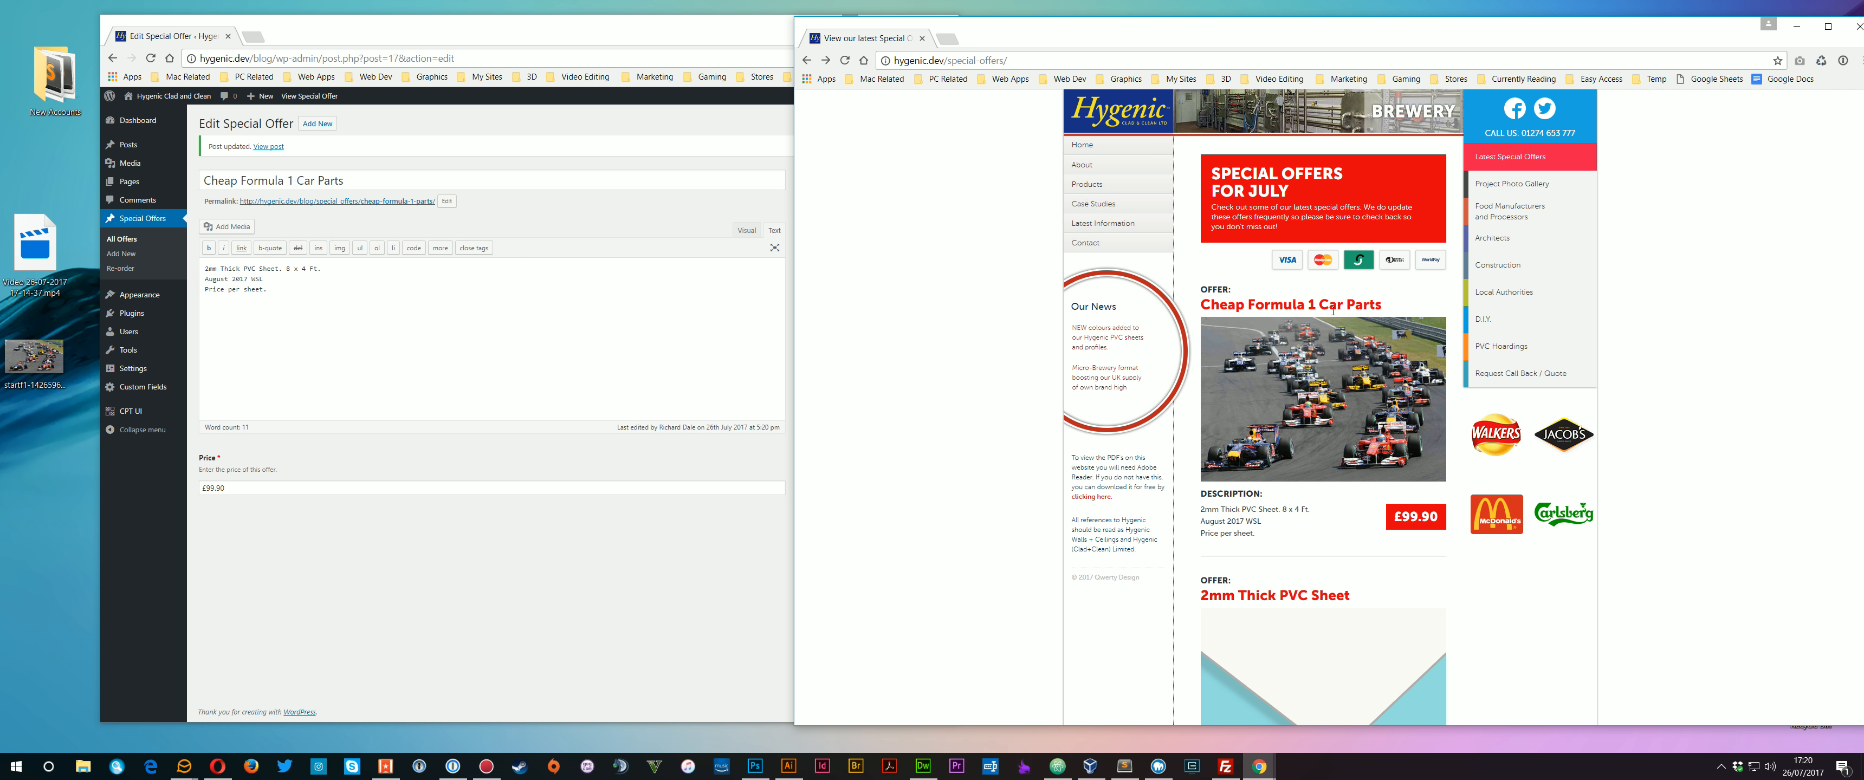
{"action": "left_click_drag", "start_coordinate": [1319, 307], "coordinate": [1367, 308]}
{"action": "left_click_drag", "start_coordinate": [1219, 521], "coordinate": [1242, 520]}
Set the price of the Cheap Formula 1 Car Parts offer to £199.90 and update the offer.
{"action": "left_click", "coordinate": [346, 410]}
{"action": "left_click", "coordinate": [244, 487]}
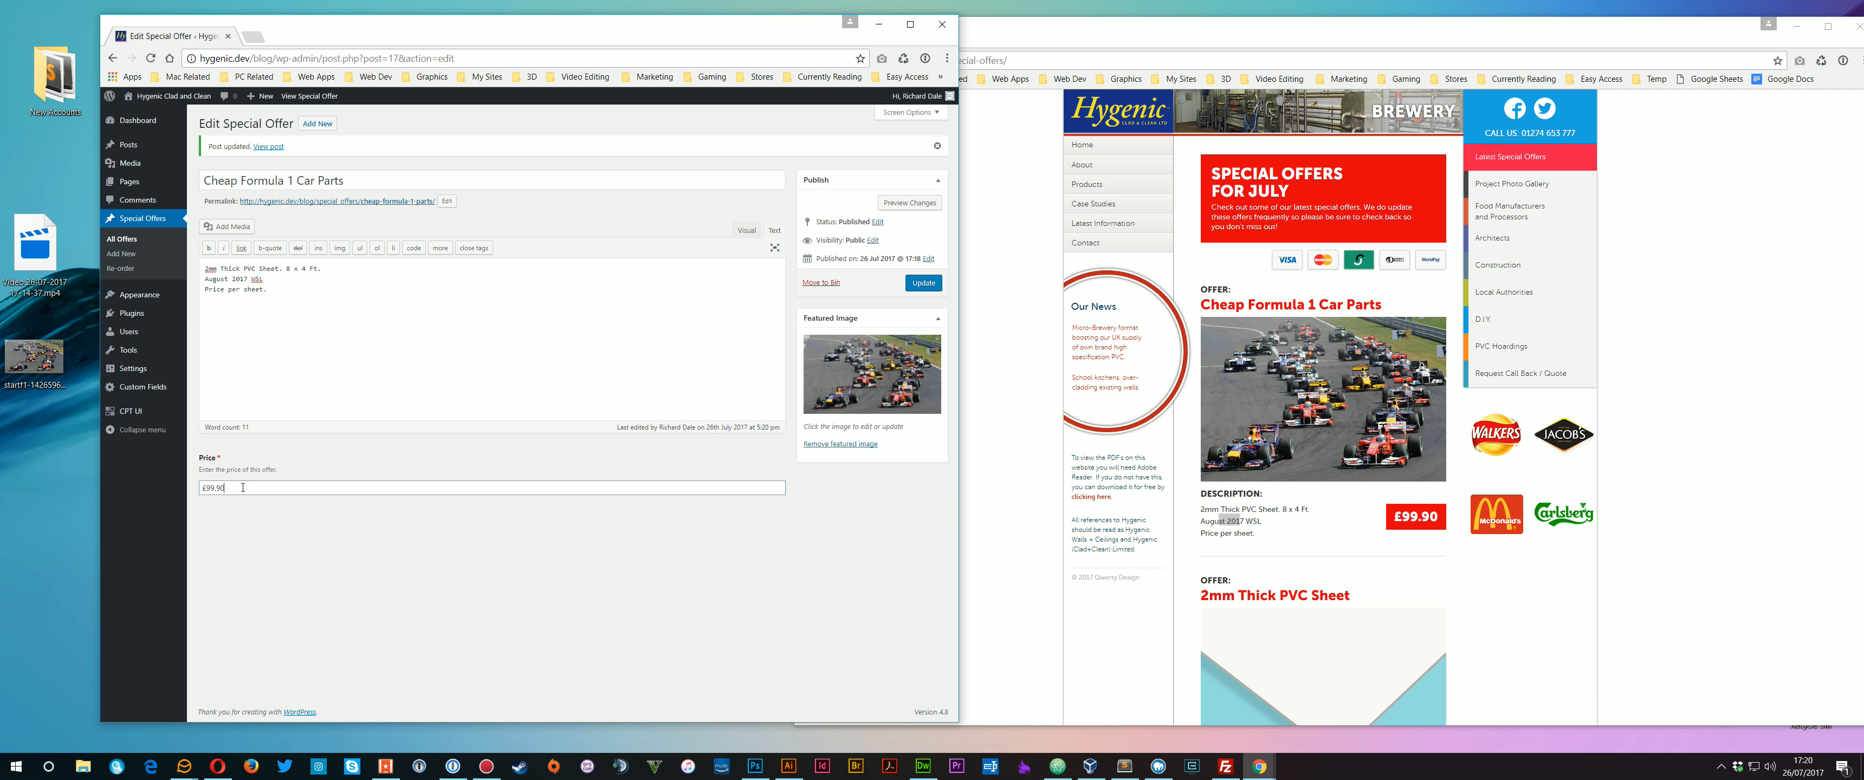
{"action": "left_click", "coordinate": [206, 489]}
{"action": "type", "text": "1"}
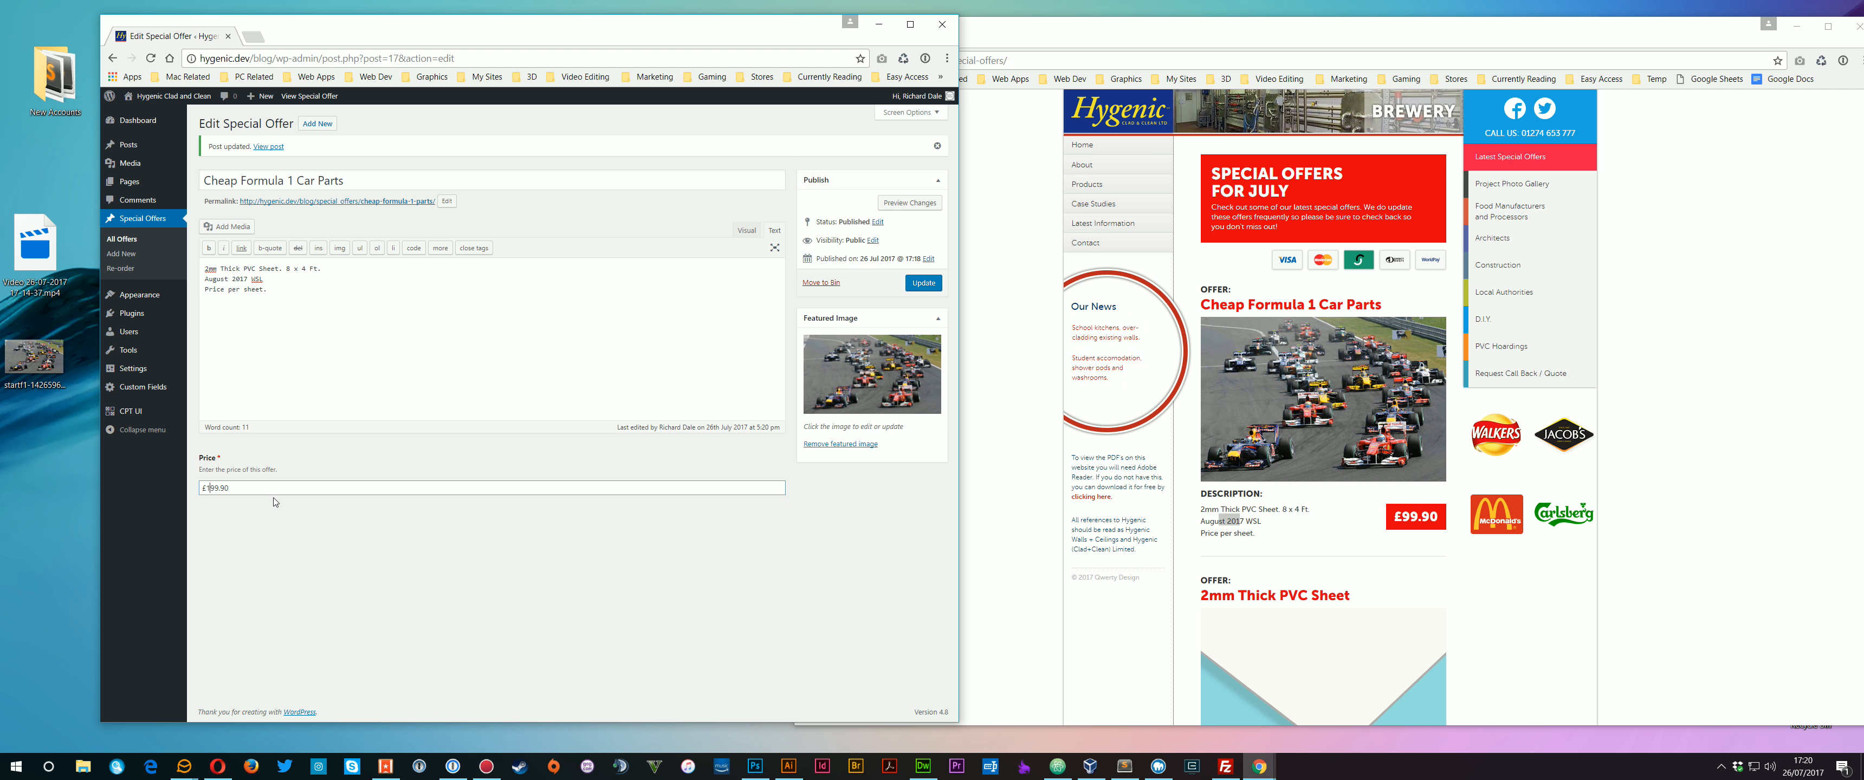
{"action": "left_click", "coordinate": [931, 283]}
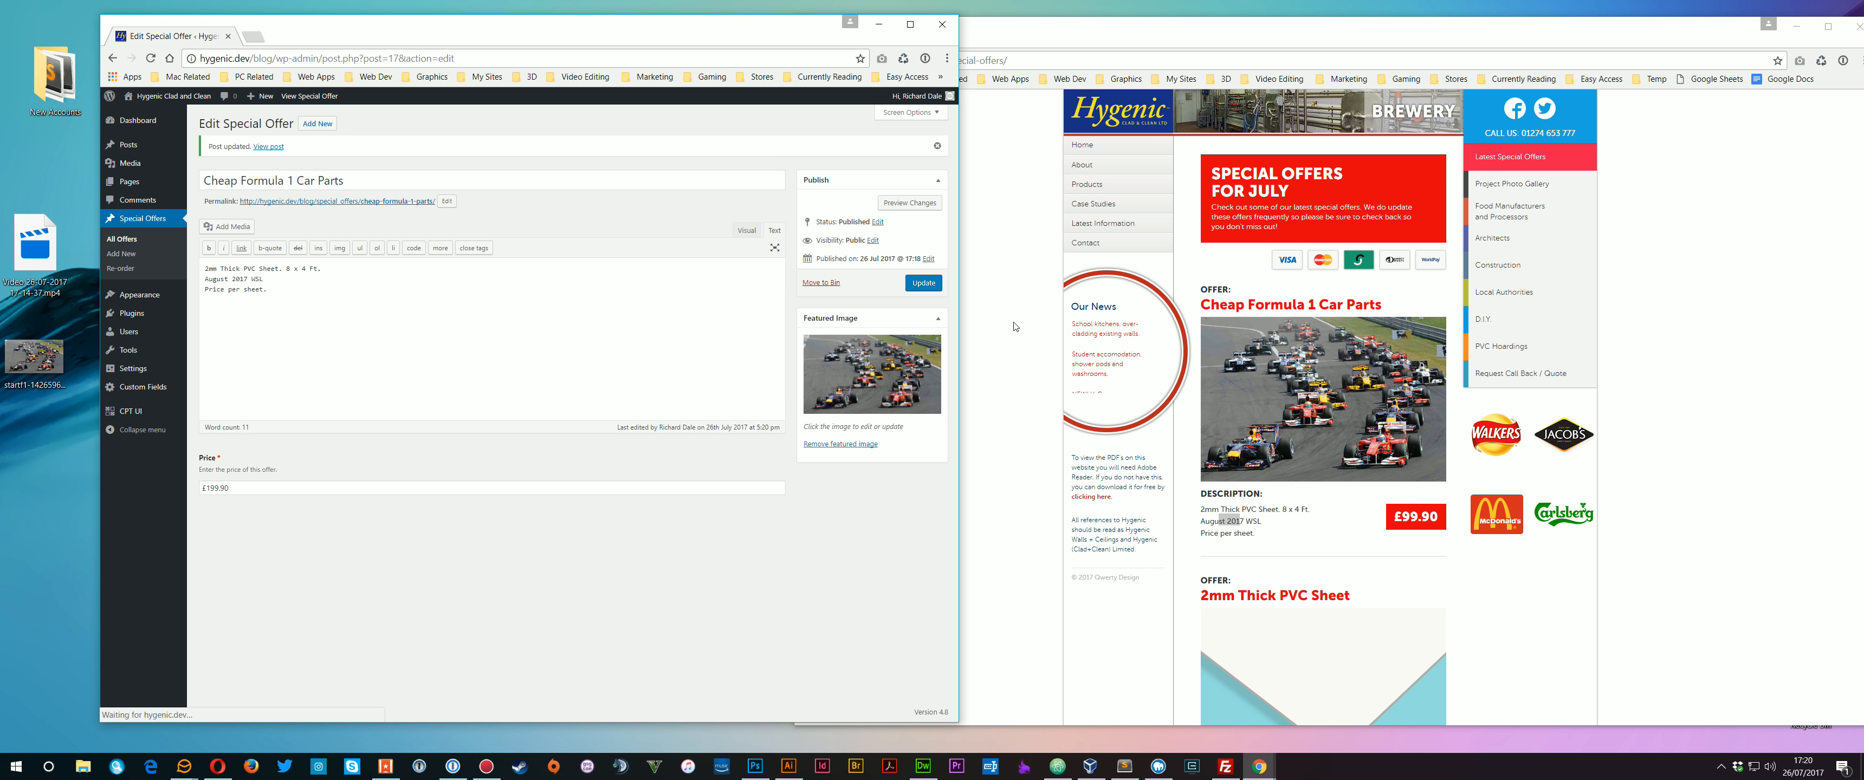
Reload the live Special Offers page and check the Formula 1 offer's price.
{"action": "left_click", "coordinate": [1028, 320]}
{"action": "right_click", "coordinate": [996, 269]}
{"action": "left_click", "coordinate": [1029, 309]}
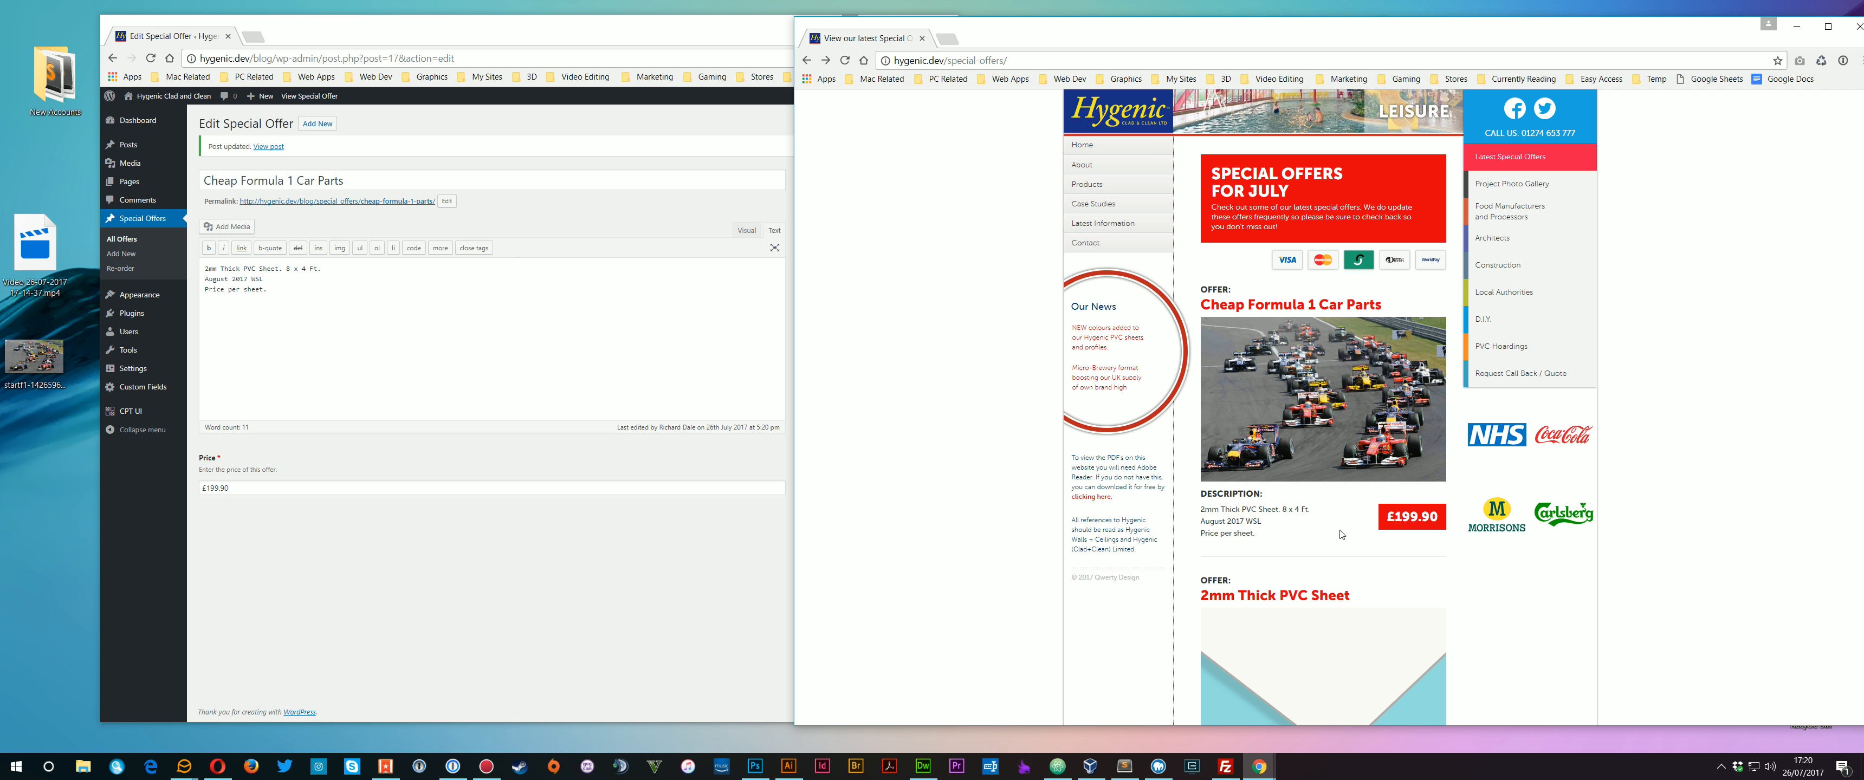
Move the Cheap Formula 1 Car Parts offer to the bin from the list of all special offers.
{"action": "left_click", "coordinate": [635, 419]}
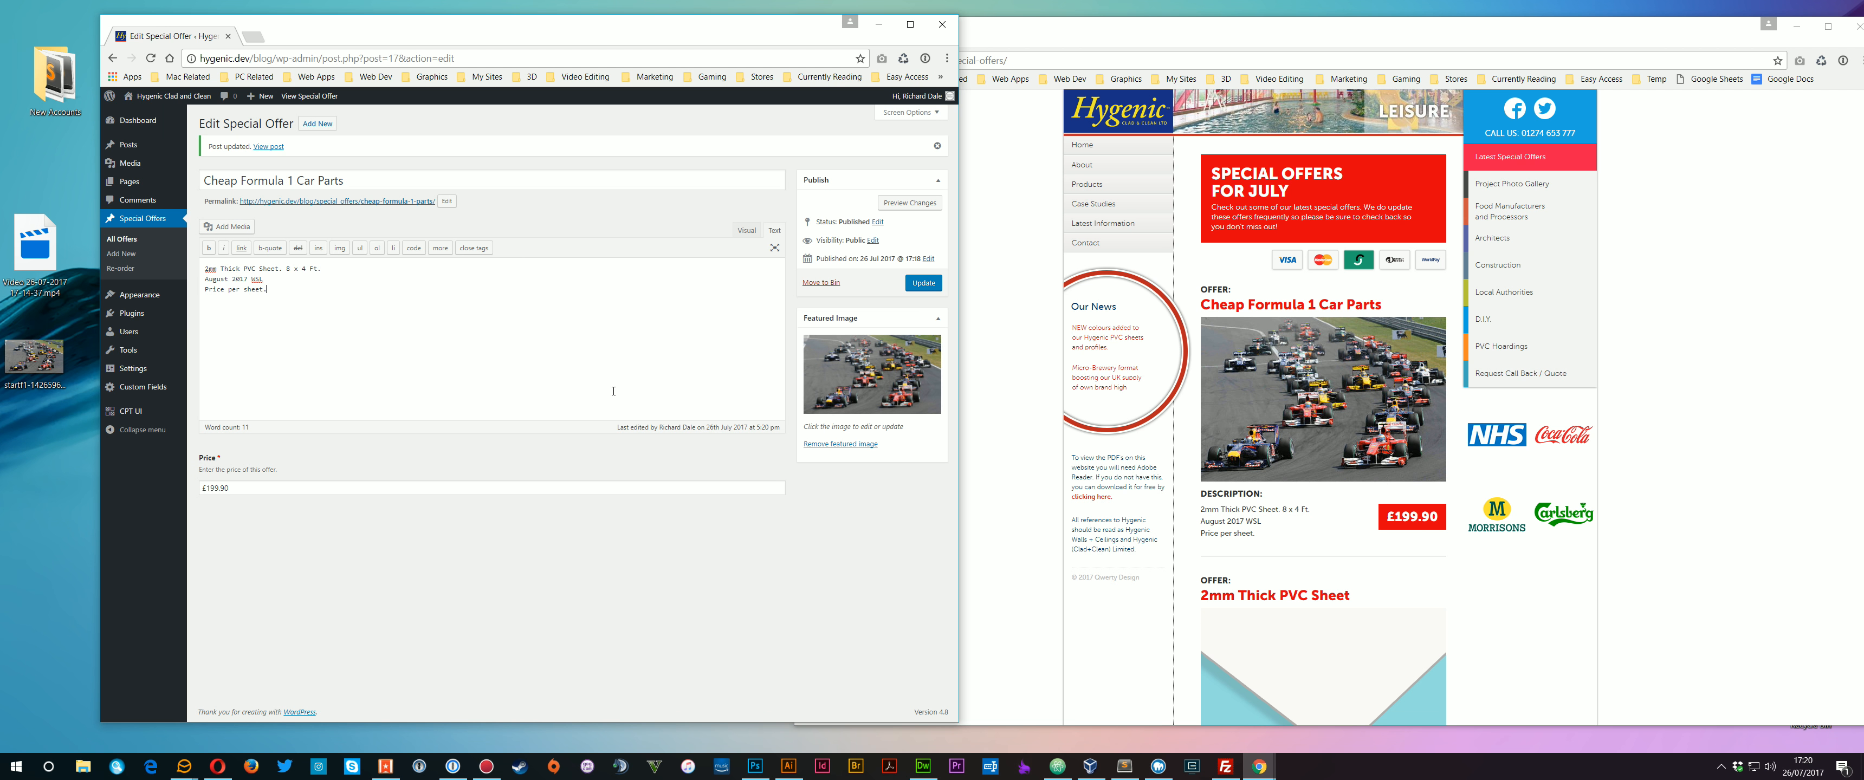
{"action": "left_click", "coordinate": [156, 218]}
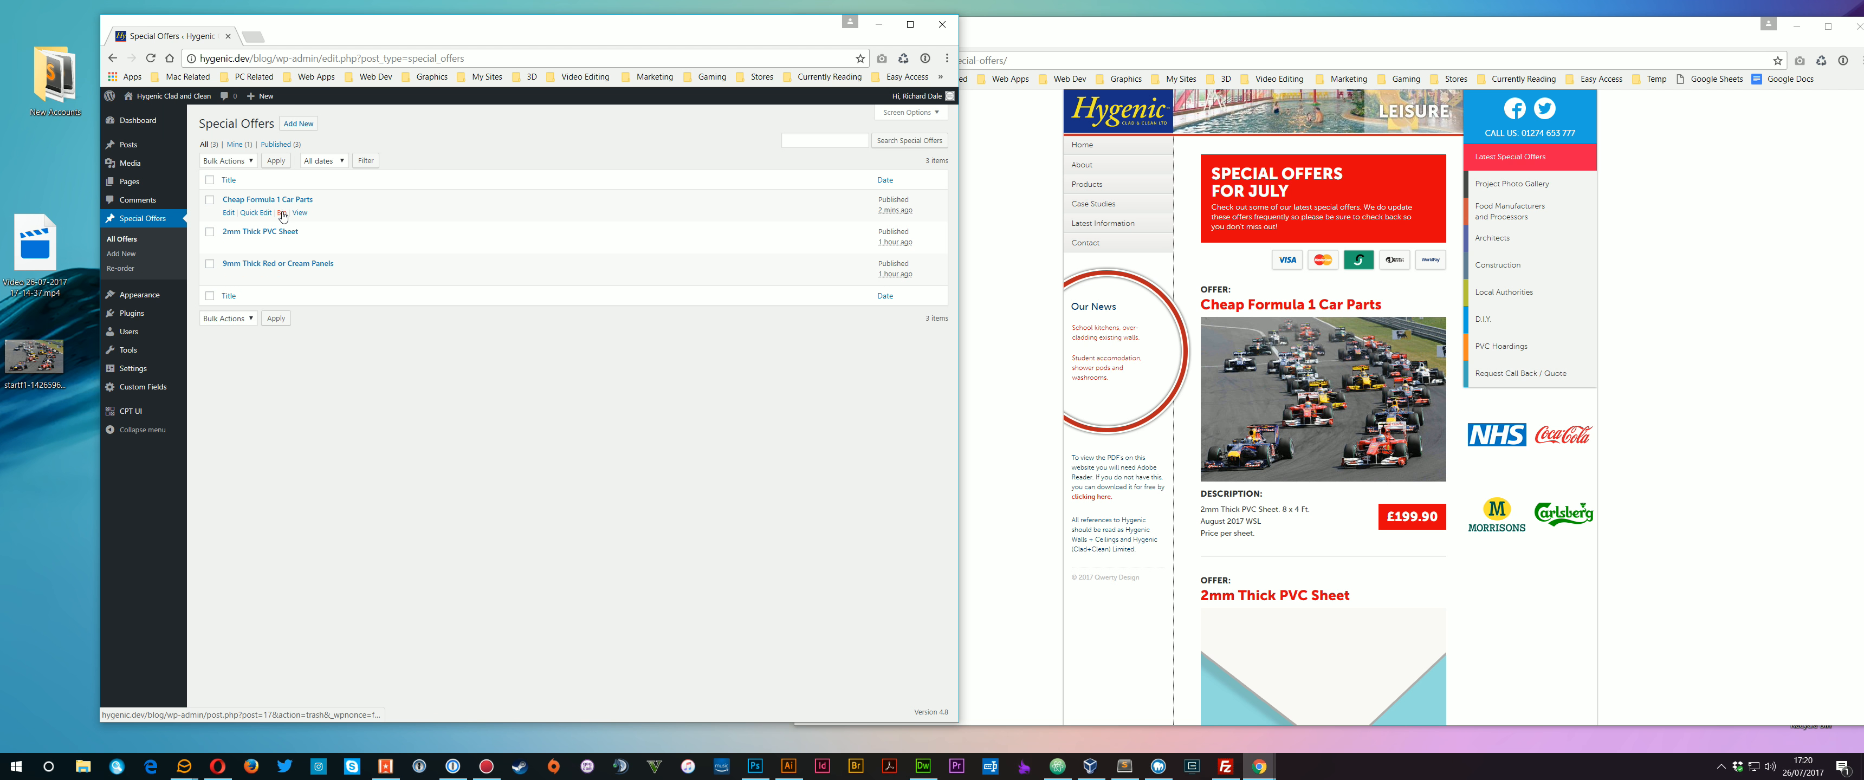
{"action": "left_click", "coordinate": [282, 216]}
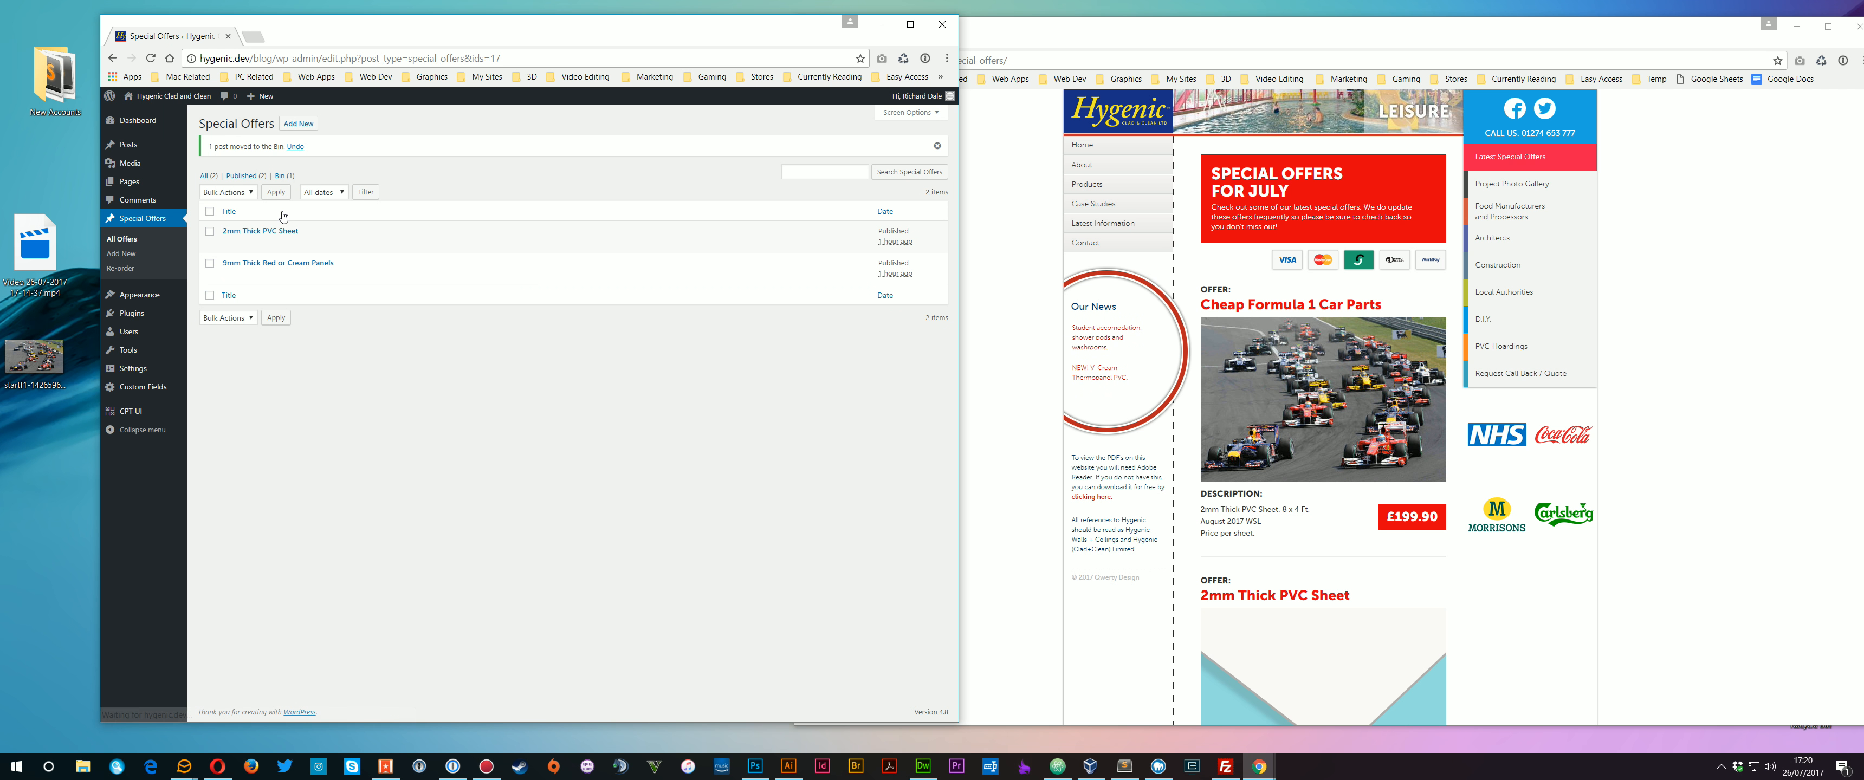
Reload the live Special Offers page and check which offers are listed.
{"action": "left_click", "coordinate": [978, 258]}
{"action": "right_click", "coordinate": [943, 259]}
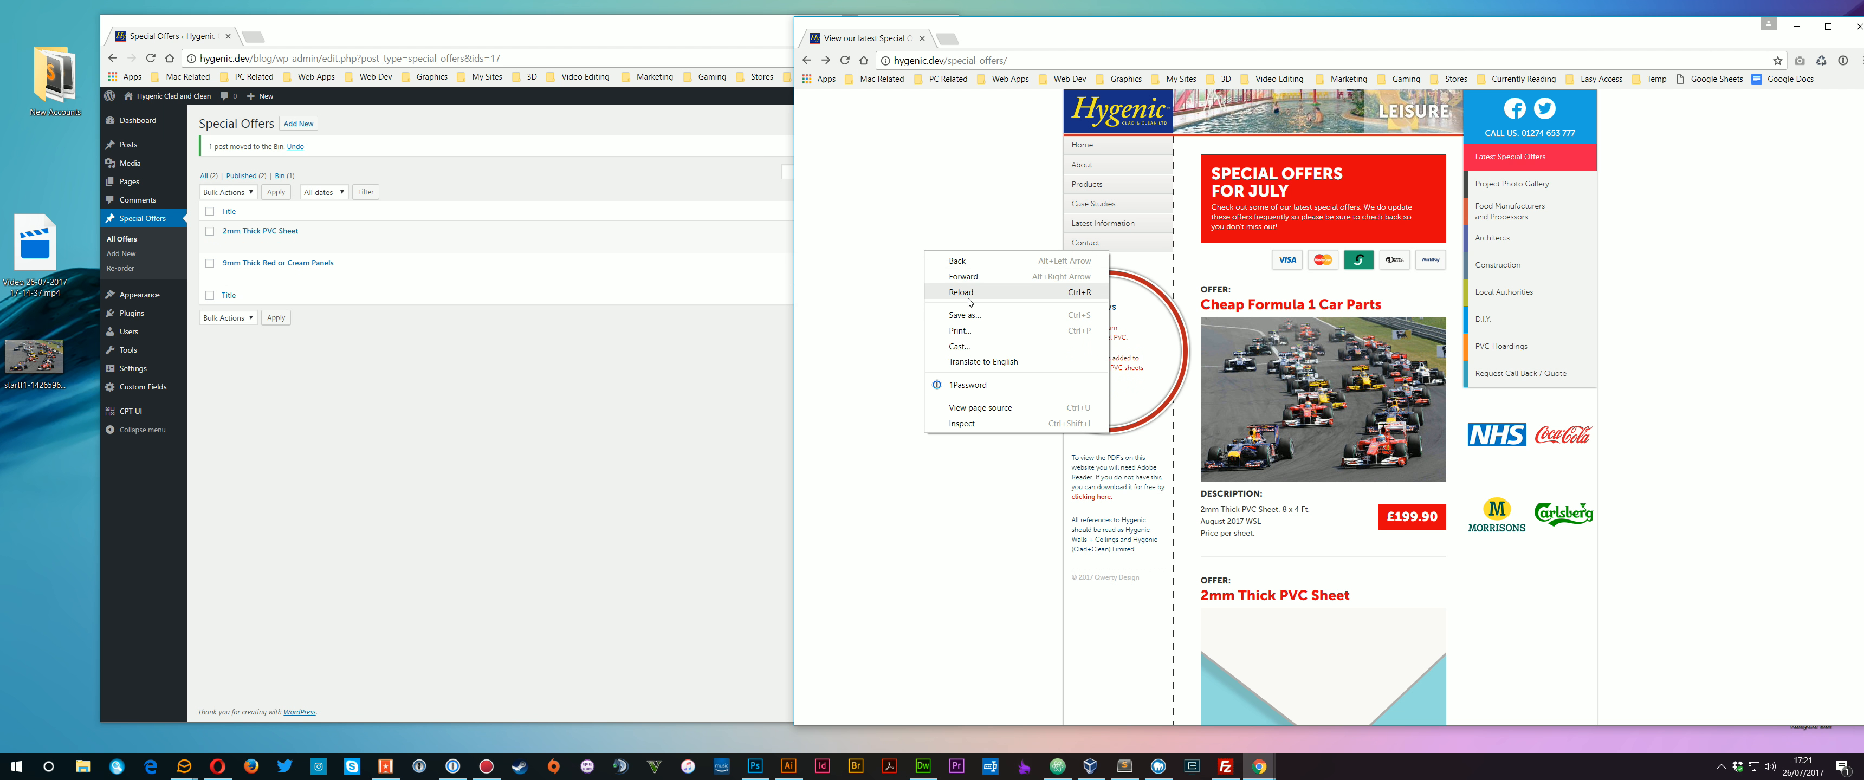
{"action": "left_click", "coordinate": [956, 297]}
{"action": "scroll", "coordinate": [1394, 471], "scroll_direction": "down", "scroll_amount": 2}
{"action": "scroll", "coordinate": [1411, 456], "scroll_direction": "up", "scroll_amount": 2}
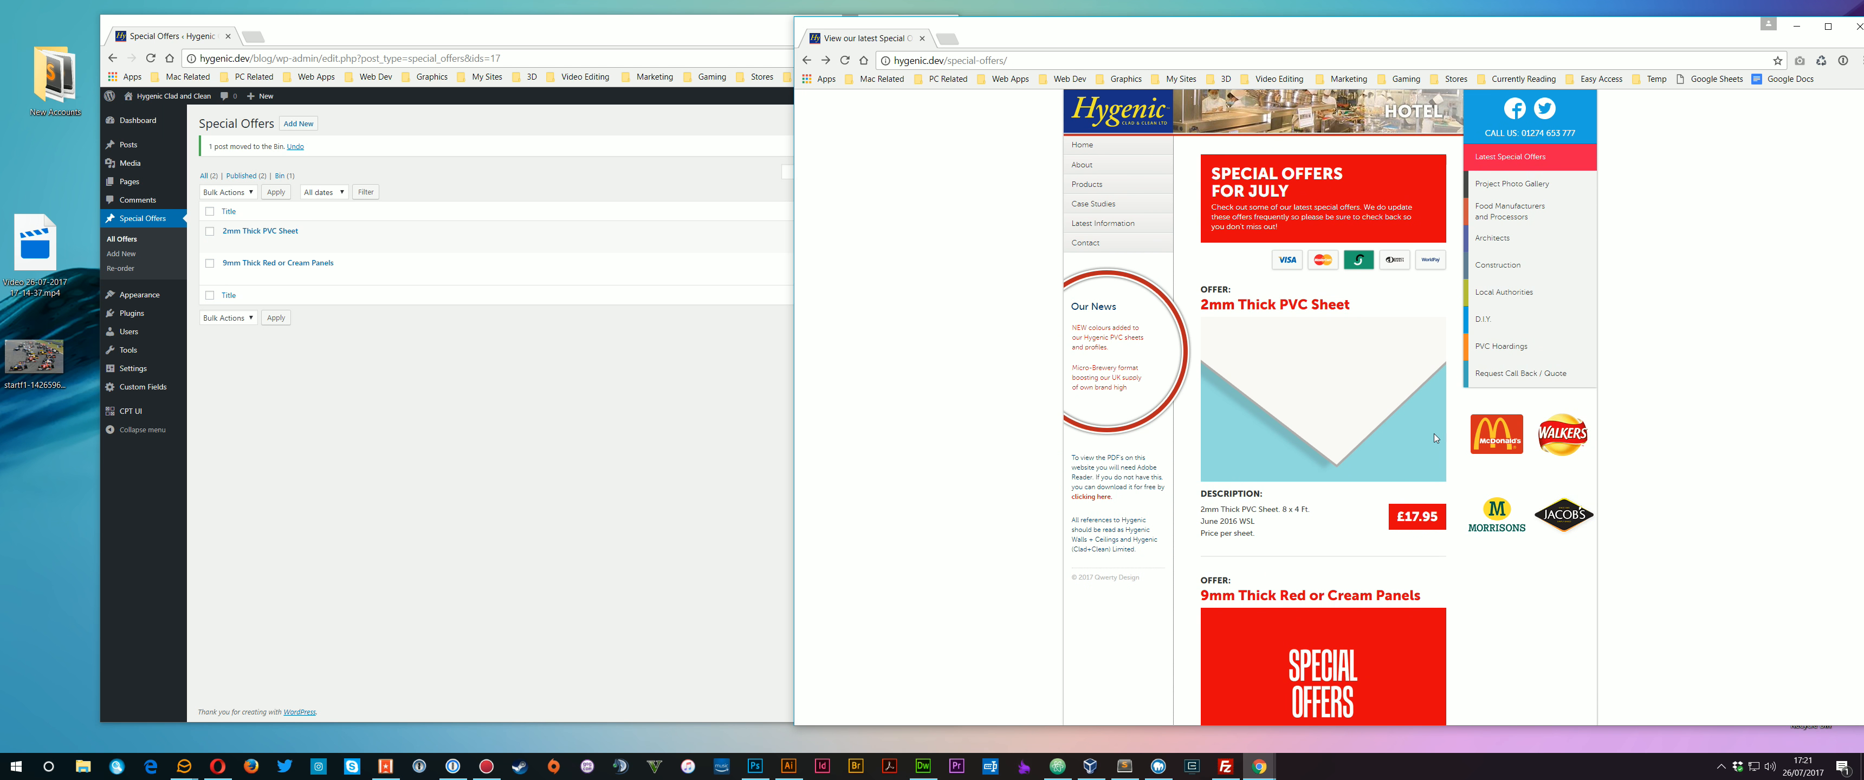
Permanently delete the Cheap Formula 1 Car Parts offer from the bin and return to the list of all offers.
{"action": "left_click", "coordinate": [566, 451]}
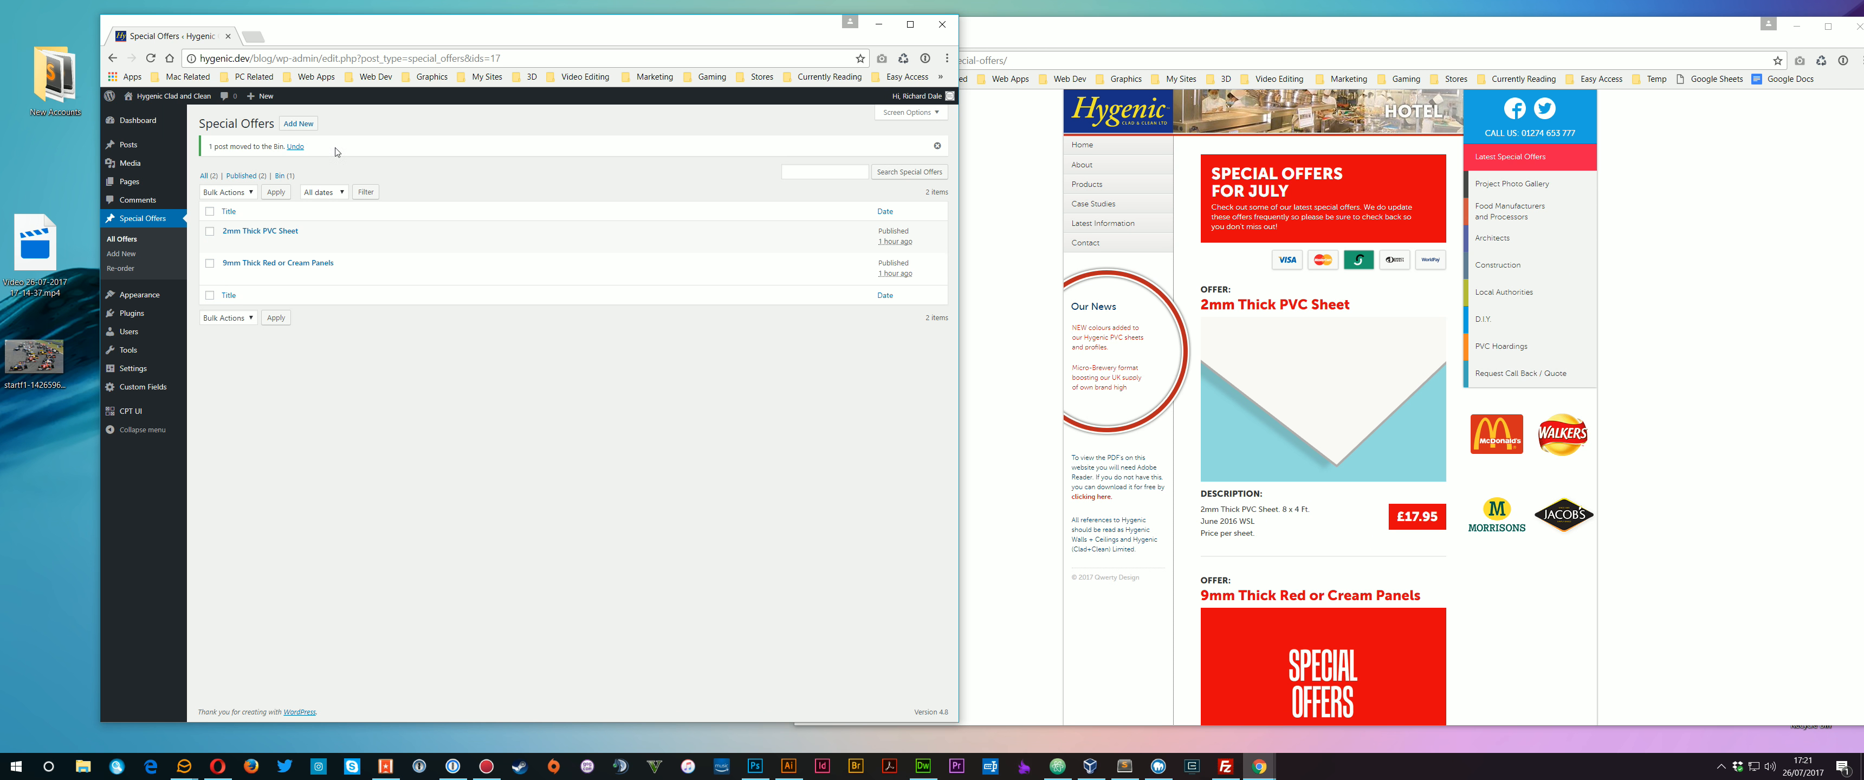
{"action": "left_click", "coordinate": [284, 178]}
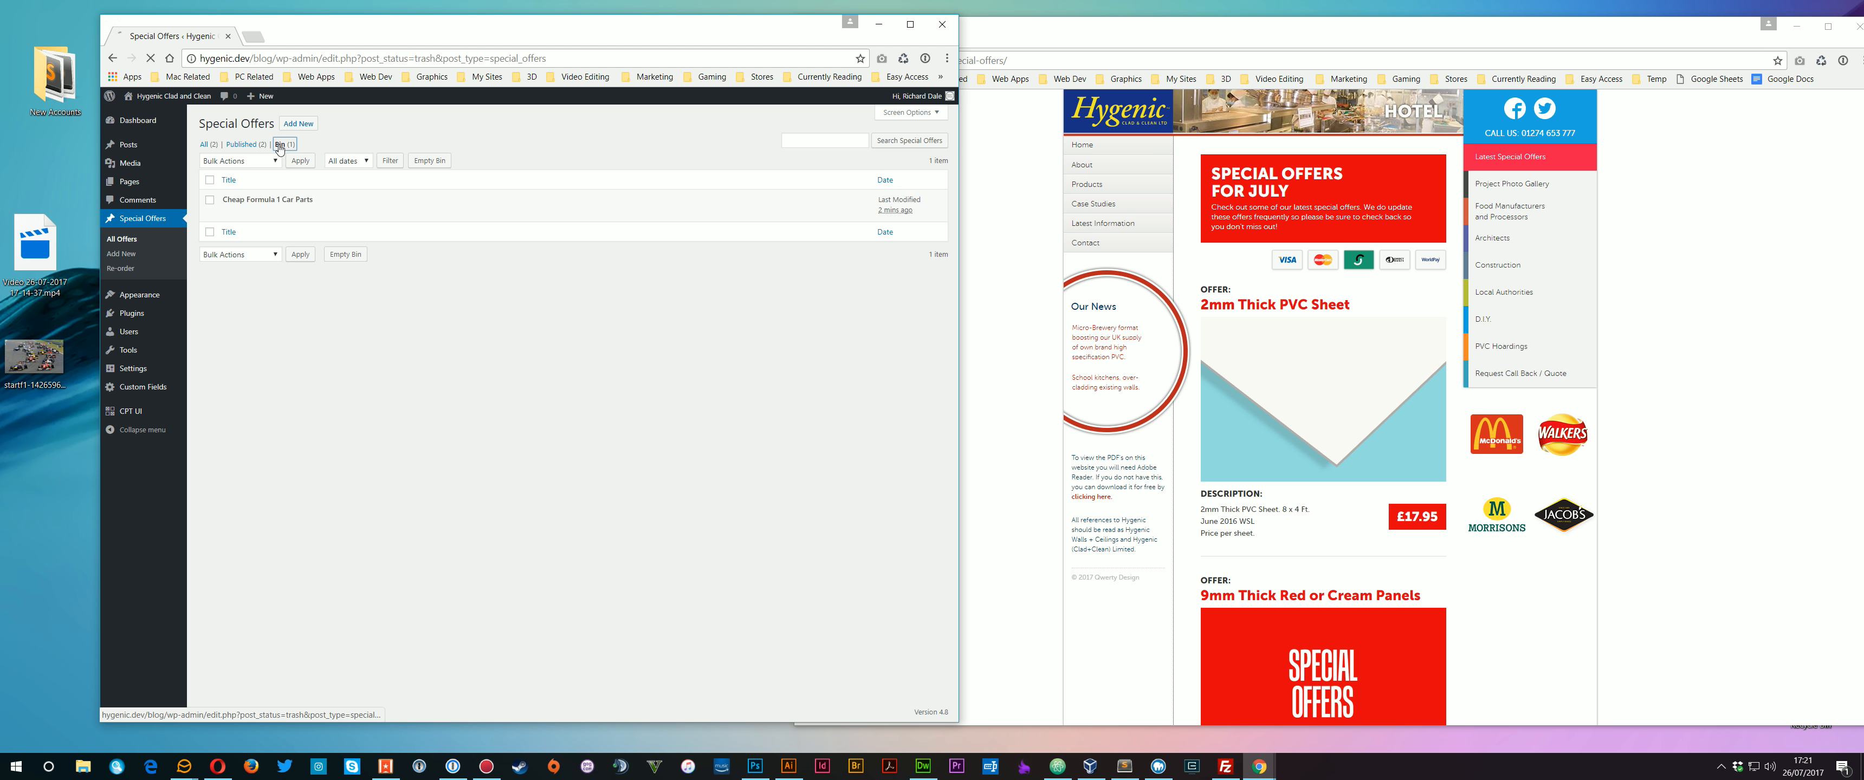
{"action": "left_click", "coordinate": [280, 213]}
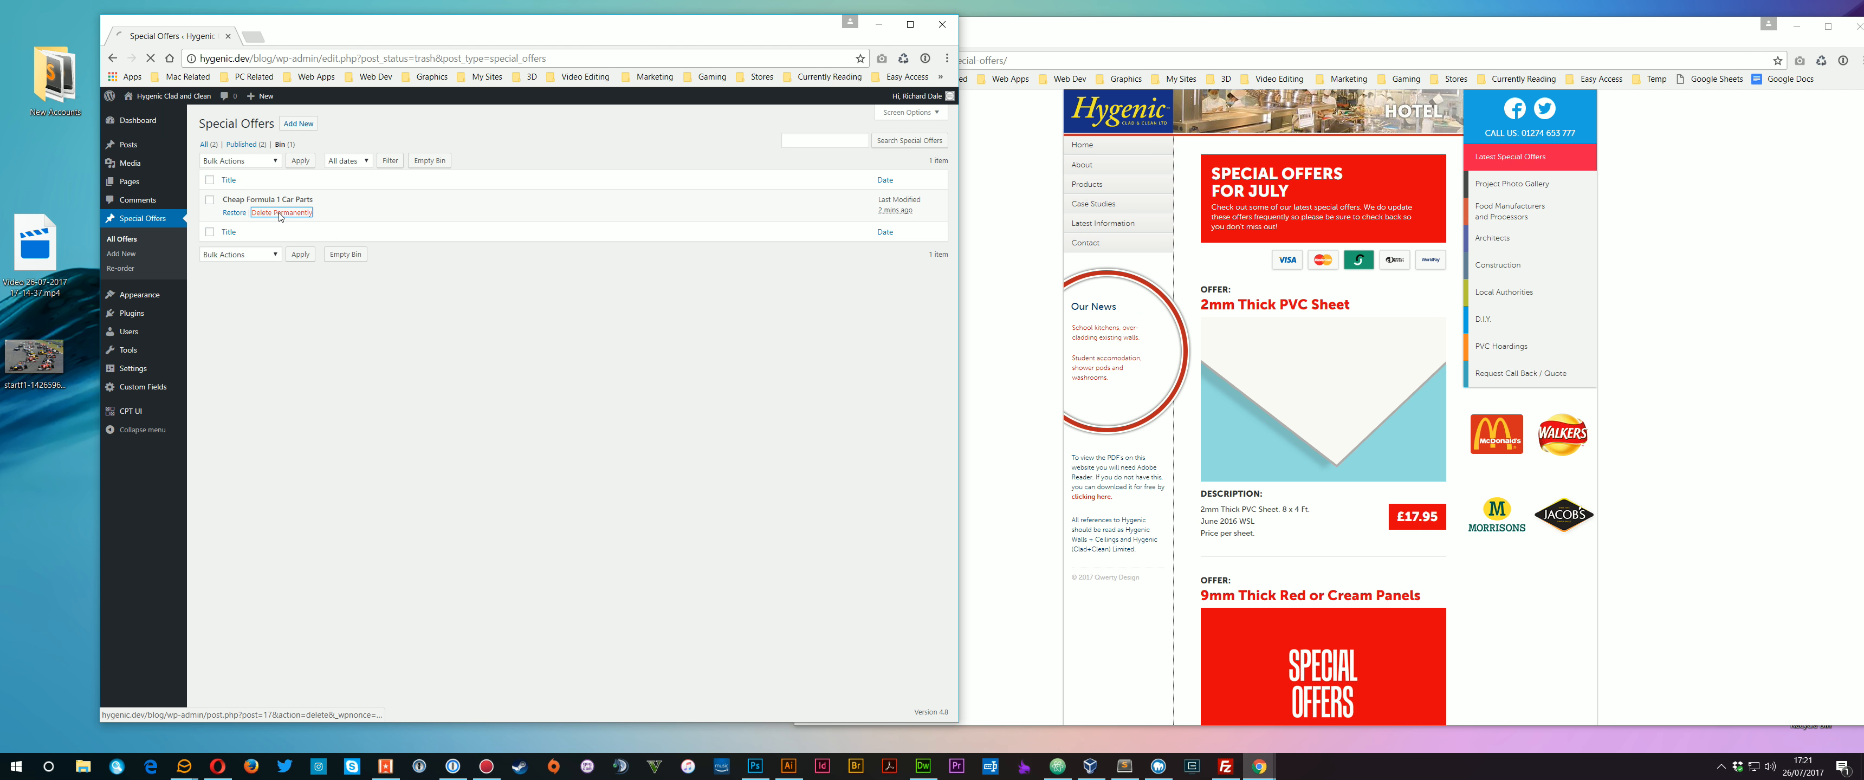
{"action": "left_click", "coordinate": [203, 177]}
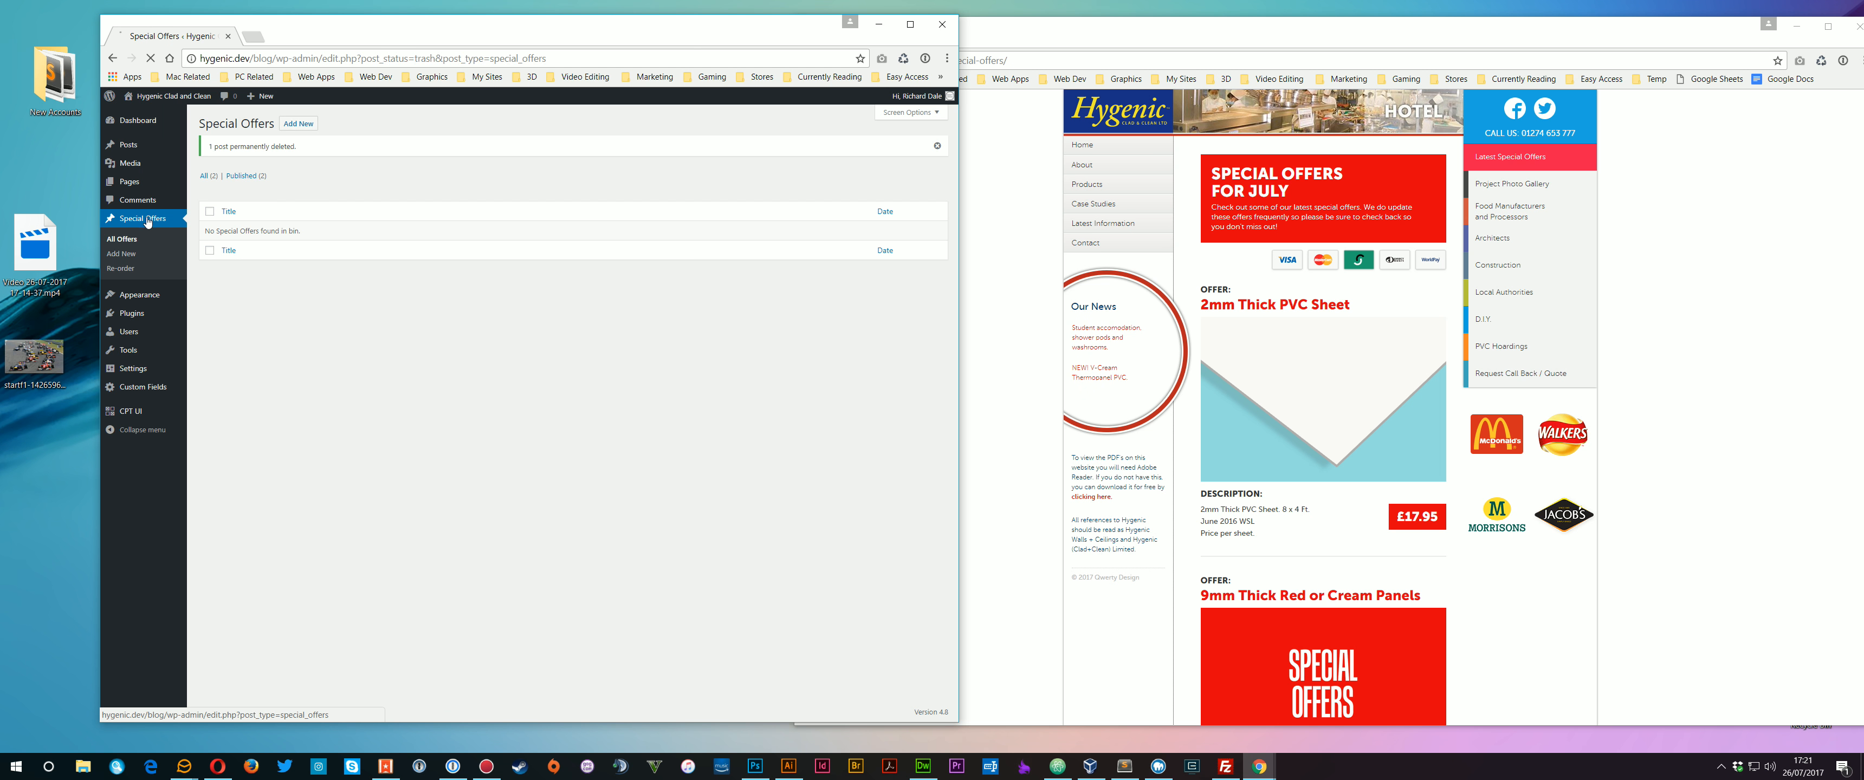
Examine the 2mm Thick PVC Sheet offer's description text and price on the live Special Offers page.
{"action": "left_click", "coordinate": [1010, 257]}
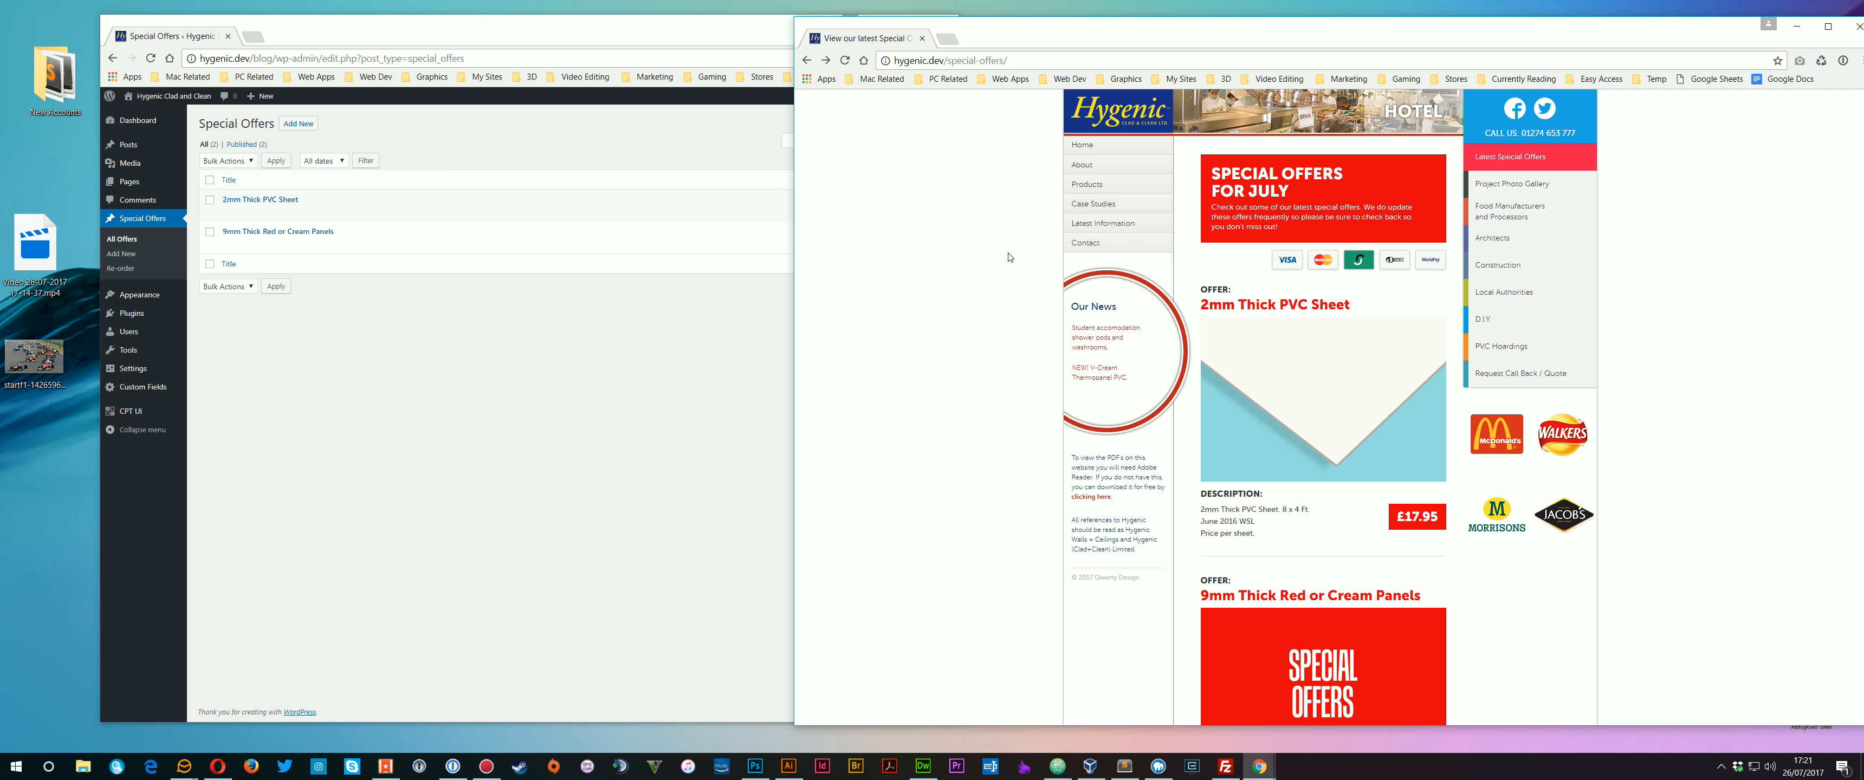
{"action": "left_click", "coordinate": [485, 325]}
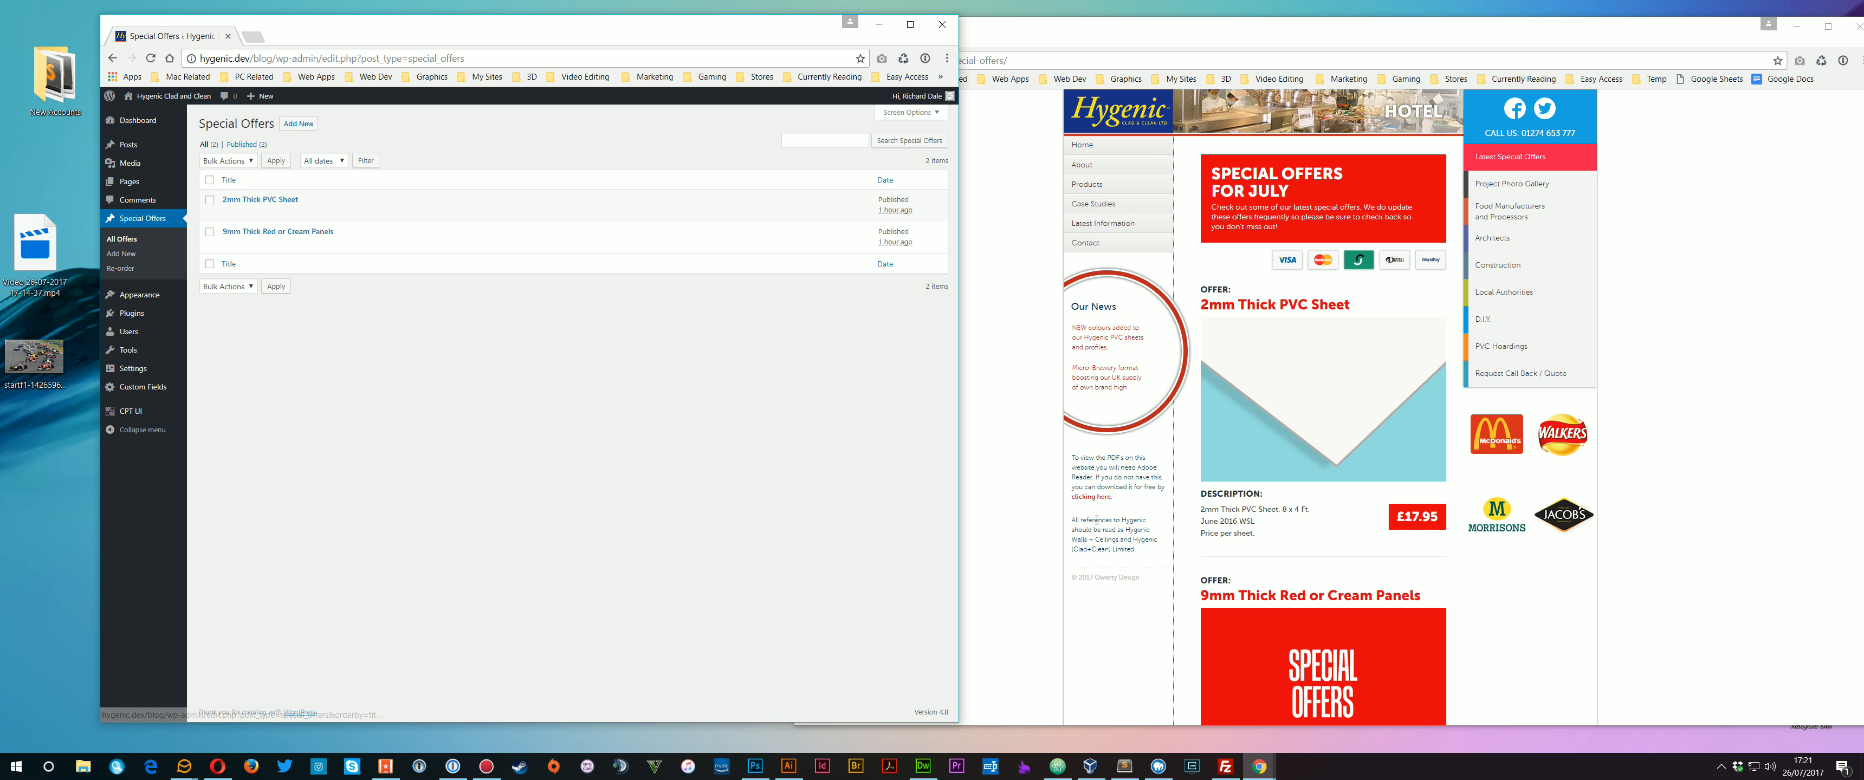
{"action": "left_click", "coordinate": [1004, 499]}
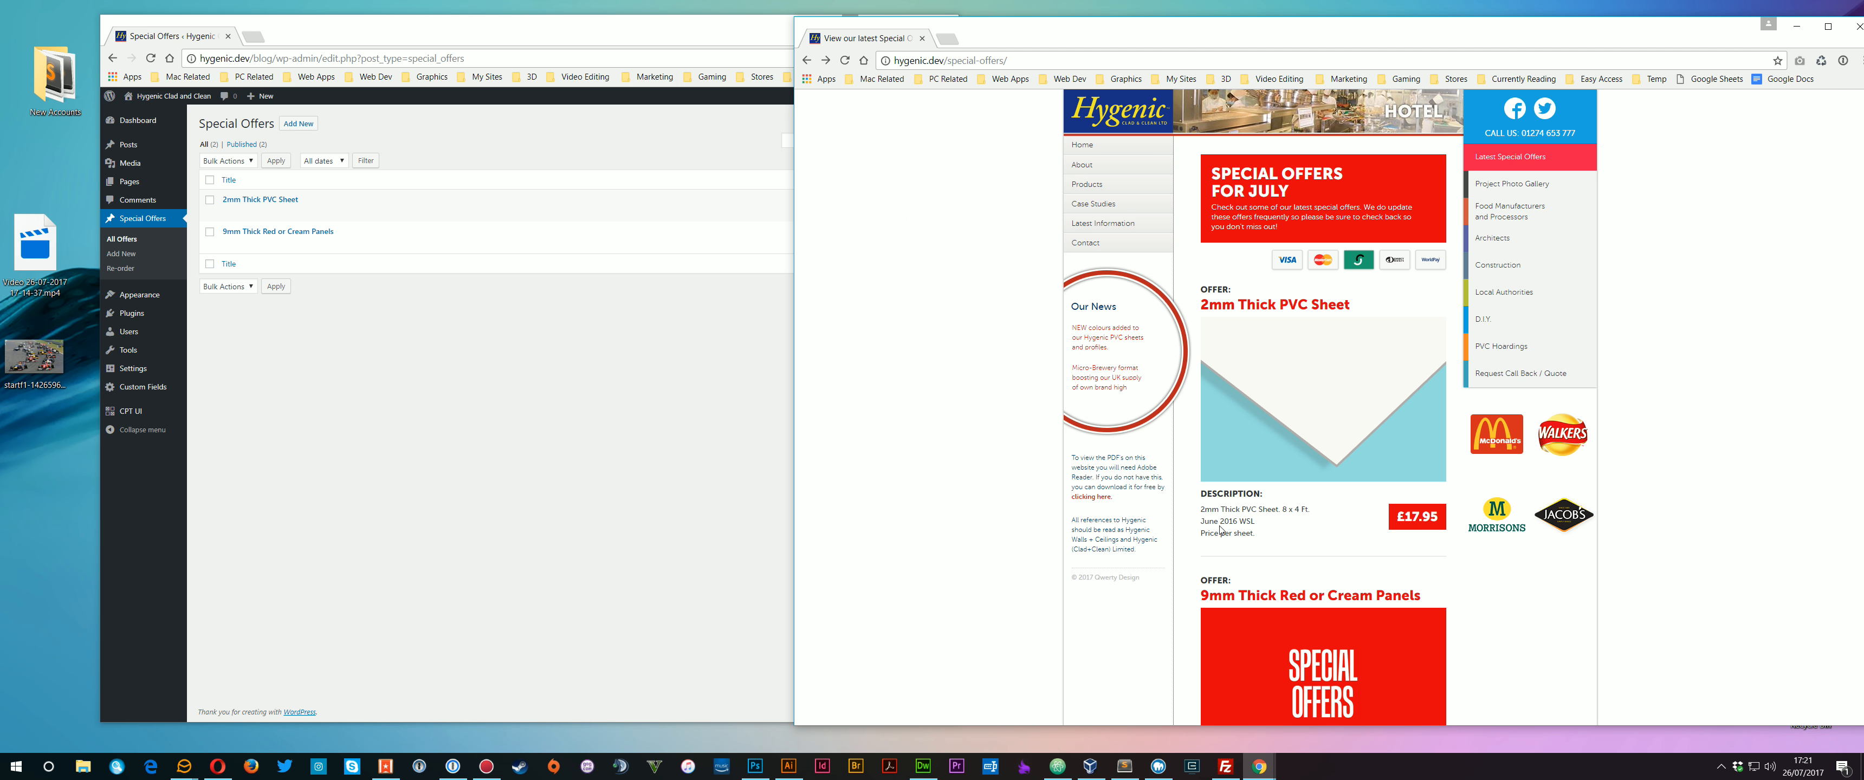
{"action": "left_click_drag", "start_coordinate": [1221, 510], "coordinate": [1270, 539]}
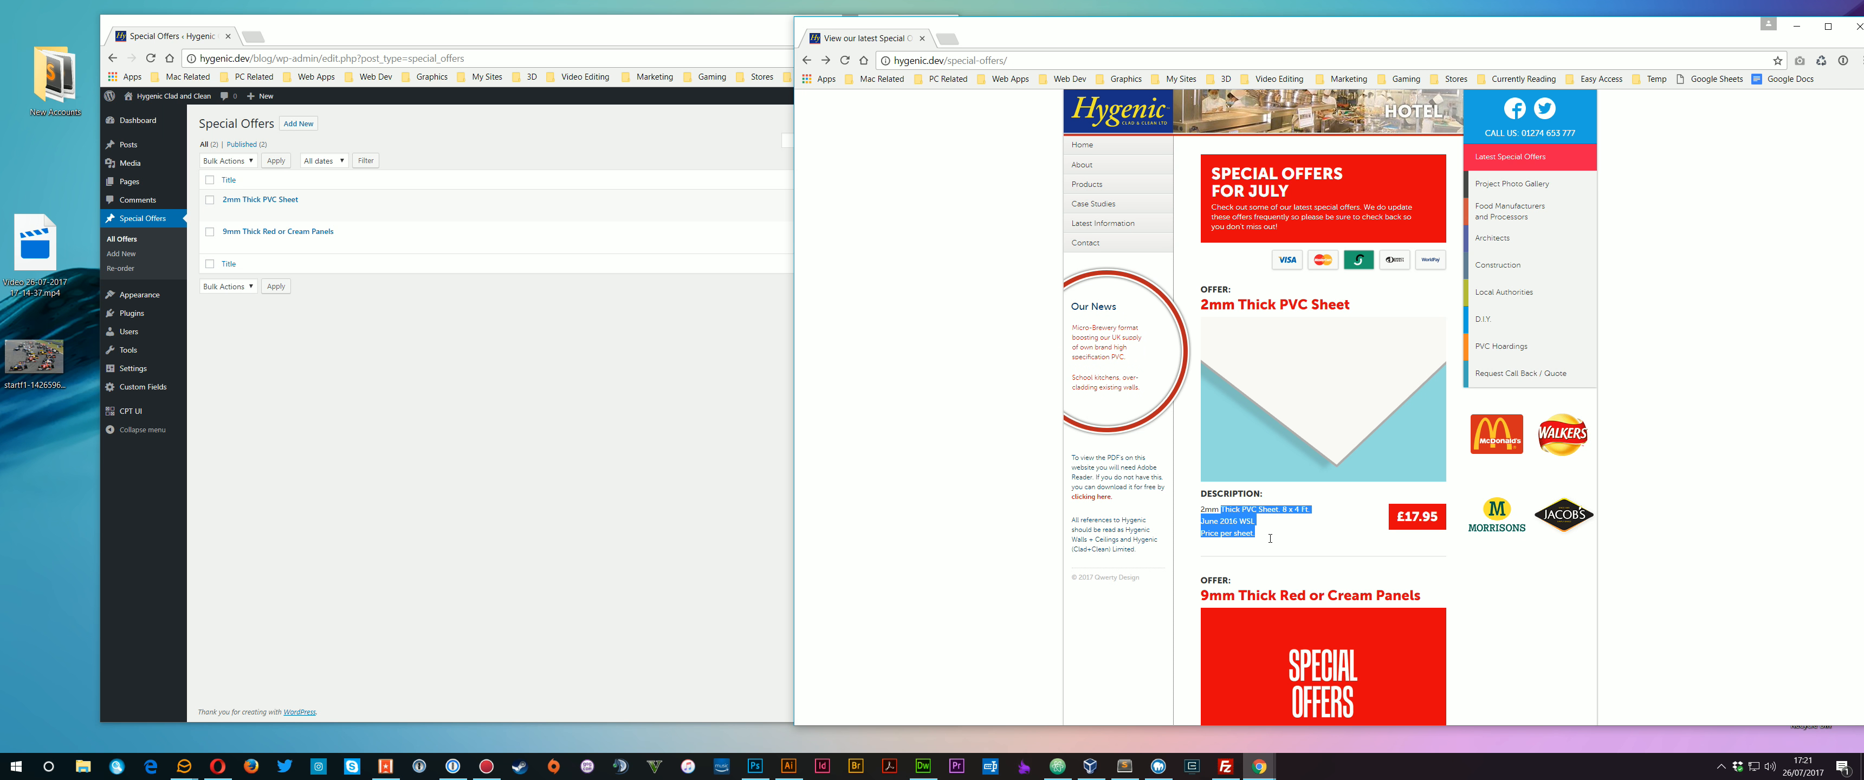
{"action": "left_click", "coordinate": [1312, 530]}
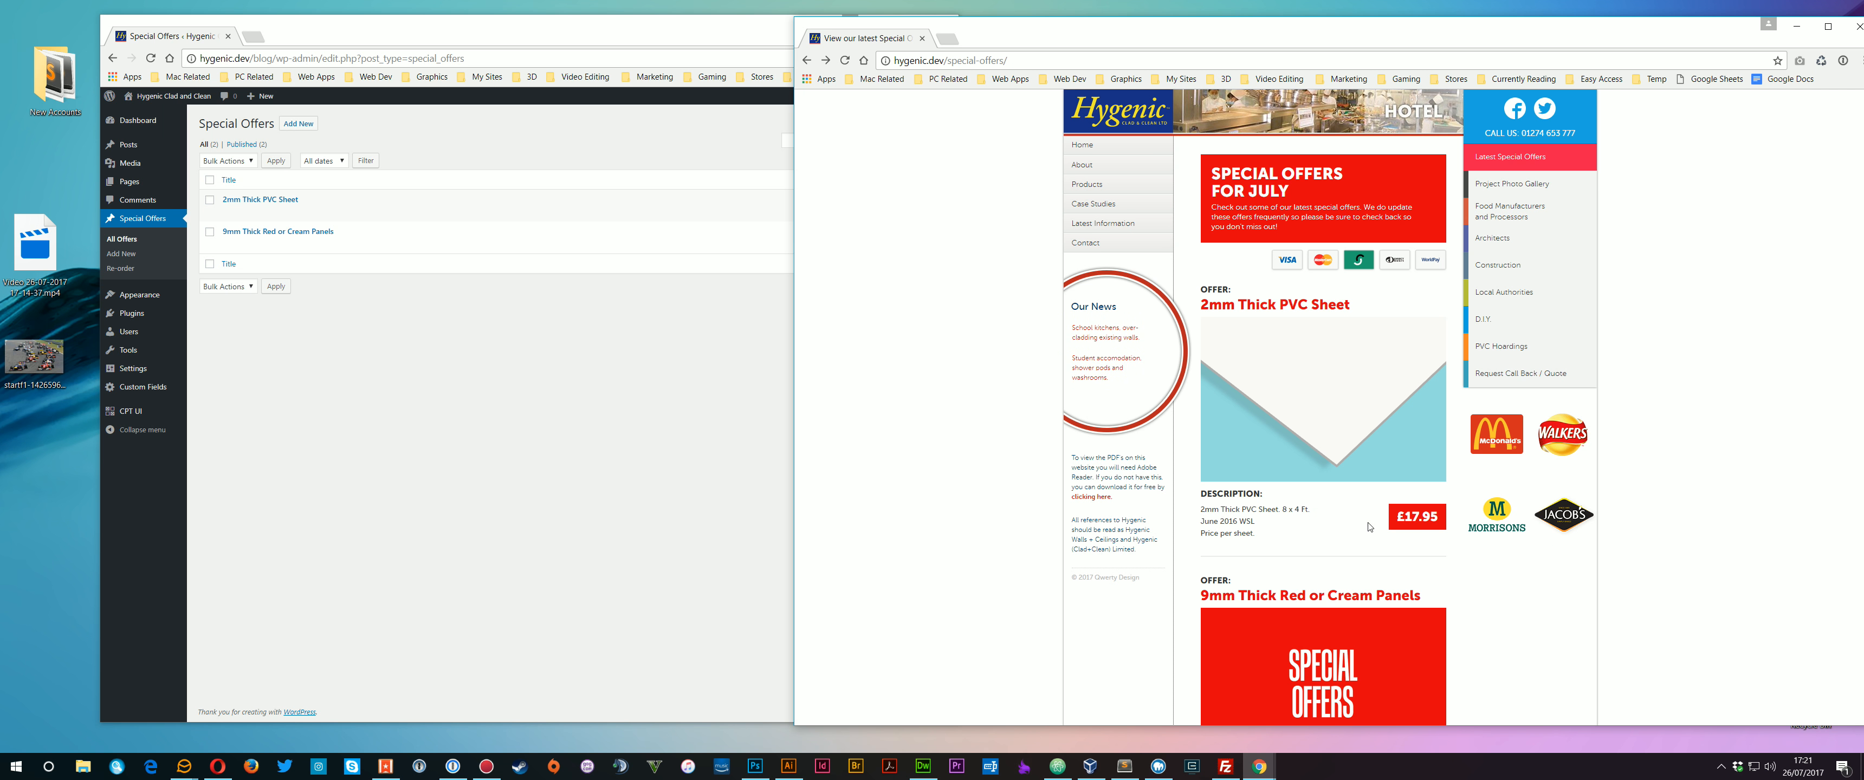
Repeat the first description line of the 2mm Thick PVC Sheet offer three times in a row and update the offer.
{"action": "left_click", "coordinate": [400, 292]}
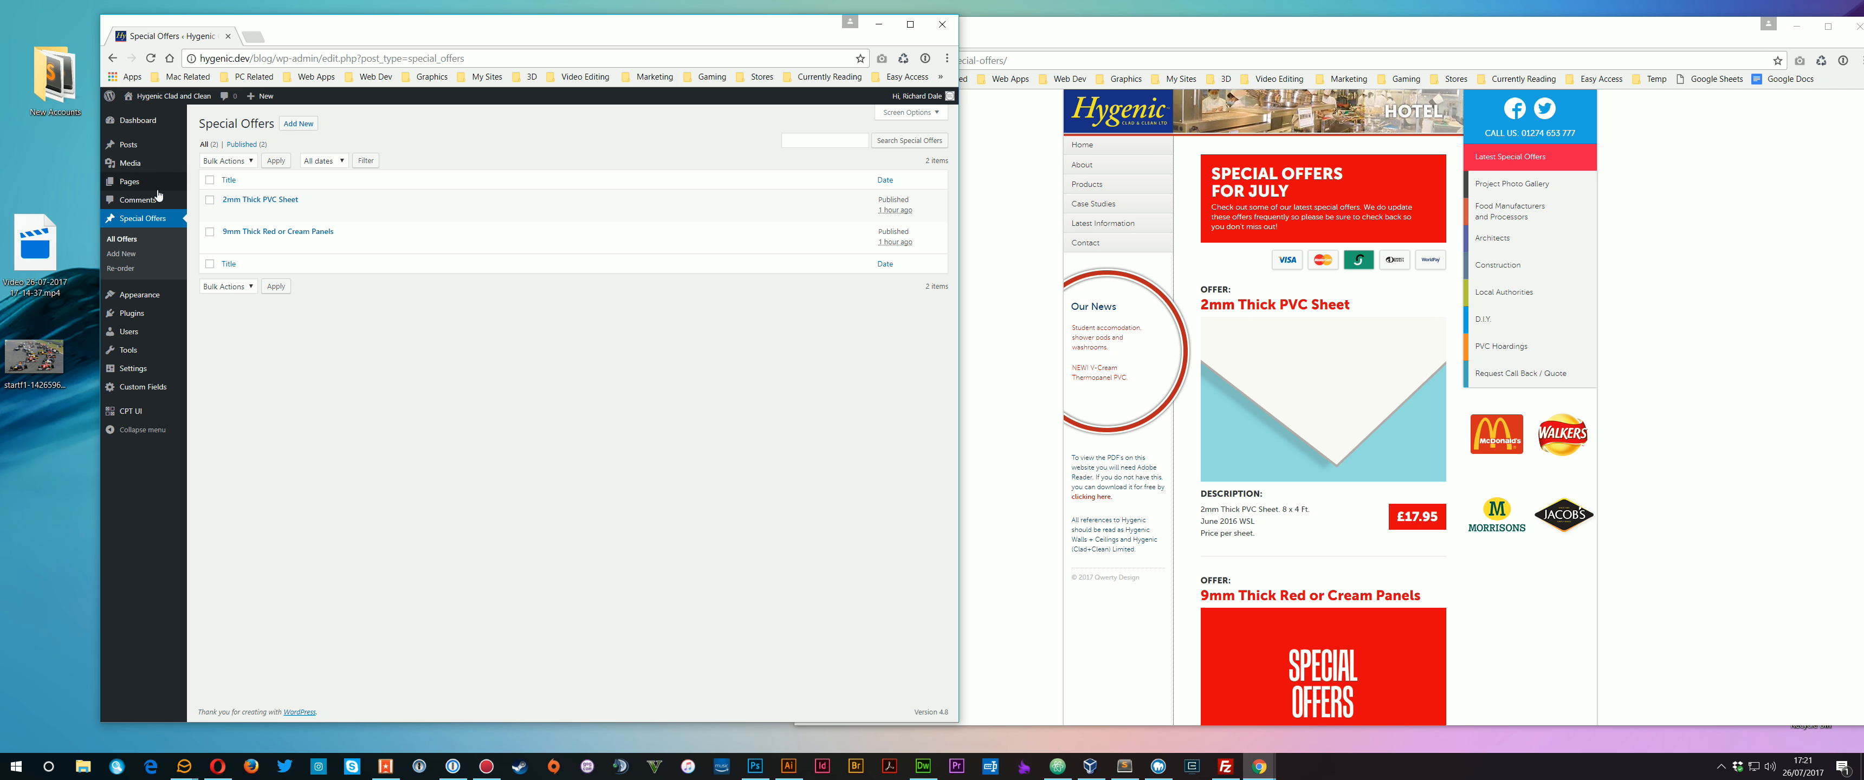
{"action": "mouse_move", "coordinate": [236, 207]}
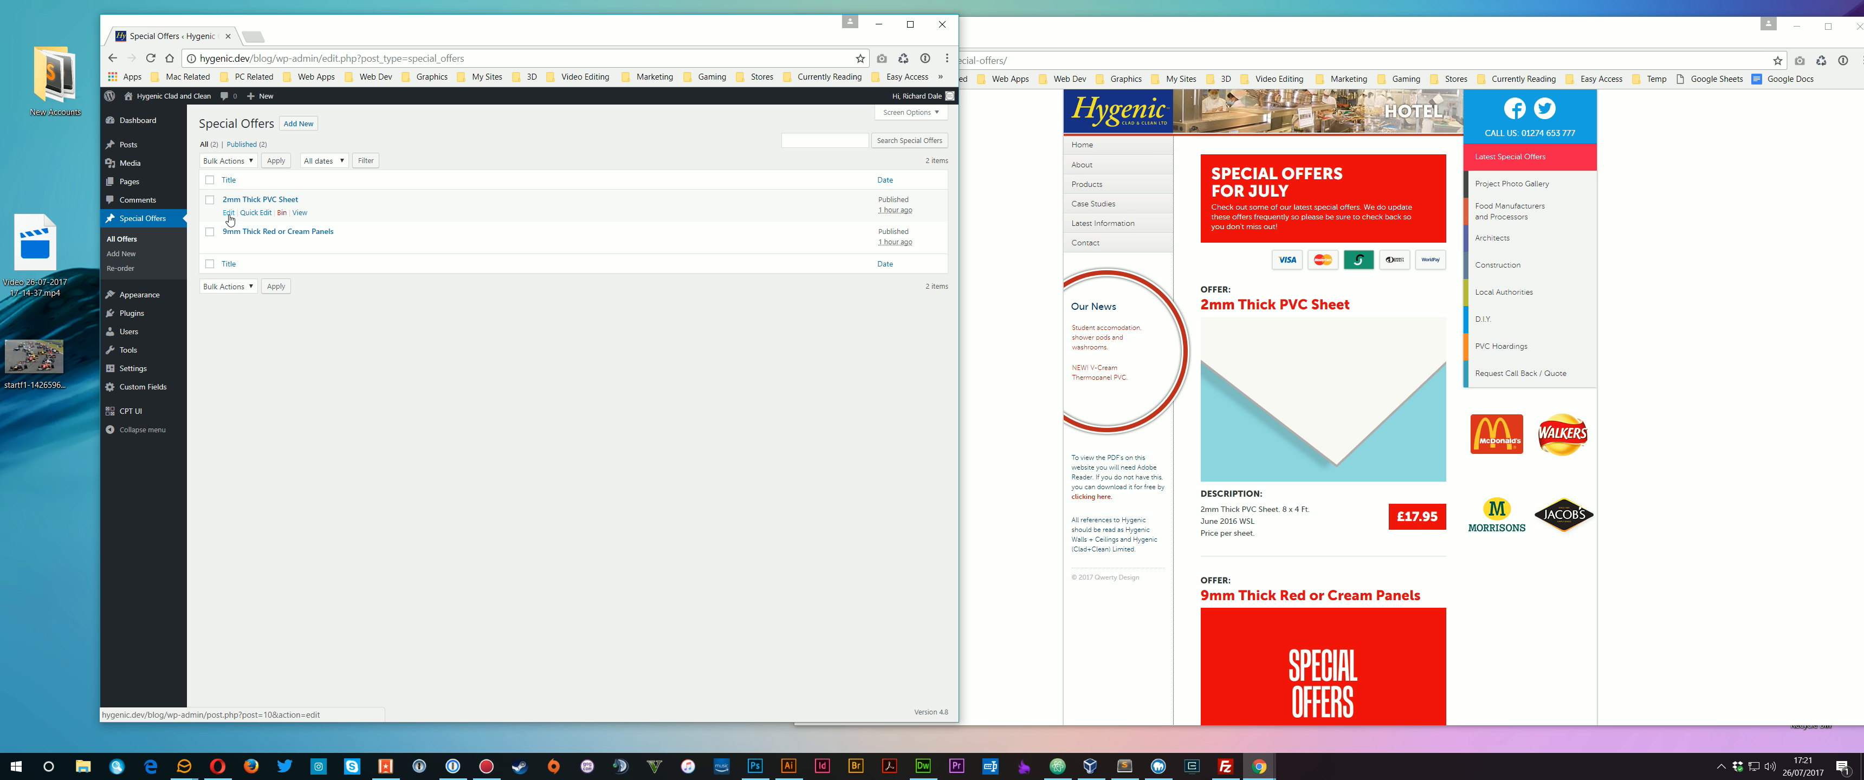
{"action": "left_click", "coordinate": [228, 213]}
{"action": "left_click_drag", "start_coordinate": [322, 237], "coordinate": [205, 237]}
{"action": "left_click", "coordinate": [324, 241]}
{"action": "left_click_drag", "start_coordinate": [322, 236], "coordinate": [185, 231]}
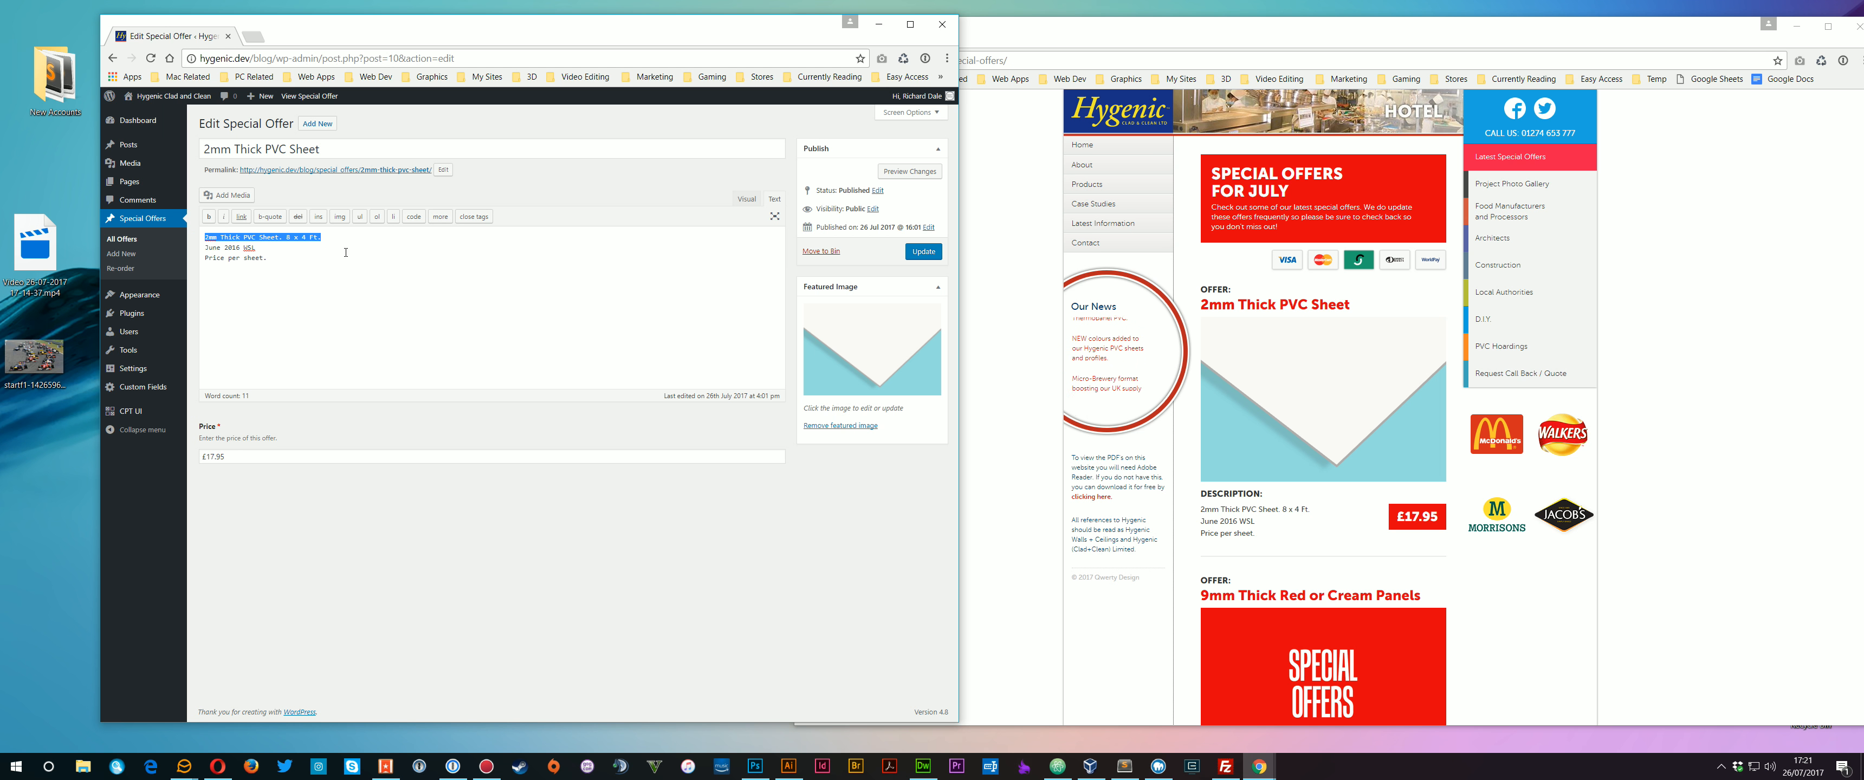
{"action": "key", "text": "ctrl+c"}
{"action": "key", "text": "ctrl+v"}
{"action": "key", "text": "ctrl+v"}
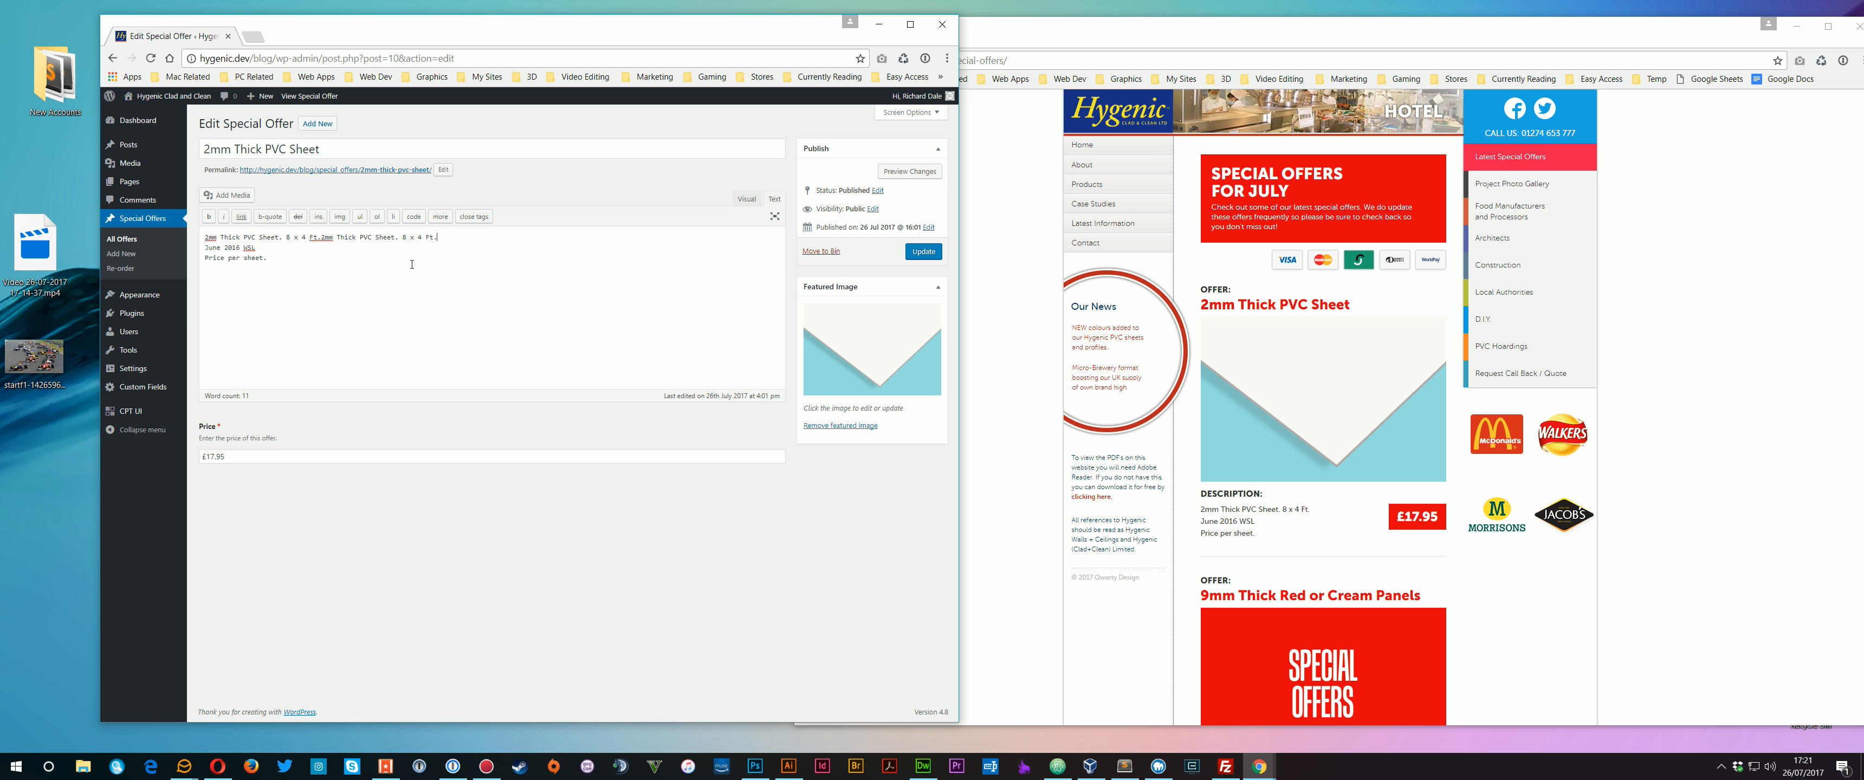
{"action": "key", "text": "ctrl+v"}
{"action": "left_click", "coordinate": [924, 252]}
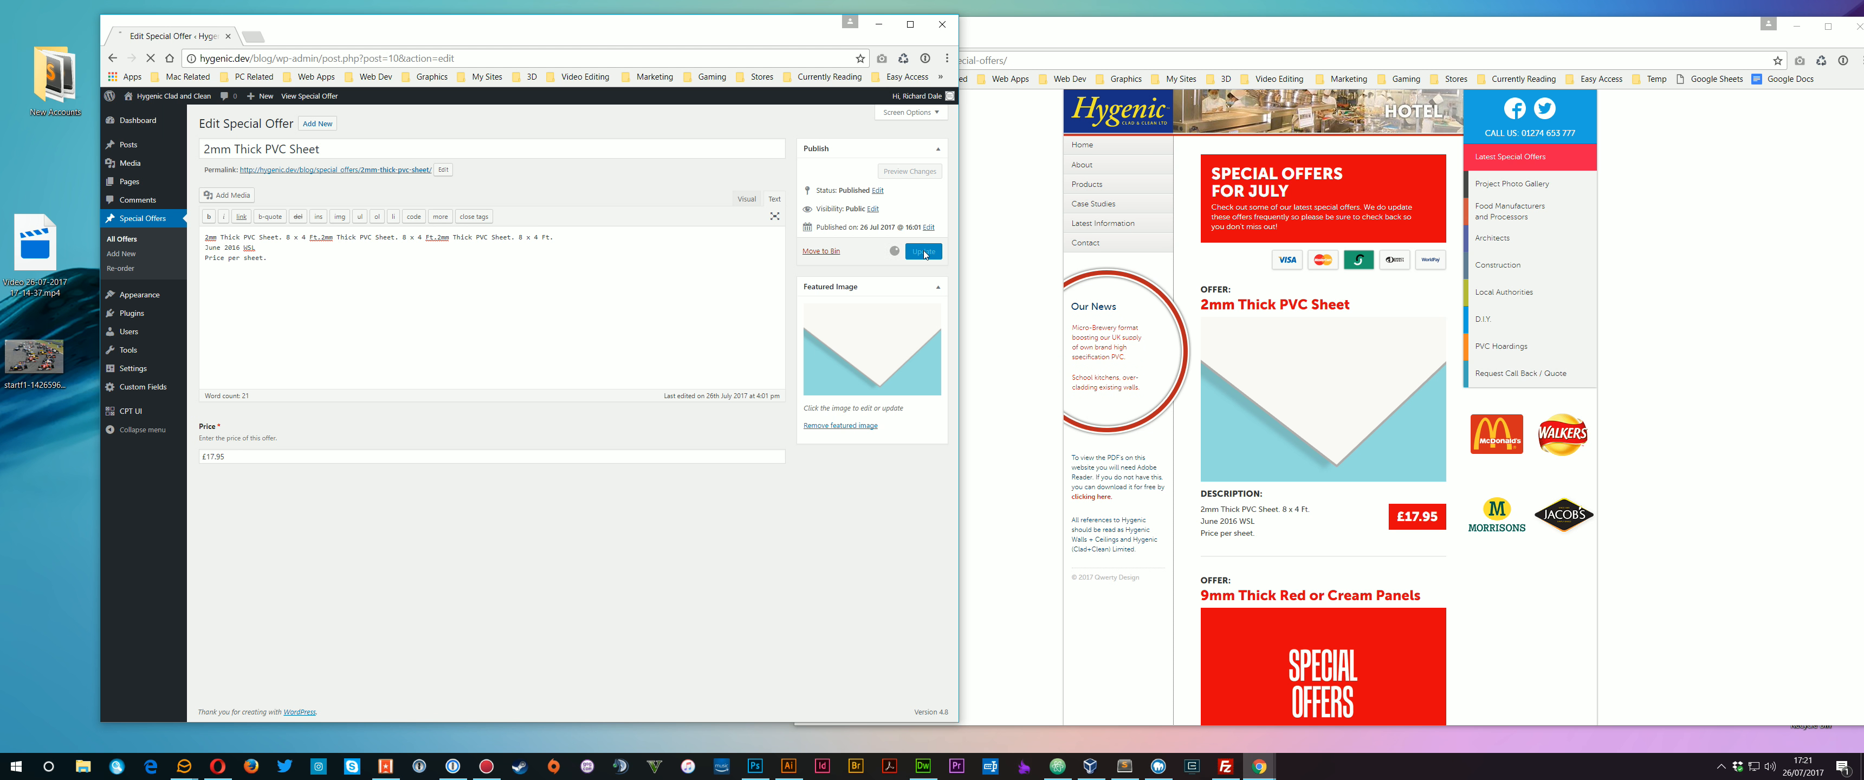
Reload the live Special Offers page and check how the lengthened description fits beside the price and above the following offer.
{"action": "left_click", "coordinate": [1059, 378]}
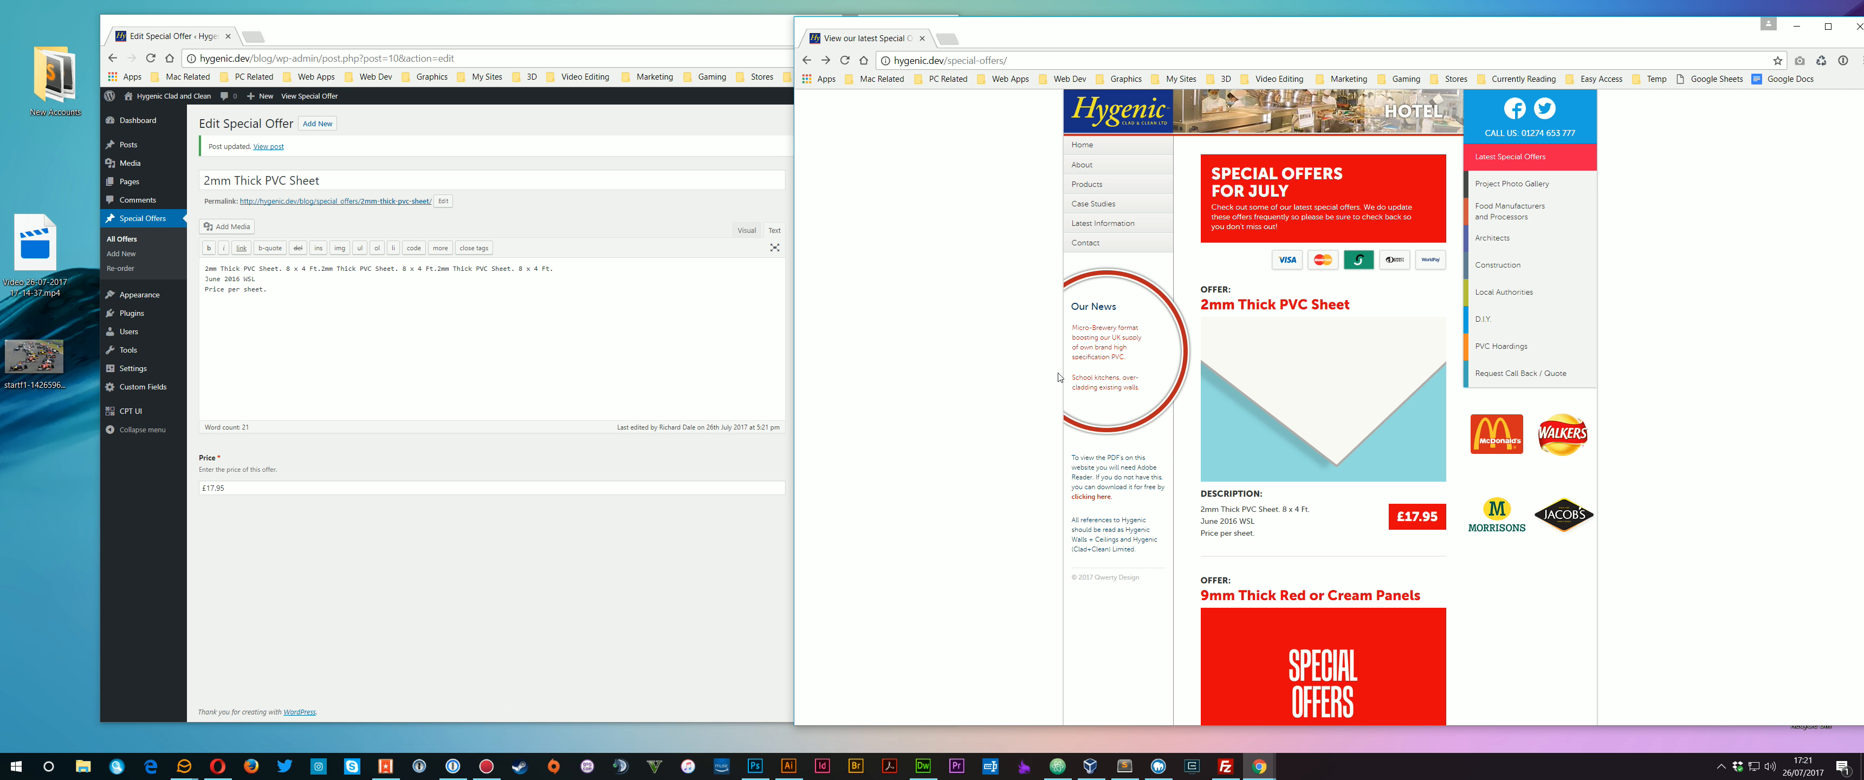
{"action": "right_click", "coordinate": [911, 388]}
{"action": "left_click", "coordinate": [956, 433]}
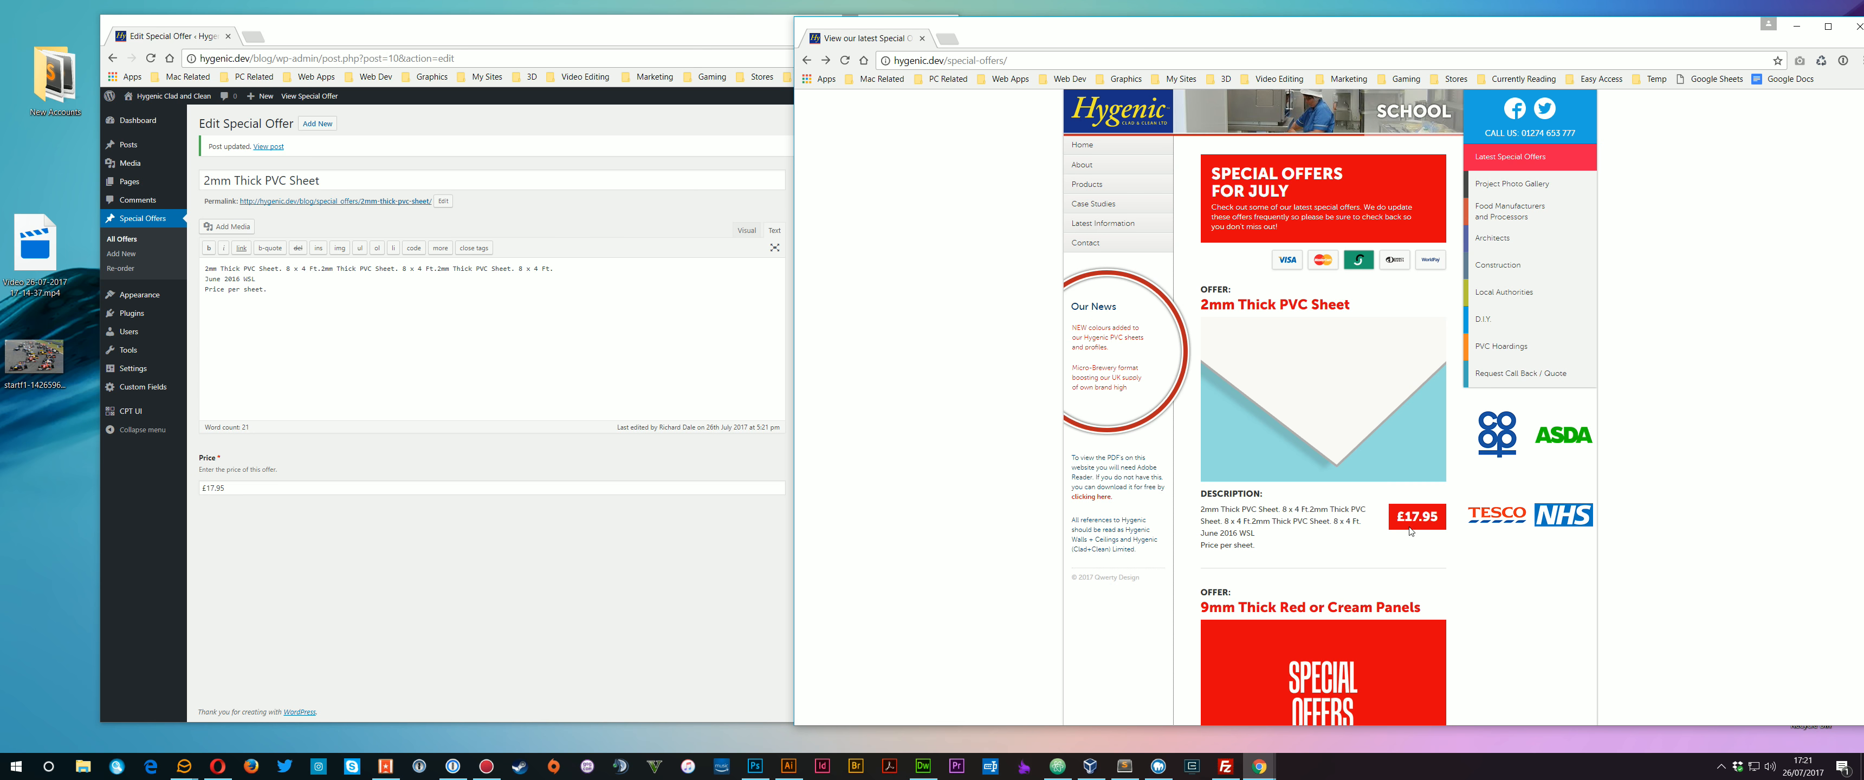
{"action": "scroll", "coordinate": [1477, 564], "scroll_direction": "down", "scroll_amount": 1}
{"action": "scroll", "coordinate": [1418, 554], "scroll_direction": "up", "scroll_amount": 1}
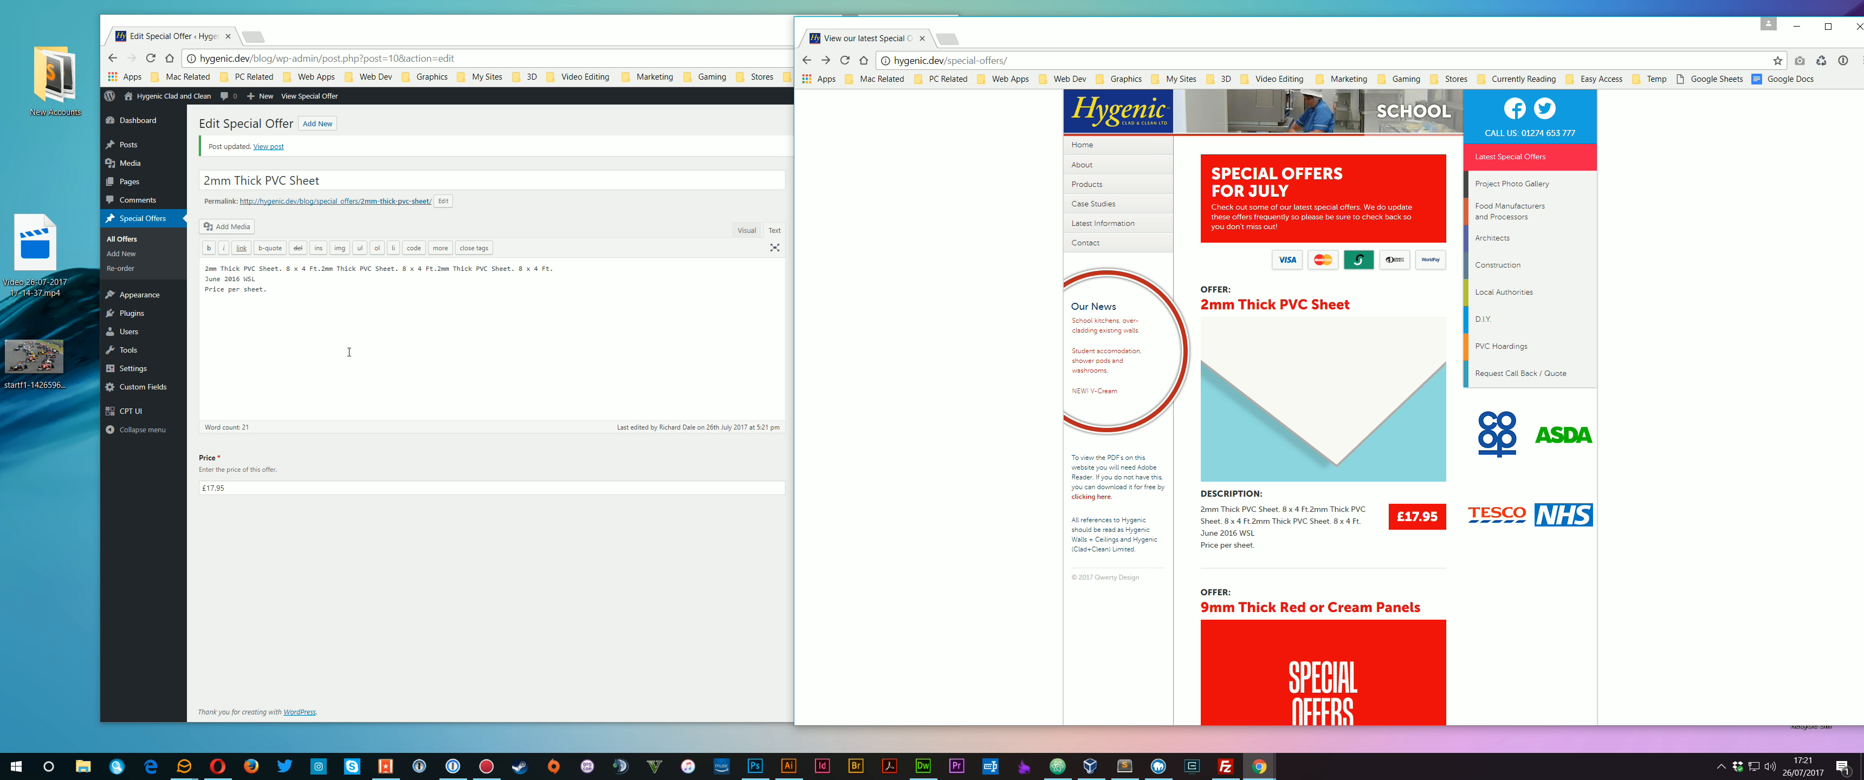
{"action": "left_click", "coordinate": [343, 325]}
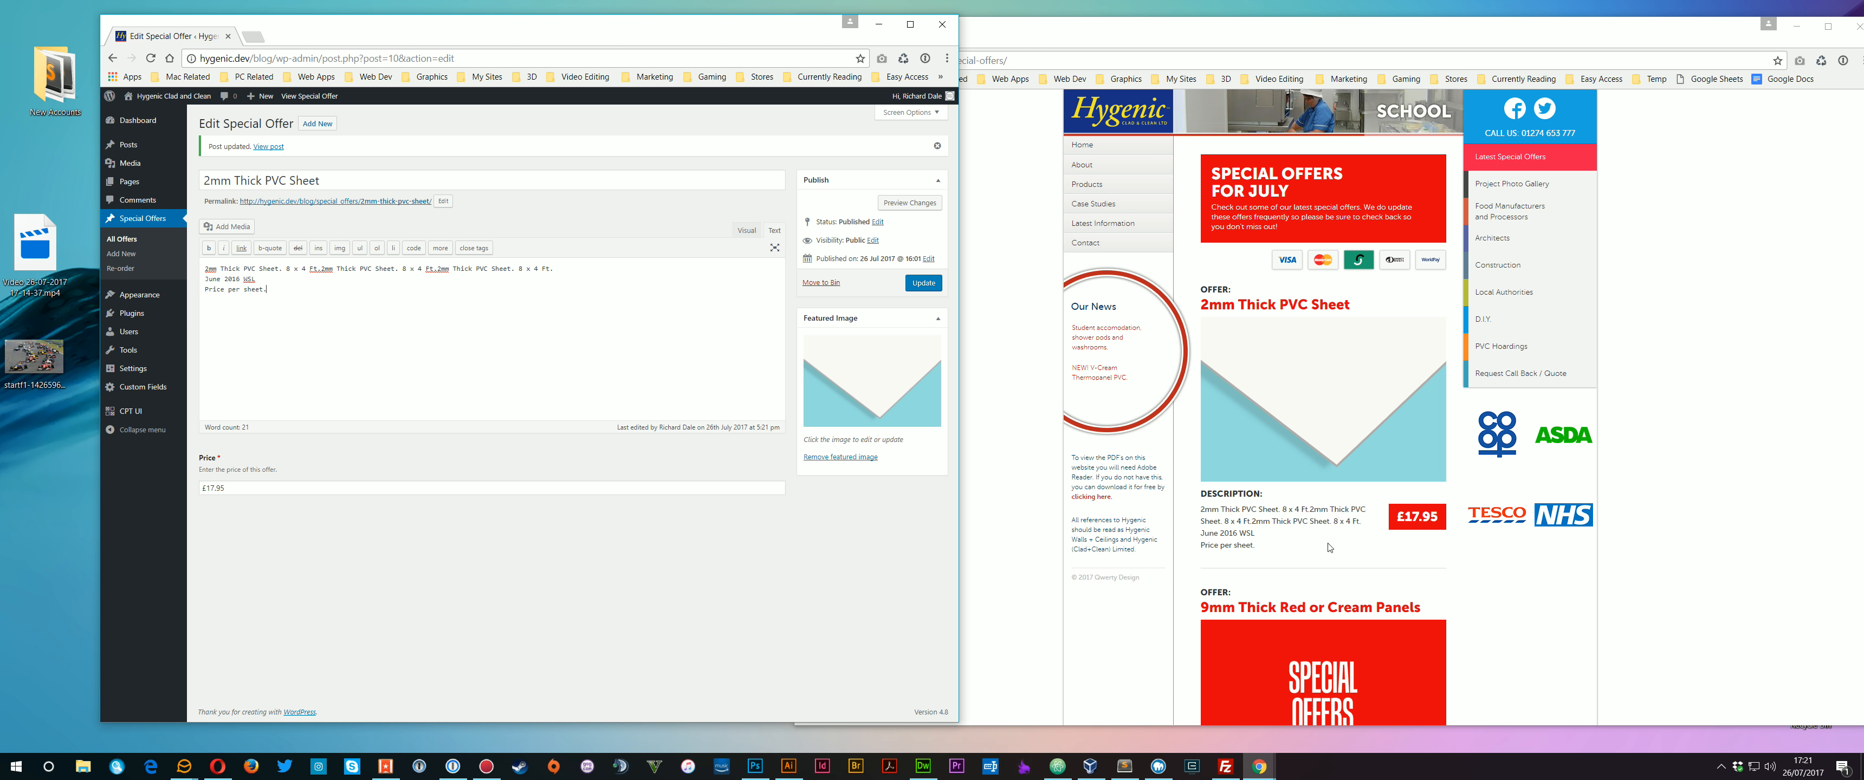
{"action": "left_click", "coordinate": [1031, 521]}
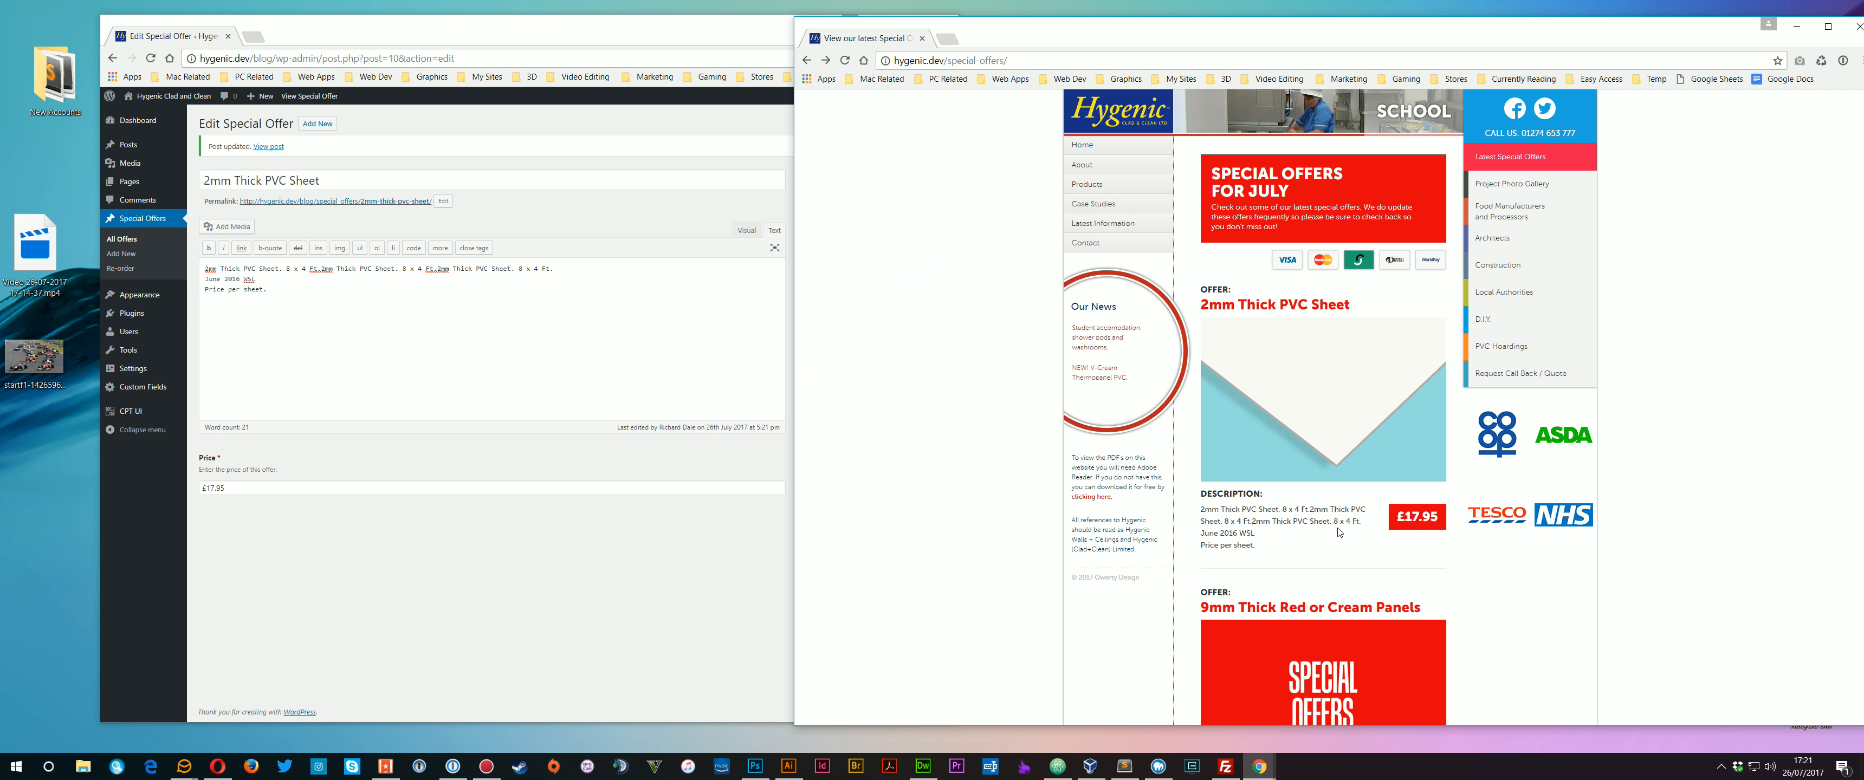
{"action": "scroll", "coordinate": [1338, 532], "scroll_direction": "down", "scroll_amount": 4}
{"action": "scroll", "coordinate": [1404, 515], "scroll_direction": "up", "scroll_amount": 3}
Remove the repeated text so the first description line reads "2mm Thick PVC Sheet. 8 x 4 Ft" and update the offer.
{"action": "left_click", "coordinate": [296, 282]}
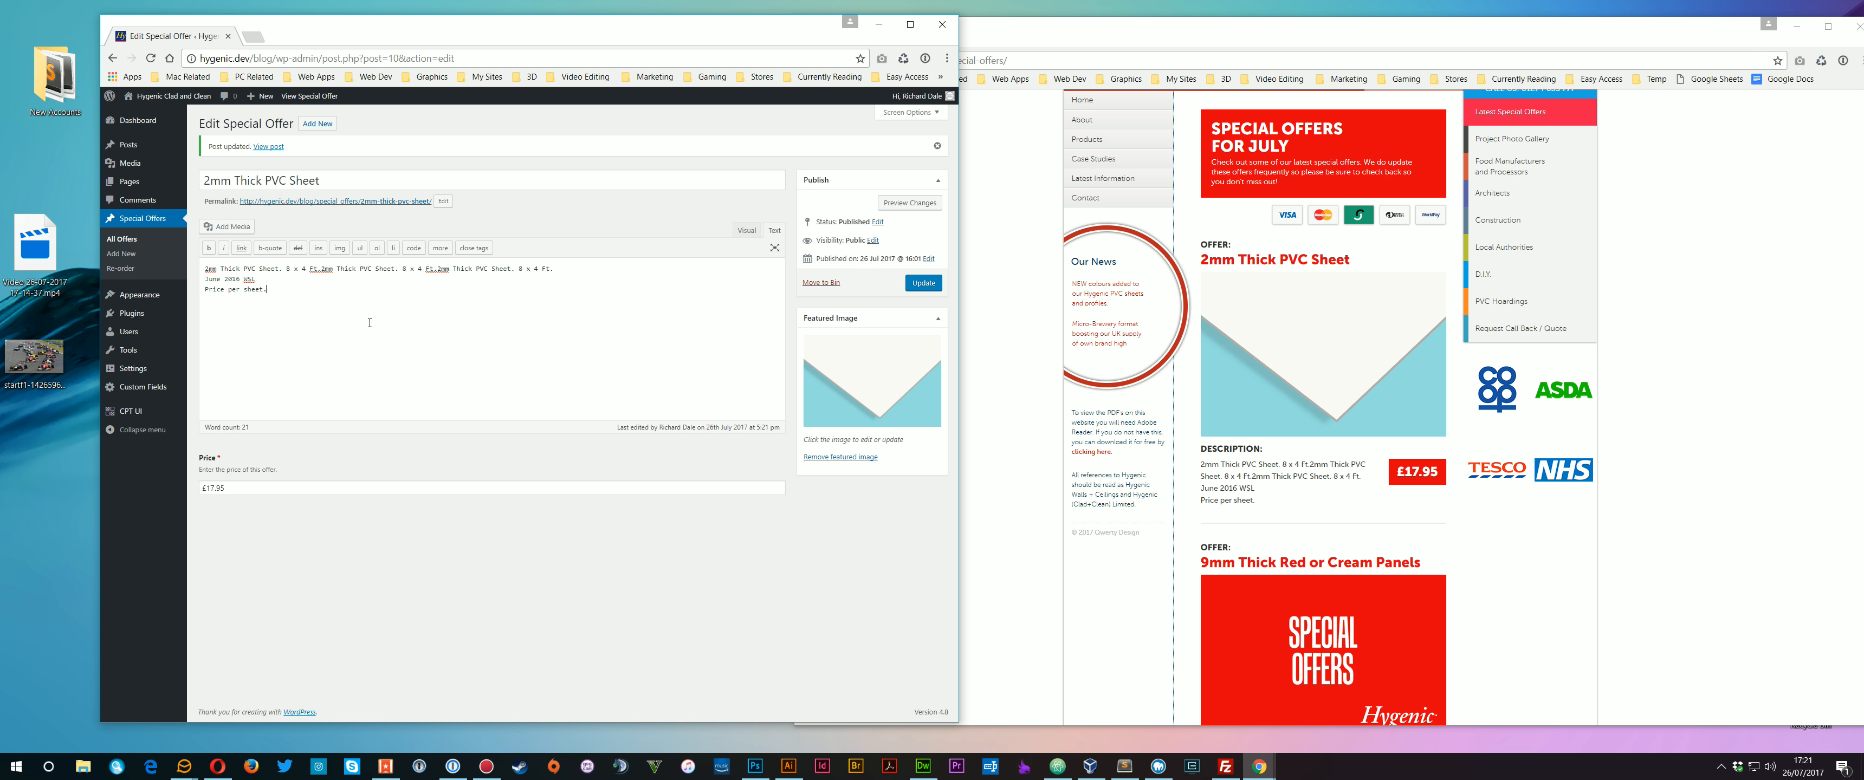
{"action": "left_click_drag", "start_coordinate": [556, 269], "coordinate": [332, 269]}
{"action": "key", "text": "BackSpace"}
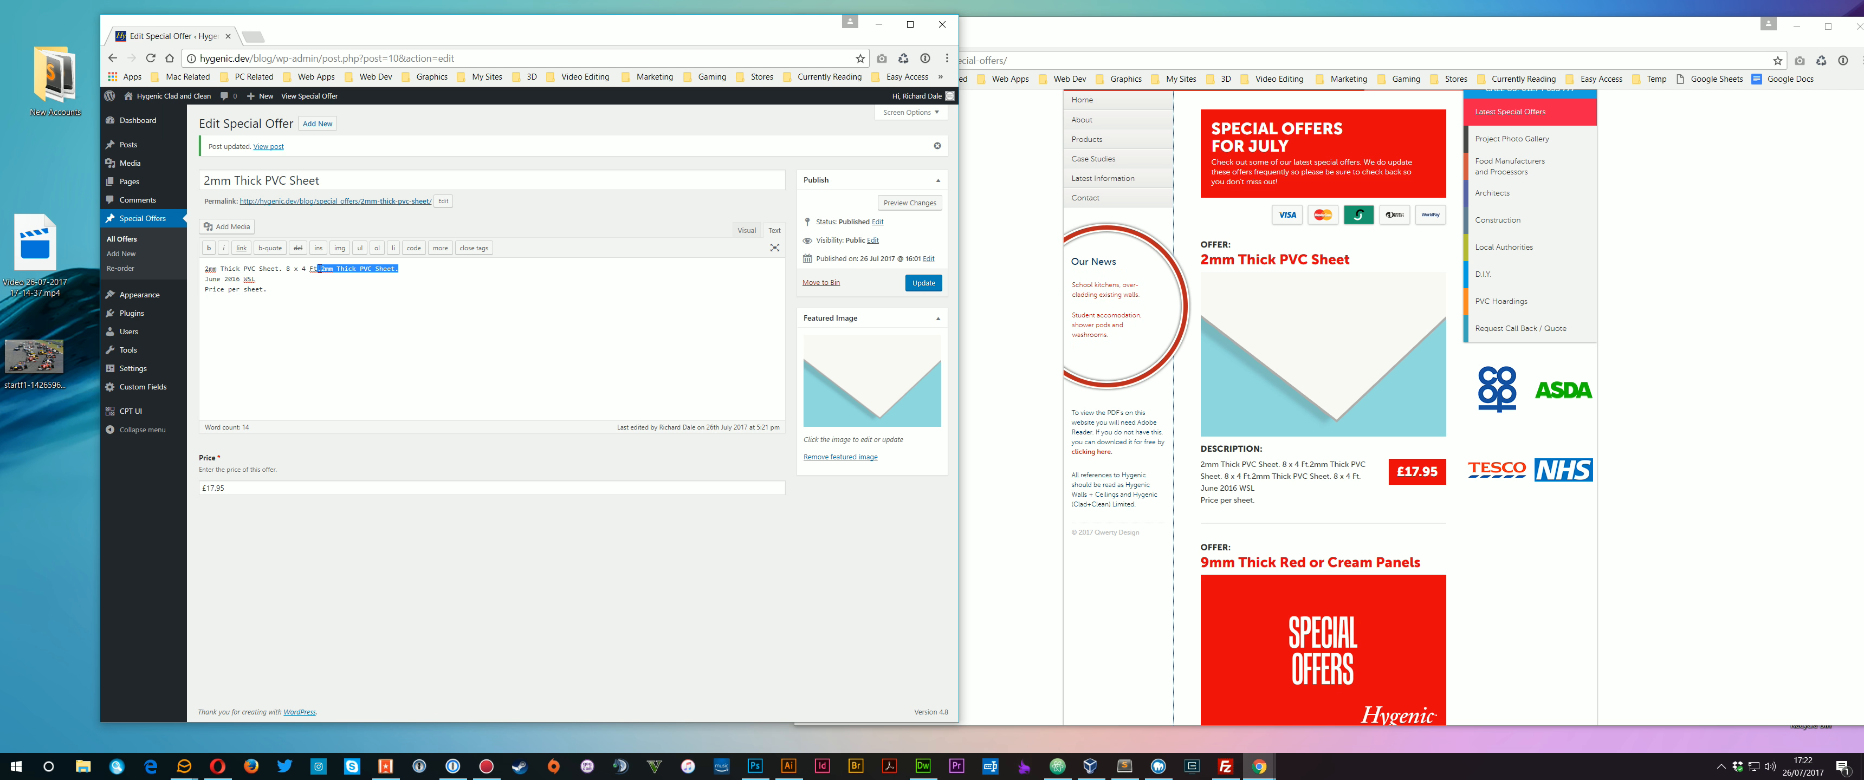
{"action": "key", "text": "BackSpace"}
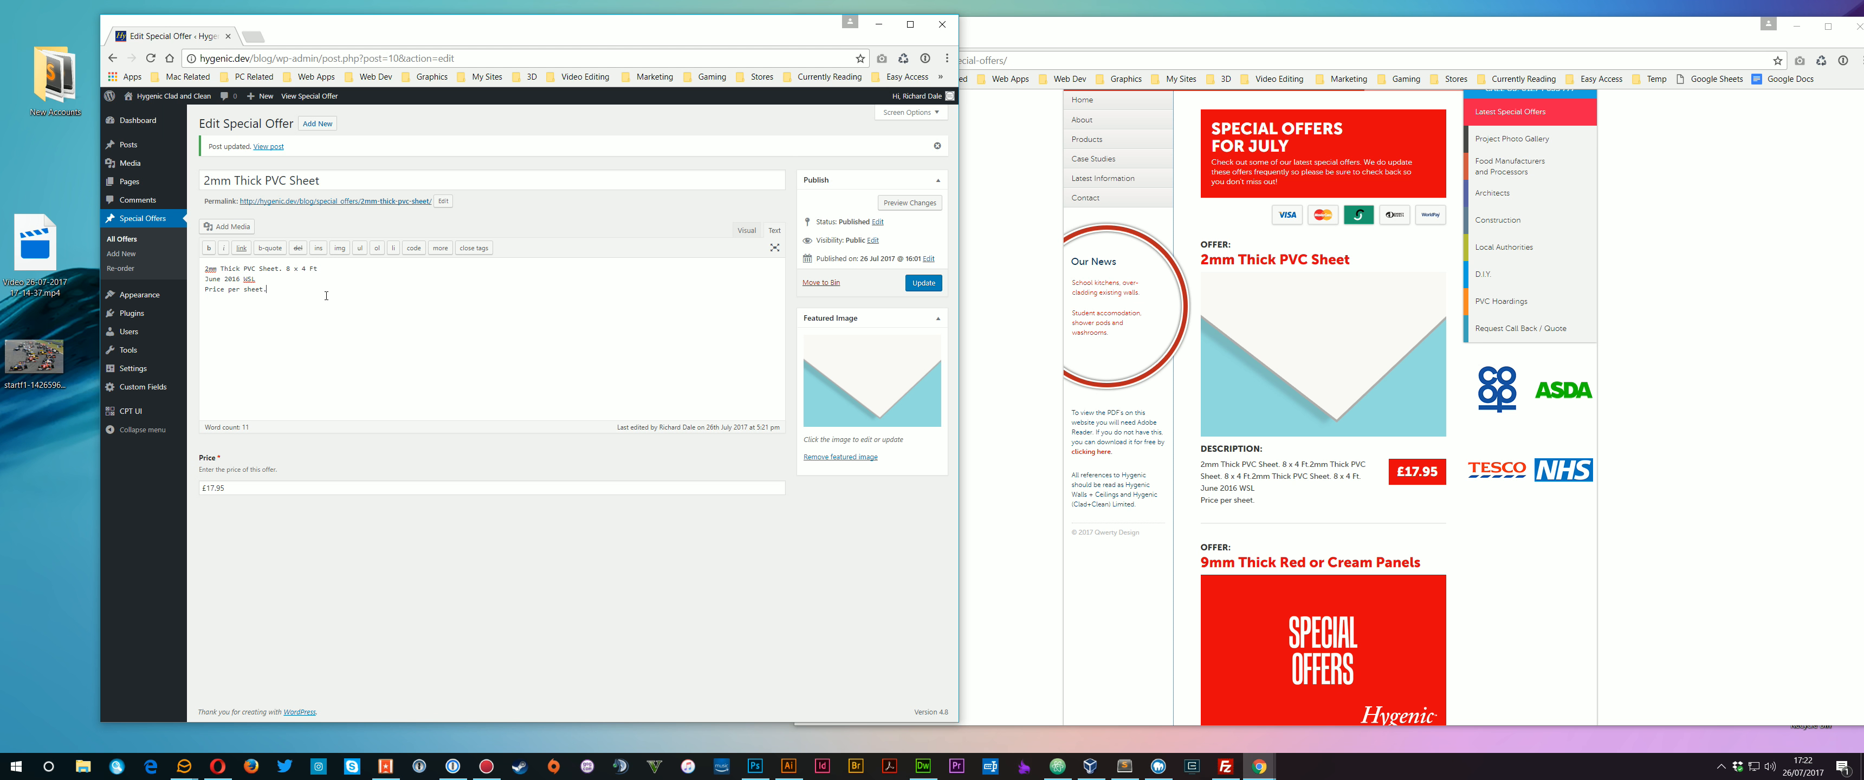
{"action": "left_click", "coordinate": [924, 283]}
Reload the live Special Offers page and check the shortened 2mm Thick PVC Sheet description and the layout below it.
{"action": "left_click", "coordinate": [994, 297]}
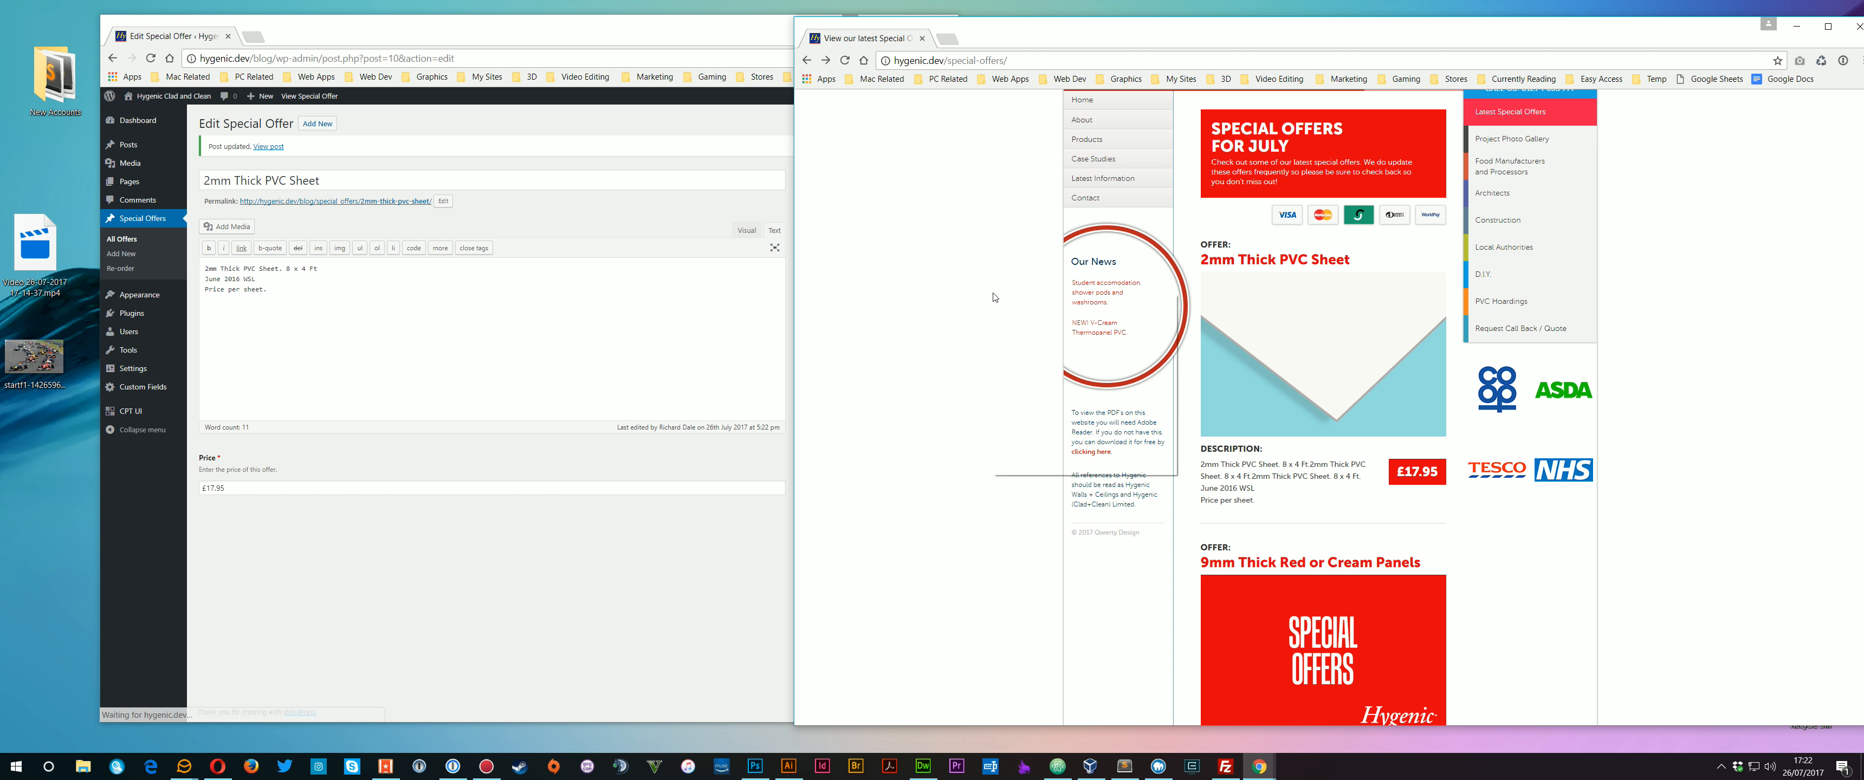
{"action": "right_click", "coordinate": [994, 297]}
{"action": "left_click", "coordinate": [1018, 337]}
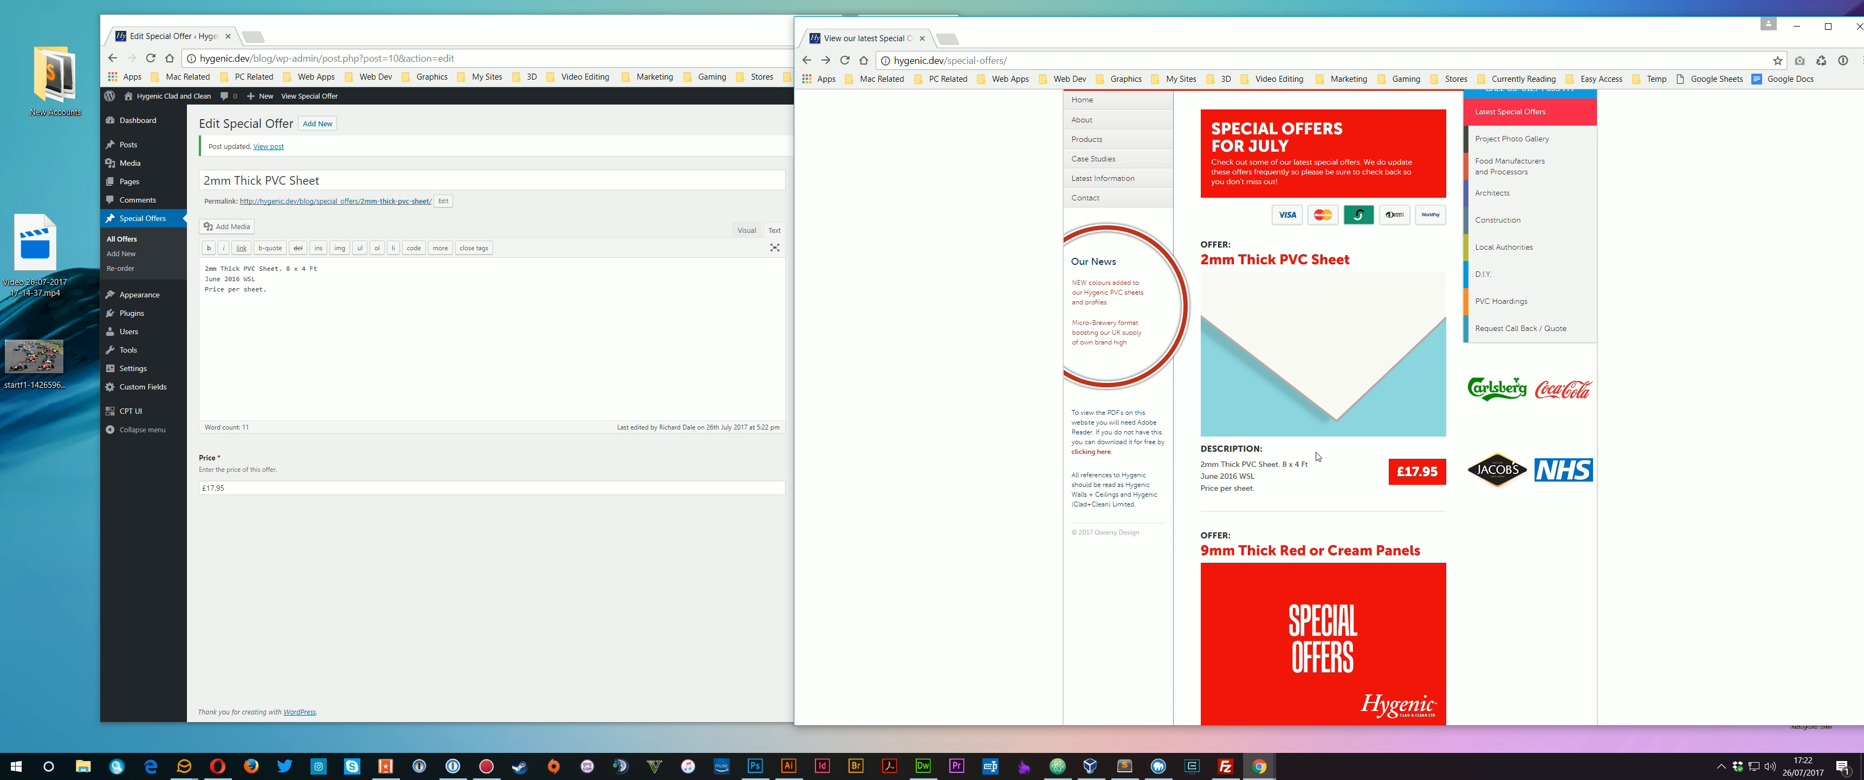
{"action": "scroll", "coordinate": [1317, 456], "scroll_direction": "down", "scroll_amount": 5}
{"action": "scroll", "coordinate": [1071, 470], "scroll_direction": "up", "scroll_amount": 3}
Return to the list of all special offers in the admin and look over the live Special Offers page.
{"action": "left_click", "coordinate": [341, 348]}
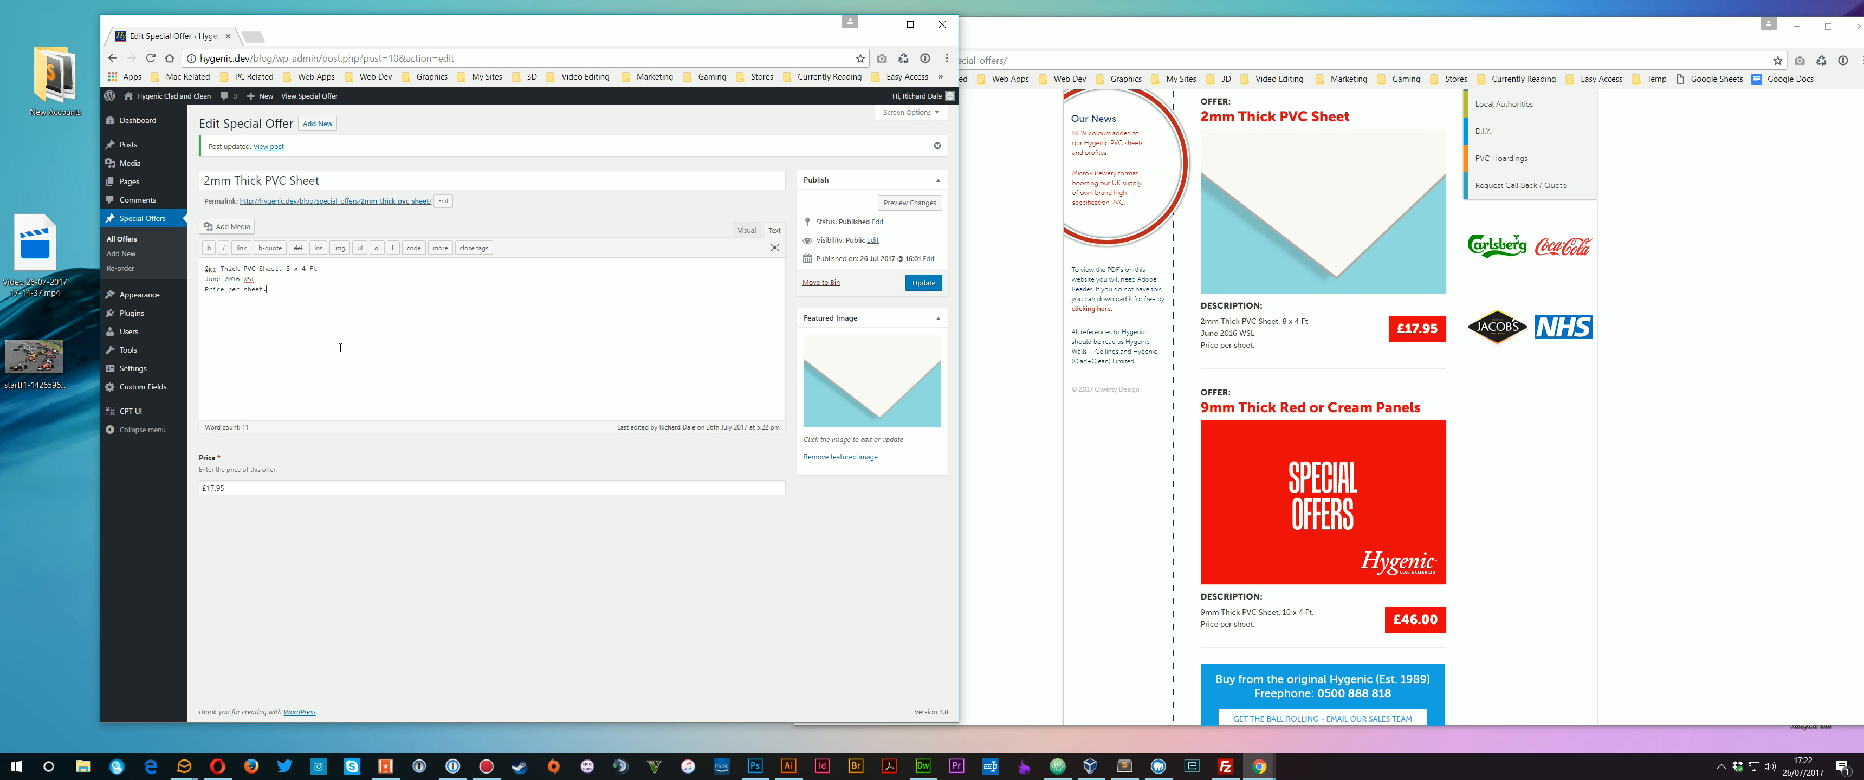
{"action": "left_click", "coordinate": [147, 217]}
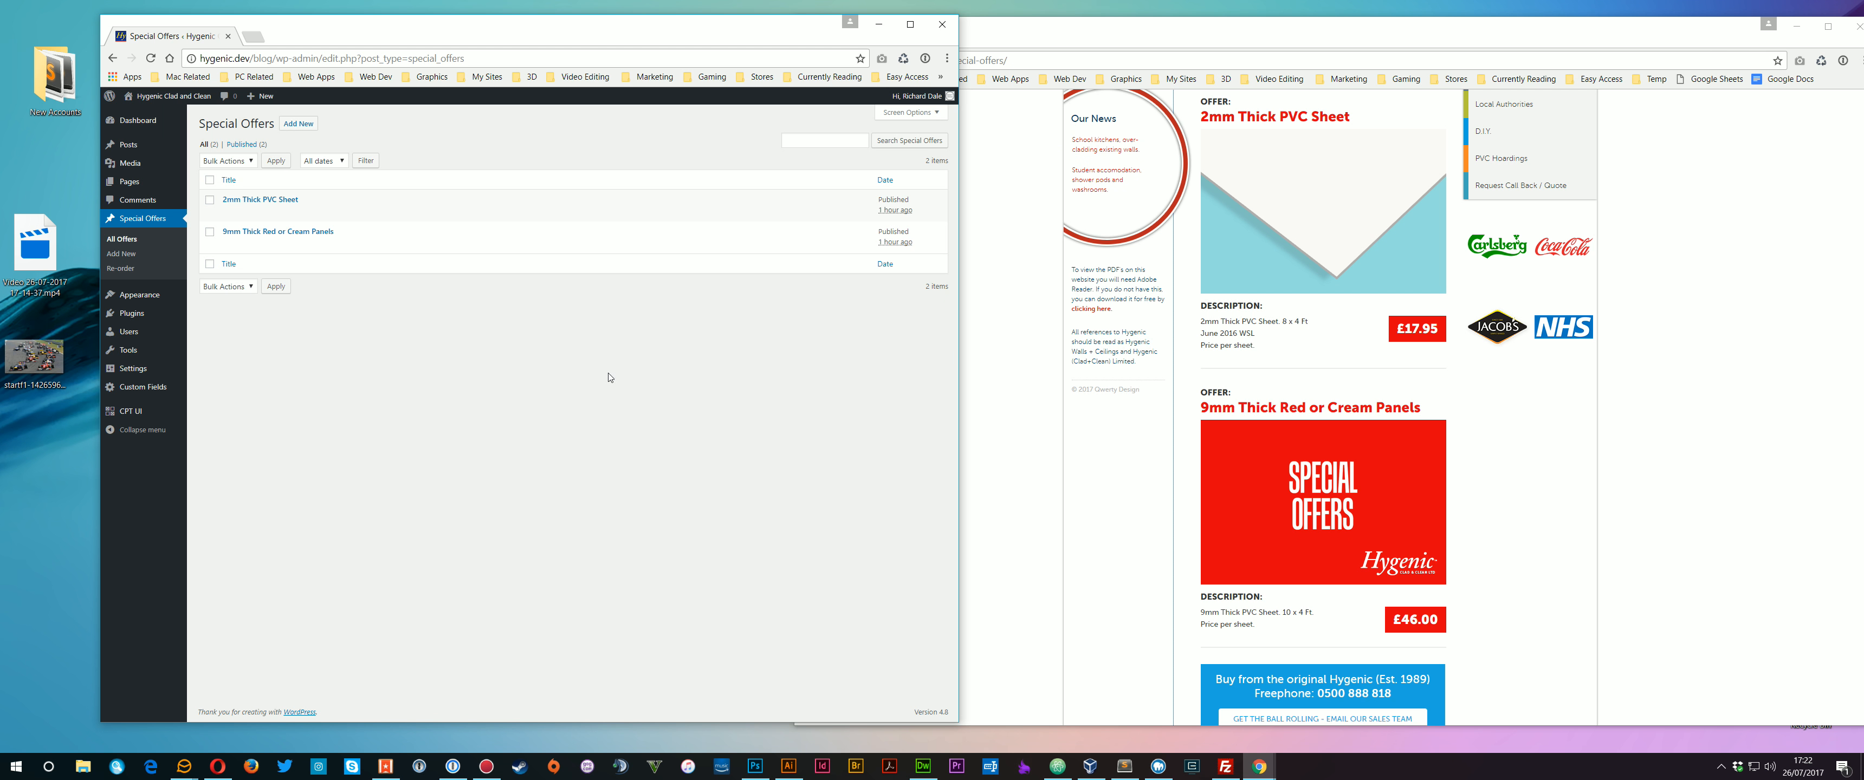
{"action": "left_click", "coordinate": [1225, 360]}
{"action": "scroll", "coordinate": [1225, 359], "scroll_direction": "up", "scroll_amount": 3}
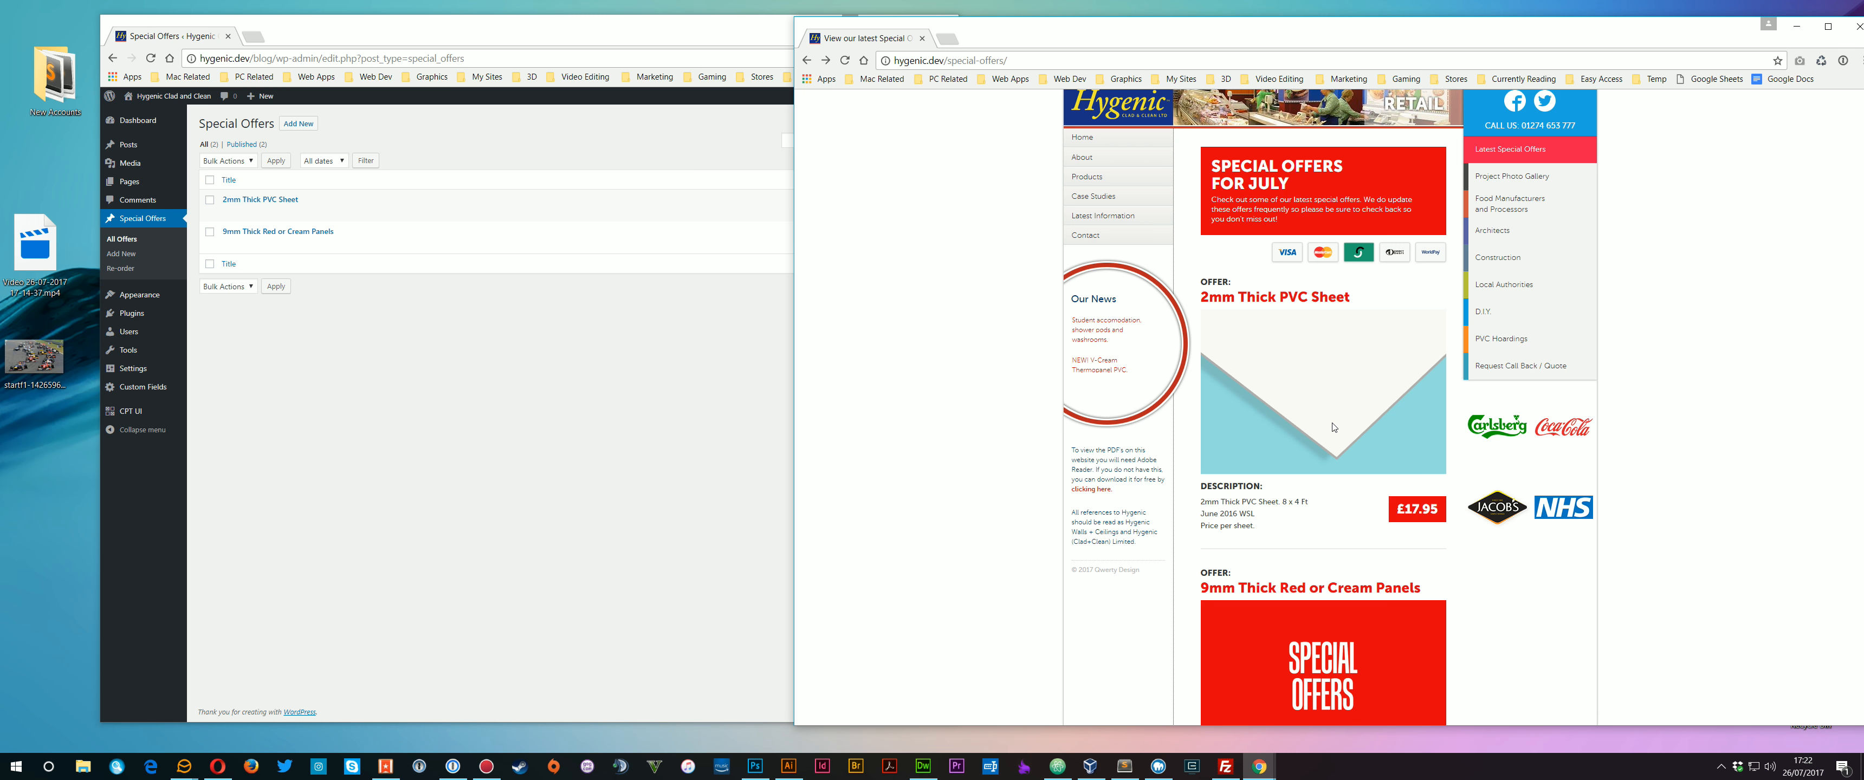
{"action": "left_click", "coordinate": [544, 378]}
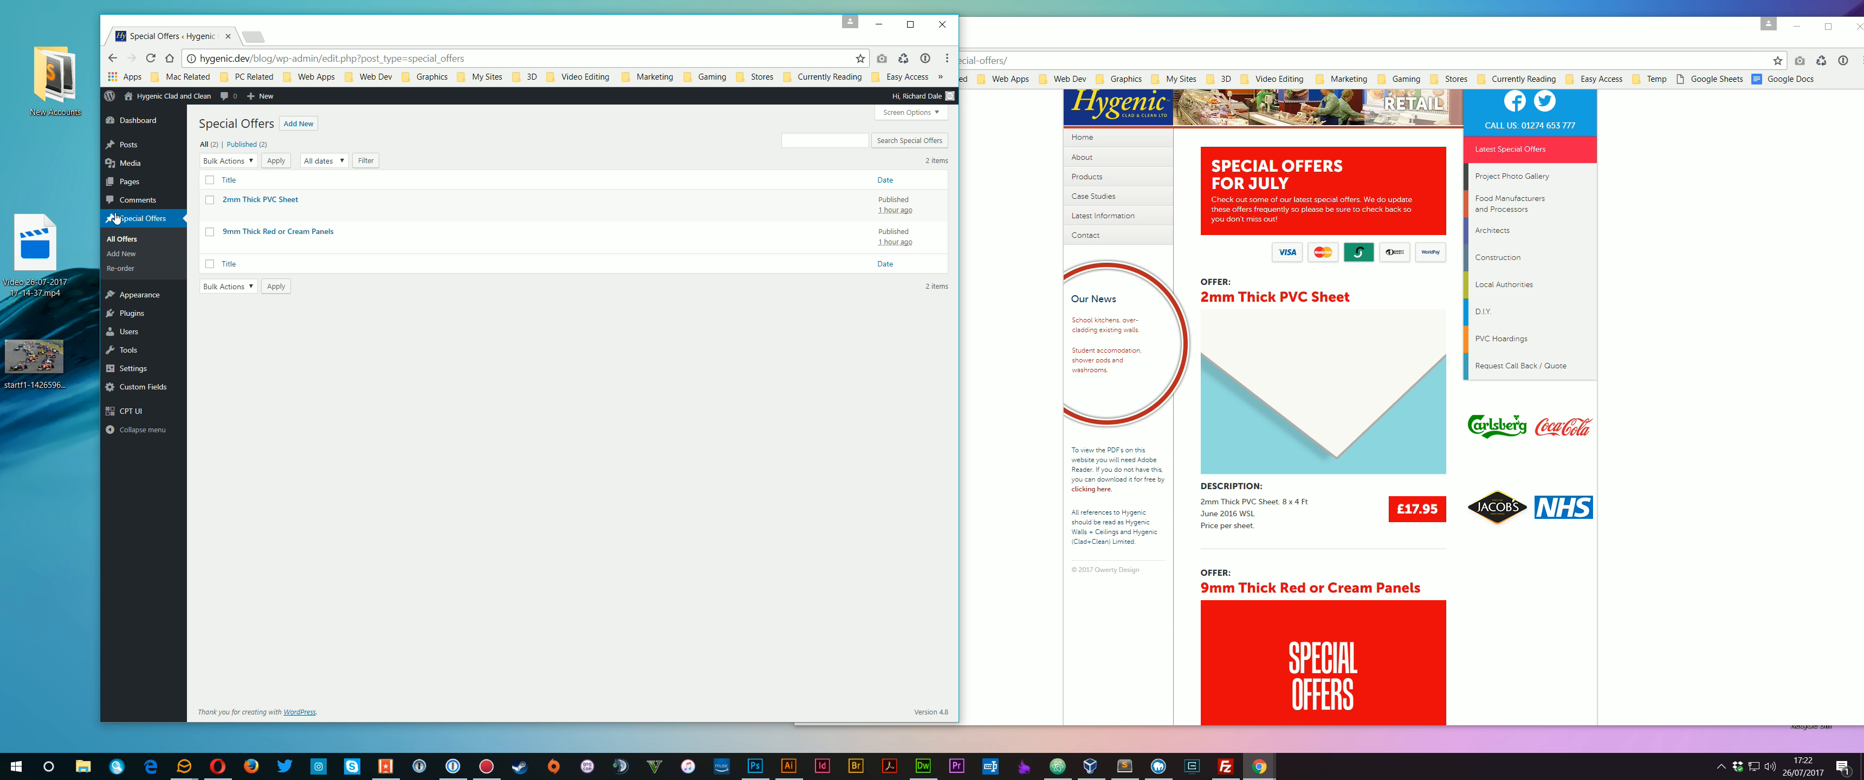
{"action": "mouse_move", "coordinate": [919, 101]}
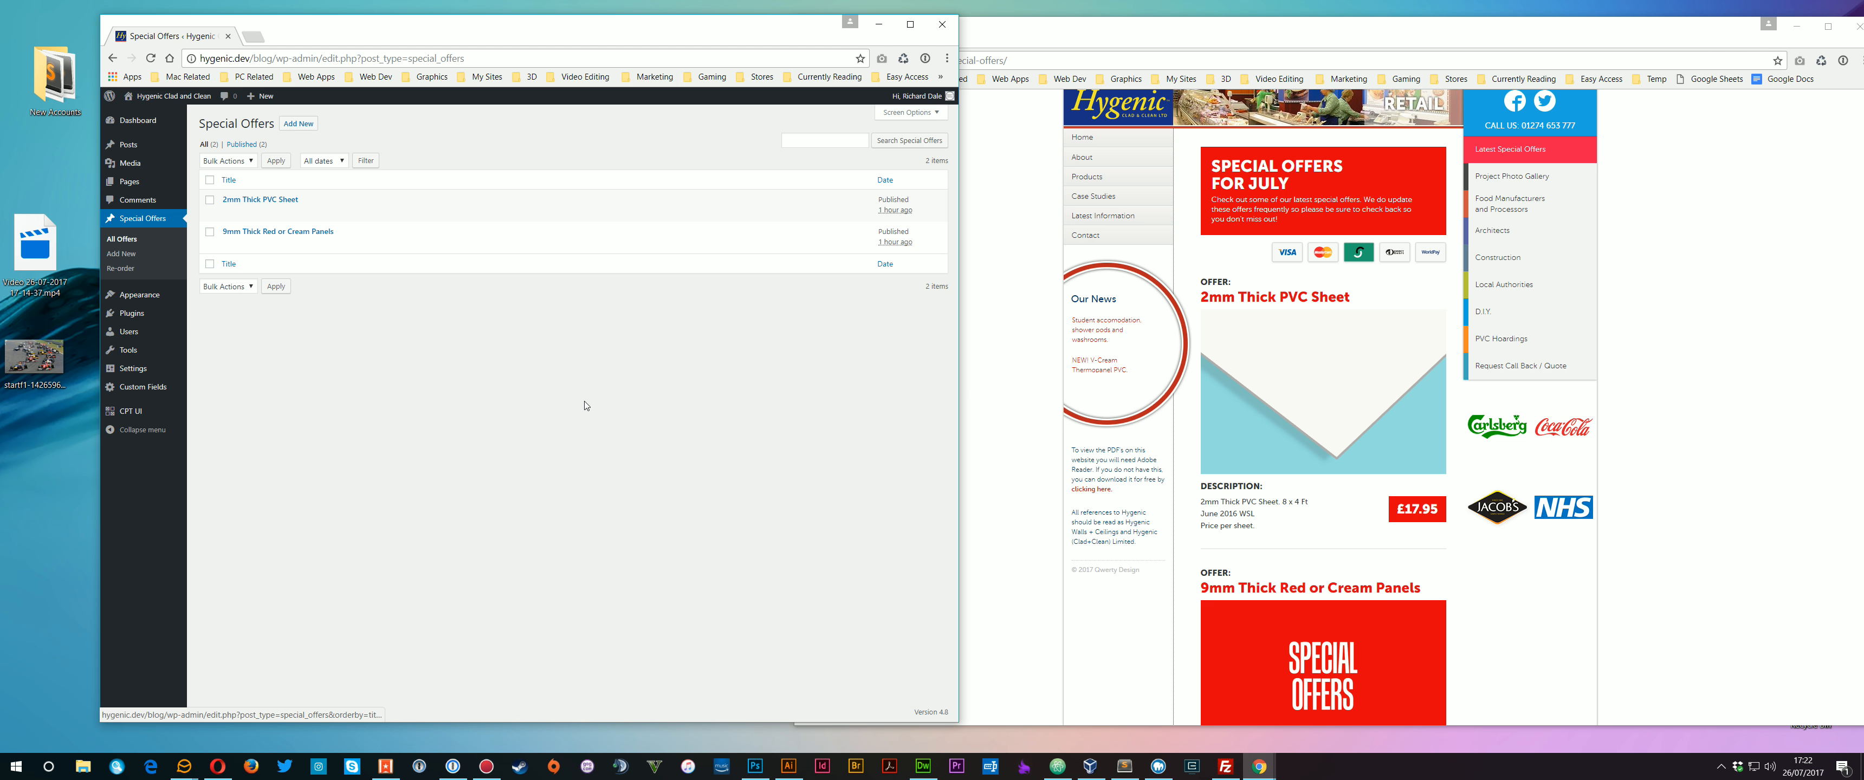
{"action": "mouse_move", "coordinate": [132, 148]}
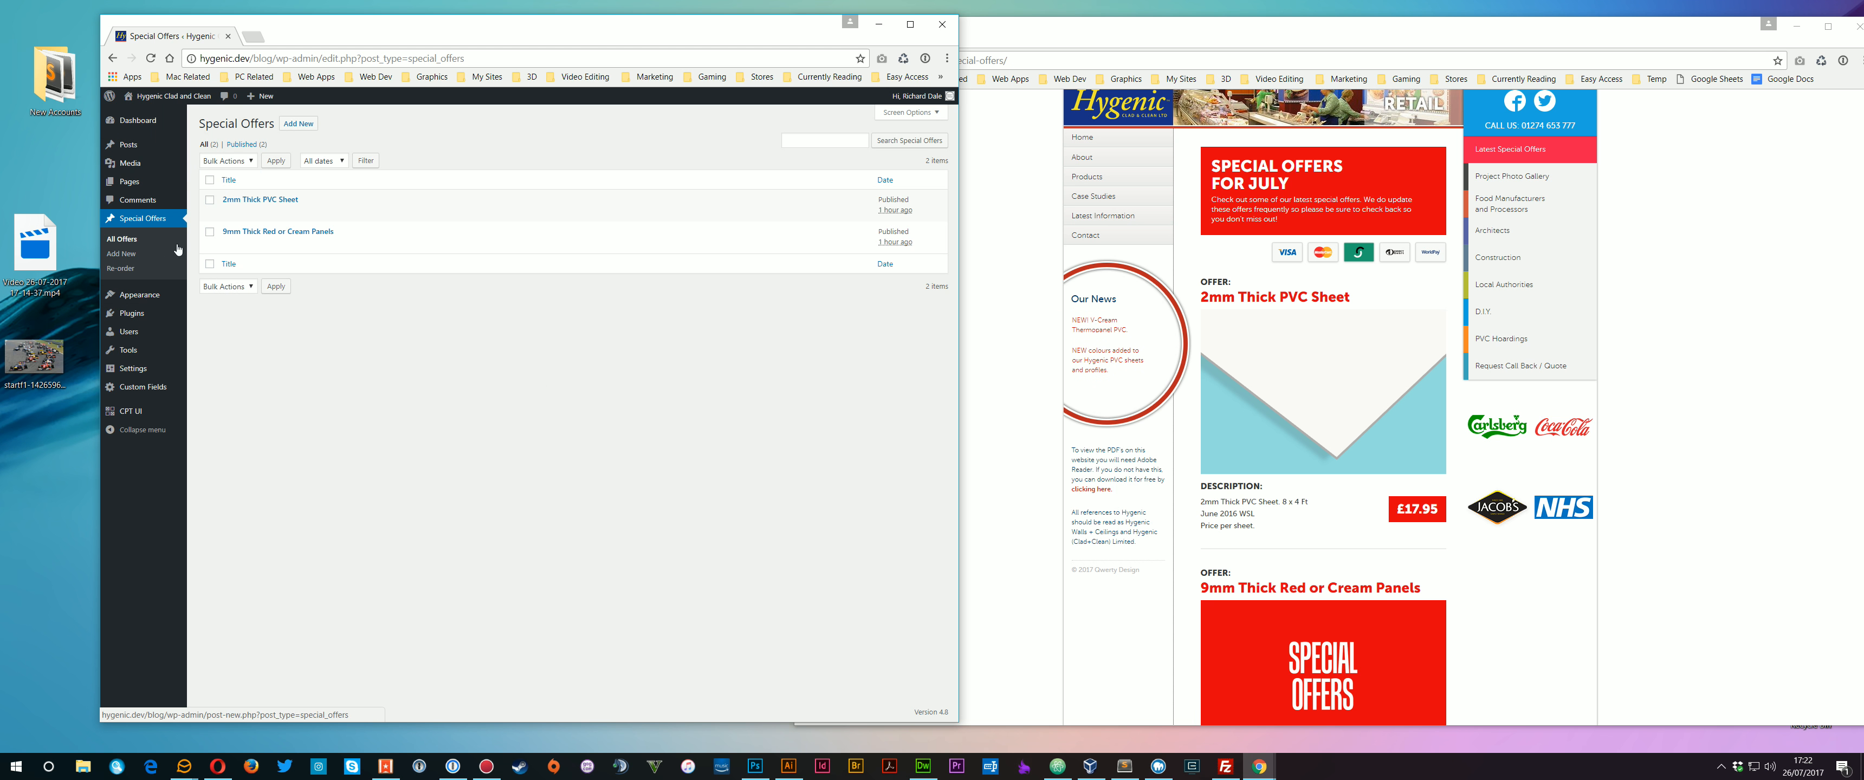
Bring the live Special Offers page to the front, move its window closer to the admin window and review the Our News area.
{"action": "mouse_move", "coordinate": [136, 194]}
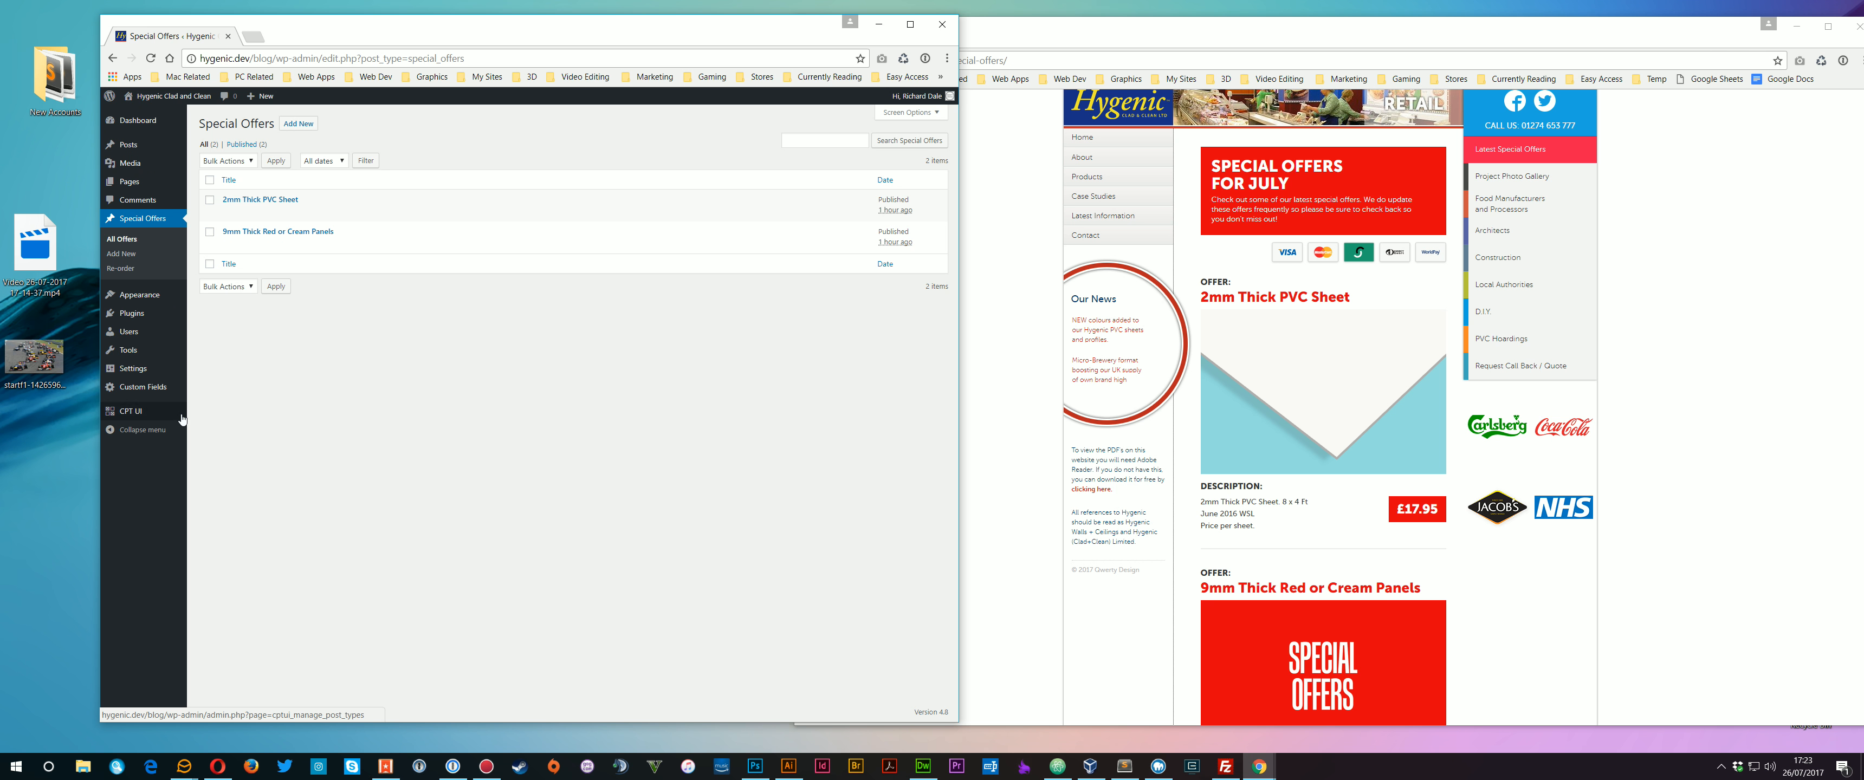
{"action": "left_click", "coordinate": [1090, 279]}
{"action": "scroll", "coordinate": [1100, 276], "scroll_direction": "up", "scroll_amount": 1}
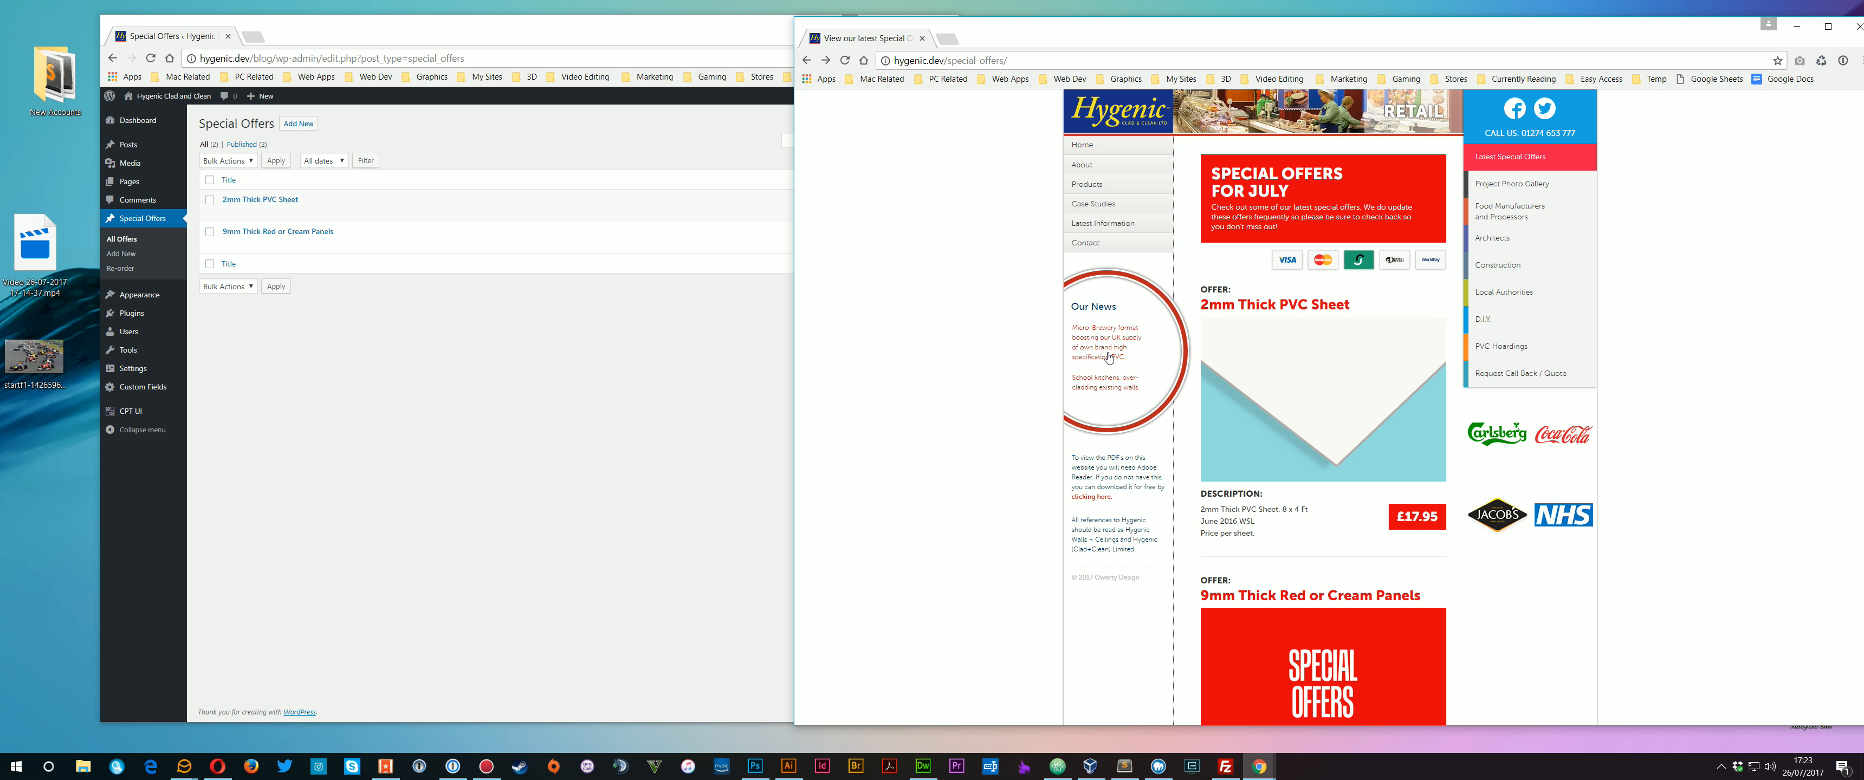
{"action": "left_click_drag", "start_coordinate": [1043, 47], "coordinate": [1001, 49]}
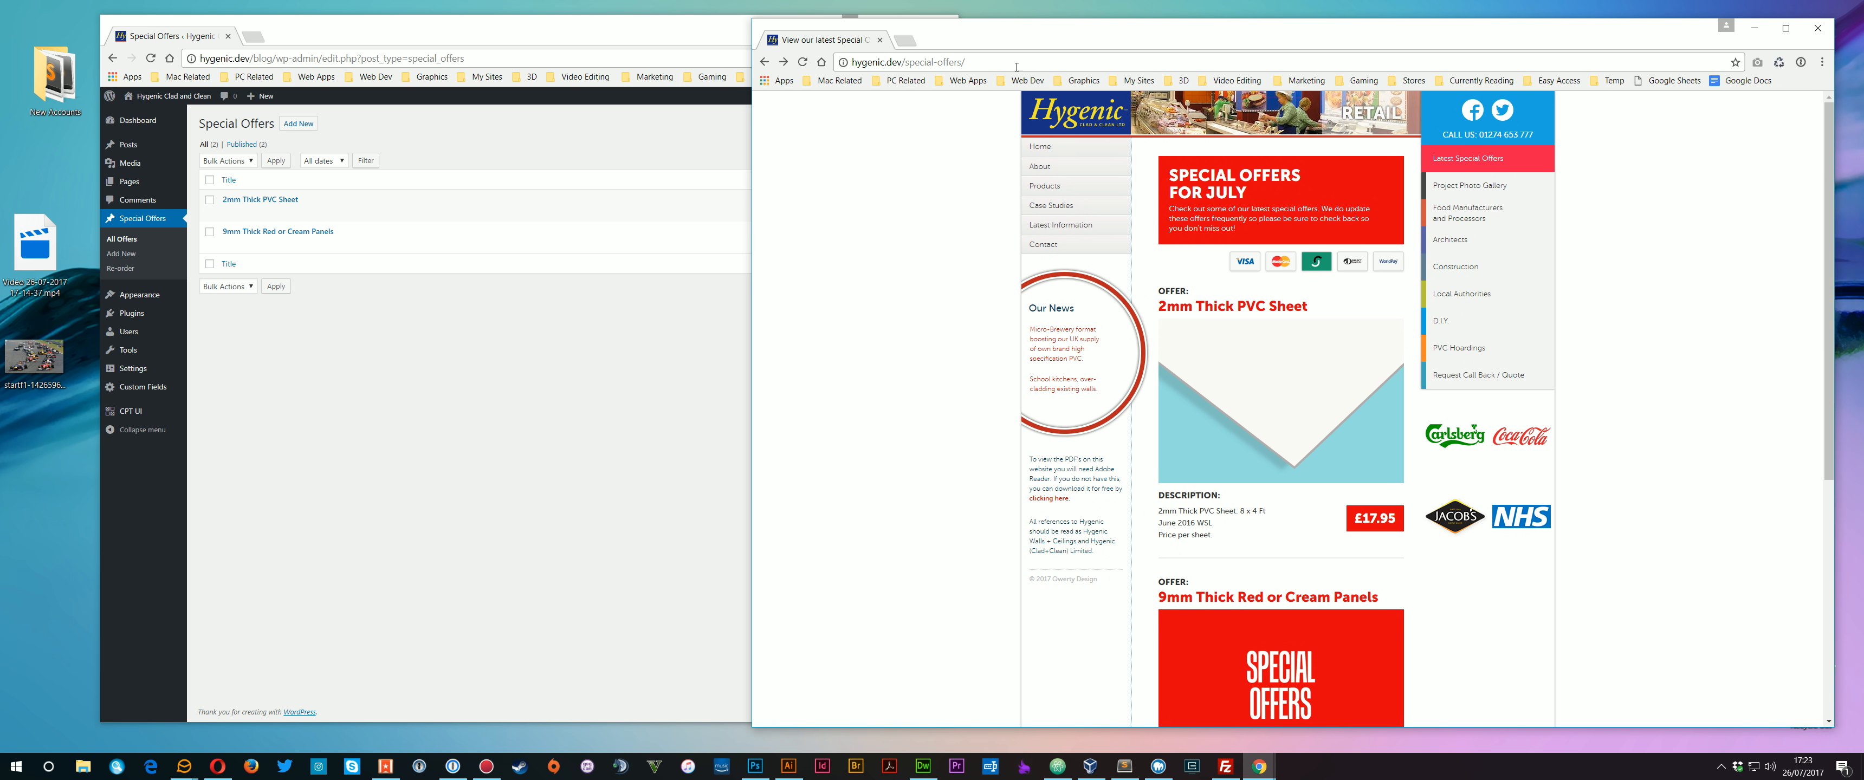
{"action": "left_click", "coordinate": [1060, 362]}
{"action": "left_click_drag", "start_coordinate": [1126, 375], "coordinate": [1118, 416]}
Browse the live site's Case Studies, Latest Information, Construction, and Food Manufacturers and Processors pages.
{"action": "left_click", "coordinate": [1528, 327]}
{"action": "left_click", "coordinate": [1064, 205]}
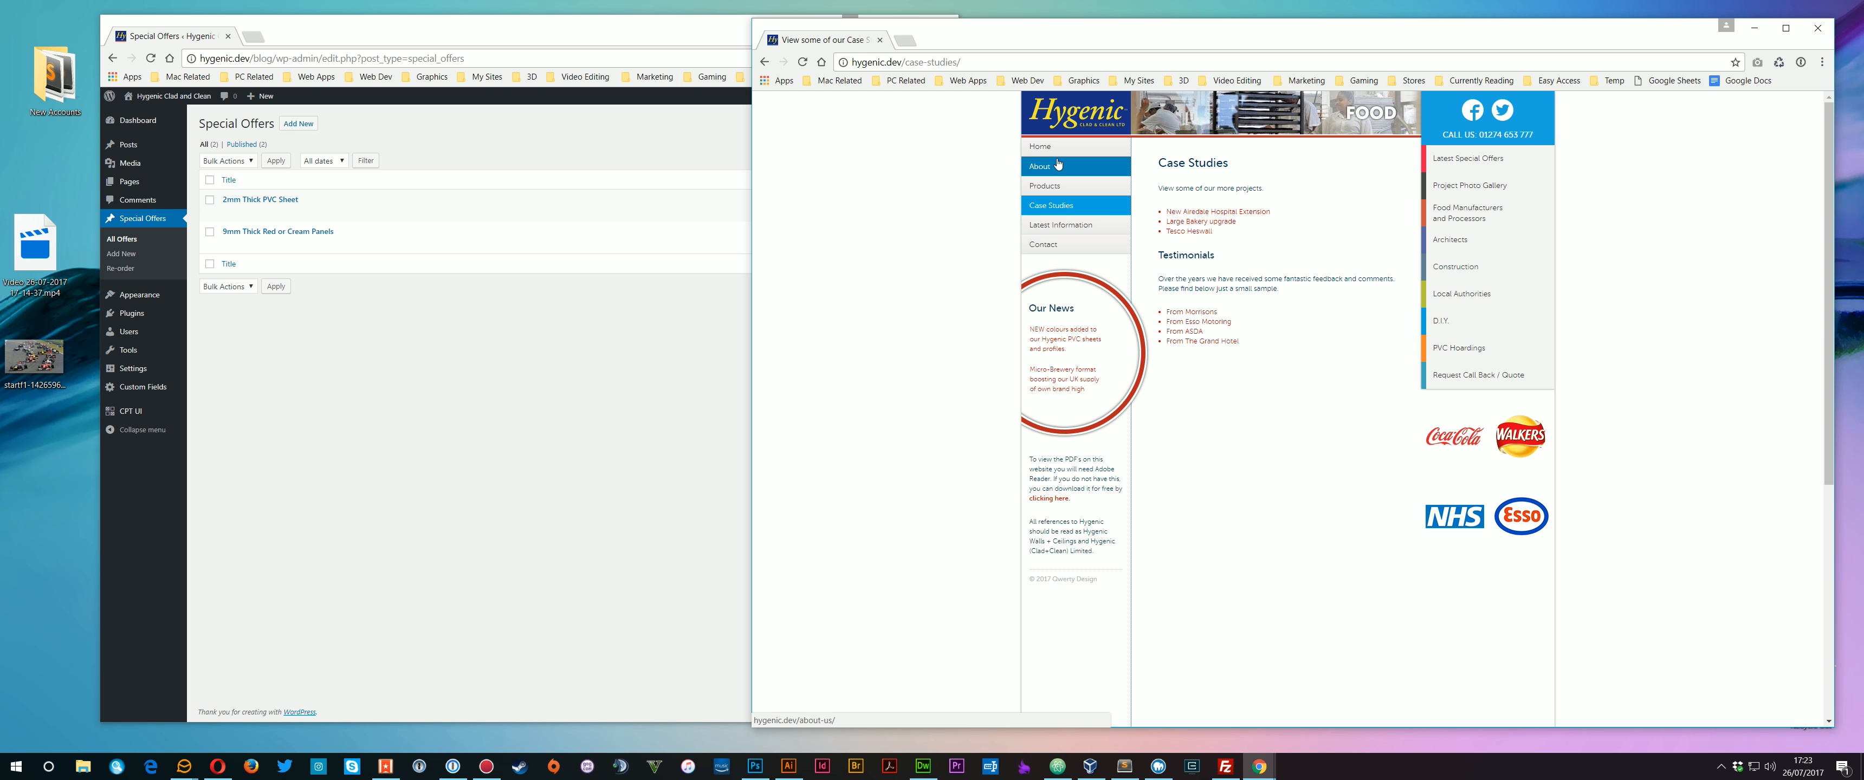
{"action": "left_click", "coordinate": [1055, 232]}
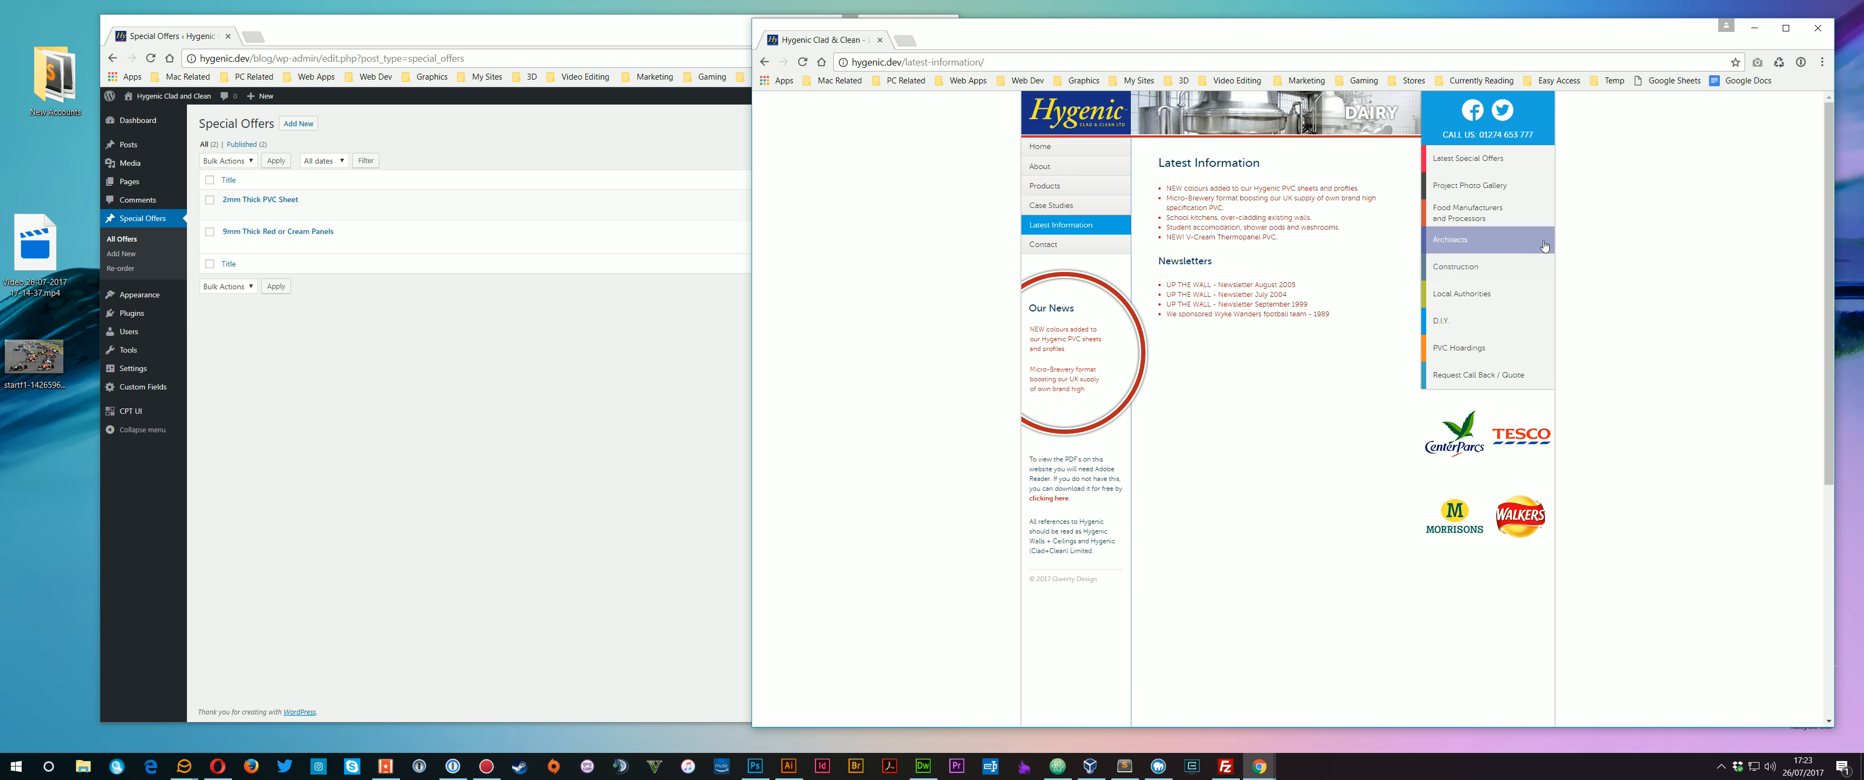
{"action": "left_click", "coordinate": [1455, 266]}
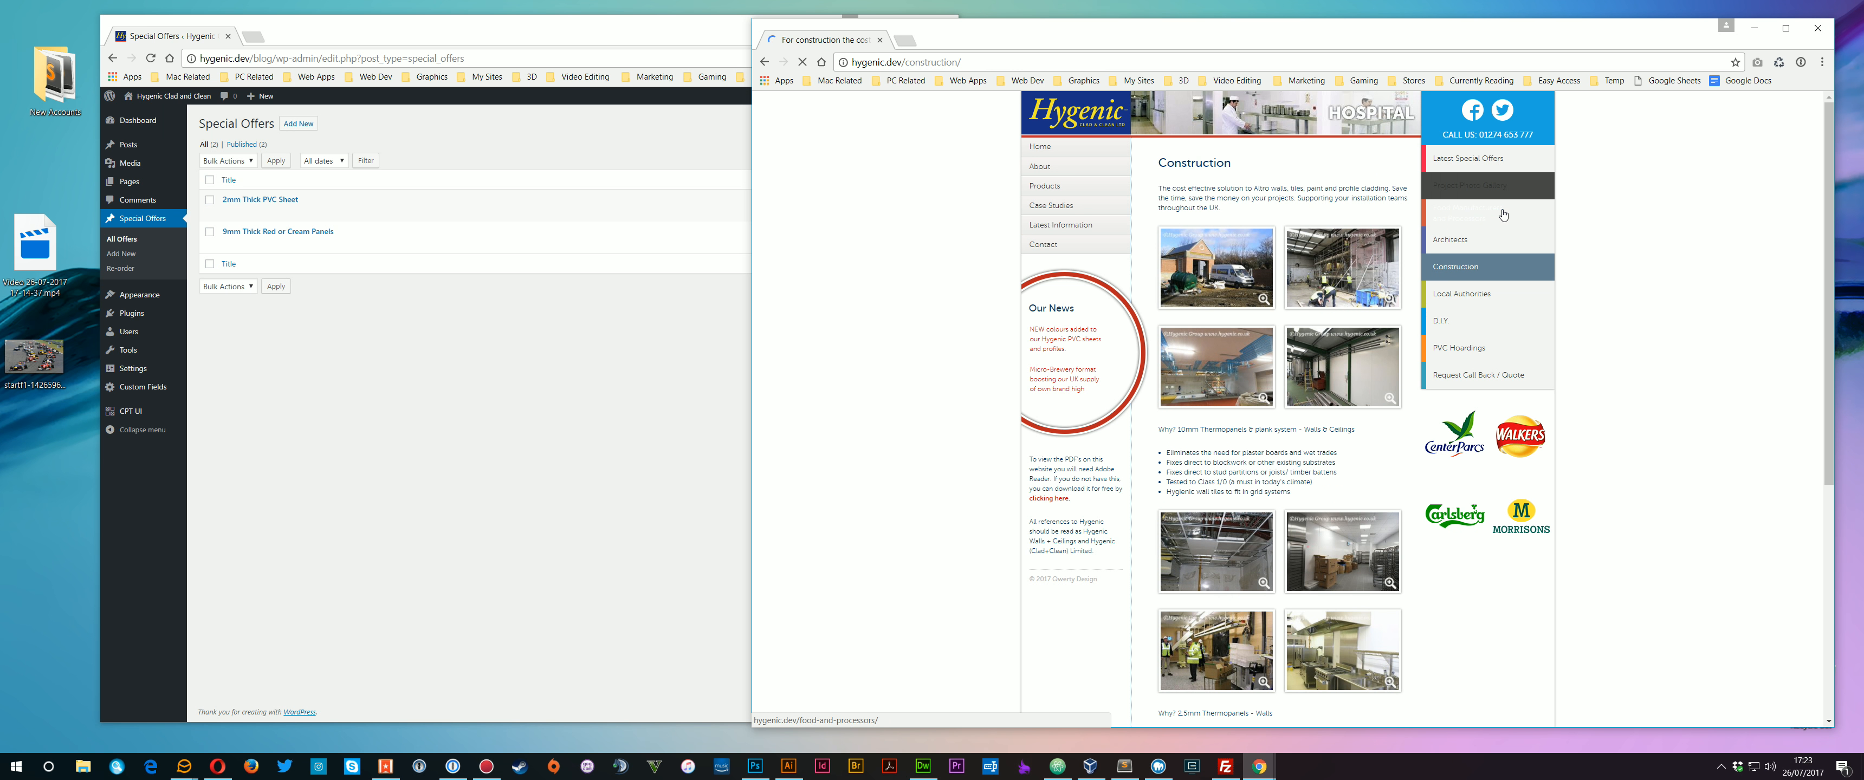
{"action": "left_click", "coordinate": [1468, 213]}
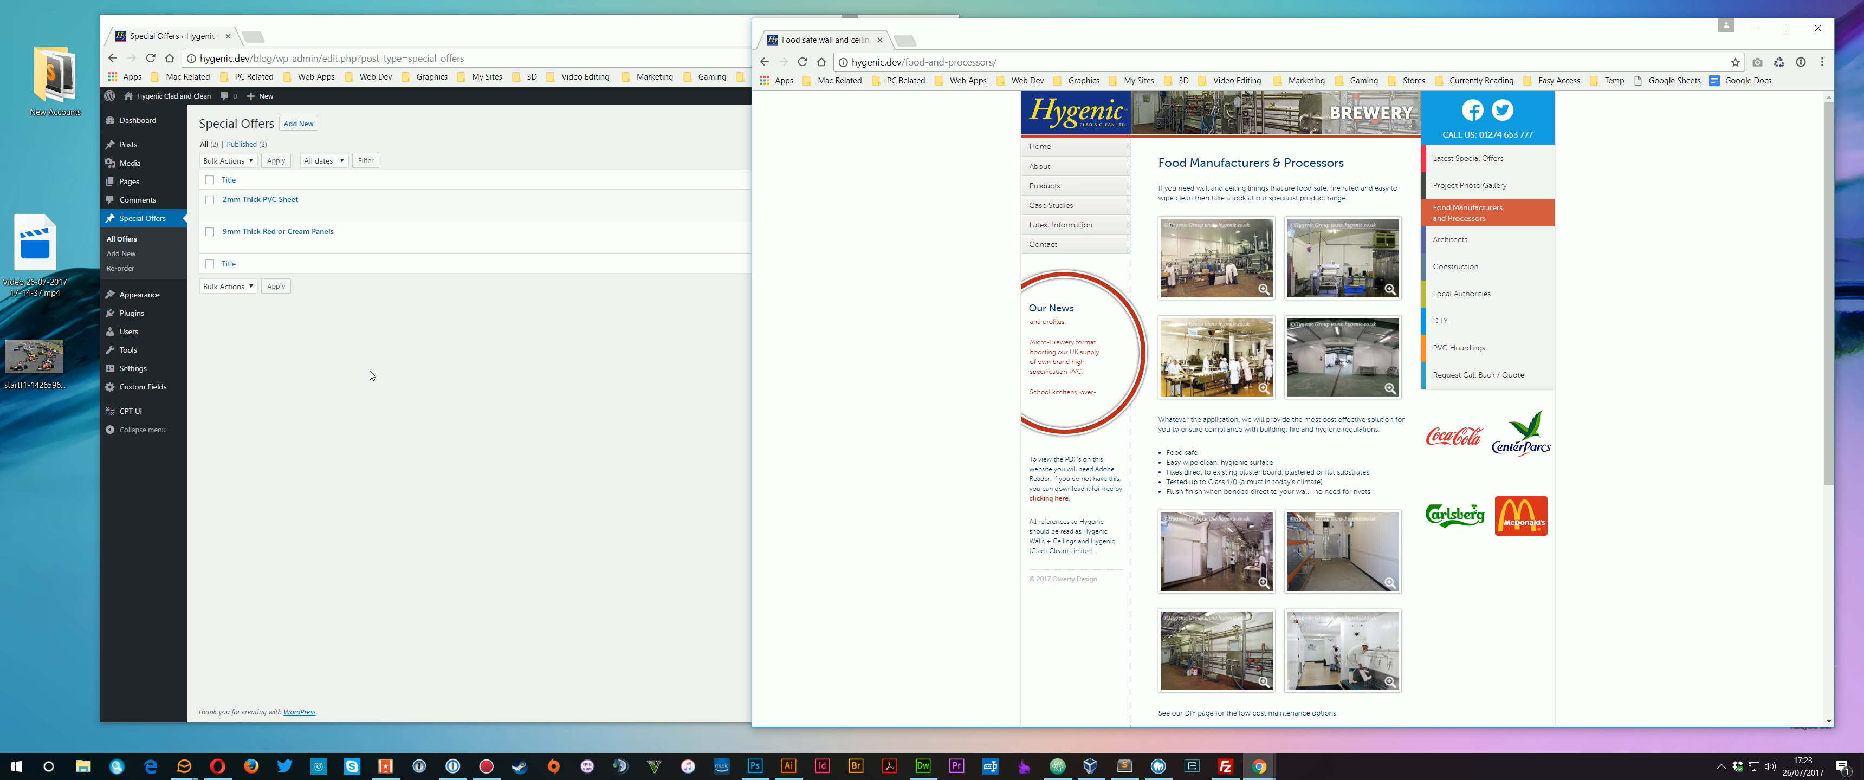
Log out of the WordPress admin and load the hygenic.dev home page in the same browser window.
{"action": "left_click", "coordinate": [635, 316]}
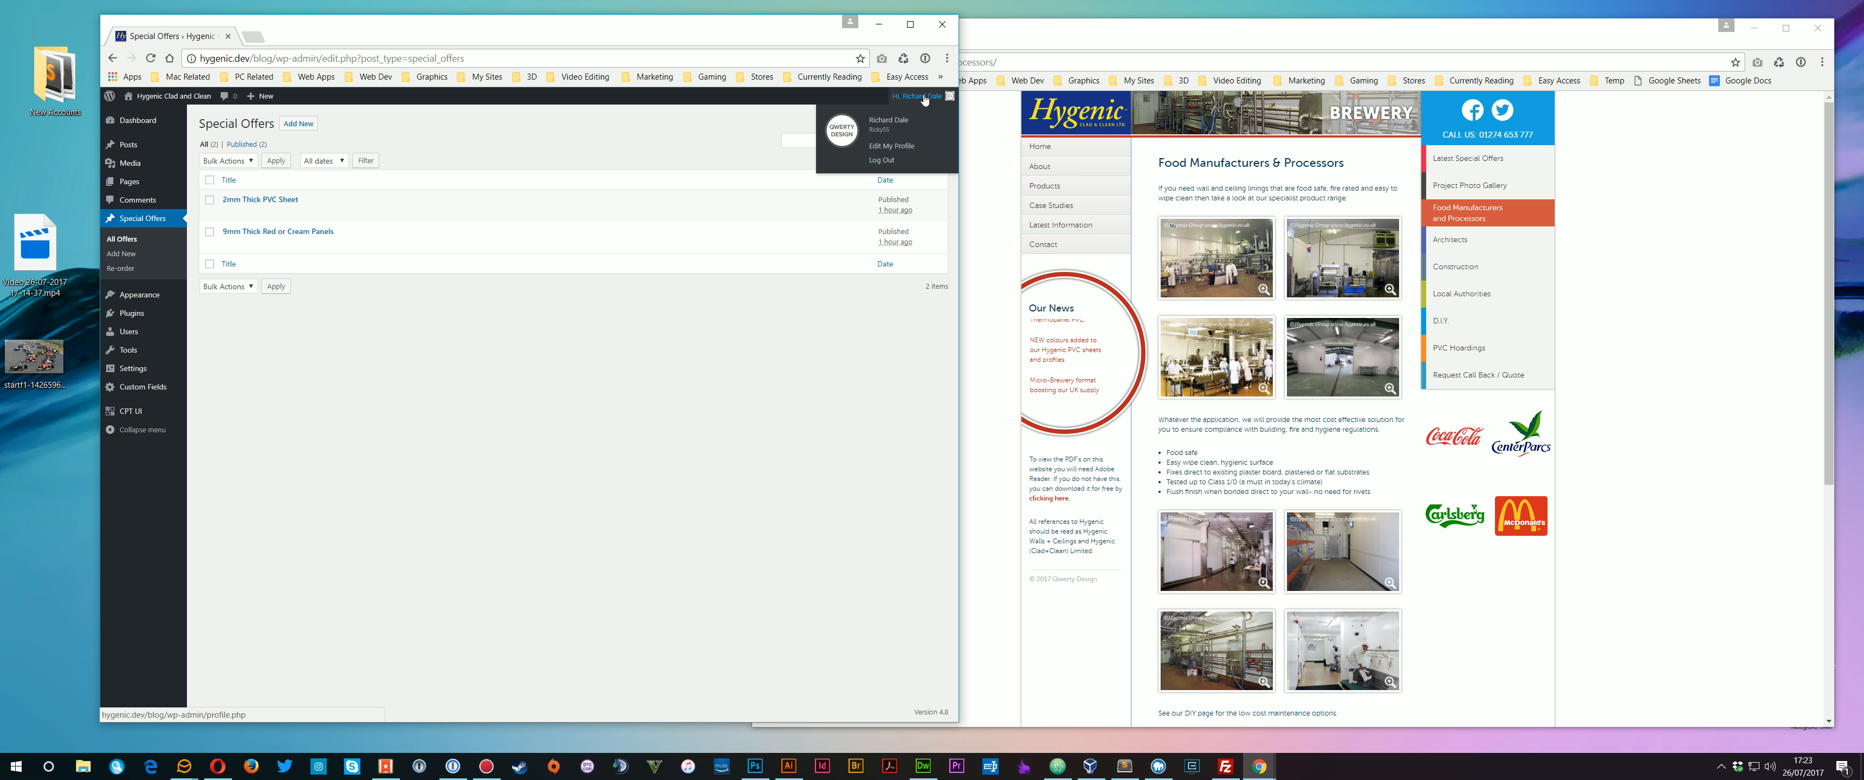
{"action": "left_click", "coordinate": [884, 160]}
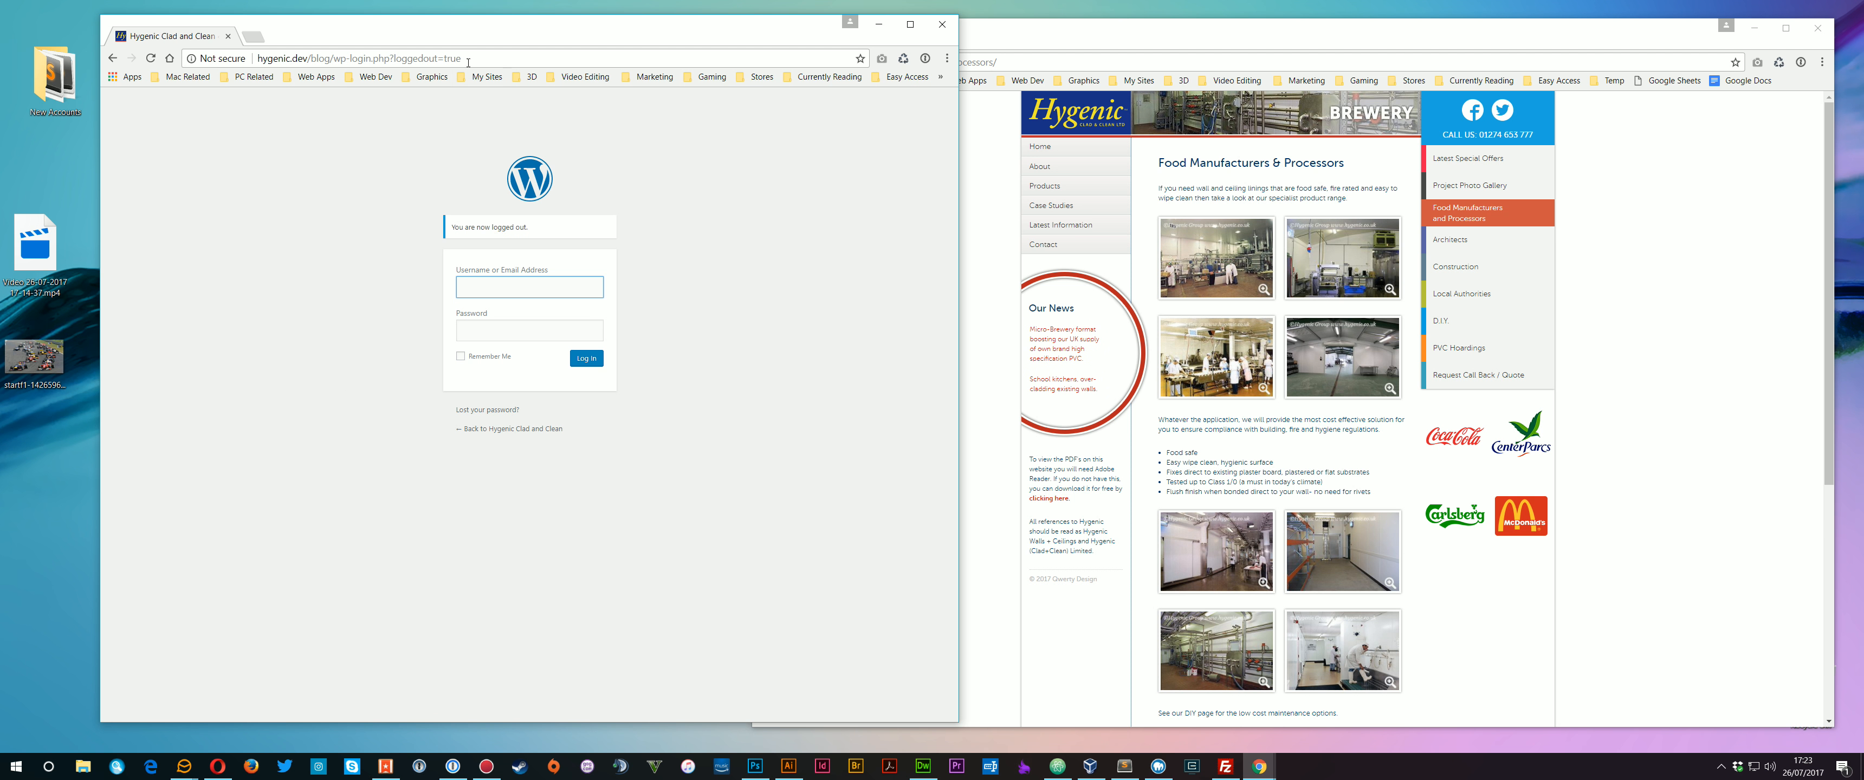
{"action": "left_click_drag", "start_coordinate": [323, 58], "coordinate": [736, 101]}
{"action": "key", "text": "BackSpace"}
{"action": "key", "text": "BackSpace"}
{"action": "key", "text": "BackSpace"}
{"action": "key", "text": "BackSpace"}
{"action": "key", "text": "BackSpace"}
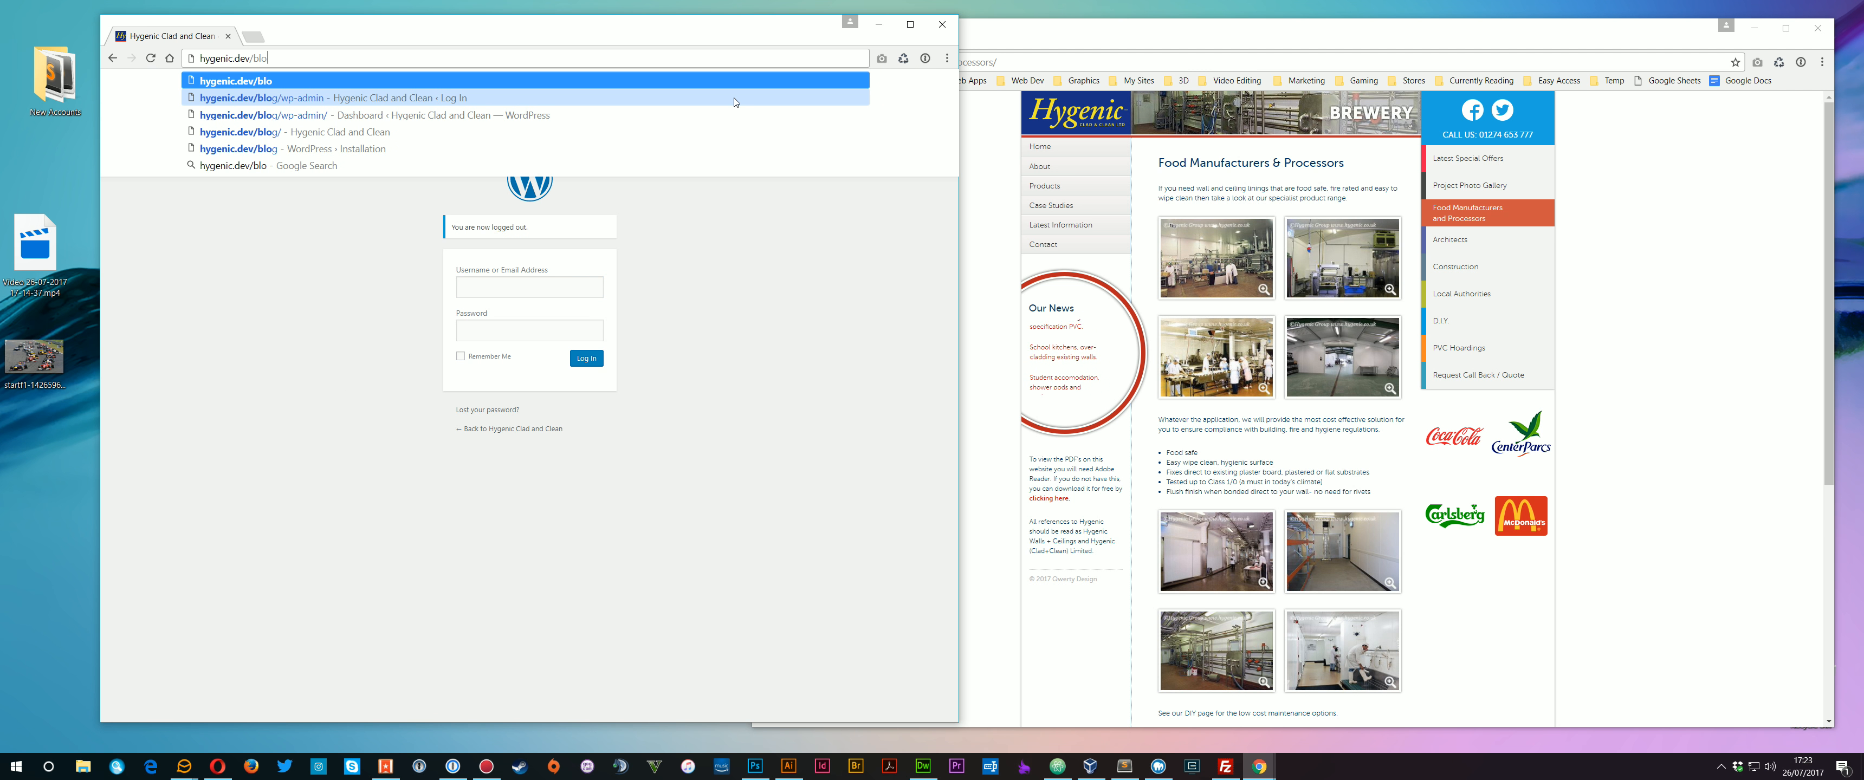
{"action": "key", "text": "Return"}
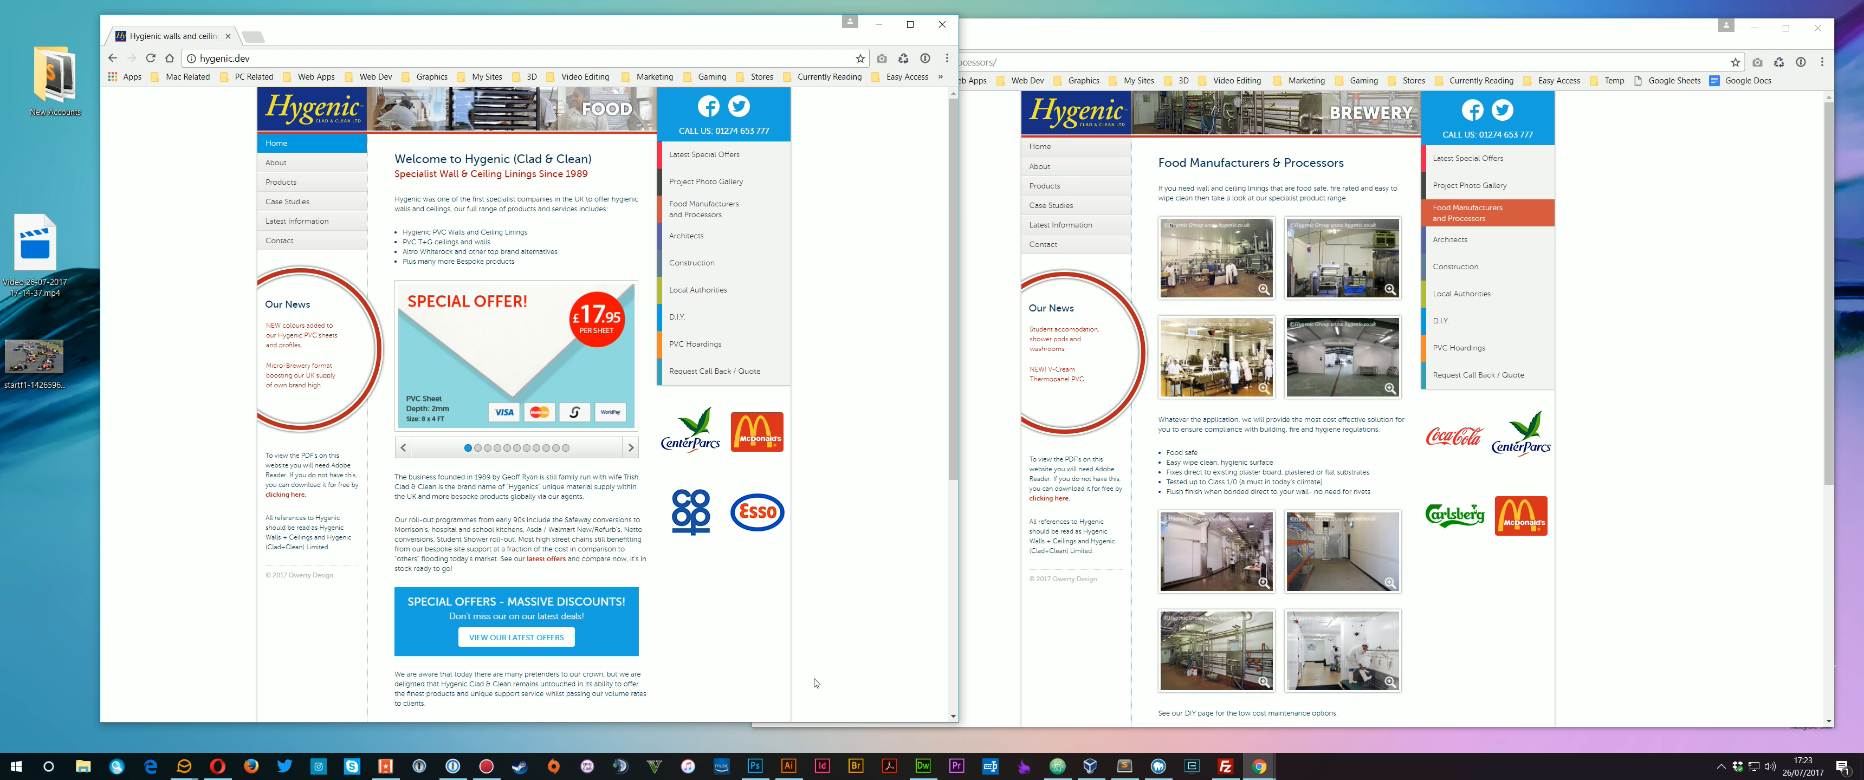
{"action": "left_click", "coordinate": [486, 766]}
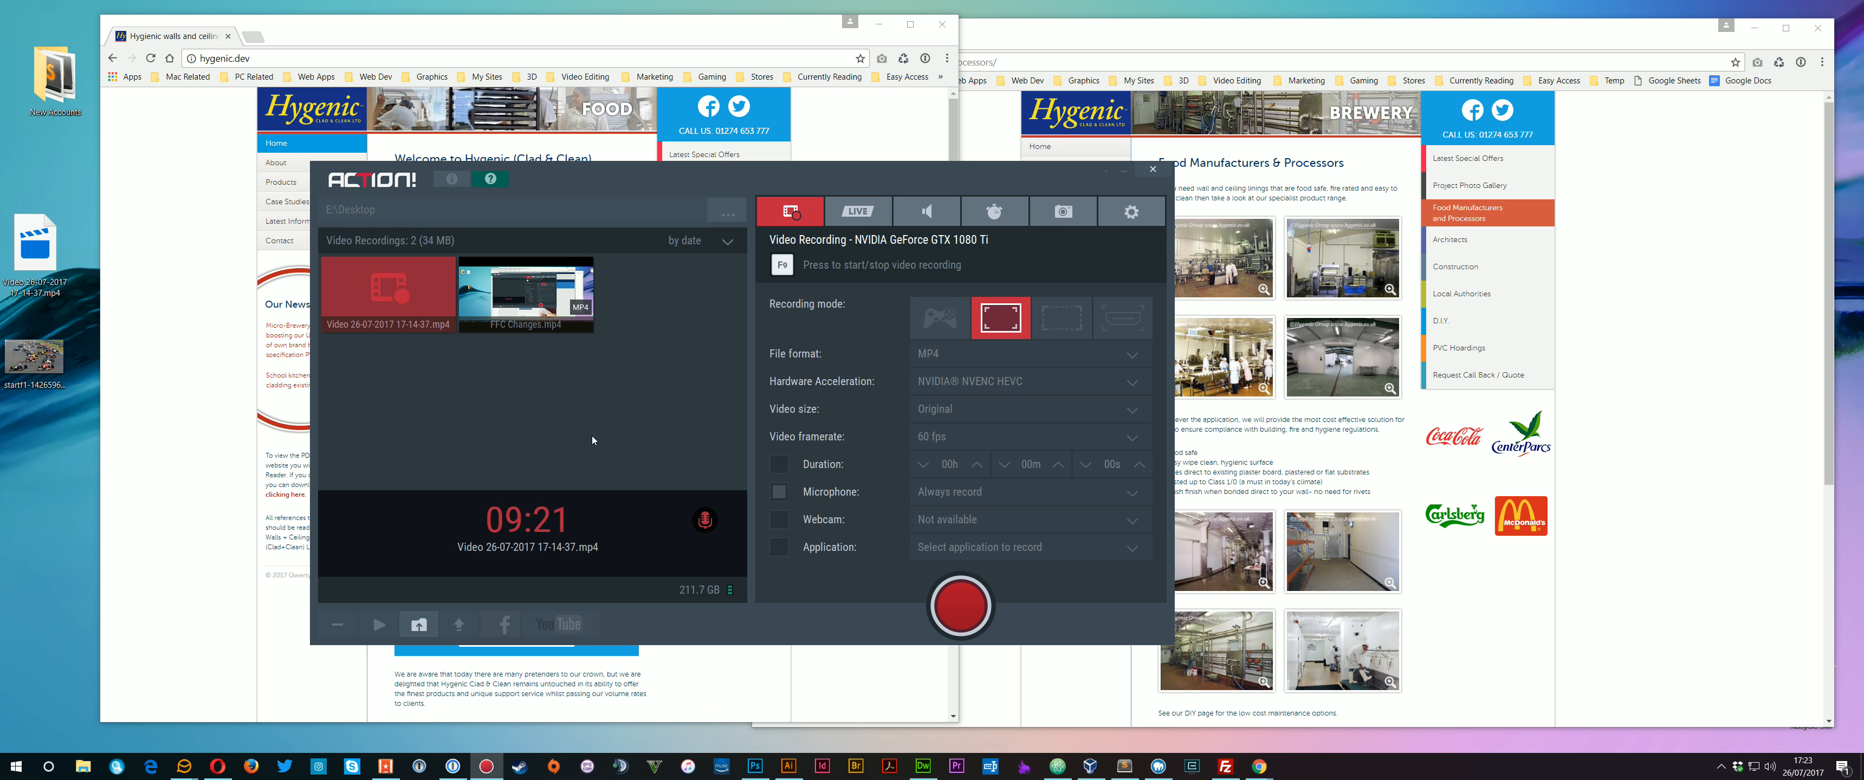